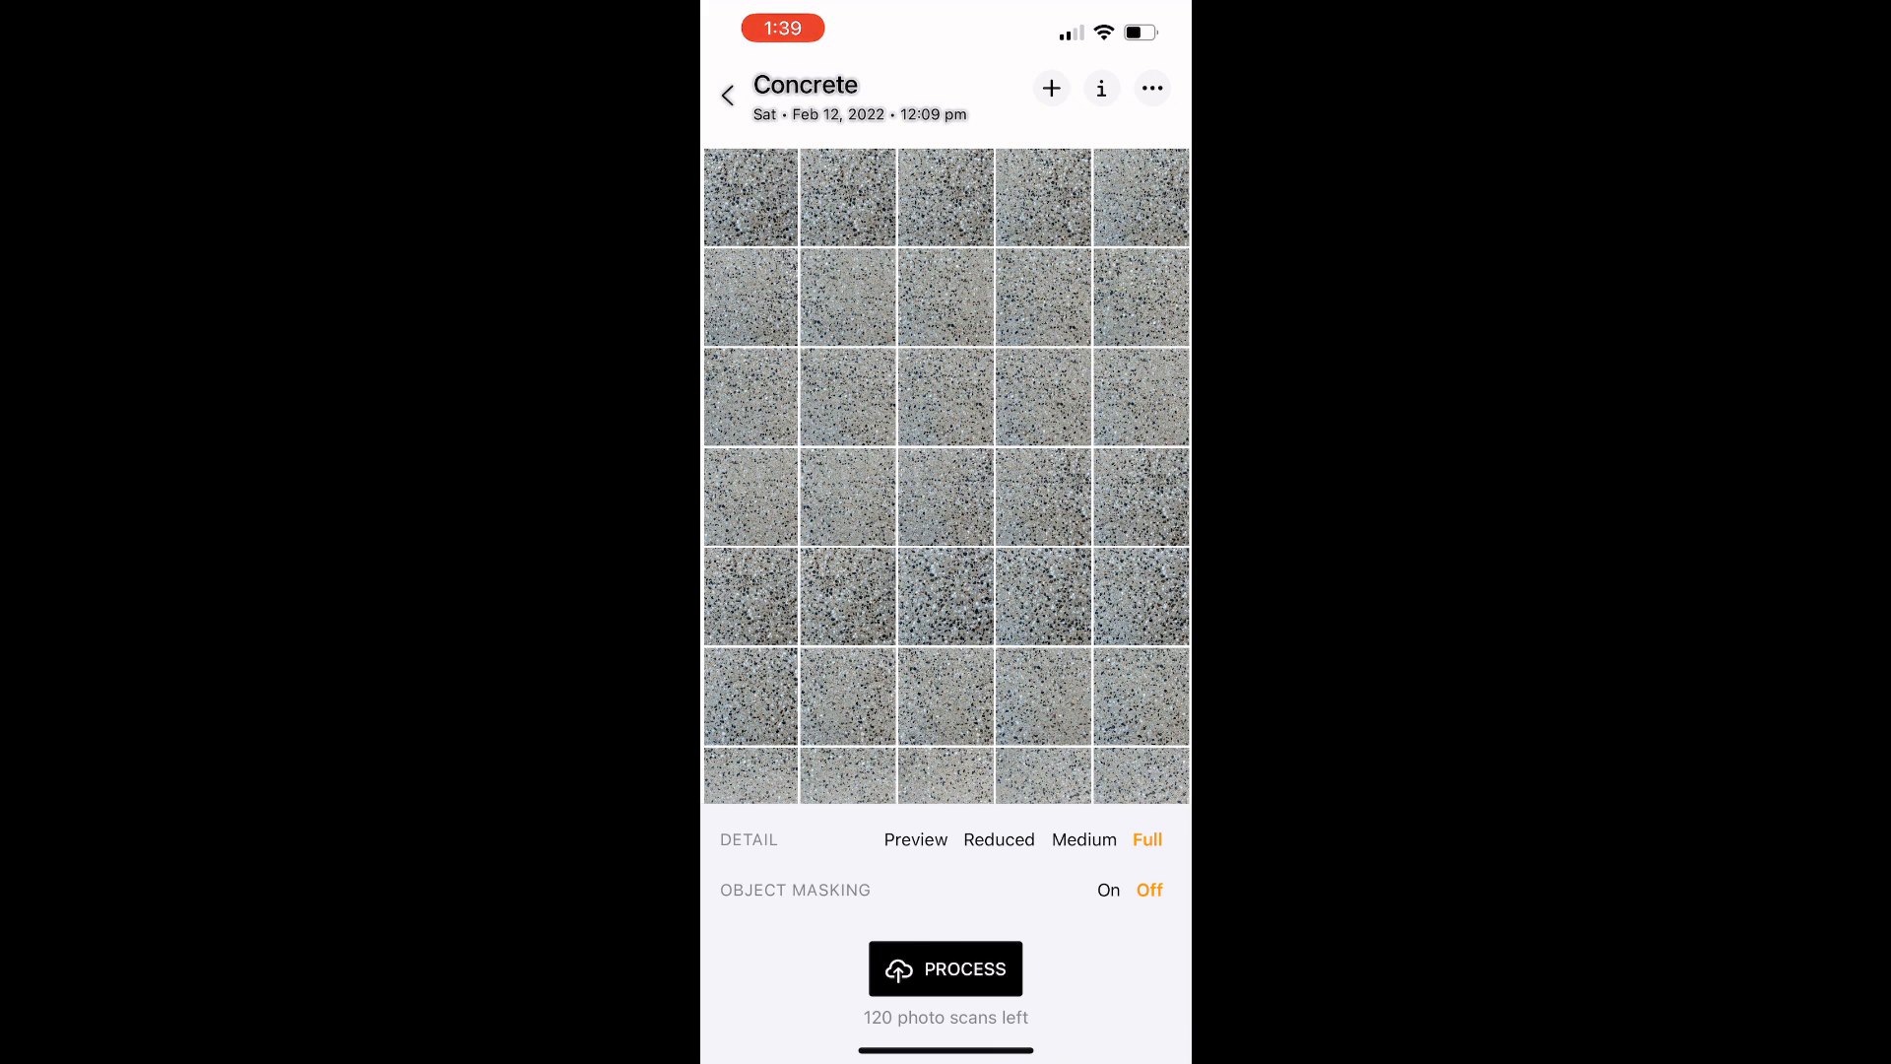
Choose the detail level for the concrete photo scan and look over the processed model from different angles.
{"action": "left_click", "coordinate": [1085, 839]}
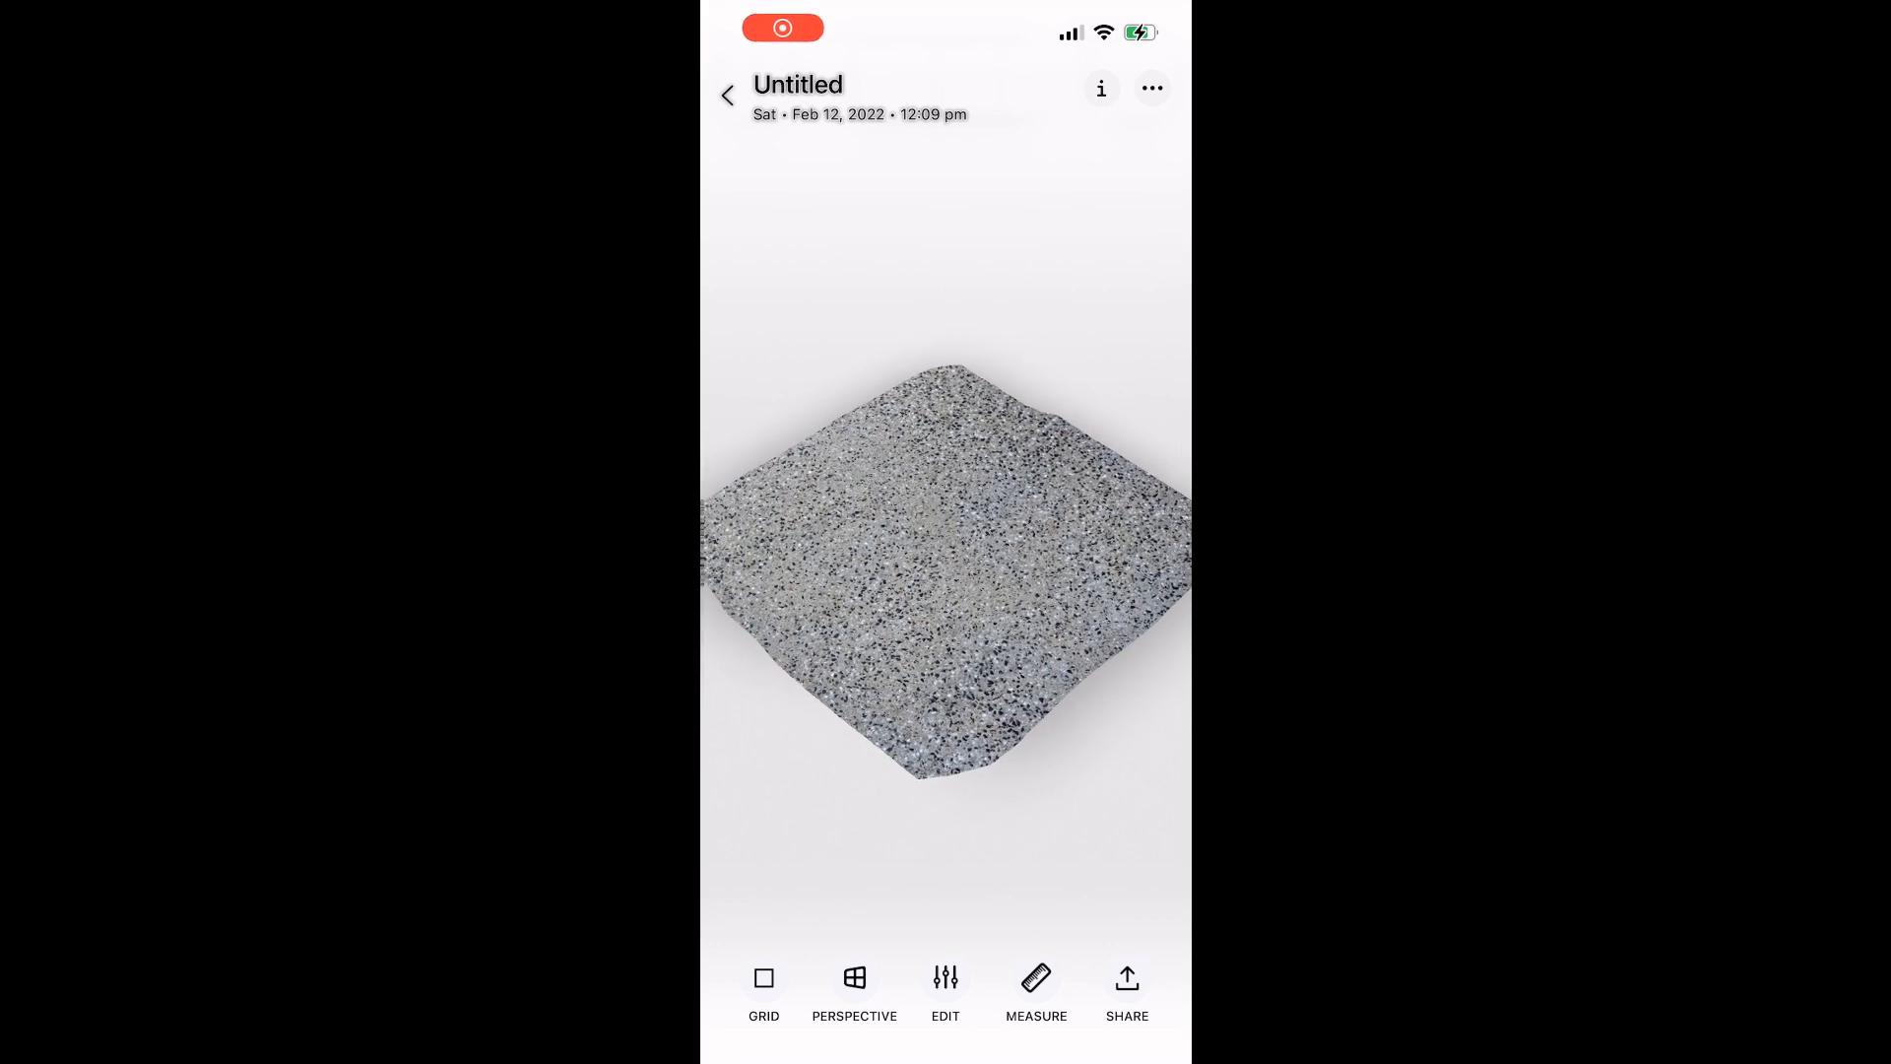
{"action": "scroll", "coordinate": [946, 532], "scroll_direction": "down", "scroll_amount": 3}
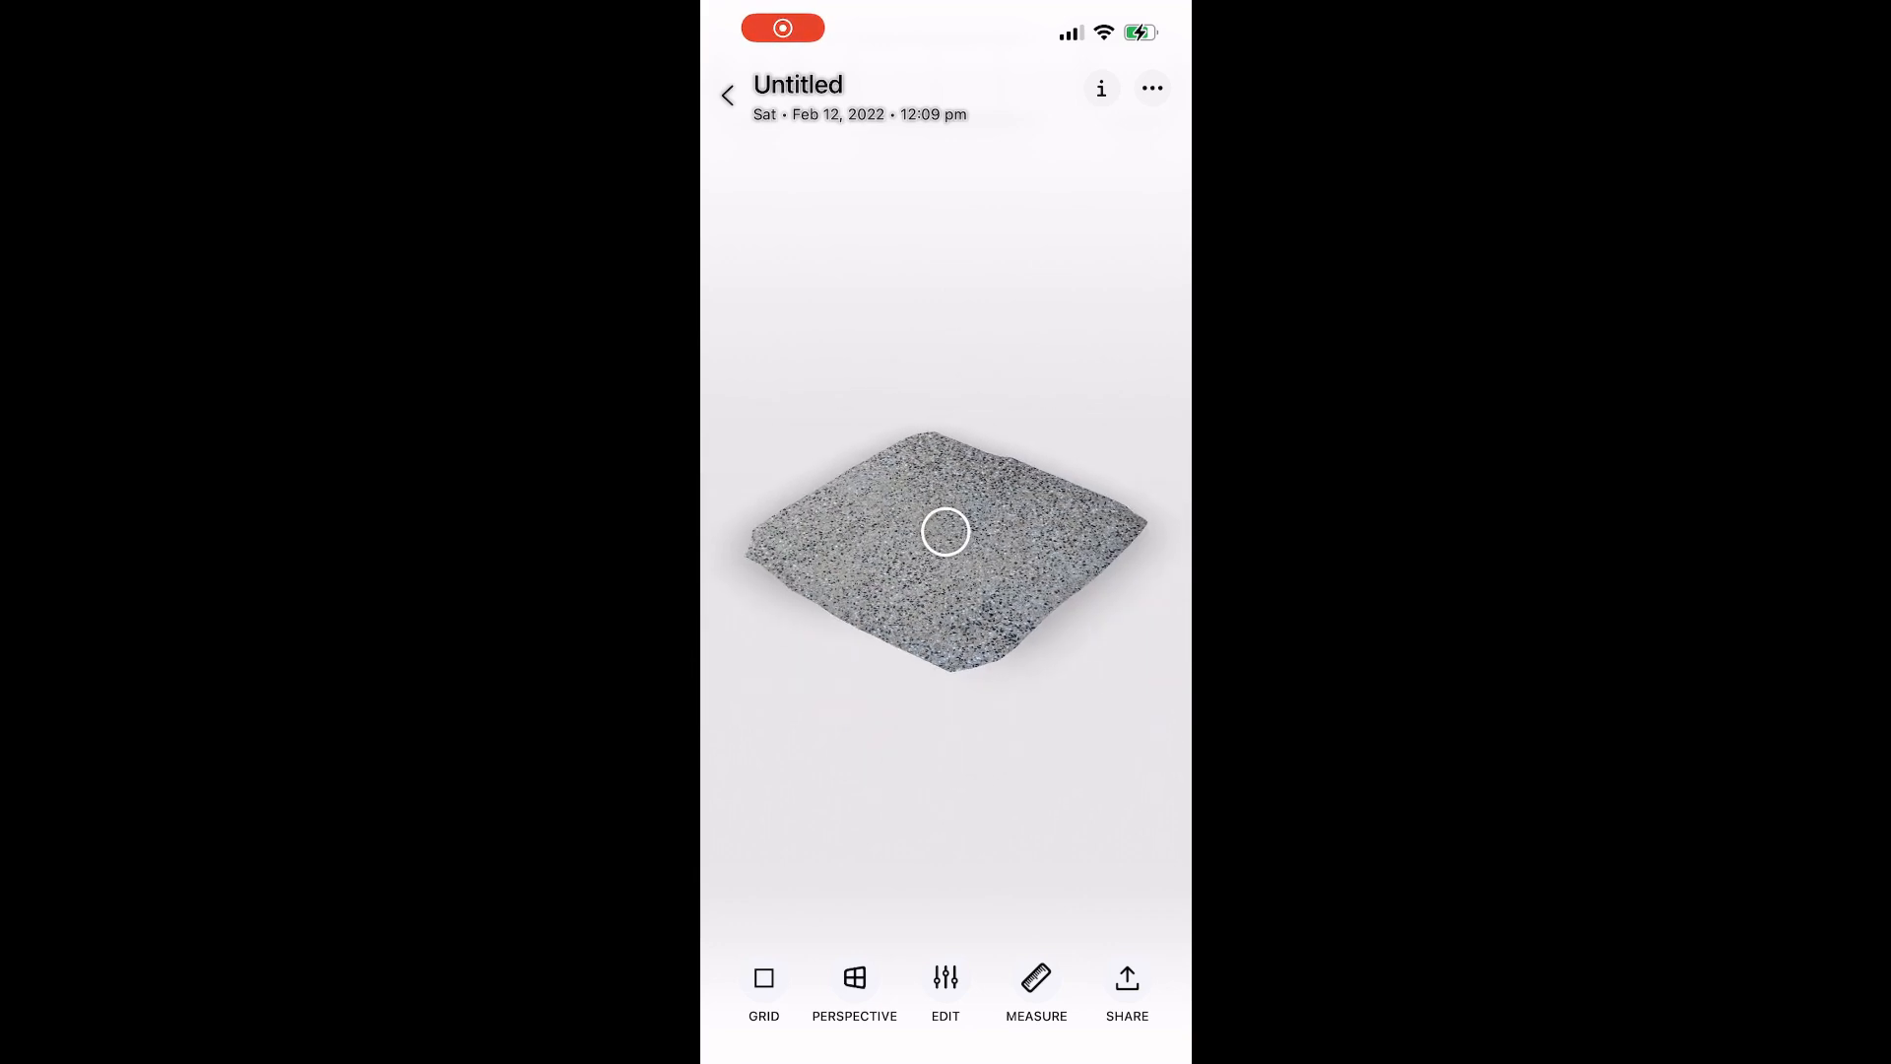
{"action": "left_click_drag", "start_coordinate": [946, 631], "coordinate": [897, 660]}
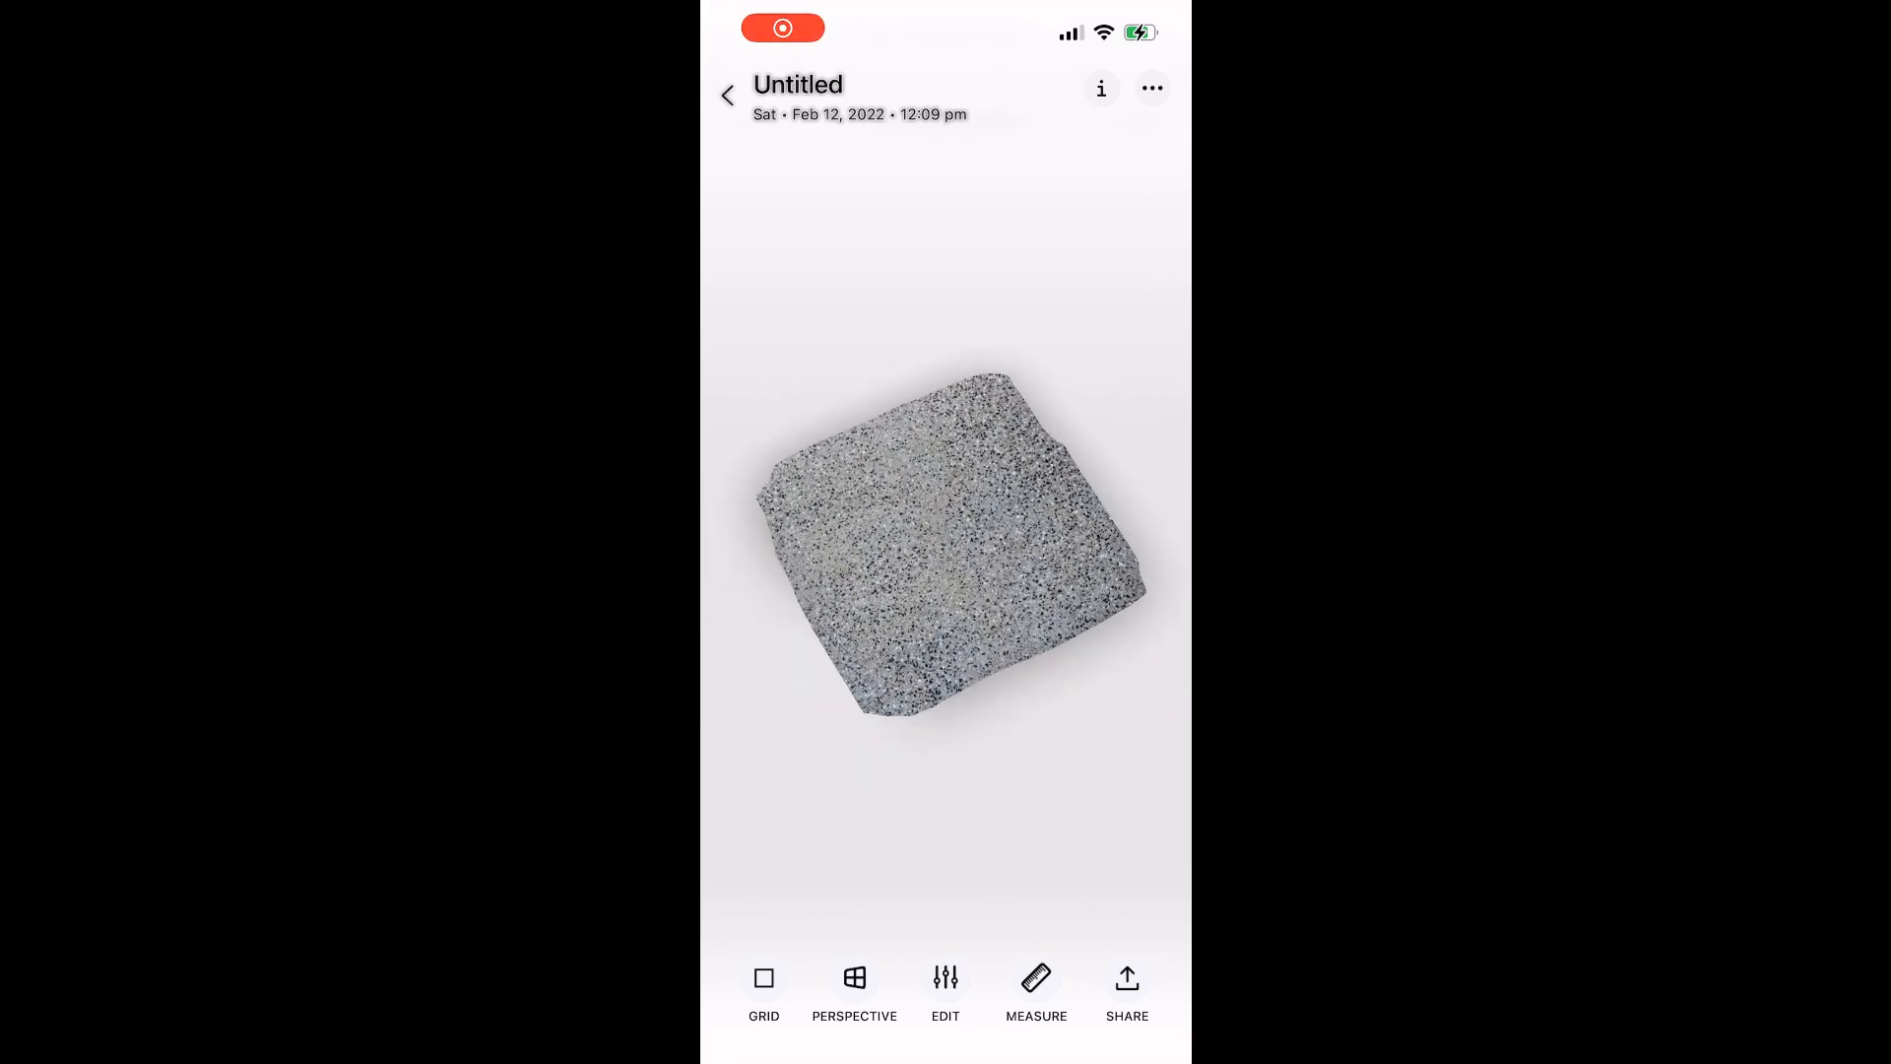
Rotate the concrete scan by -15 in the top view and crop away its ragged outer edges.
{"action": "left_click", "coordinate": [946, 978]}
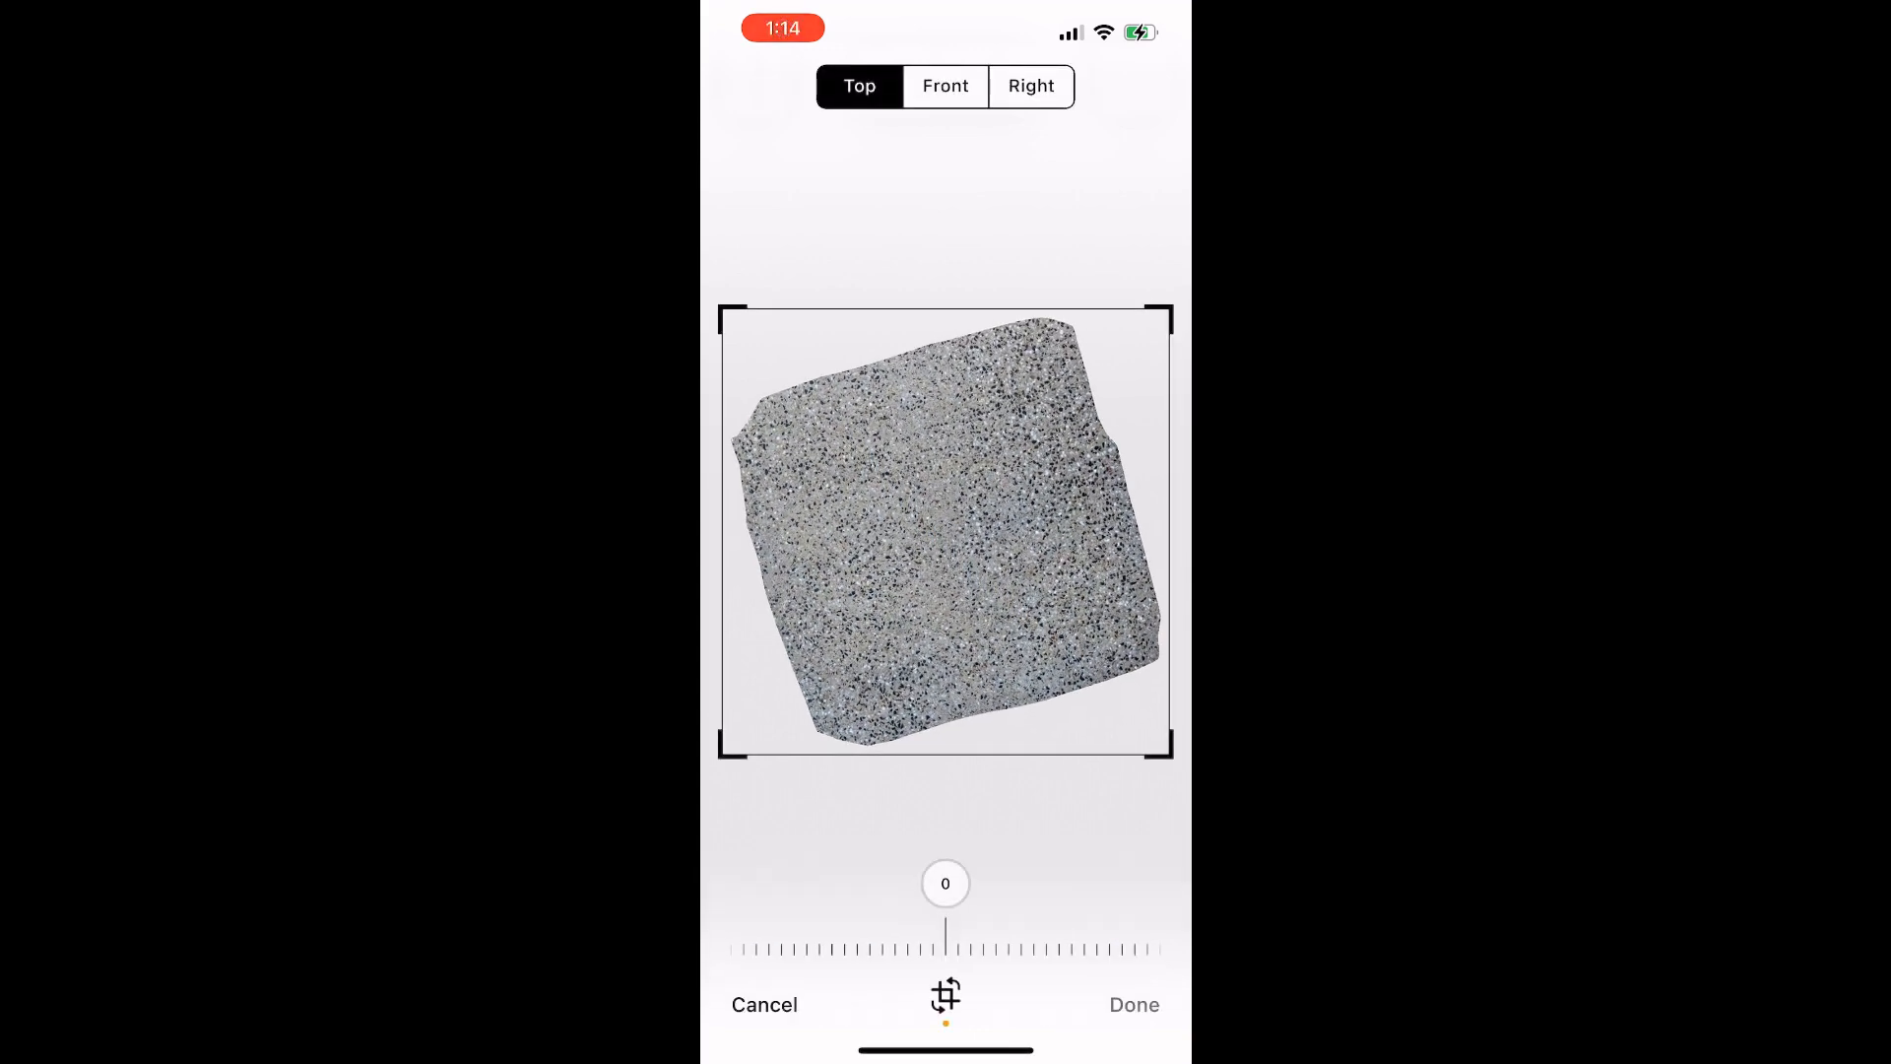
{"action": "left_click_drag", "start_coordinate": [945, 948], "coordinate": [984, 949]}
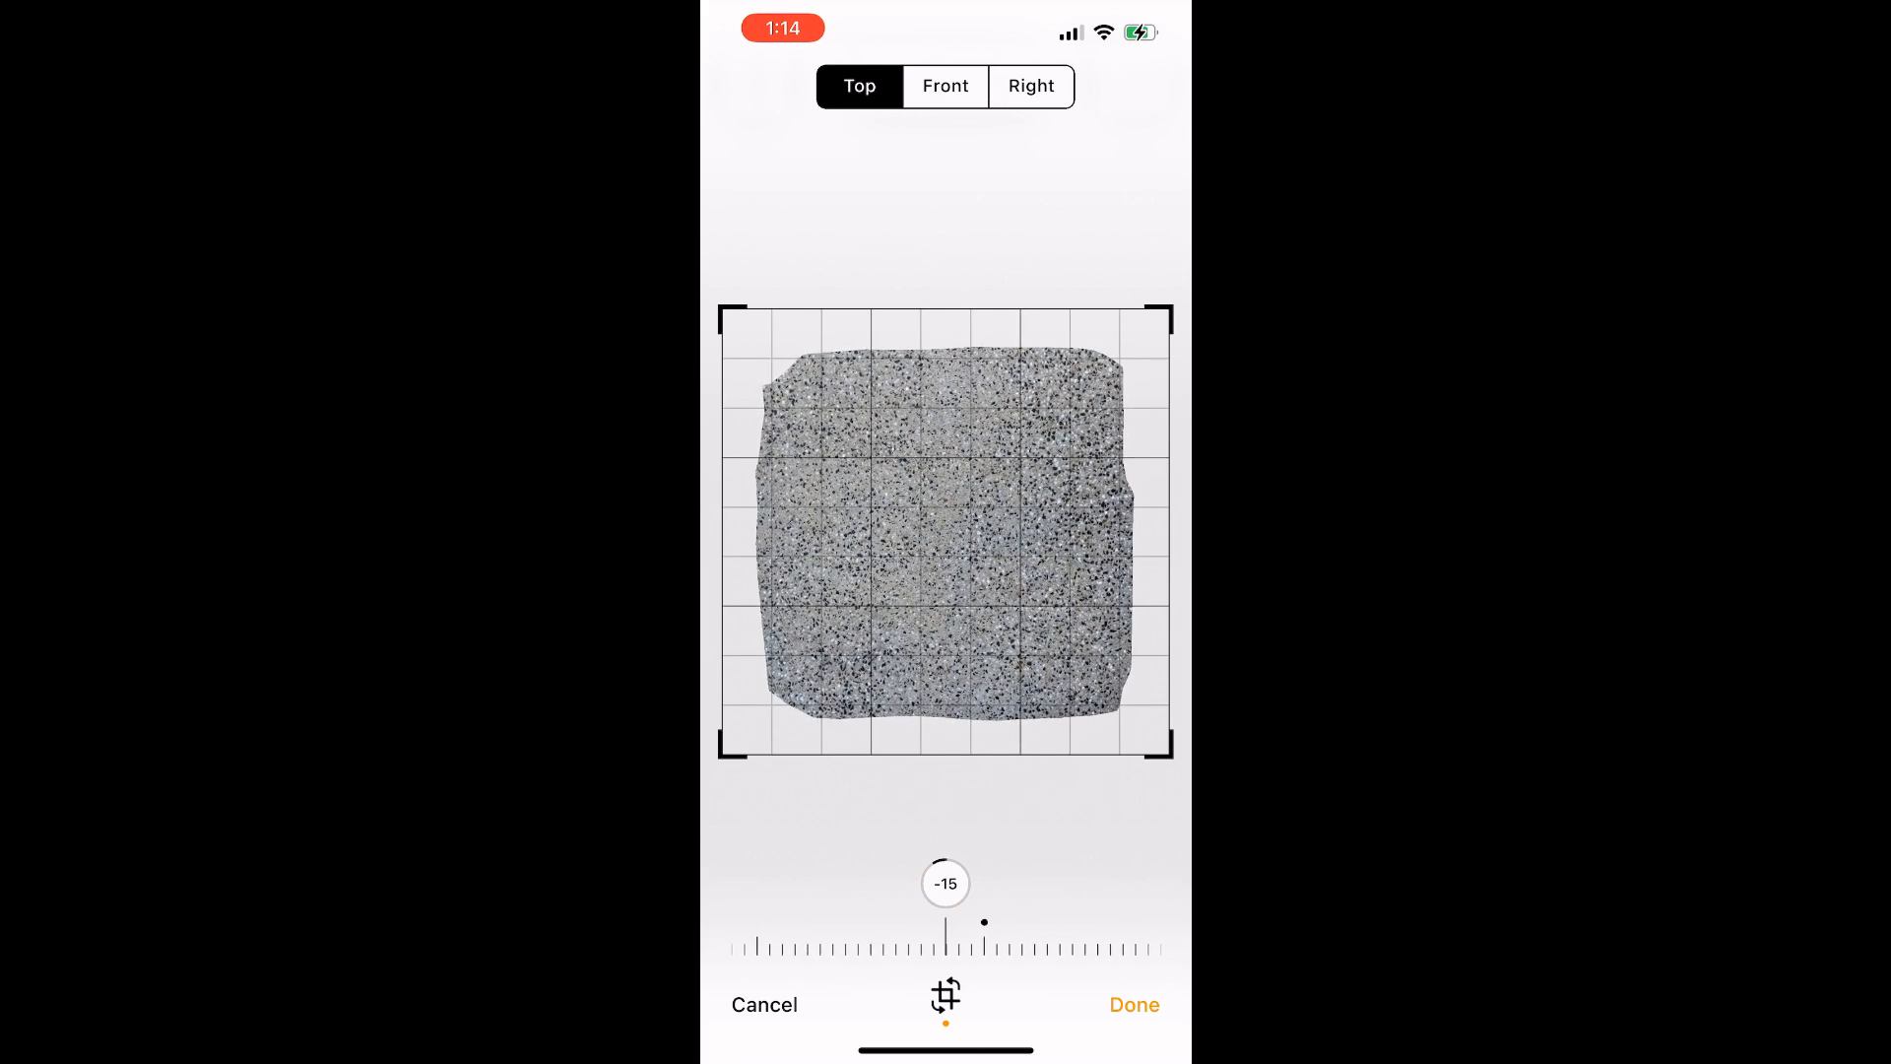
{"action": "left_click_drag", "start_coordinate": [1171, 309], "coordinate": [1106, 365]}
{"action": "left_click_drag", "start_coordinate": [1105, 755], "coordinate": [1114, 705]}
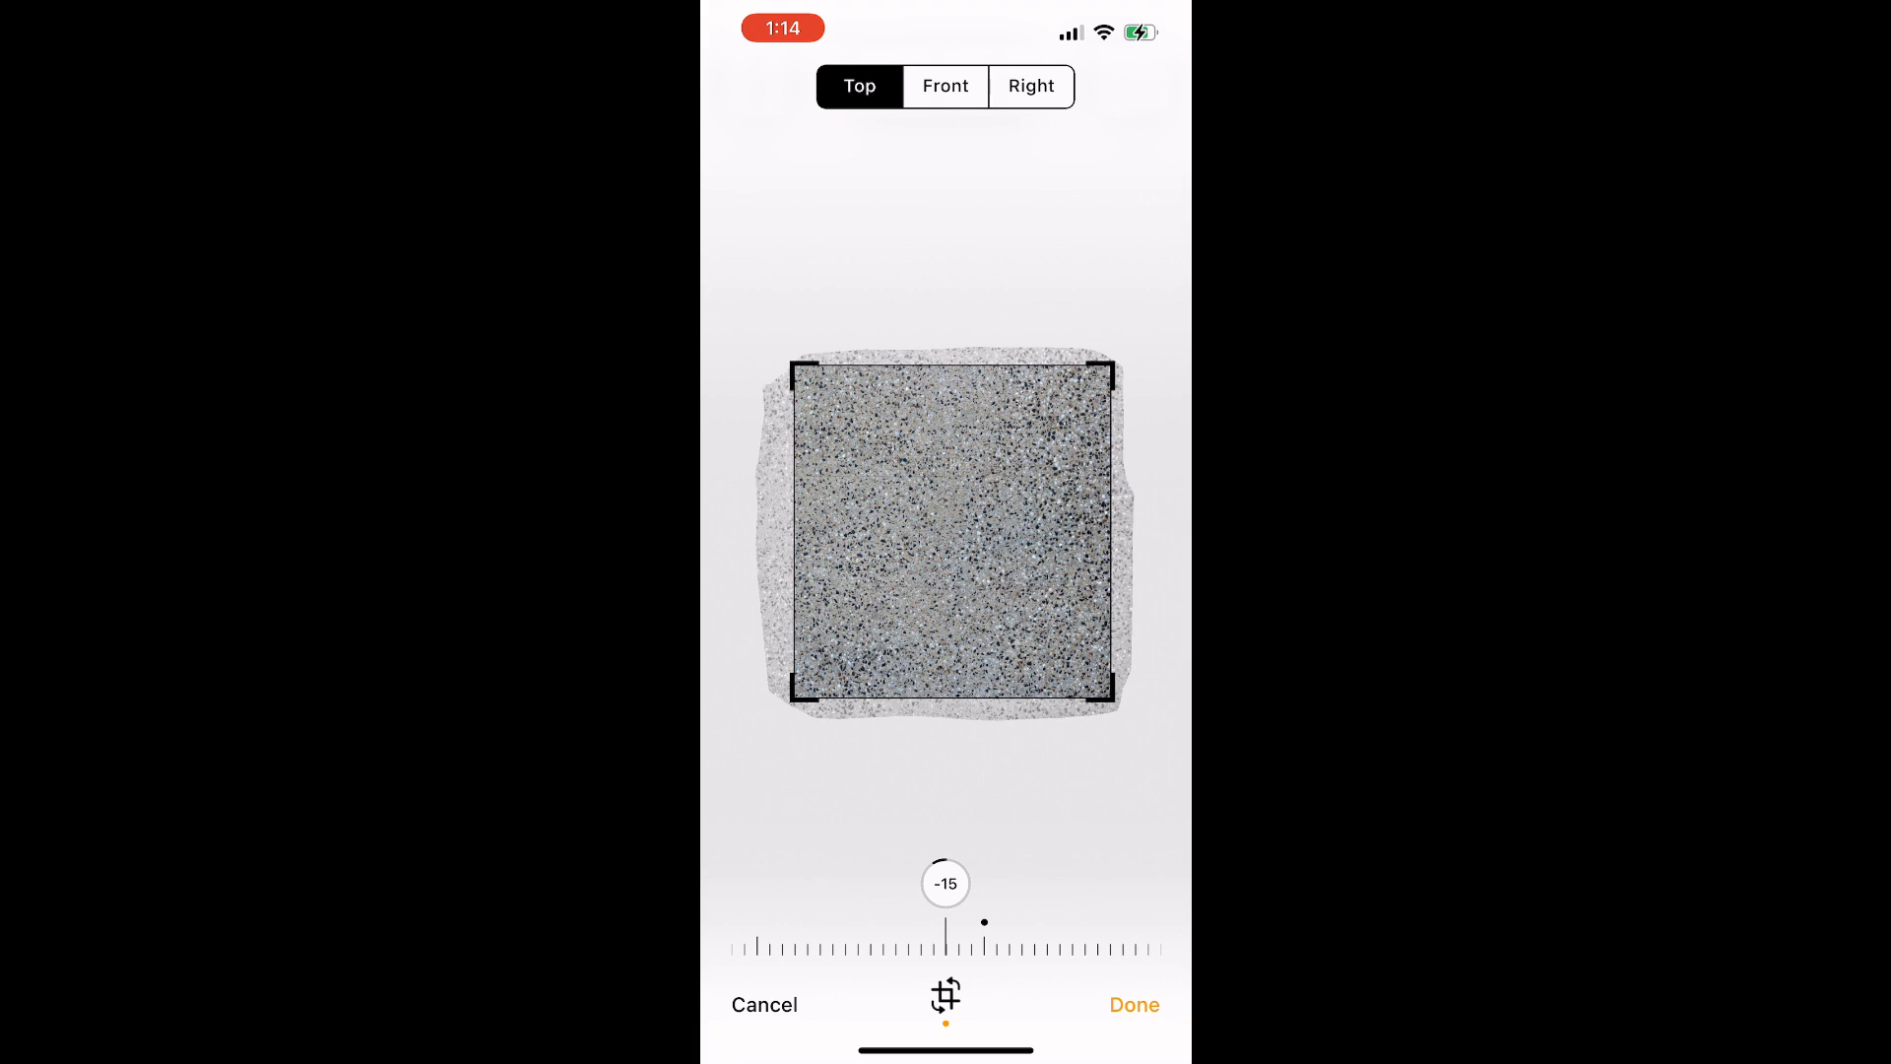
{"action": "left_click", "coordinate": [1134, 1004]}
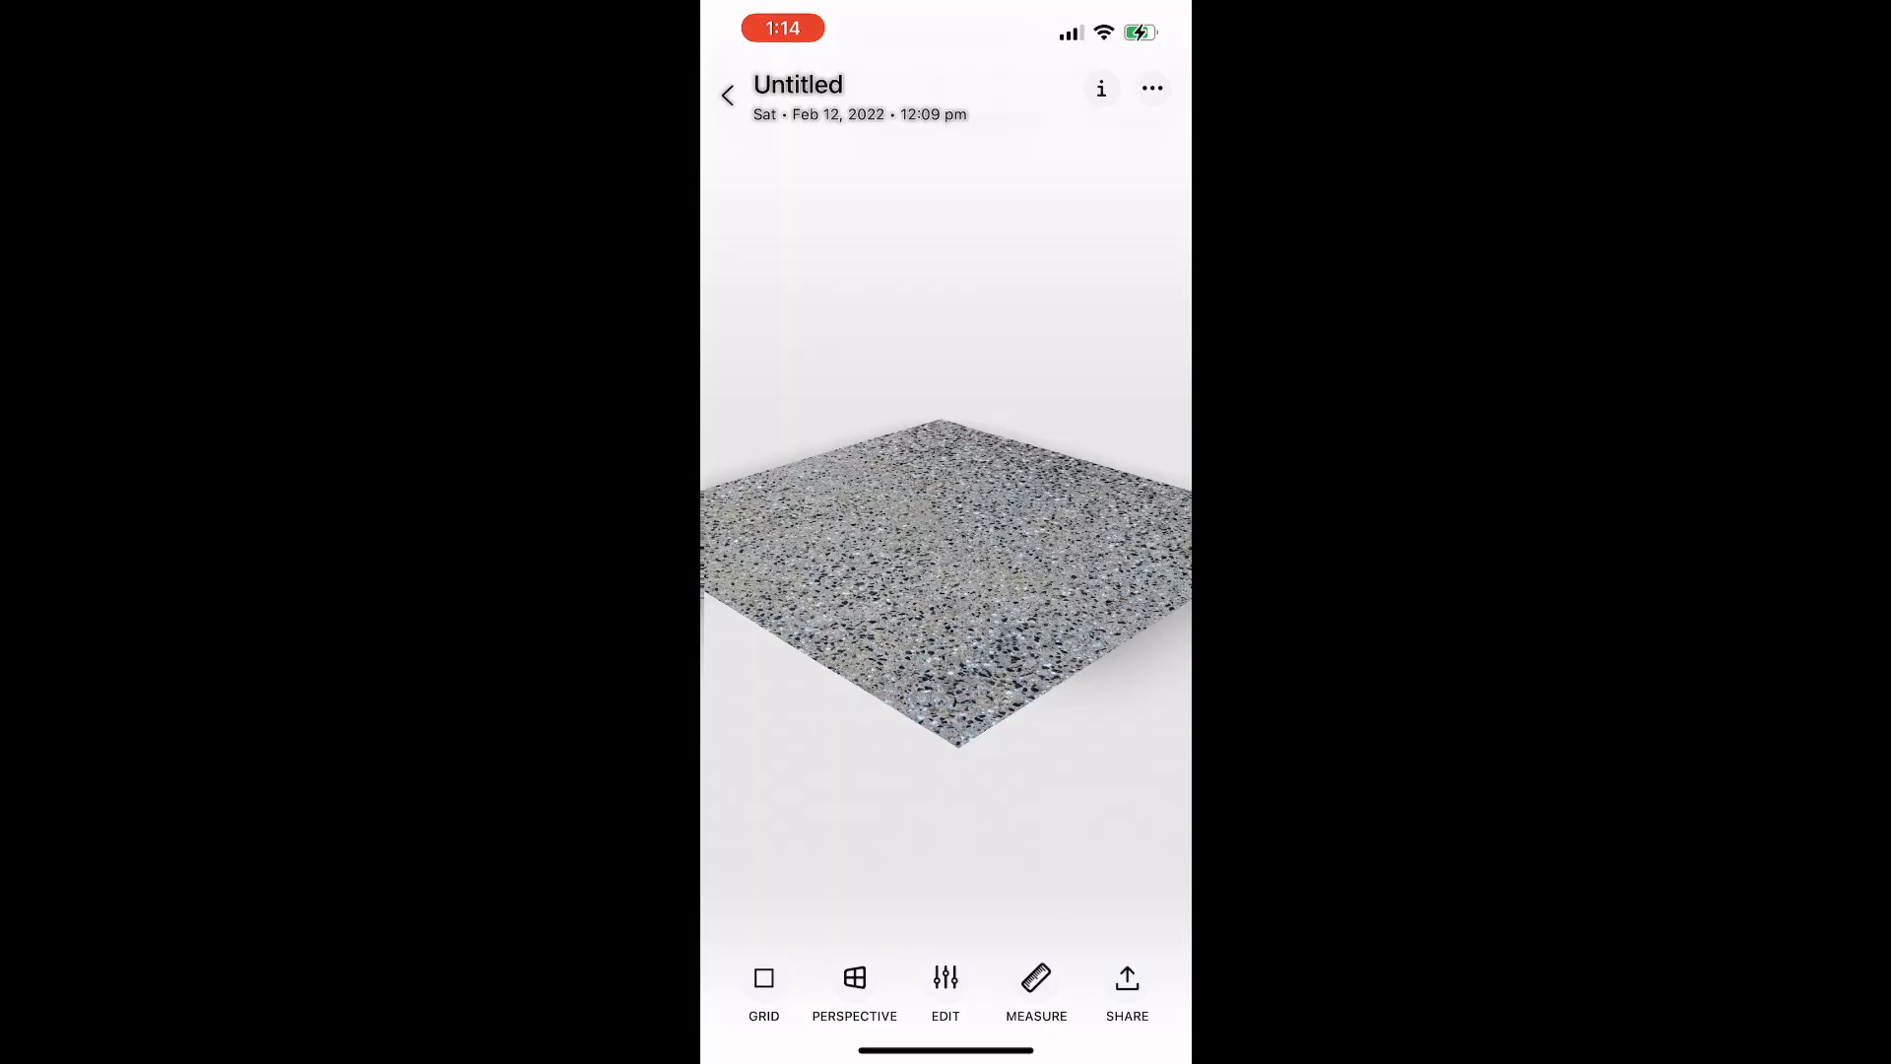
Export the cropped concrete scan in OBJ format.
{"action": "left_click", "coordinate": [1127, 990]}
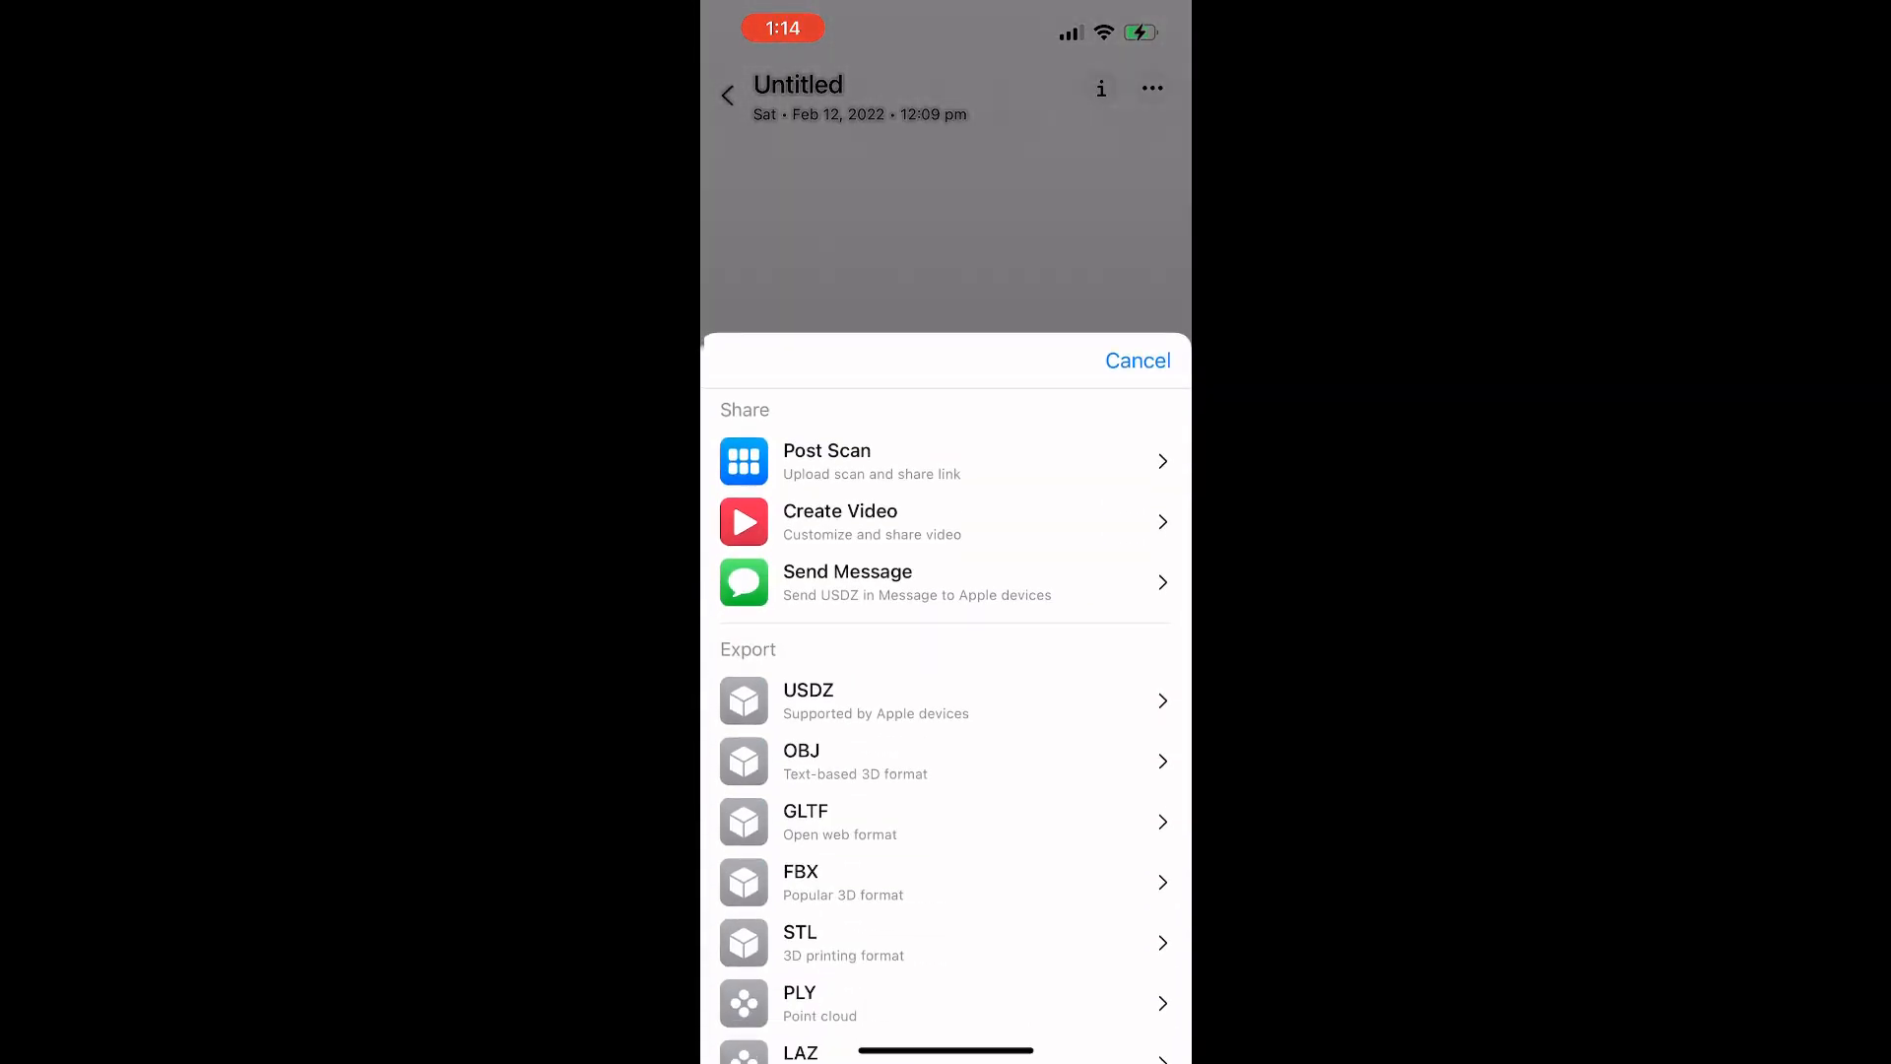
{"action": "left_click", "coordinate": [887, 761]}
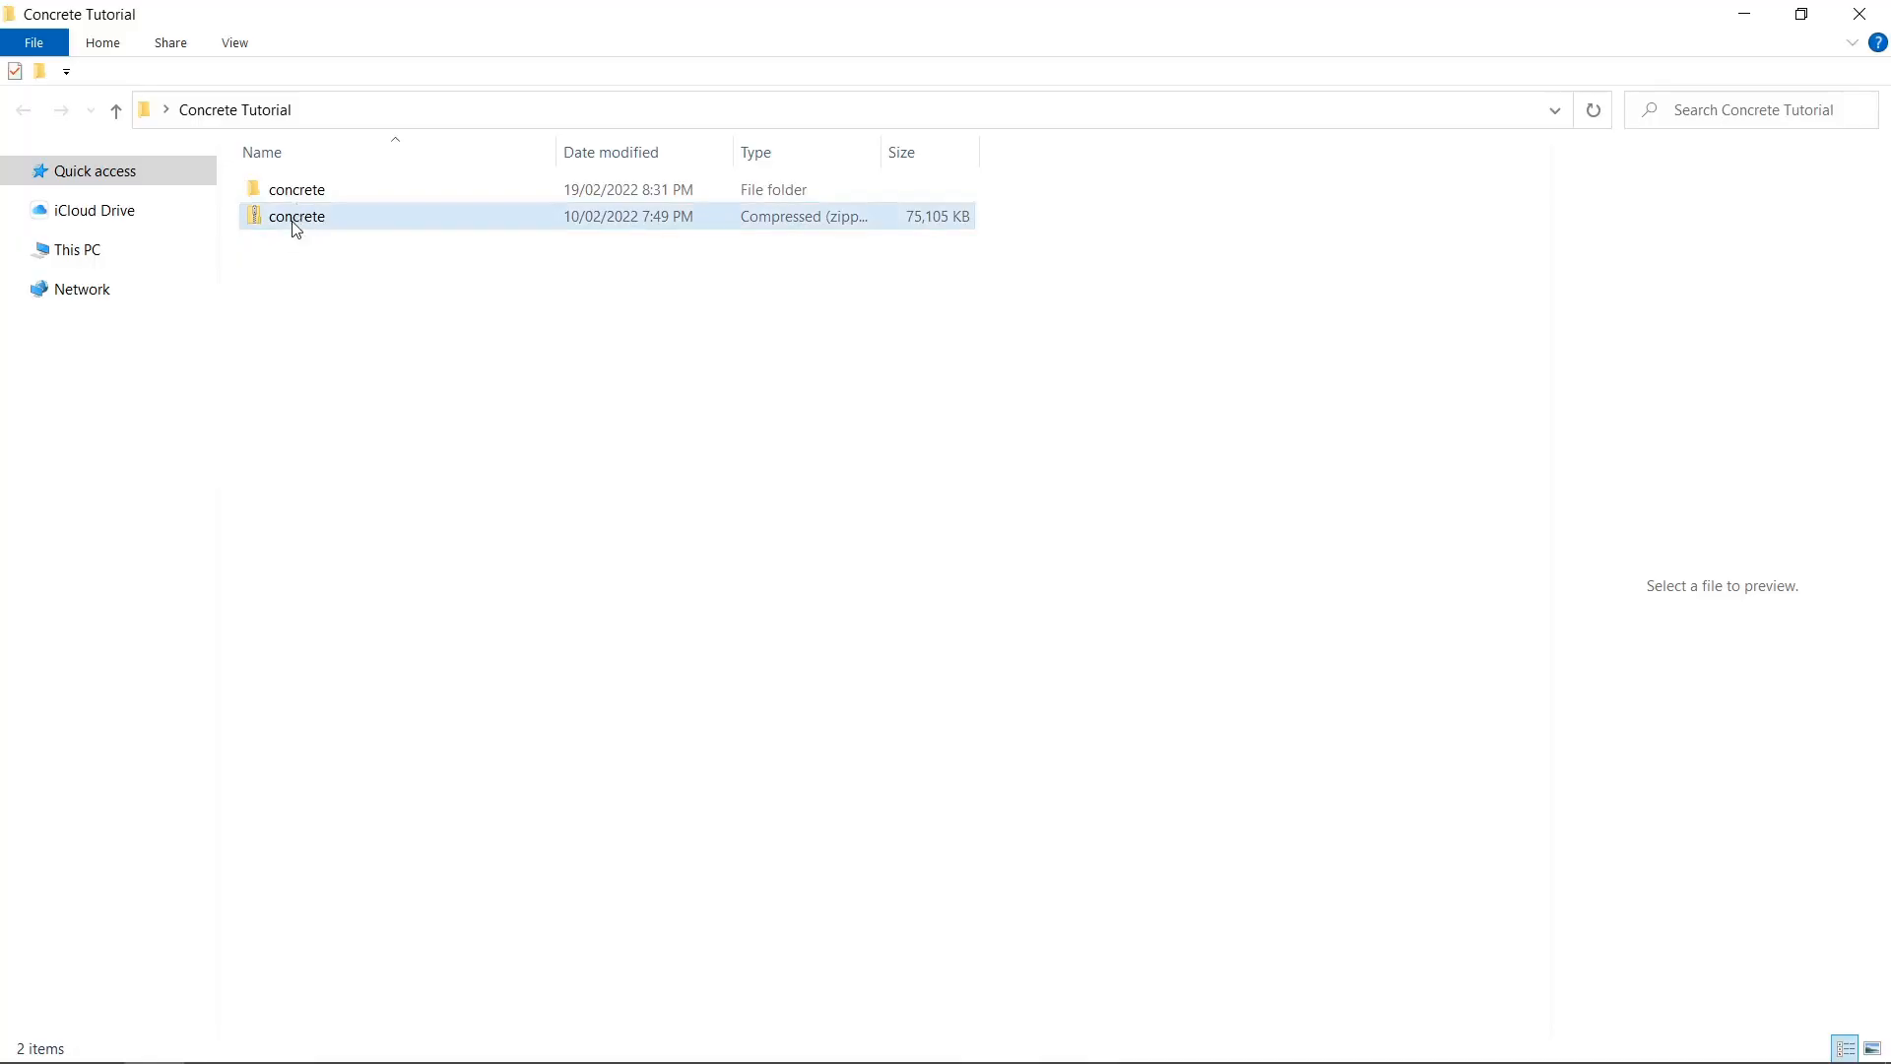
In File Explorer, extract the concrete zip archive into the concrete folder inside Concrete Tutorial.
{"action": "left_click", "coordinate": [296, 221]}
{"action": "right_click", "coordinate": [295, 221]}
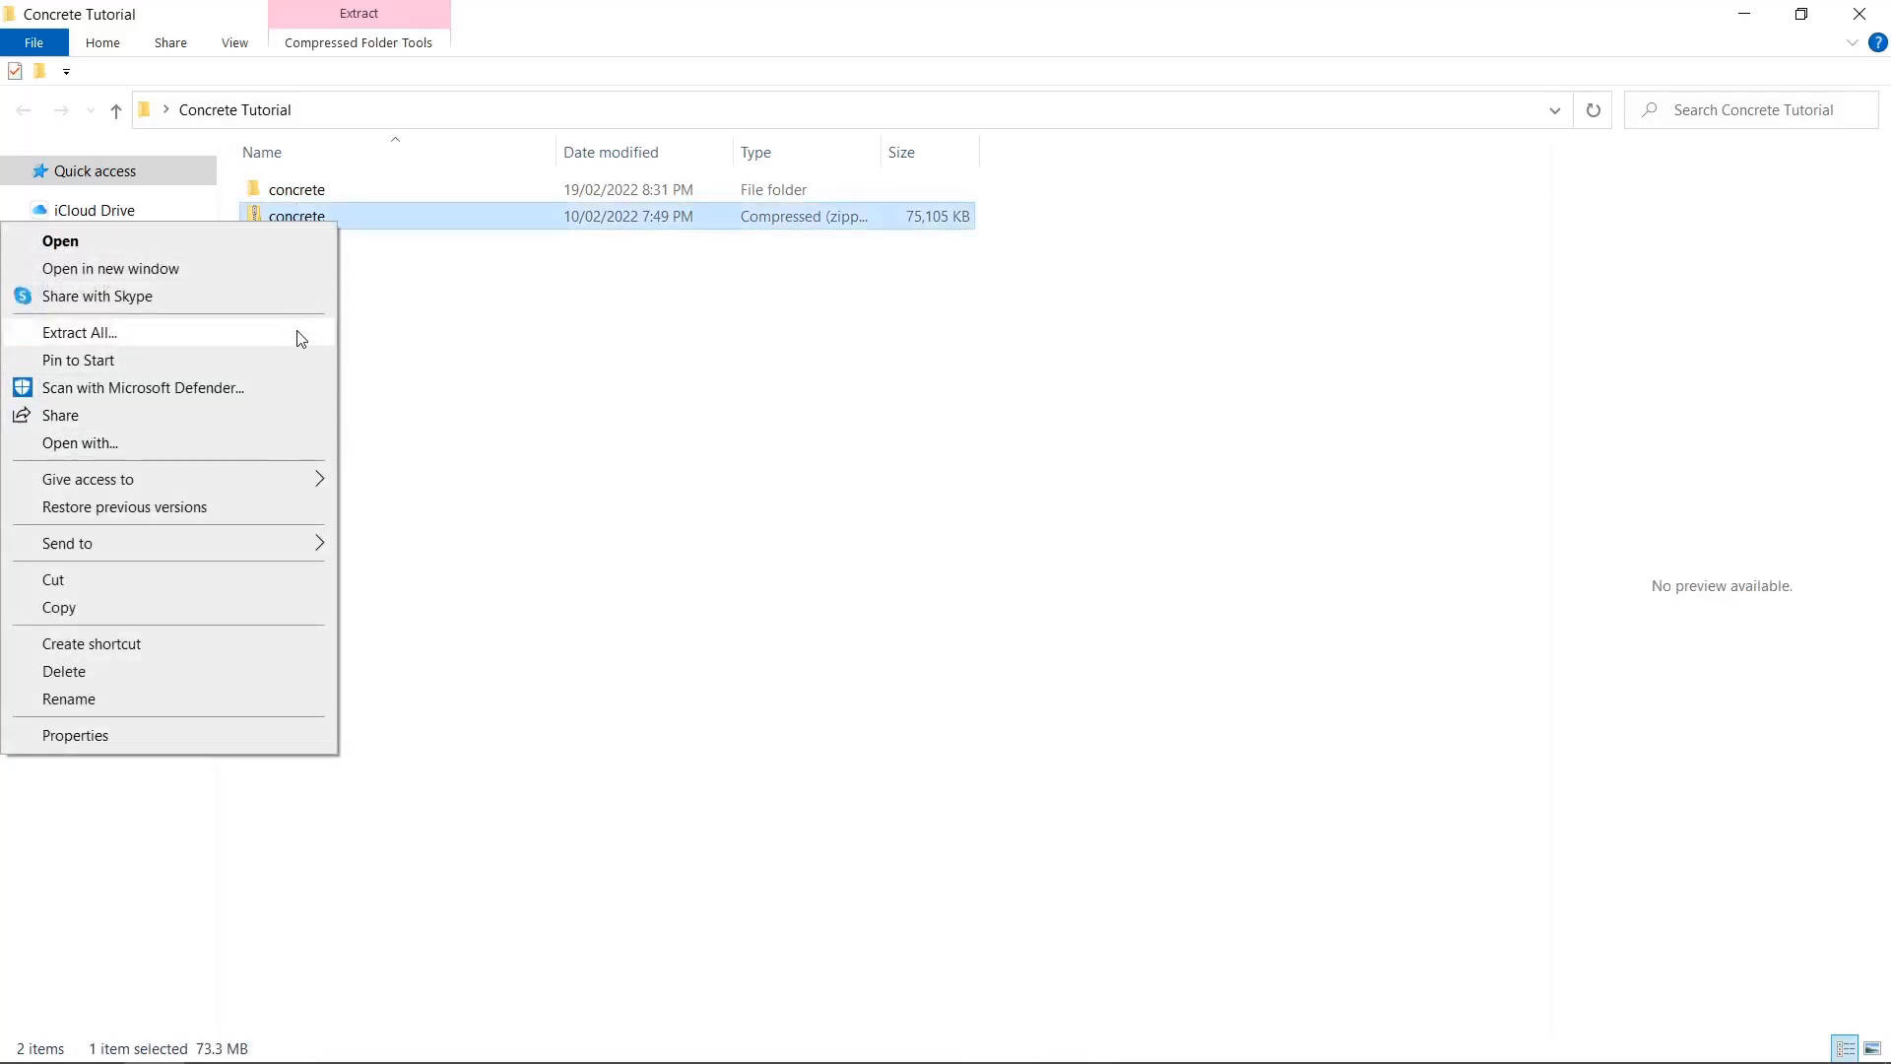
{"action": "left_click", "coordinate": [80, 333]}
{"action": "left_click", "coordinate": [1012, 440]}
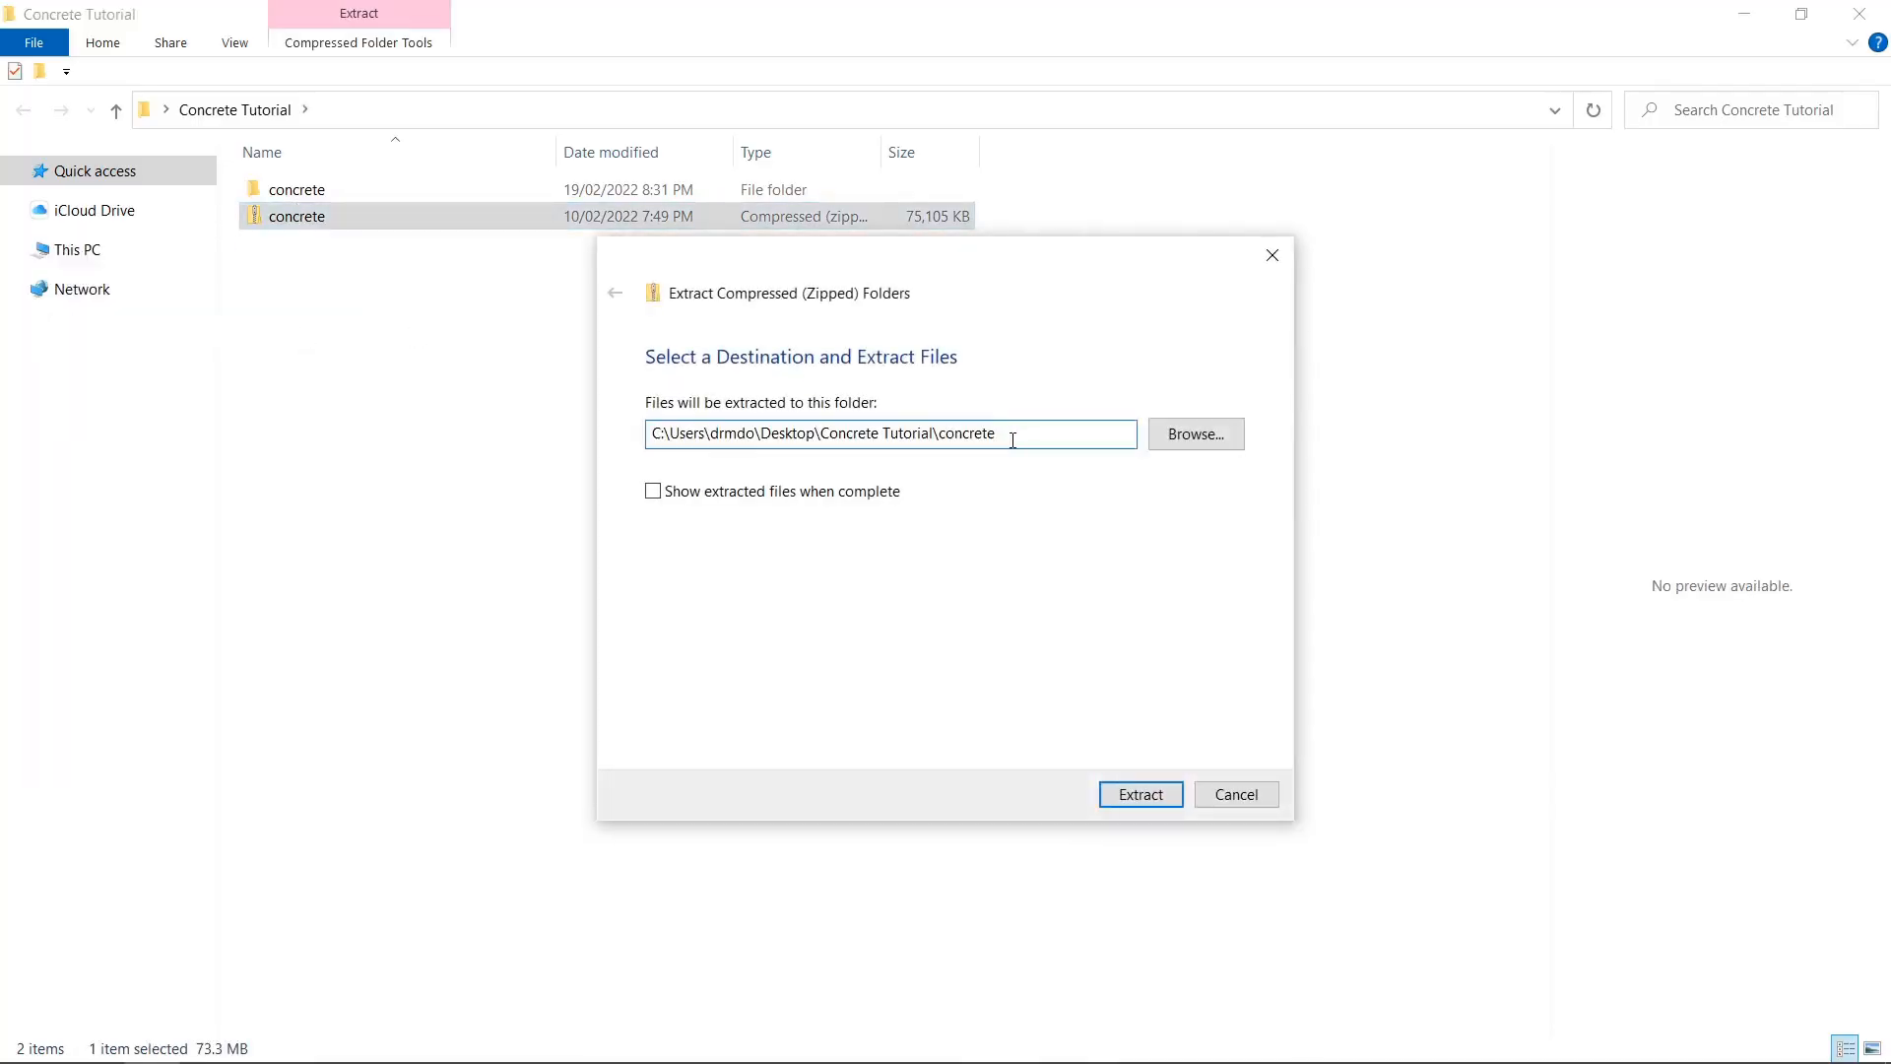
{"action": "left_click", "coordinate": [1140, 794]}
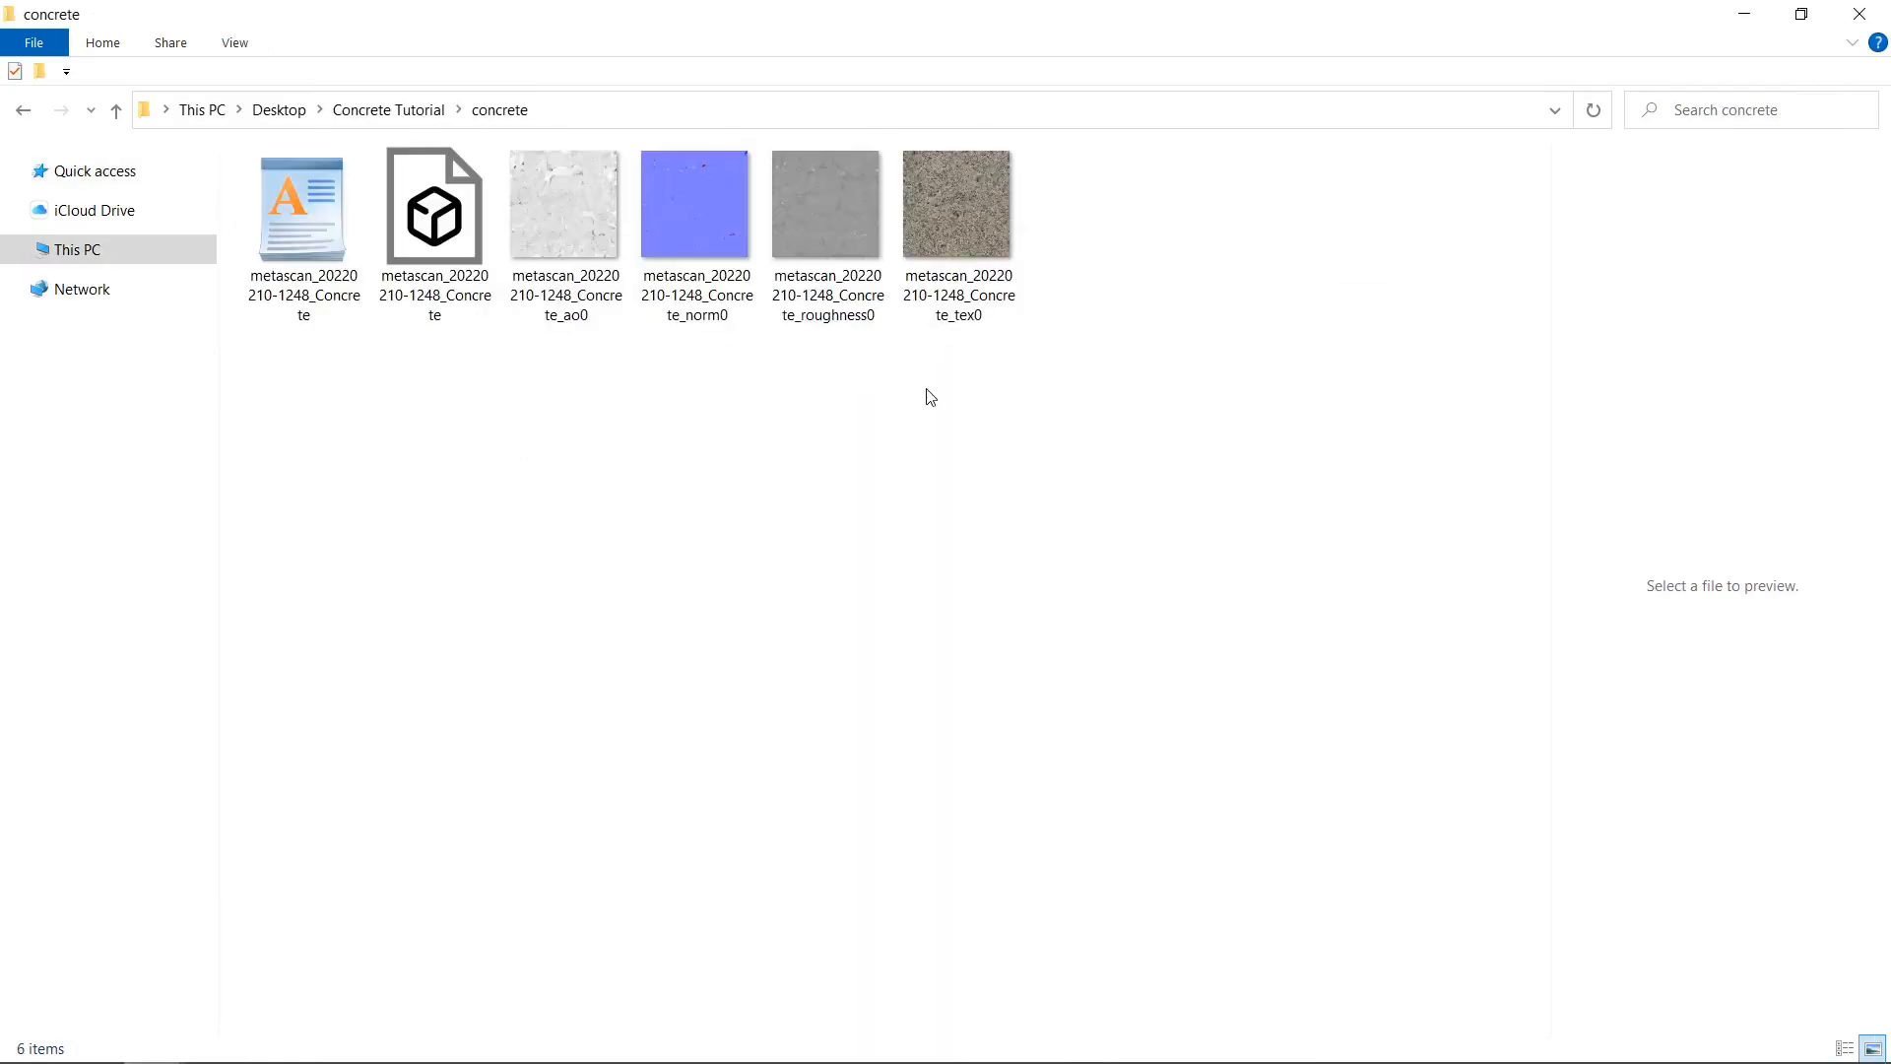
Preview the extracted texture, roughness, normal and ambient occlusion maps and check the model and material files.
{"action": "left_click", "coordinate": [973, 222]}
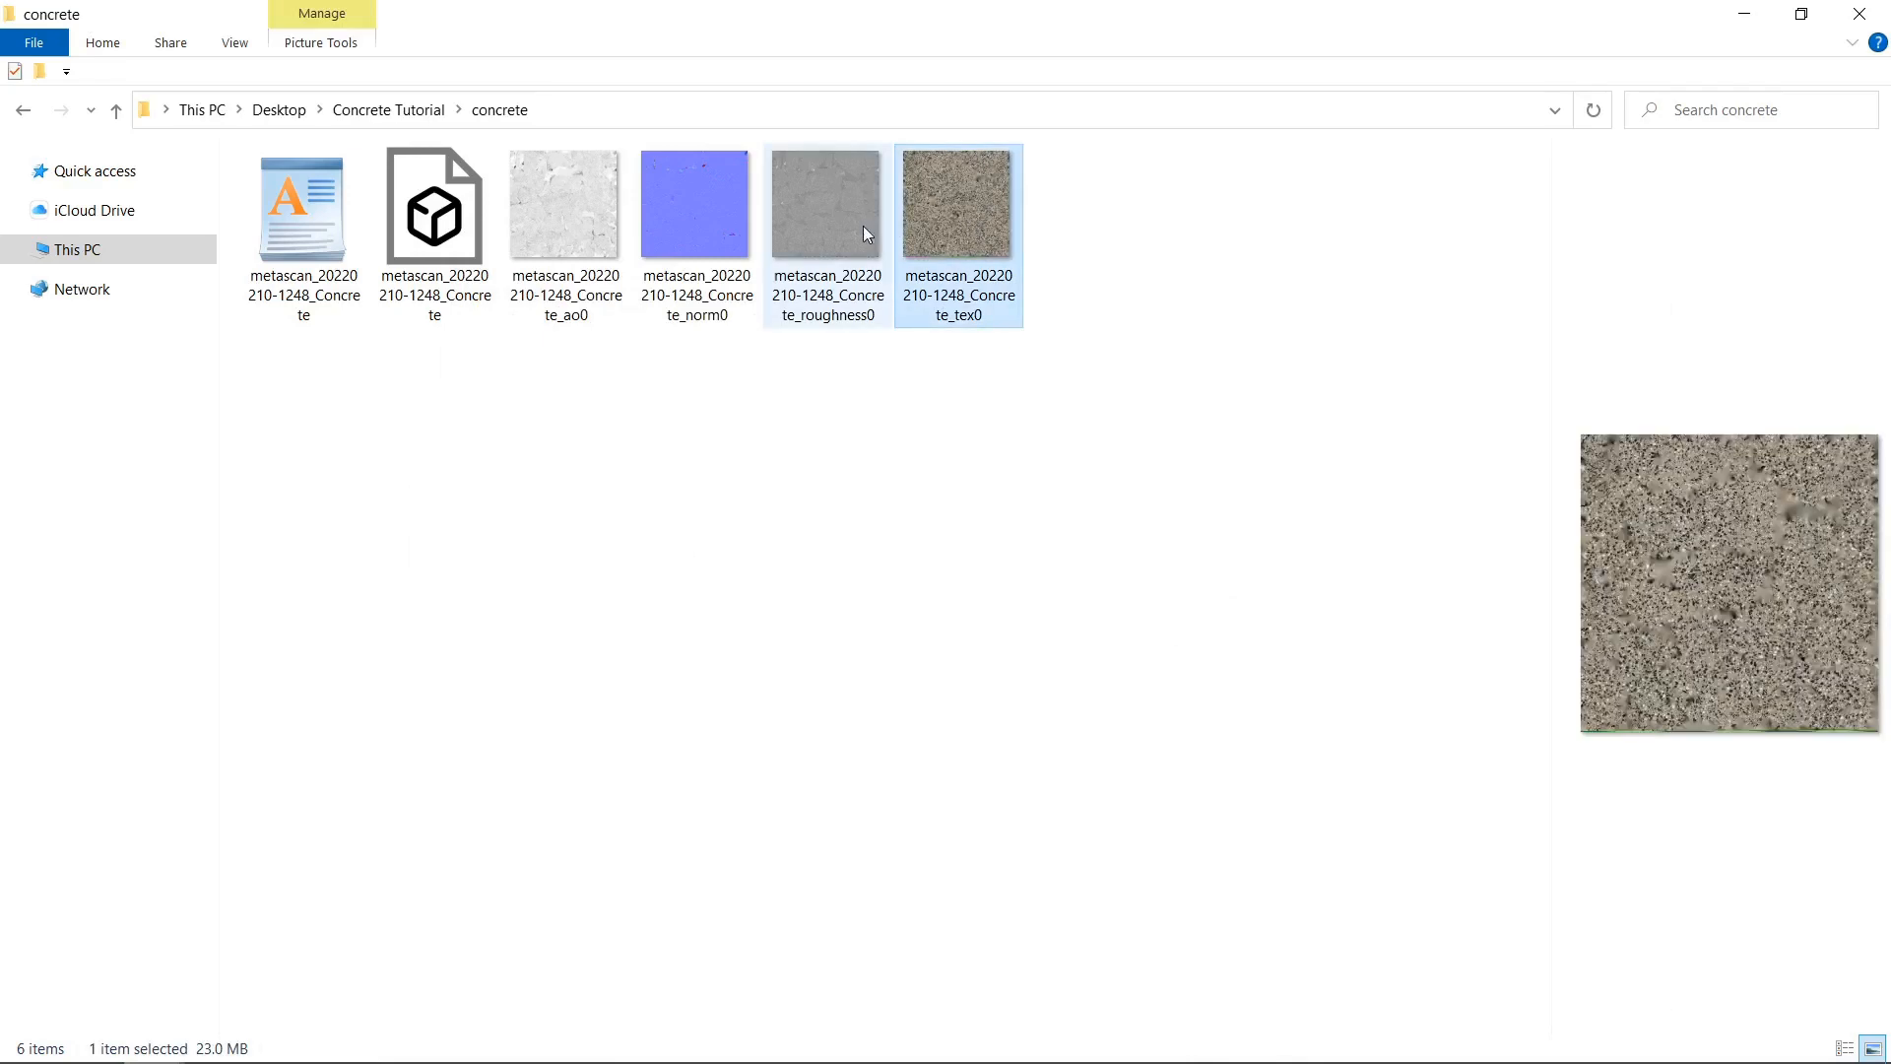
{"action": "left_click", "coordinate": [808, 226]}
{"action": "left_click", "coordinate": [673, 229]}
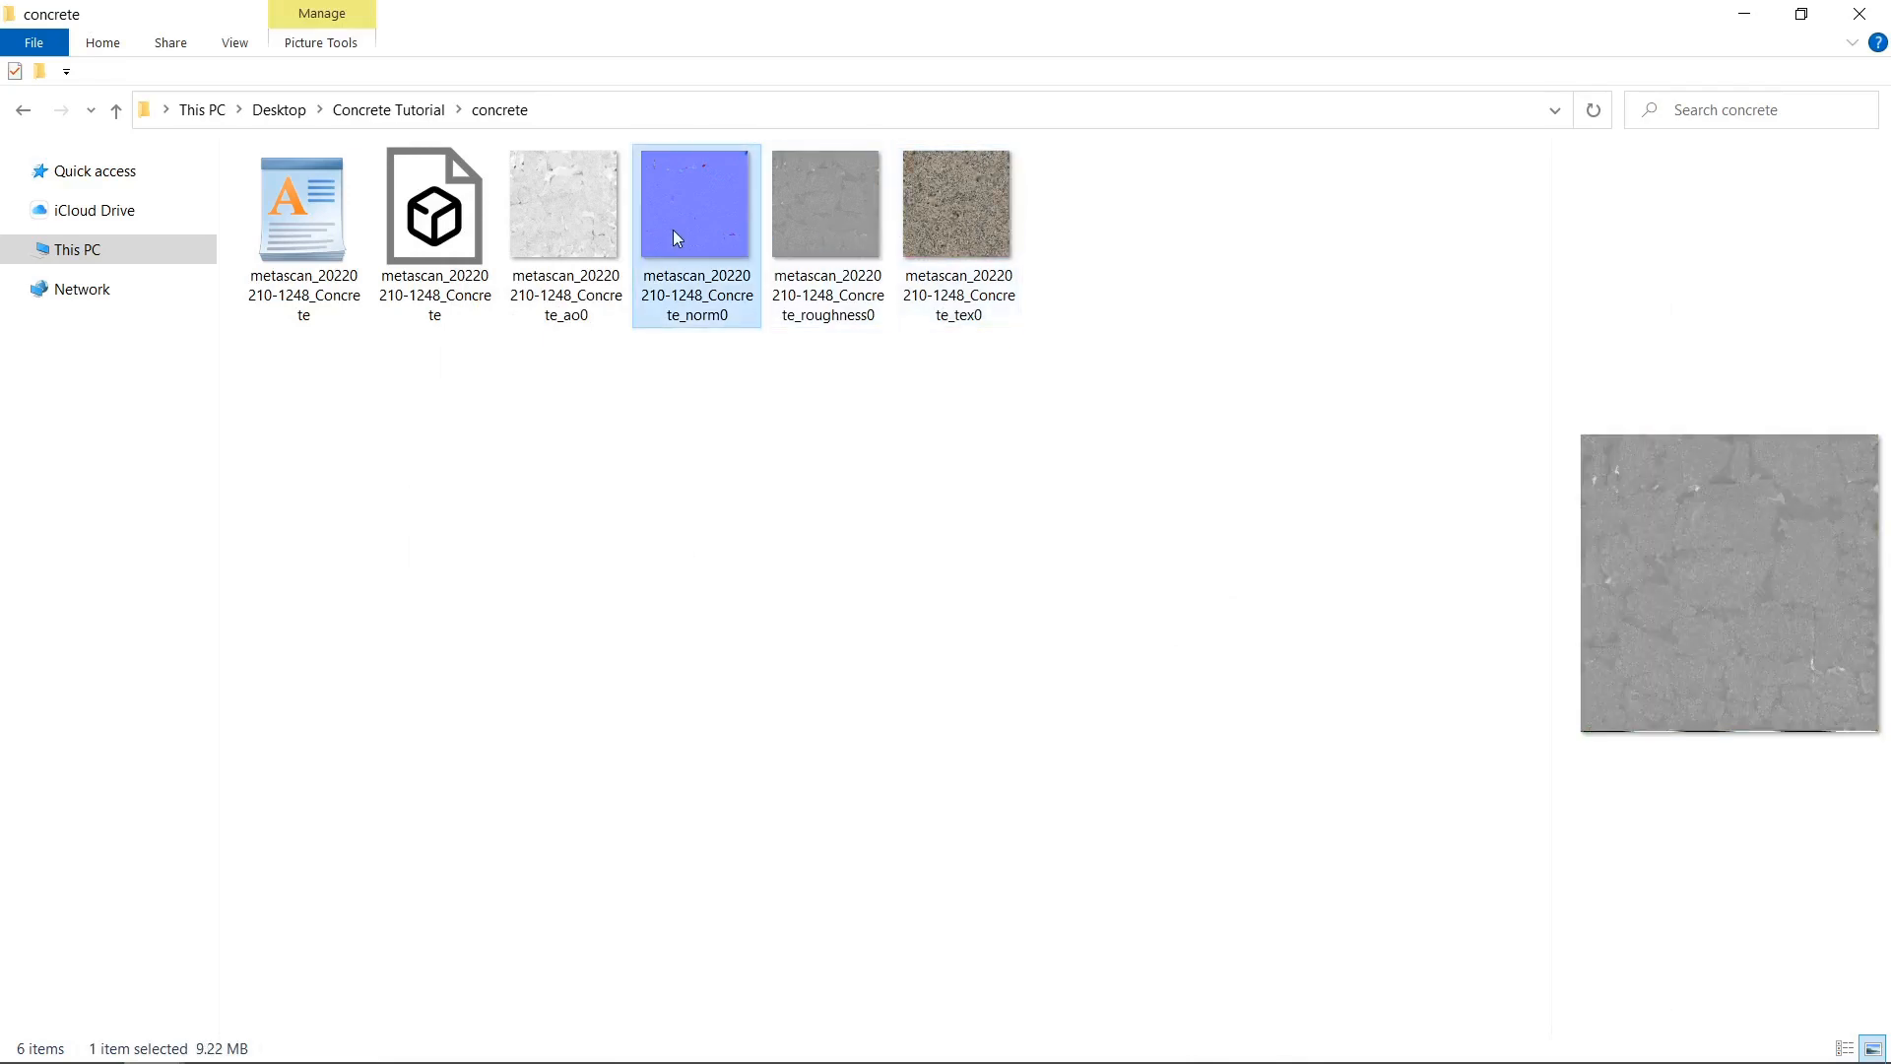
{"action": "left_click", "coordinate": [559, 240]}
{"action": "left_click", "coordinate": [458, 243]}
{"action": "left_click", "coordinate": [330, 229]}
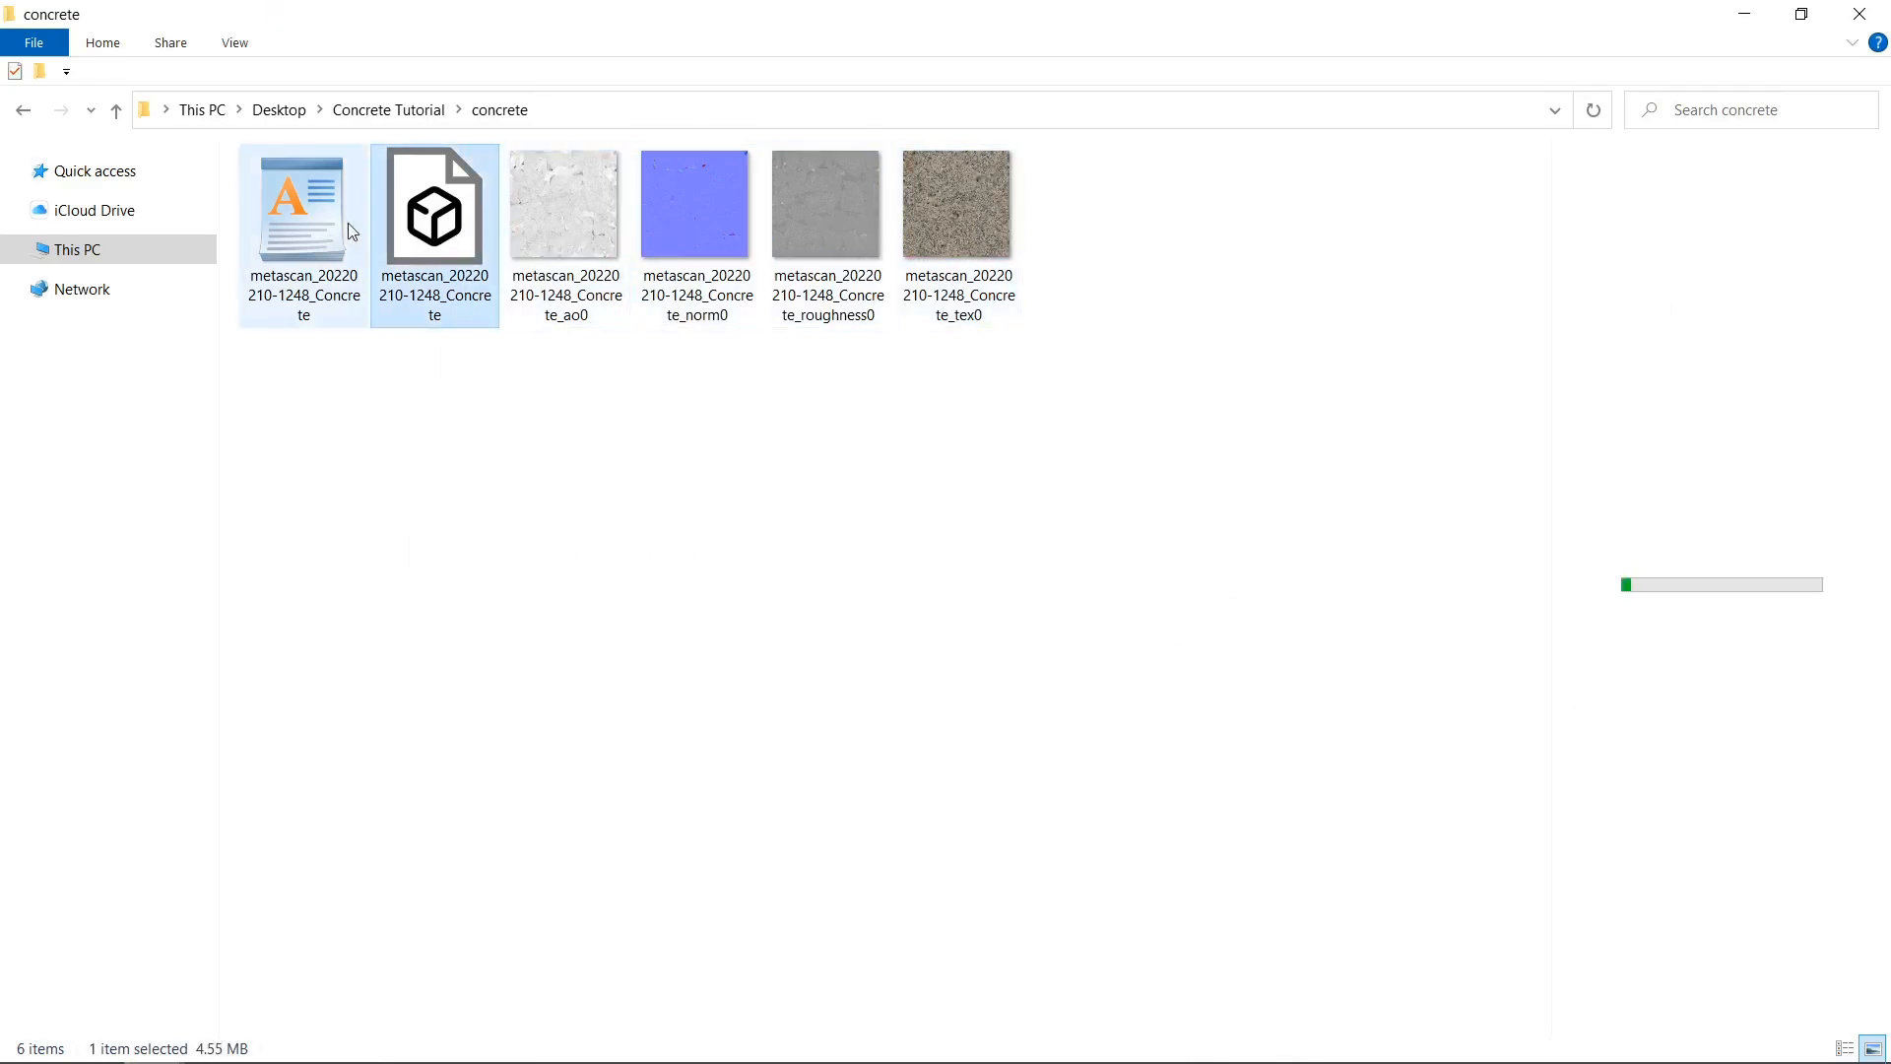
{"action": "left_click", "coordinate": [631, 424]}
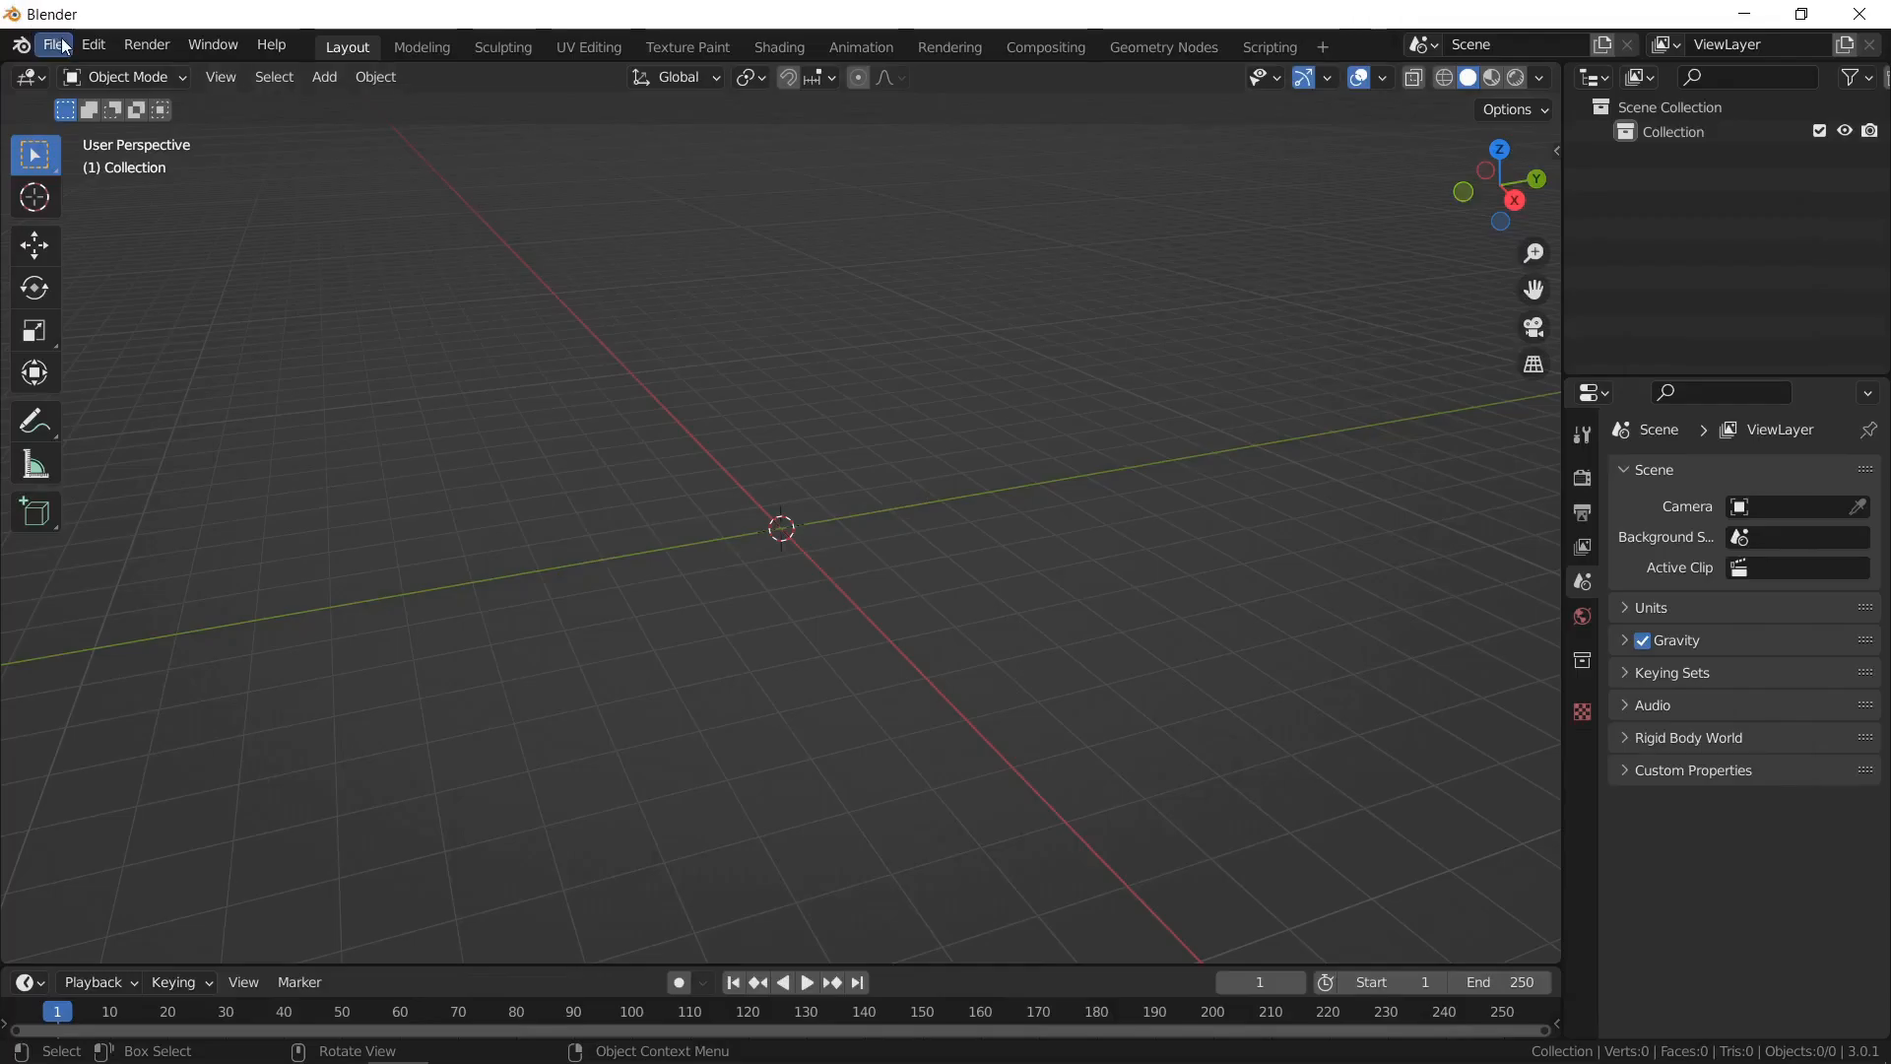
{"action": "left_click", "coordinate": [53, 44]}
{"action": "mouse_move", "coordinate": [97, 383]}
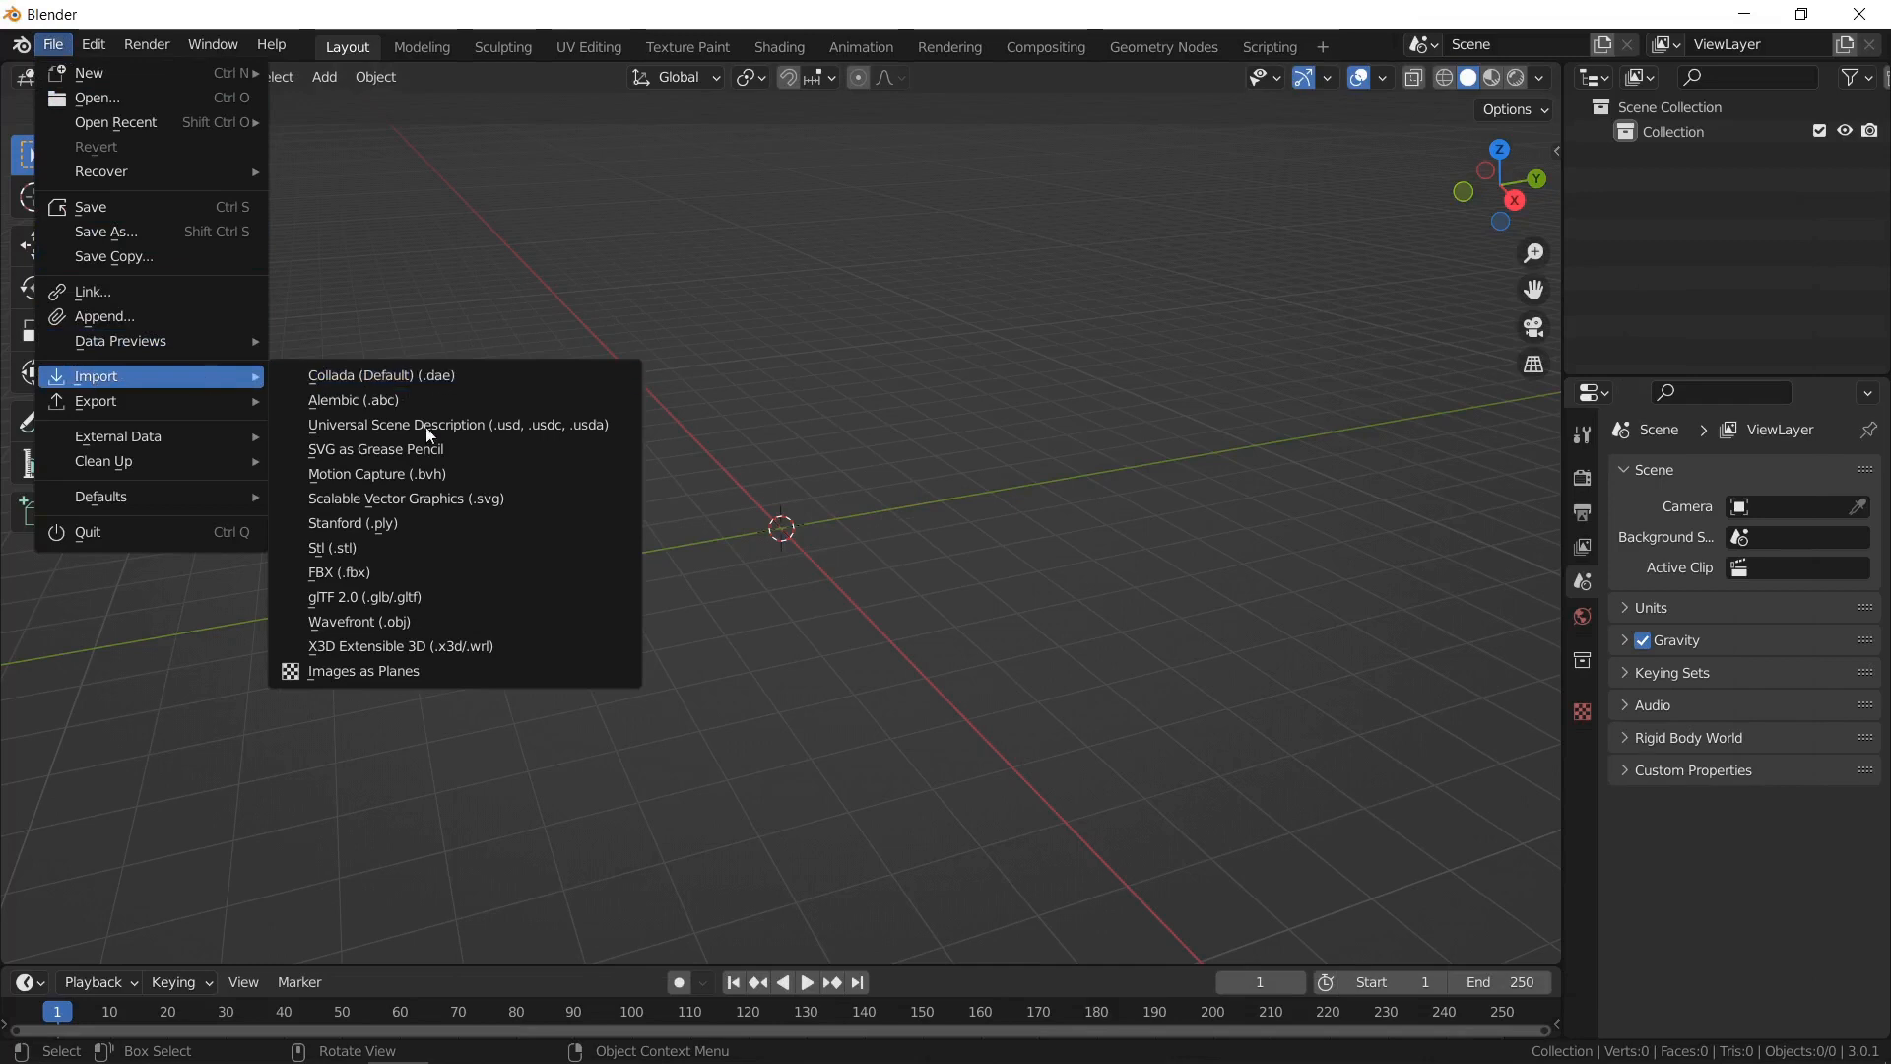
{"action": "left_click", "coordinate": [409, 618]}
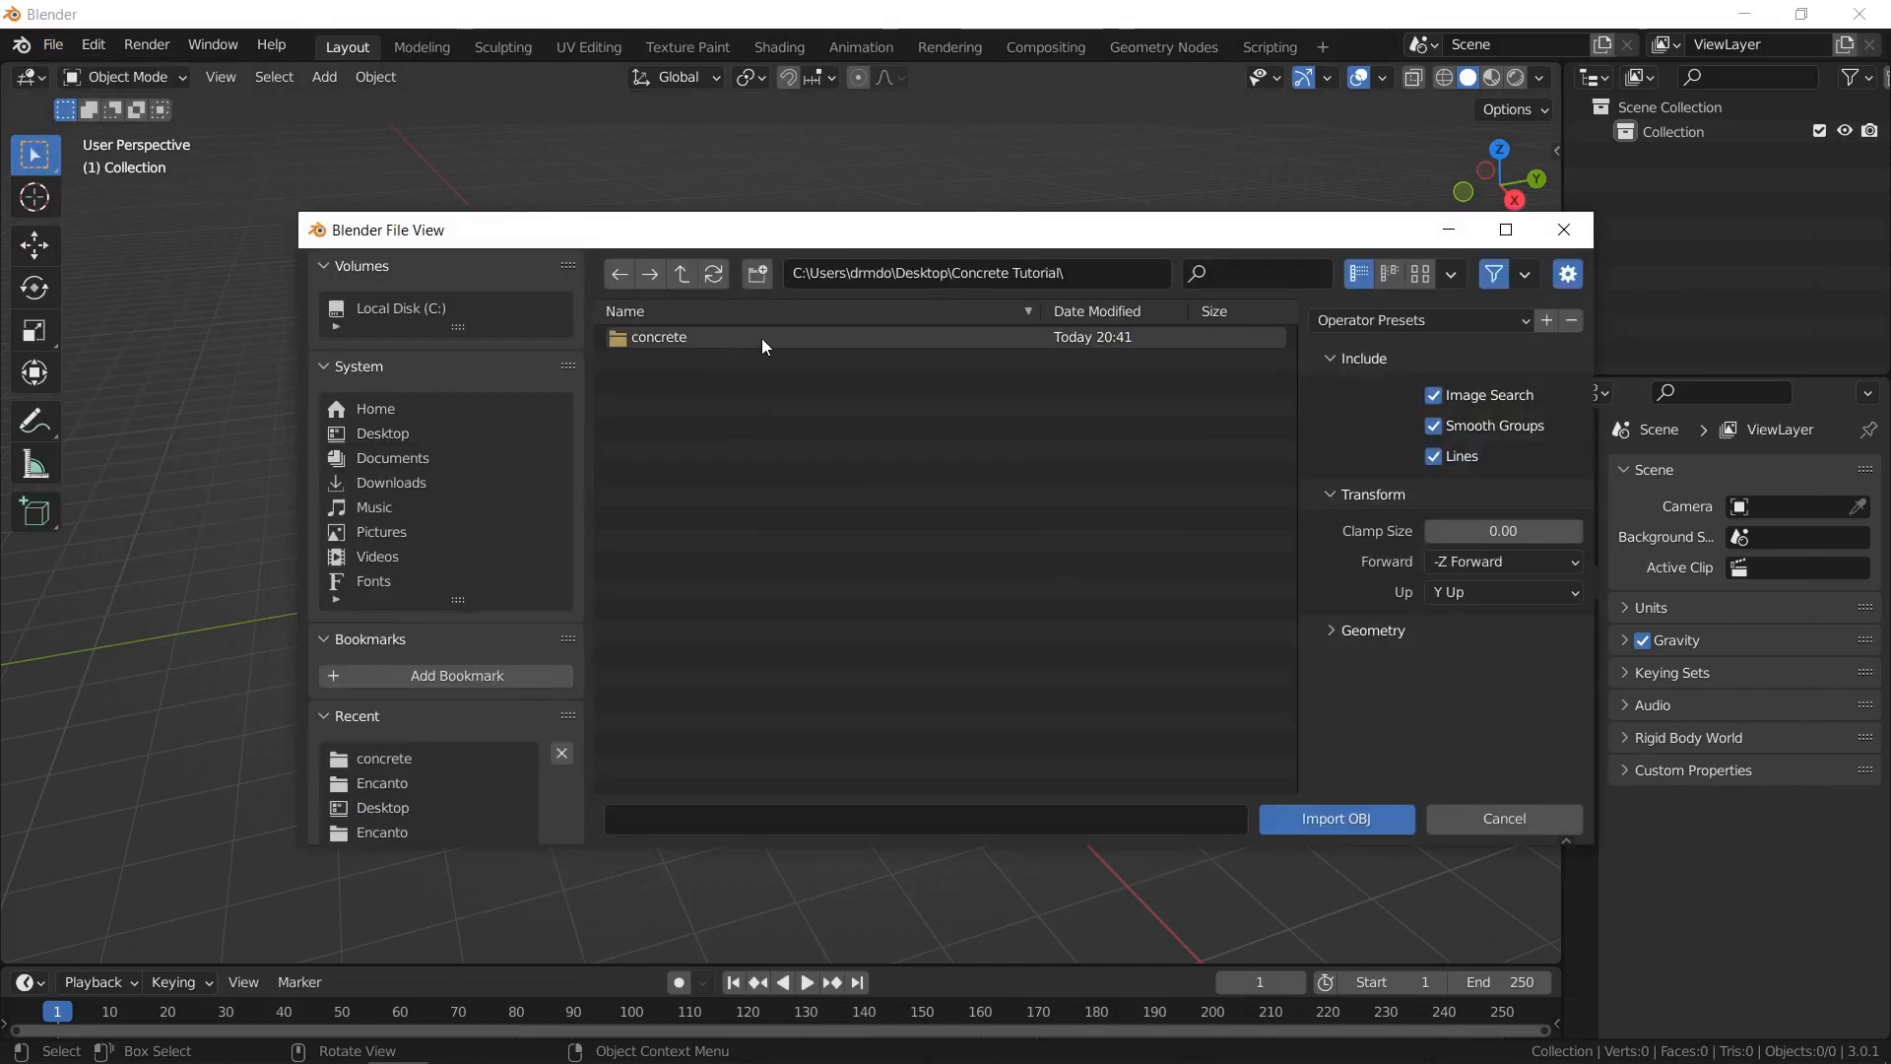
{"action": "double_click", "coordinate": [761, 339]}
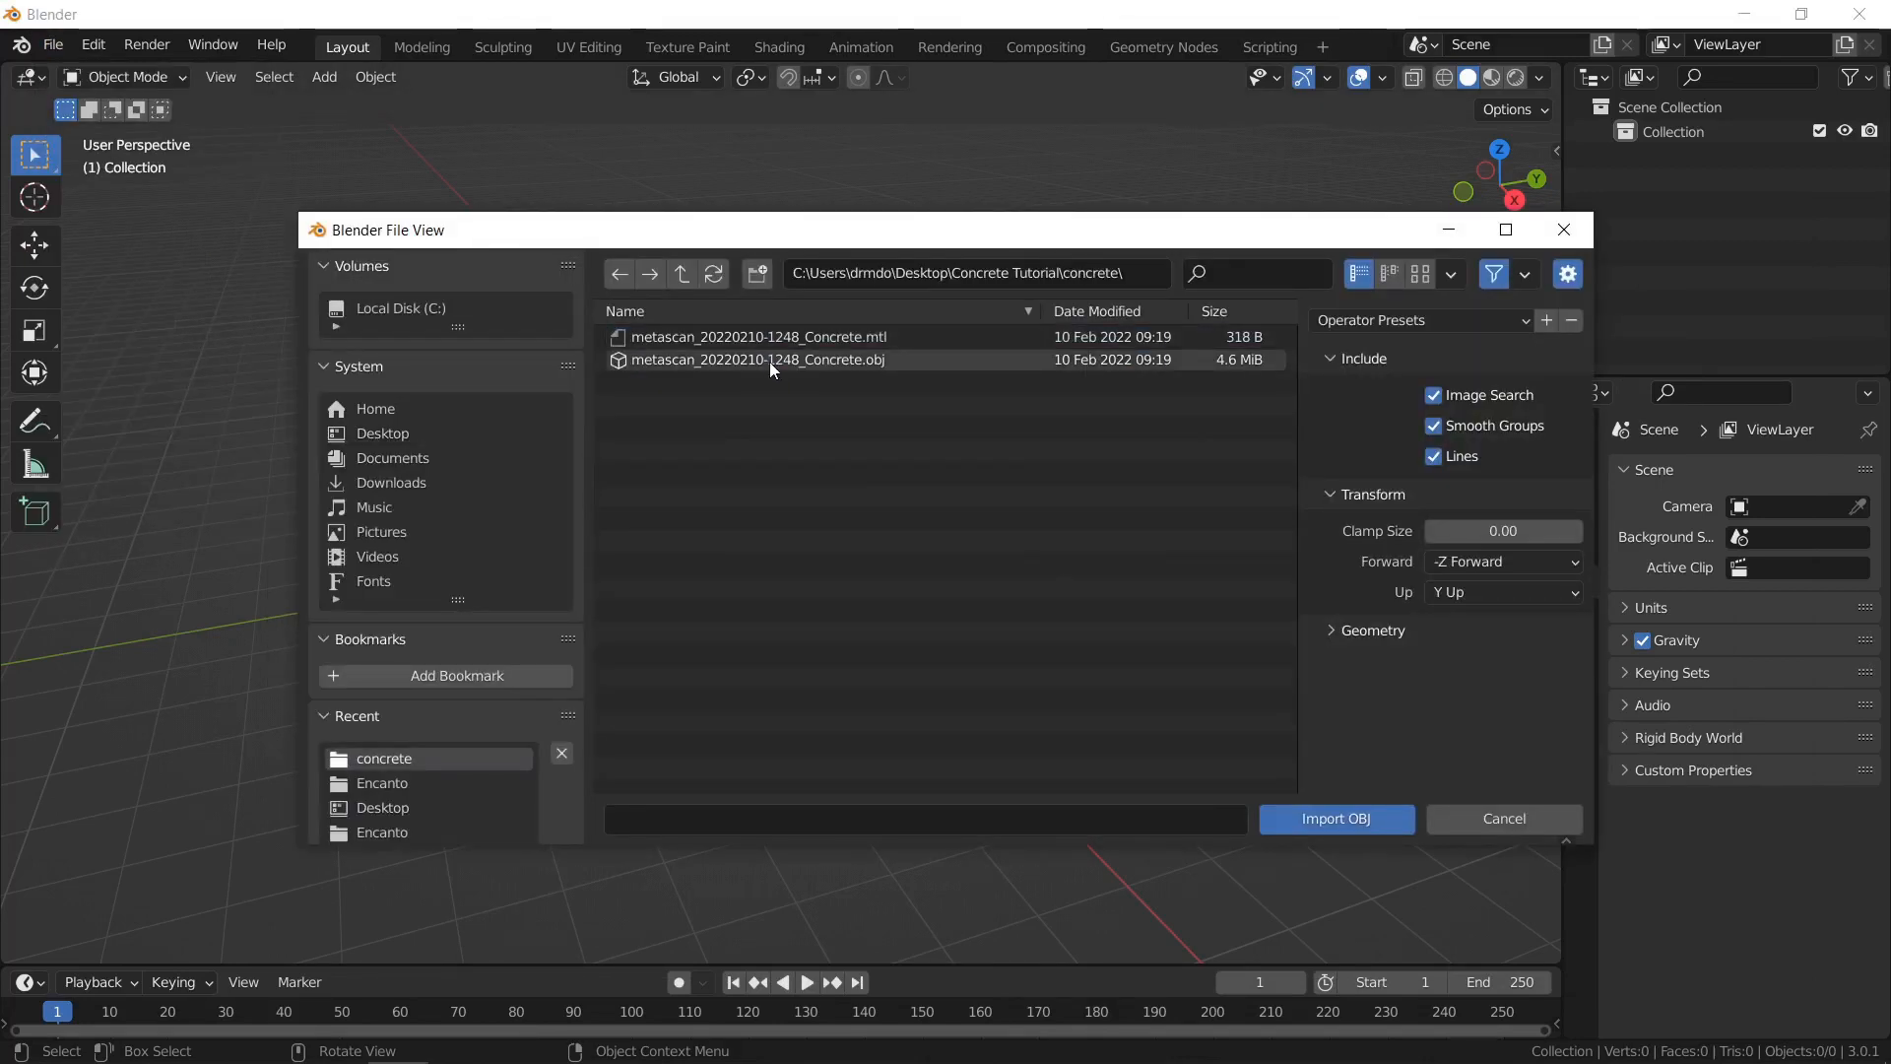
{"action": "left_click", "coordinate": [771, 361]}
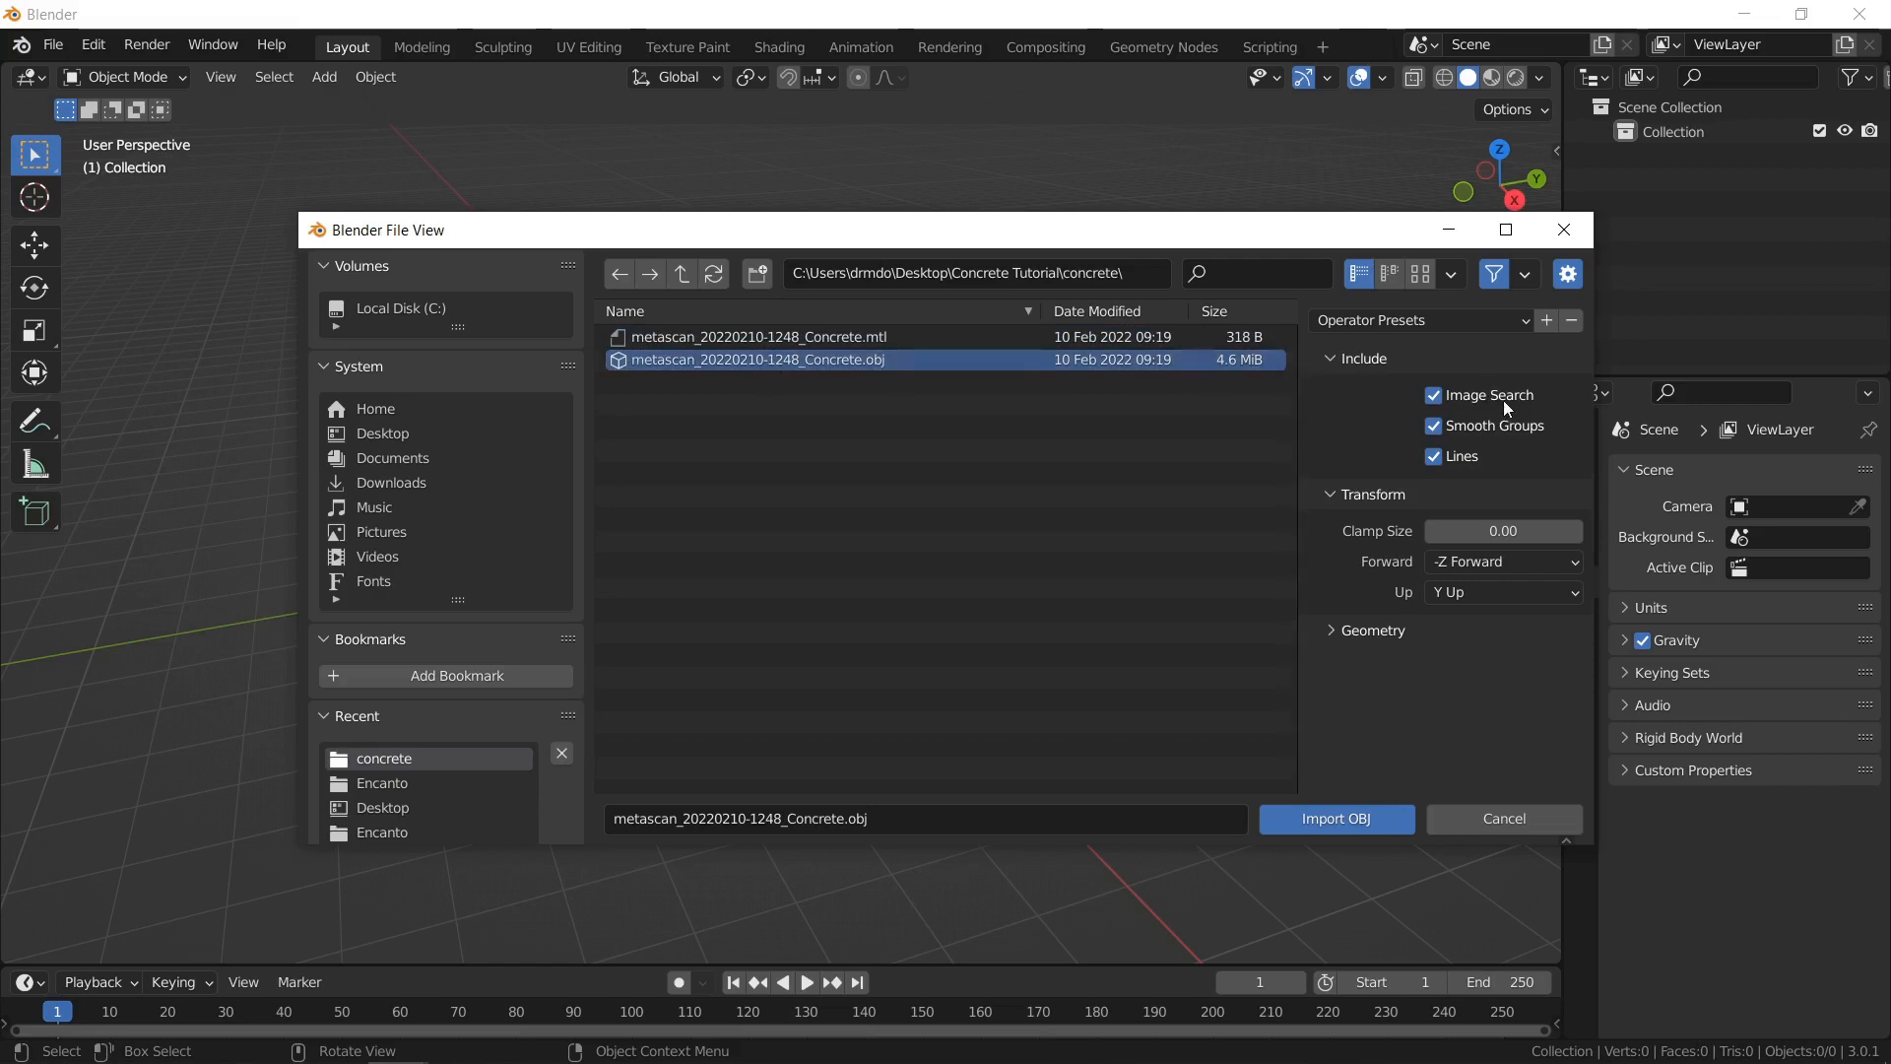
{"action": "left_click", "coordinate": [1314, 820]}
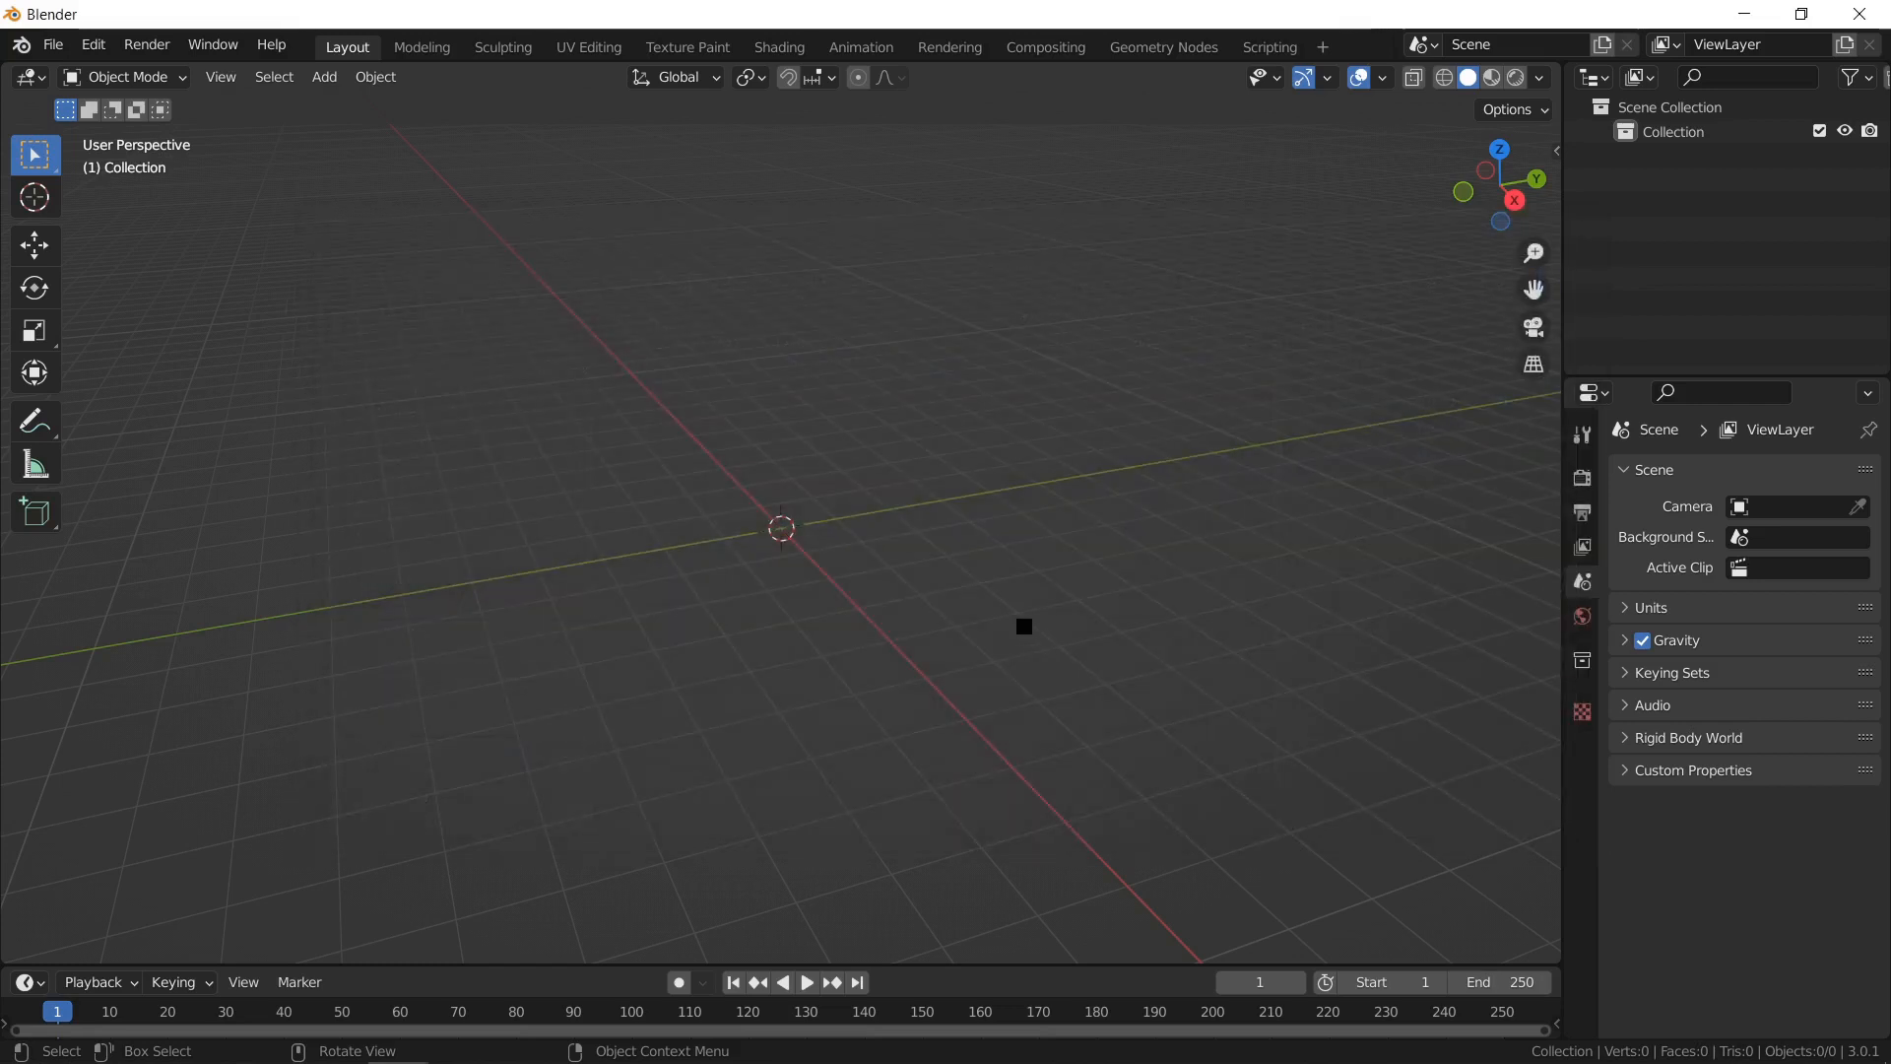
Select the imported scan and brighten the world background colour to a light grey.
{"action": "scroll", "coordinate": [1025, 625], "scroll_direction": "up", "scroll_amount": 8}
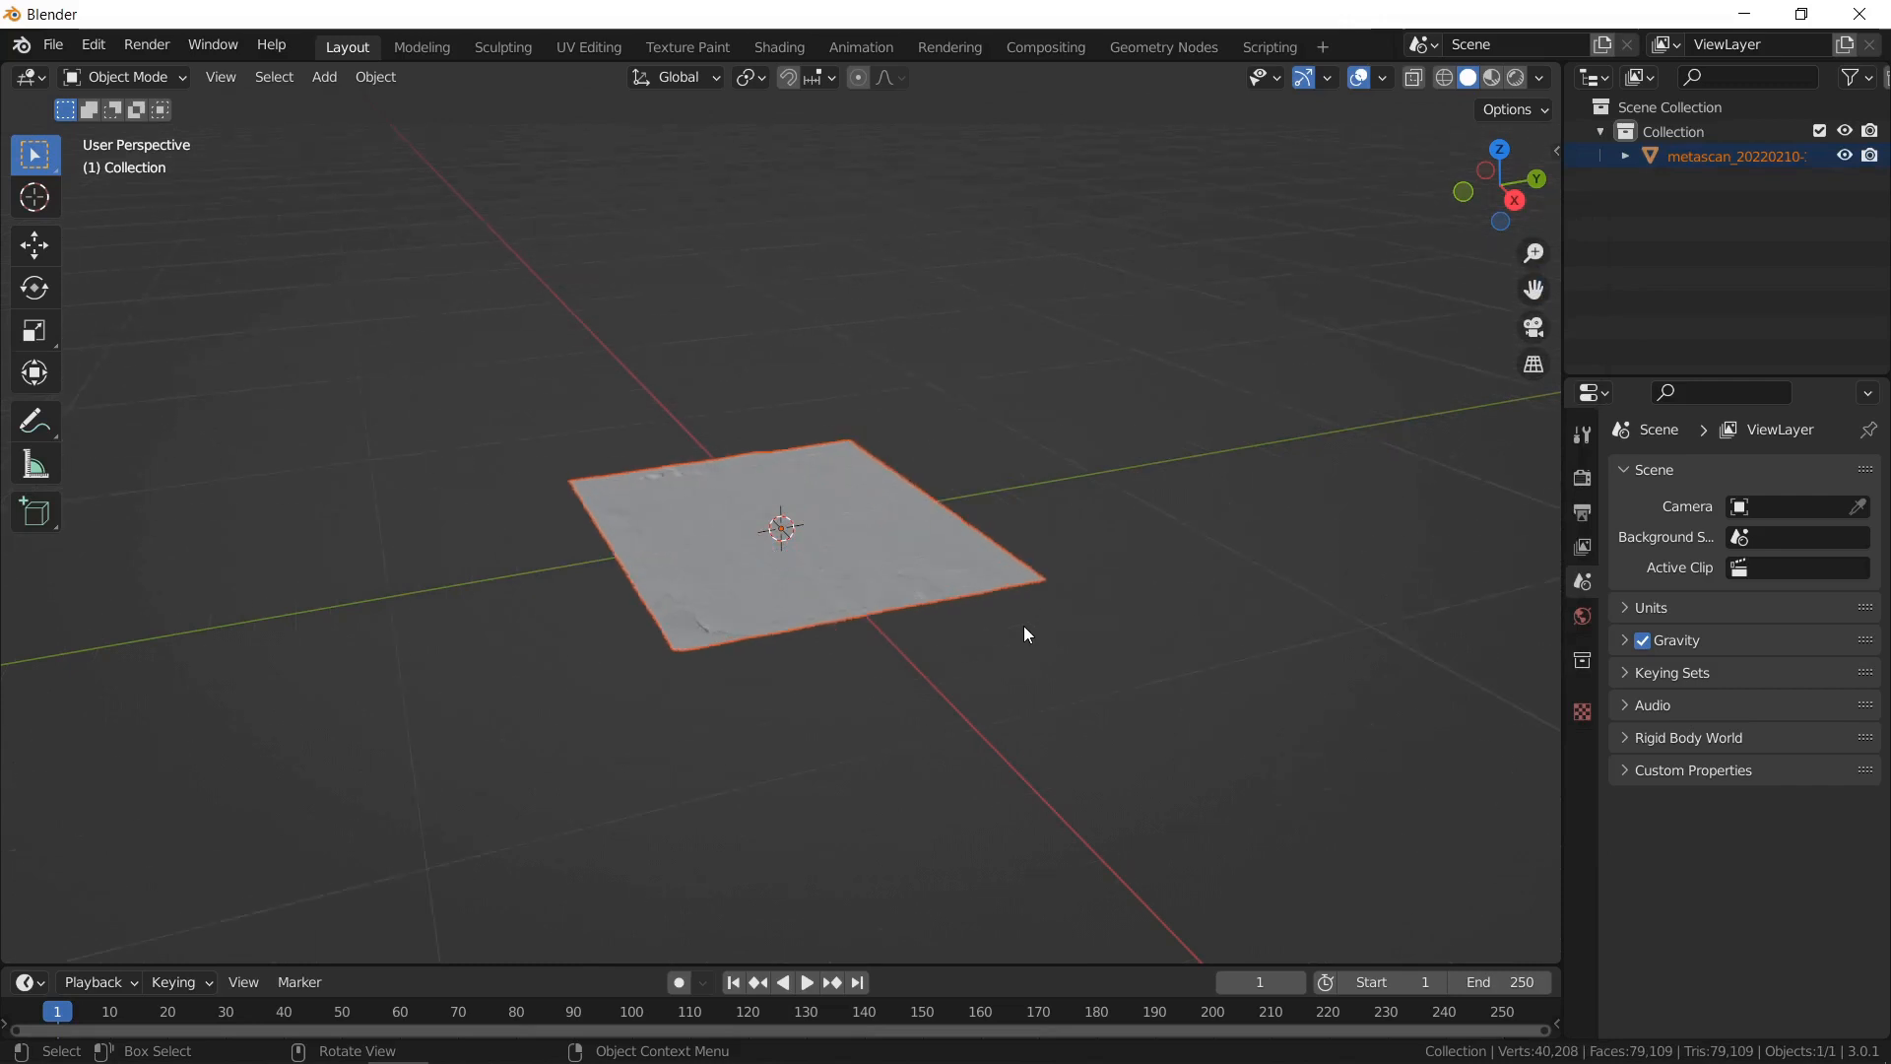
{"action": "middle_click_drag", "start_coordinate": [1036, 631], "coordinate": [1036, 701]}
{"action": "left_click", "coordinate": [899, 522]}
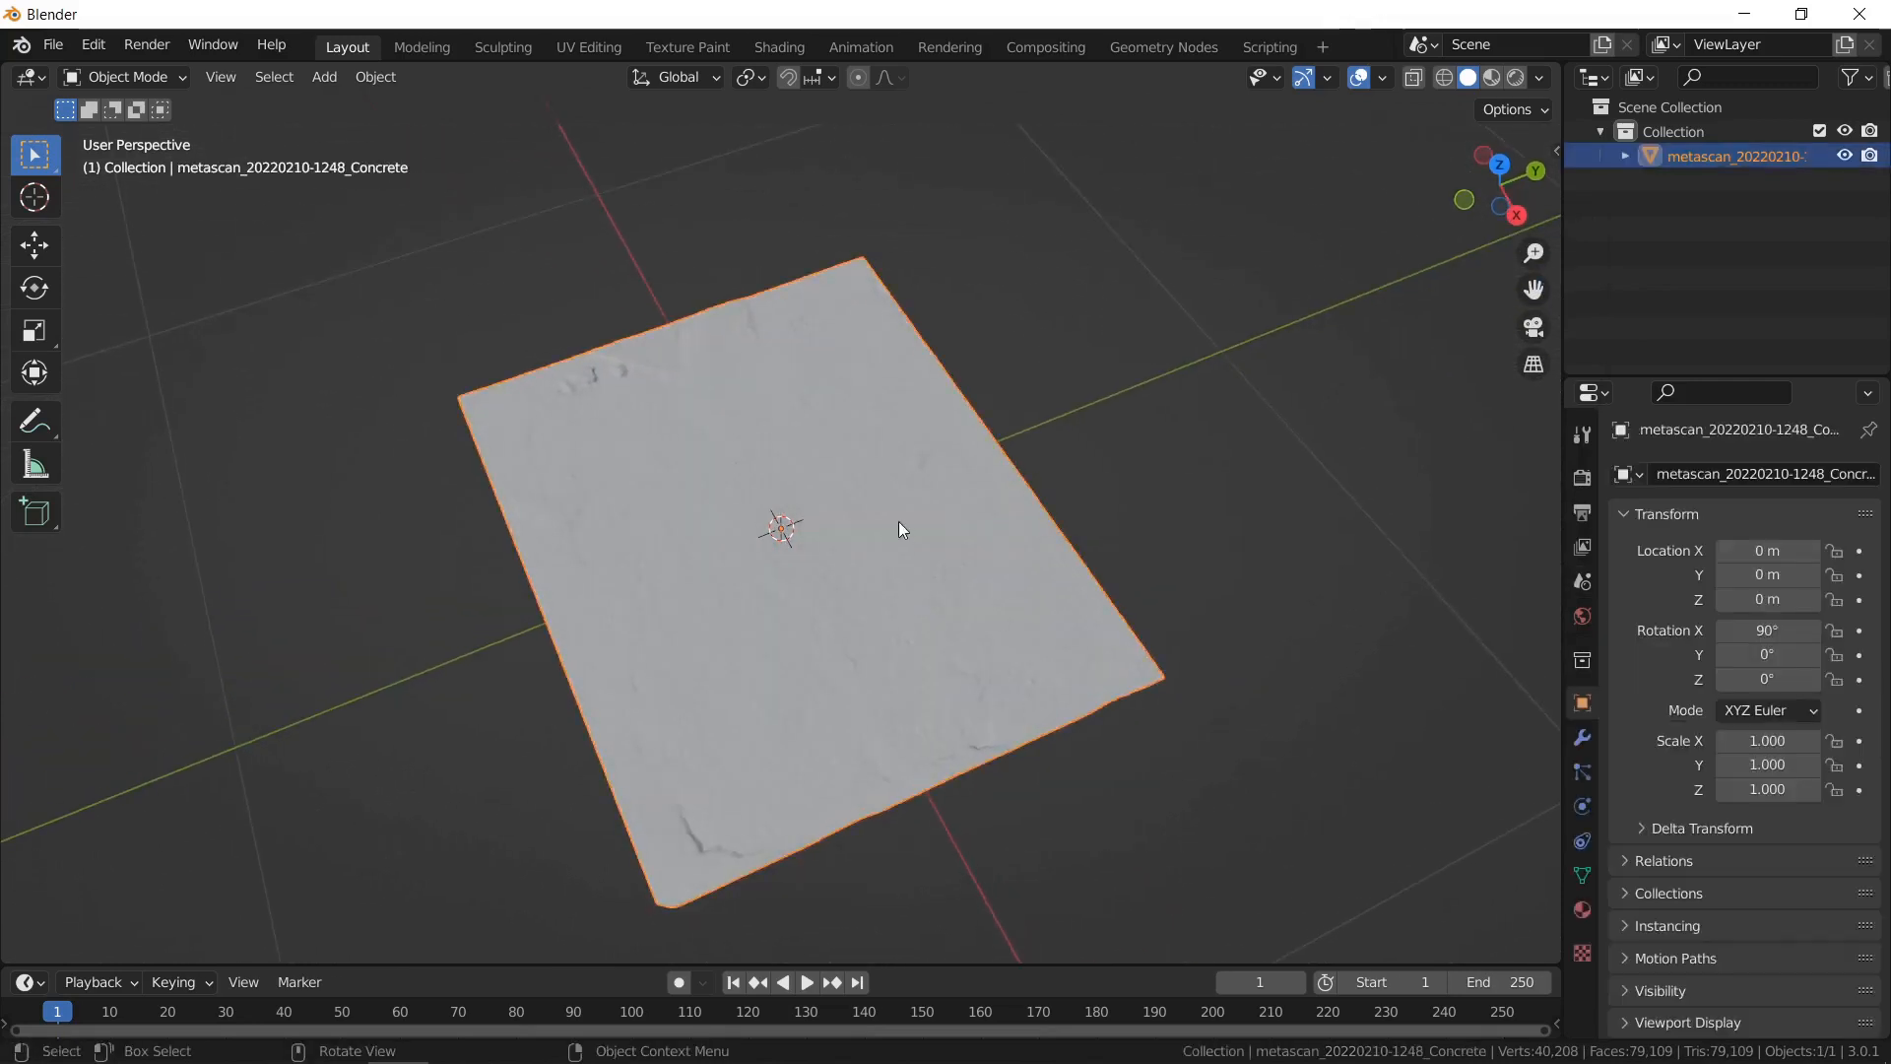
{"action": "left_click", "coordinate": [1582, 617]}
{"action": "left_click", "coordinate": [1773, 637]}
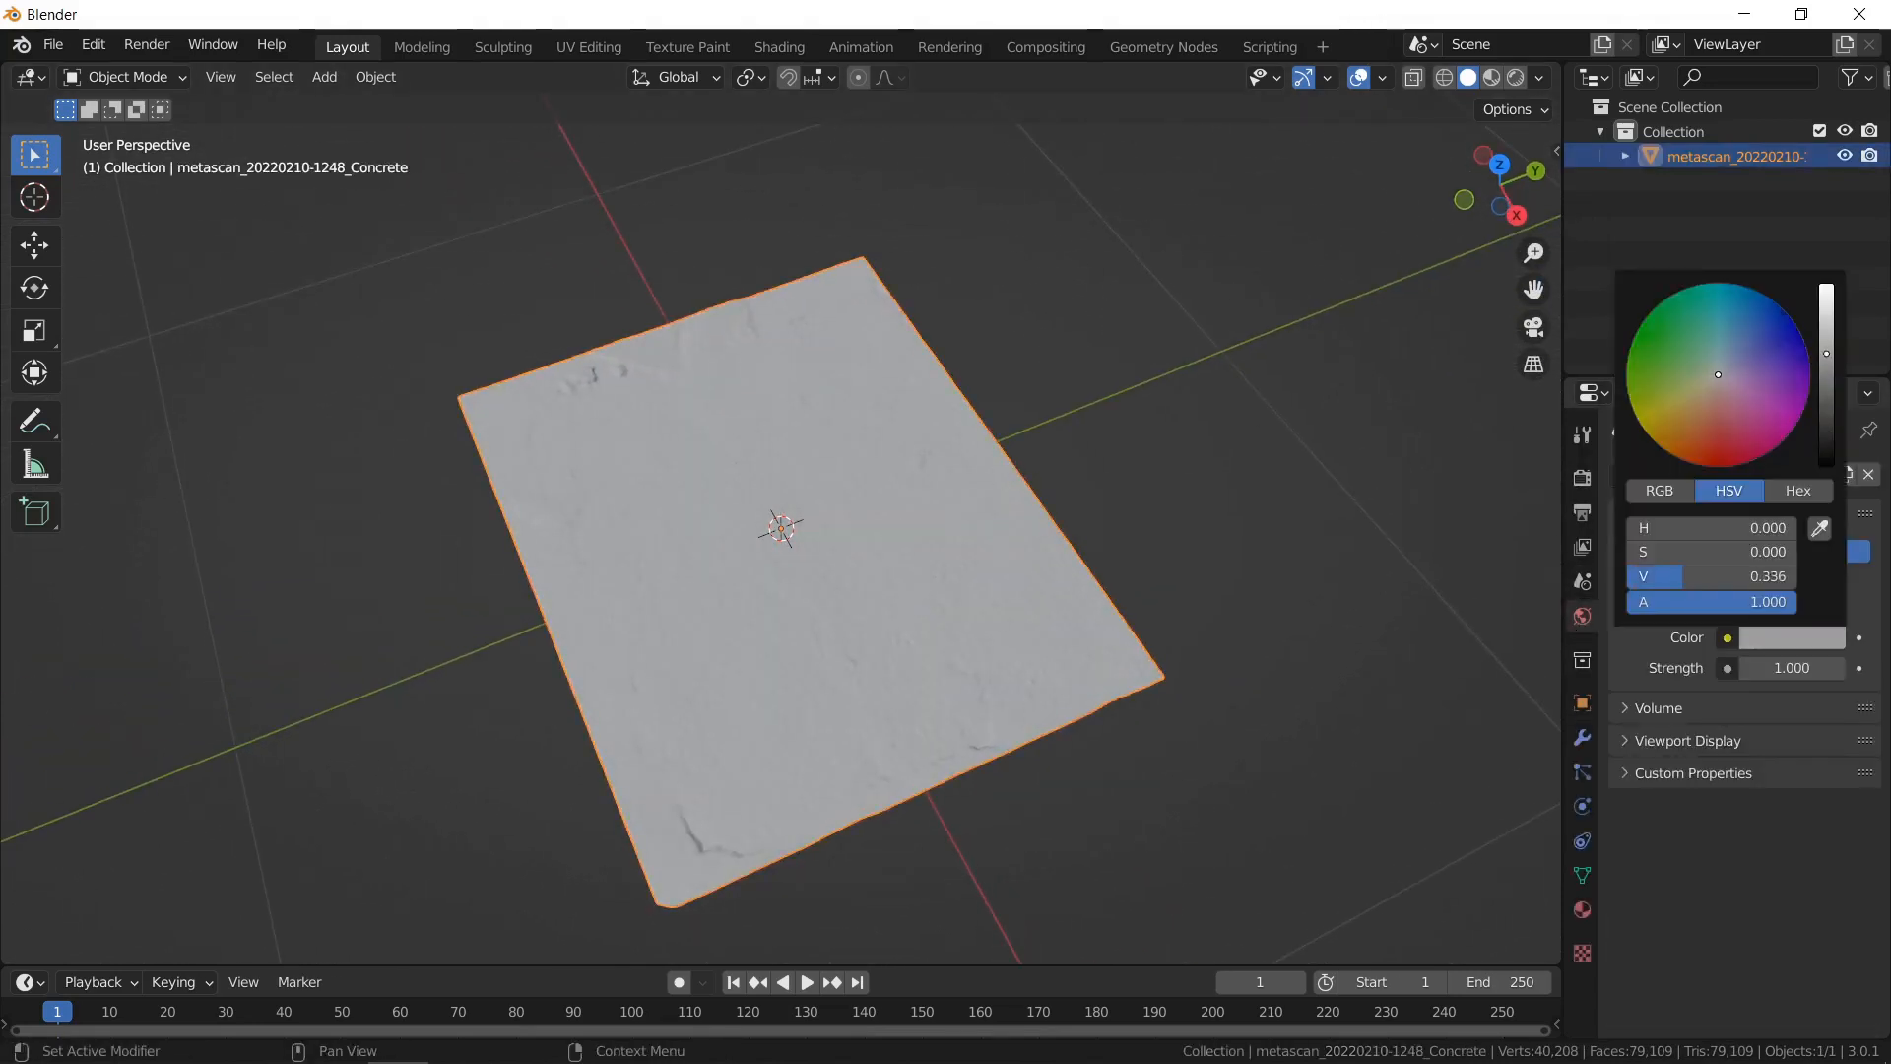
Set the scene's render engine to Cycles.
{"action": "left_click", "coordinate": [1582, 477]}
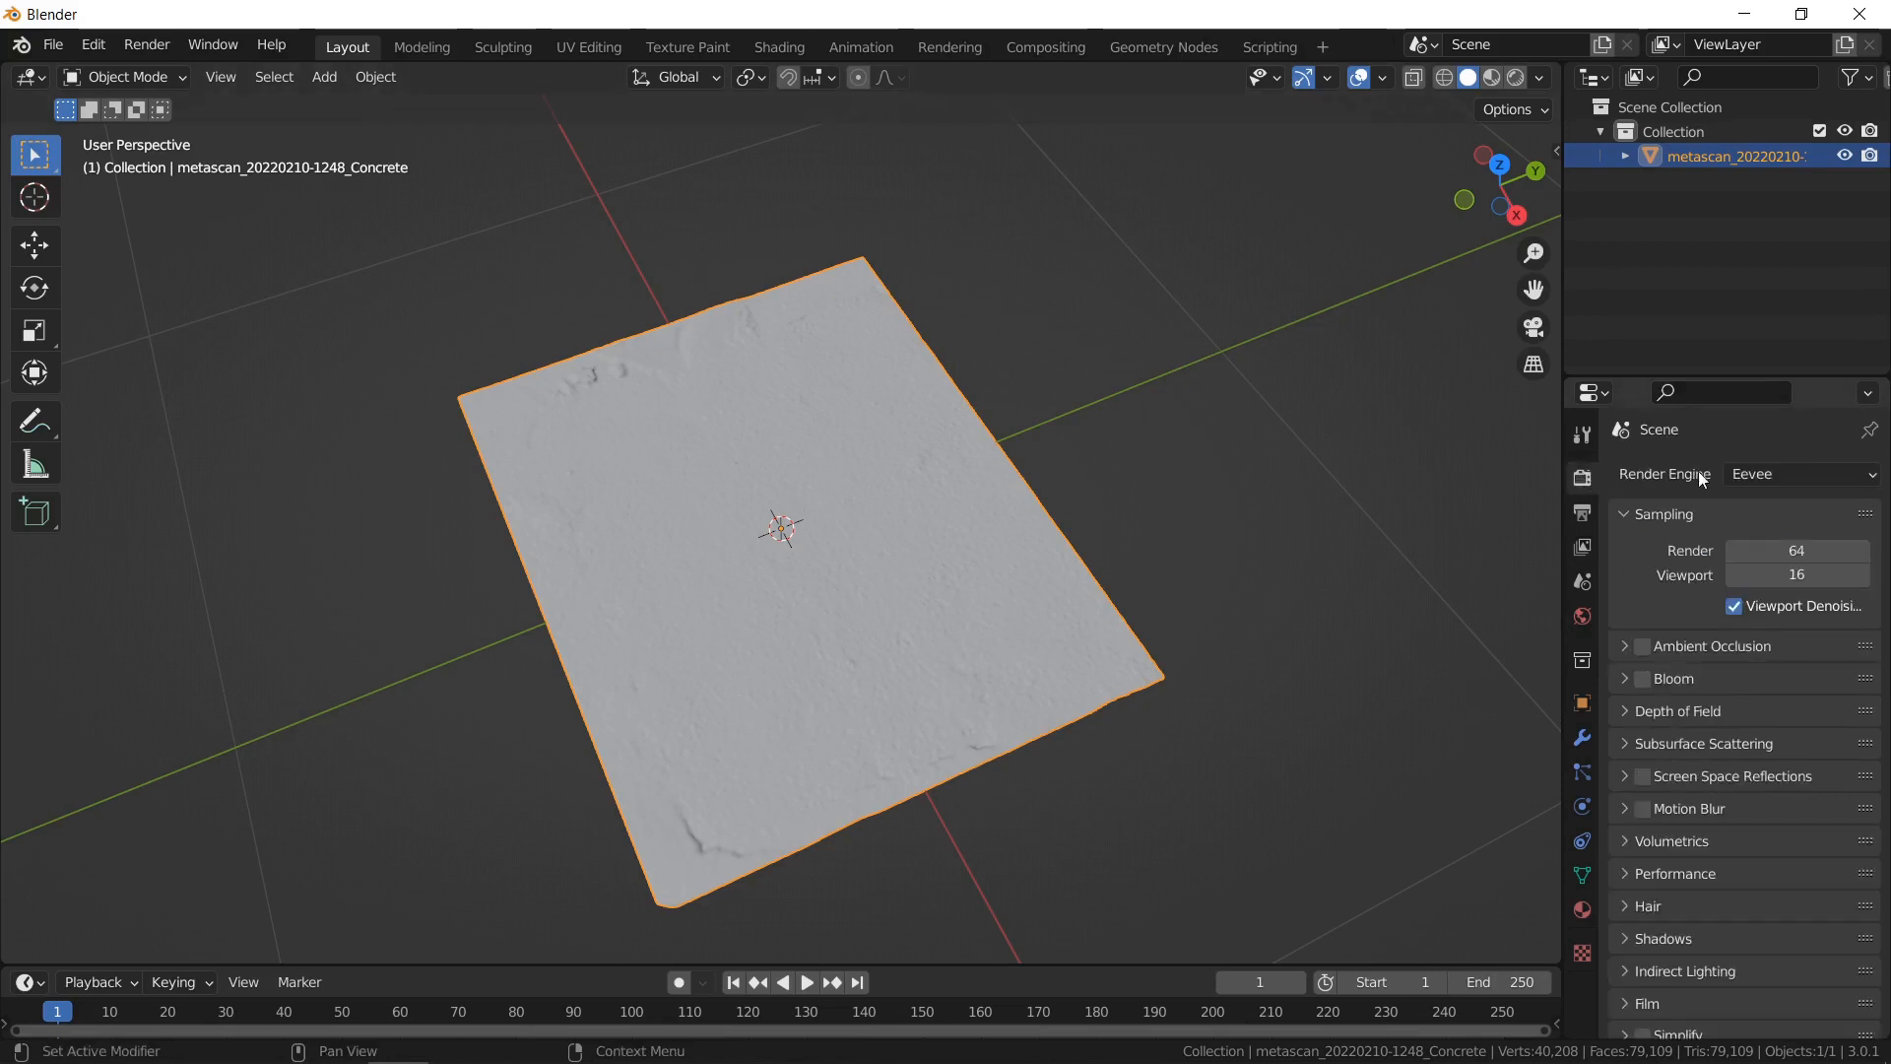
{"action": "left_click", "coordinate": [1759, 474]}
{"action": "left_click", "coordinate": [1766, 559]}
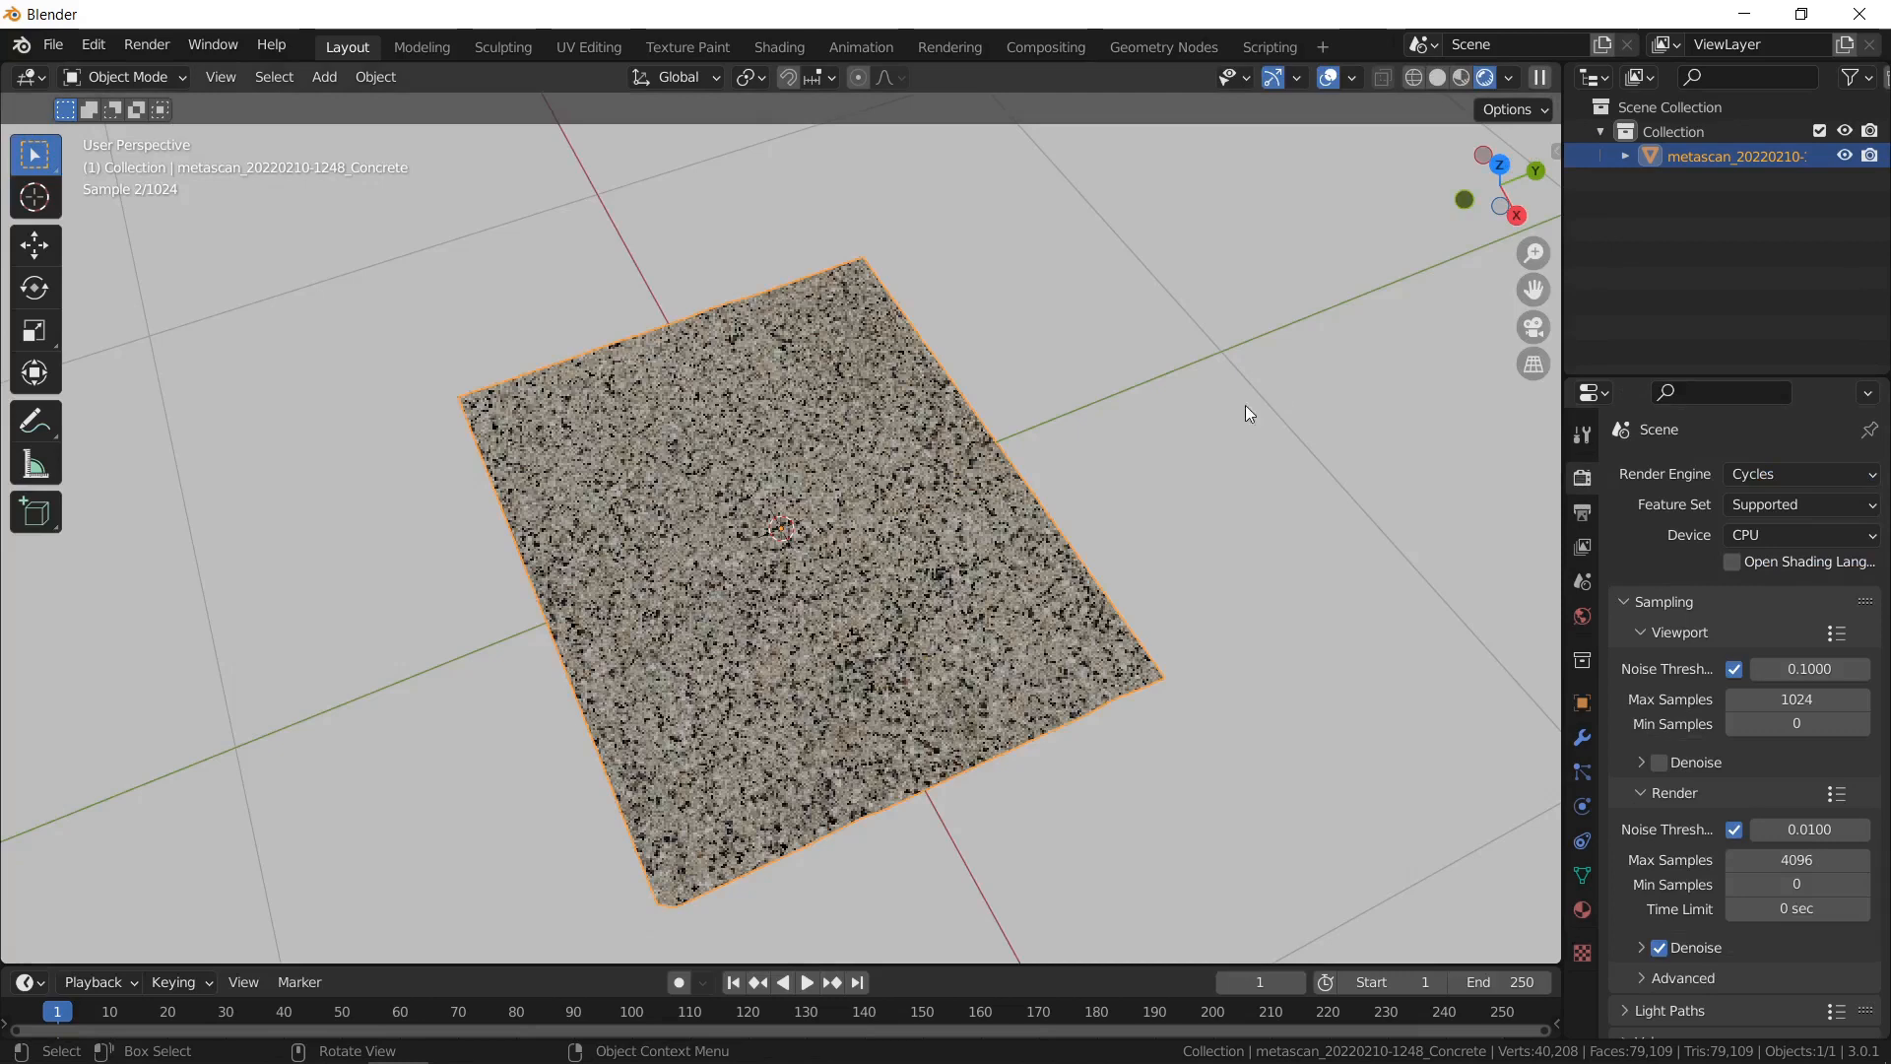
Examine the scan's concrete surface up close in rendered shading and return the viewport to solid shading.
{"action": "middle_click_drag", "start_coordinate": [1239, 396], "coordinate": [1246, 351]}
{"action": "scroll", "coordinate": [1244, 353], "scroll_direction": "up", "scroll_amount": 6}
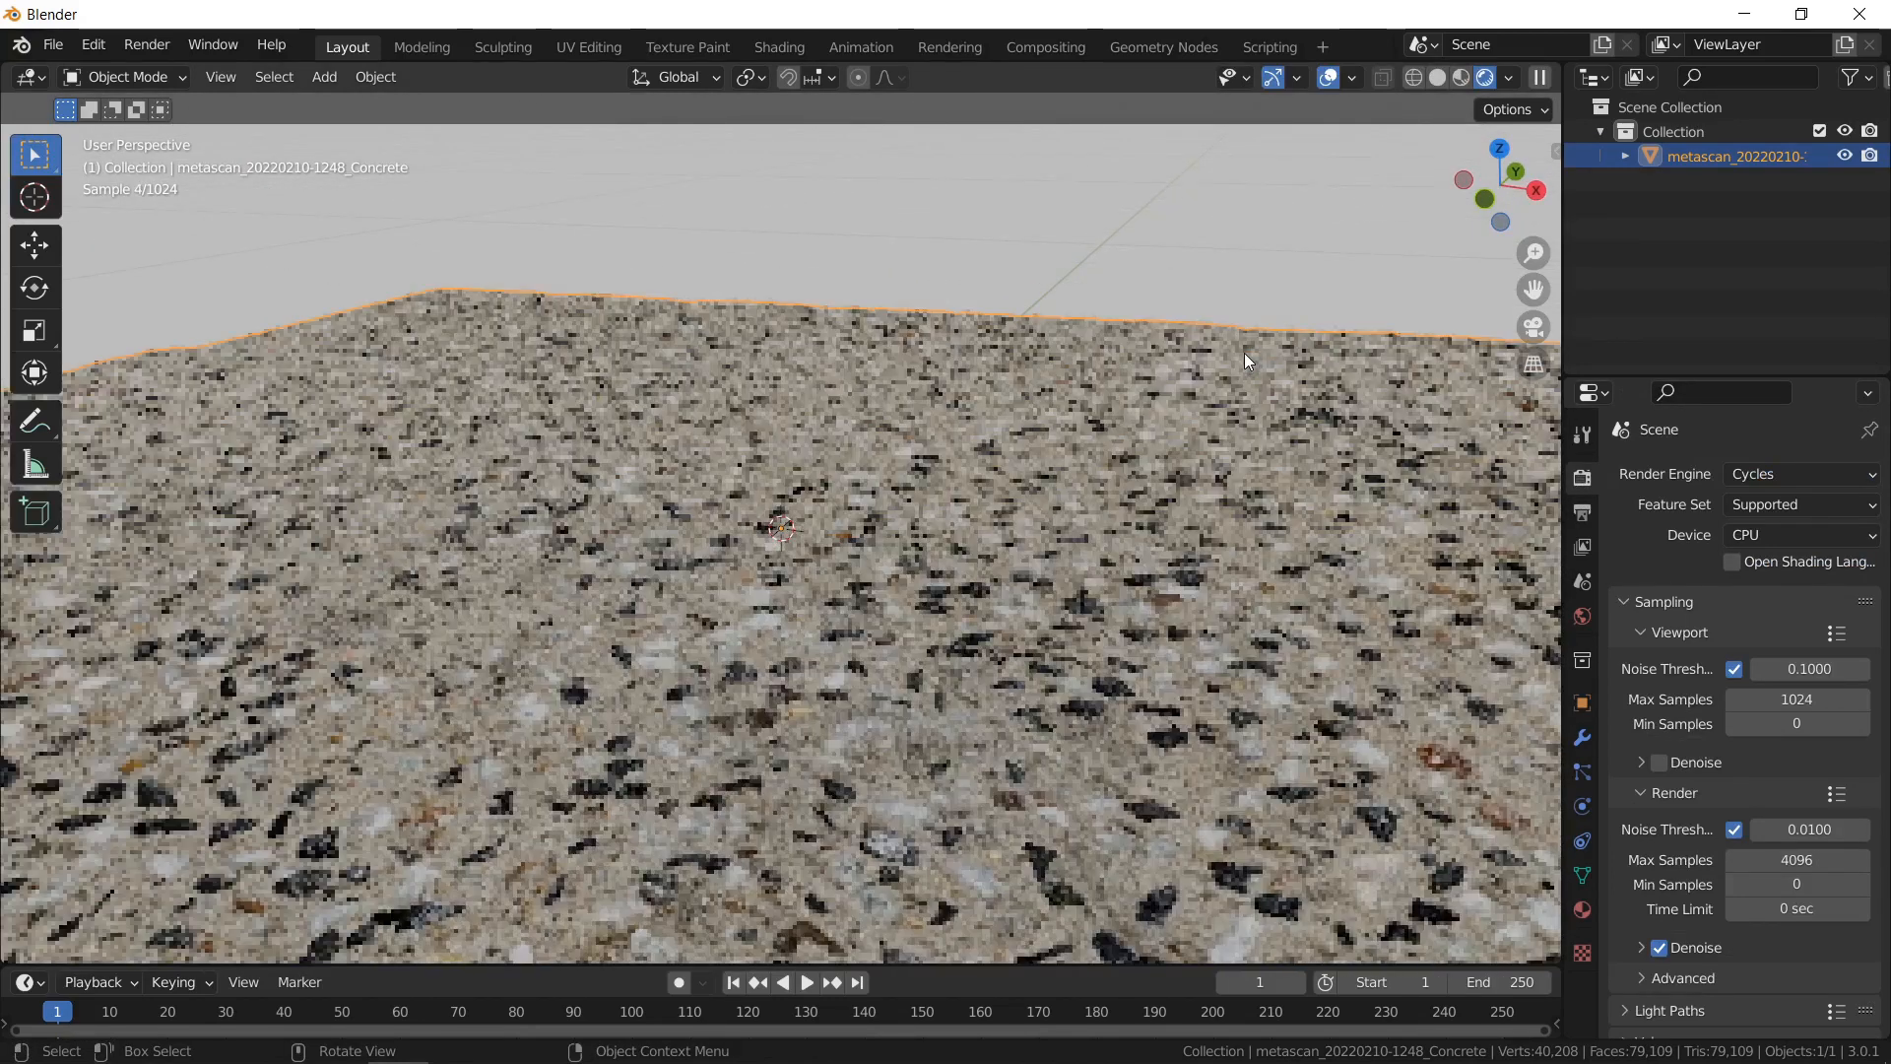
{"action": "left_click", "coordinate": [1438, 78]}
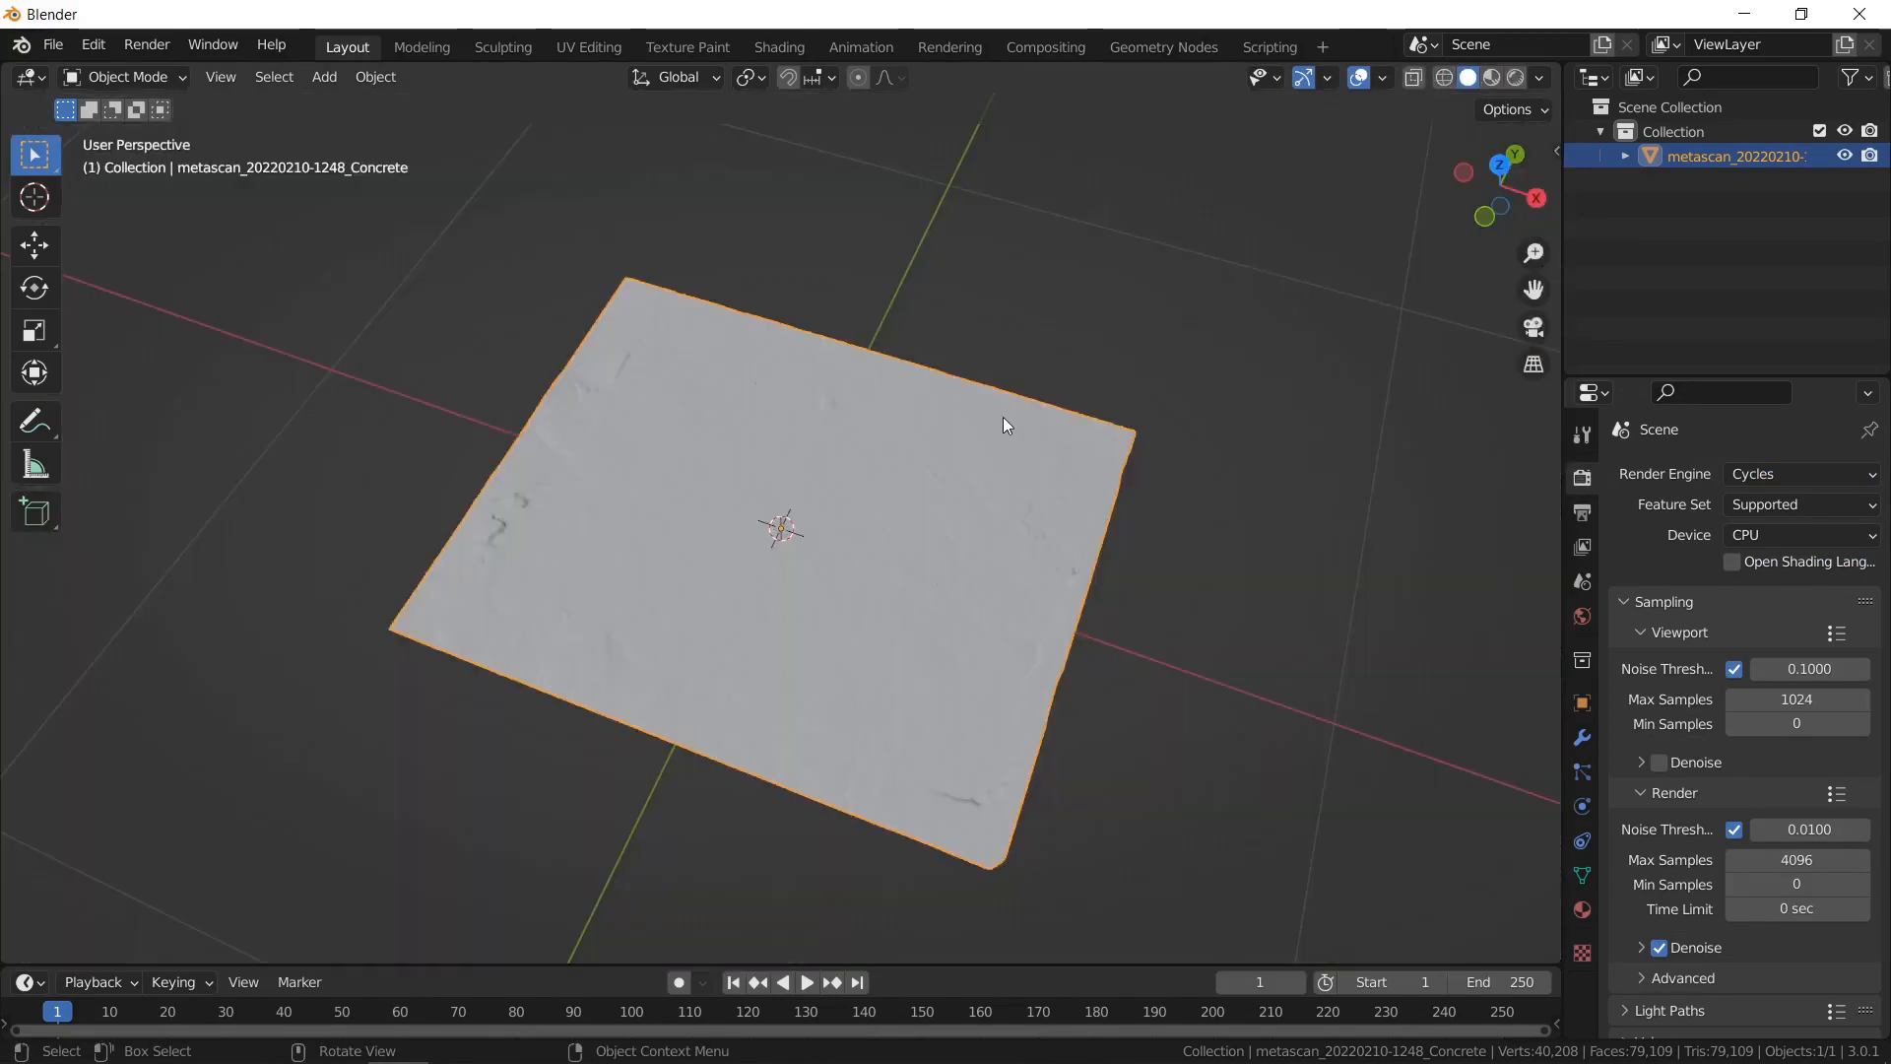
Add a mesh plane and, in top view, scale it to about 0.43 so it fits inside the scan's edges.
{"action": "key", "text": "shift+a"}
{"action": "mouse_move", "coordinate": [1003, 416]}
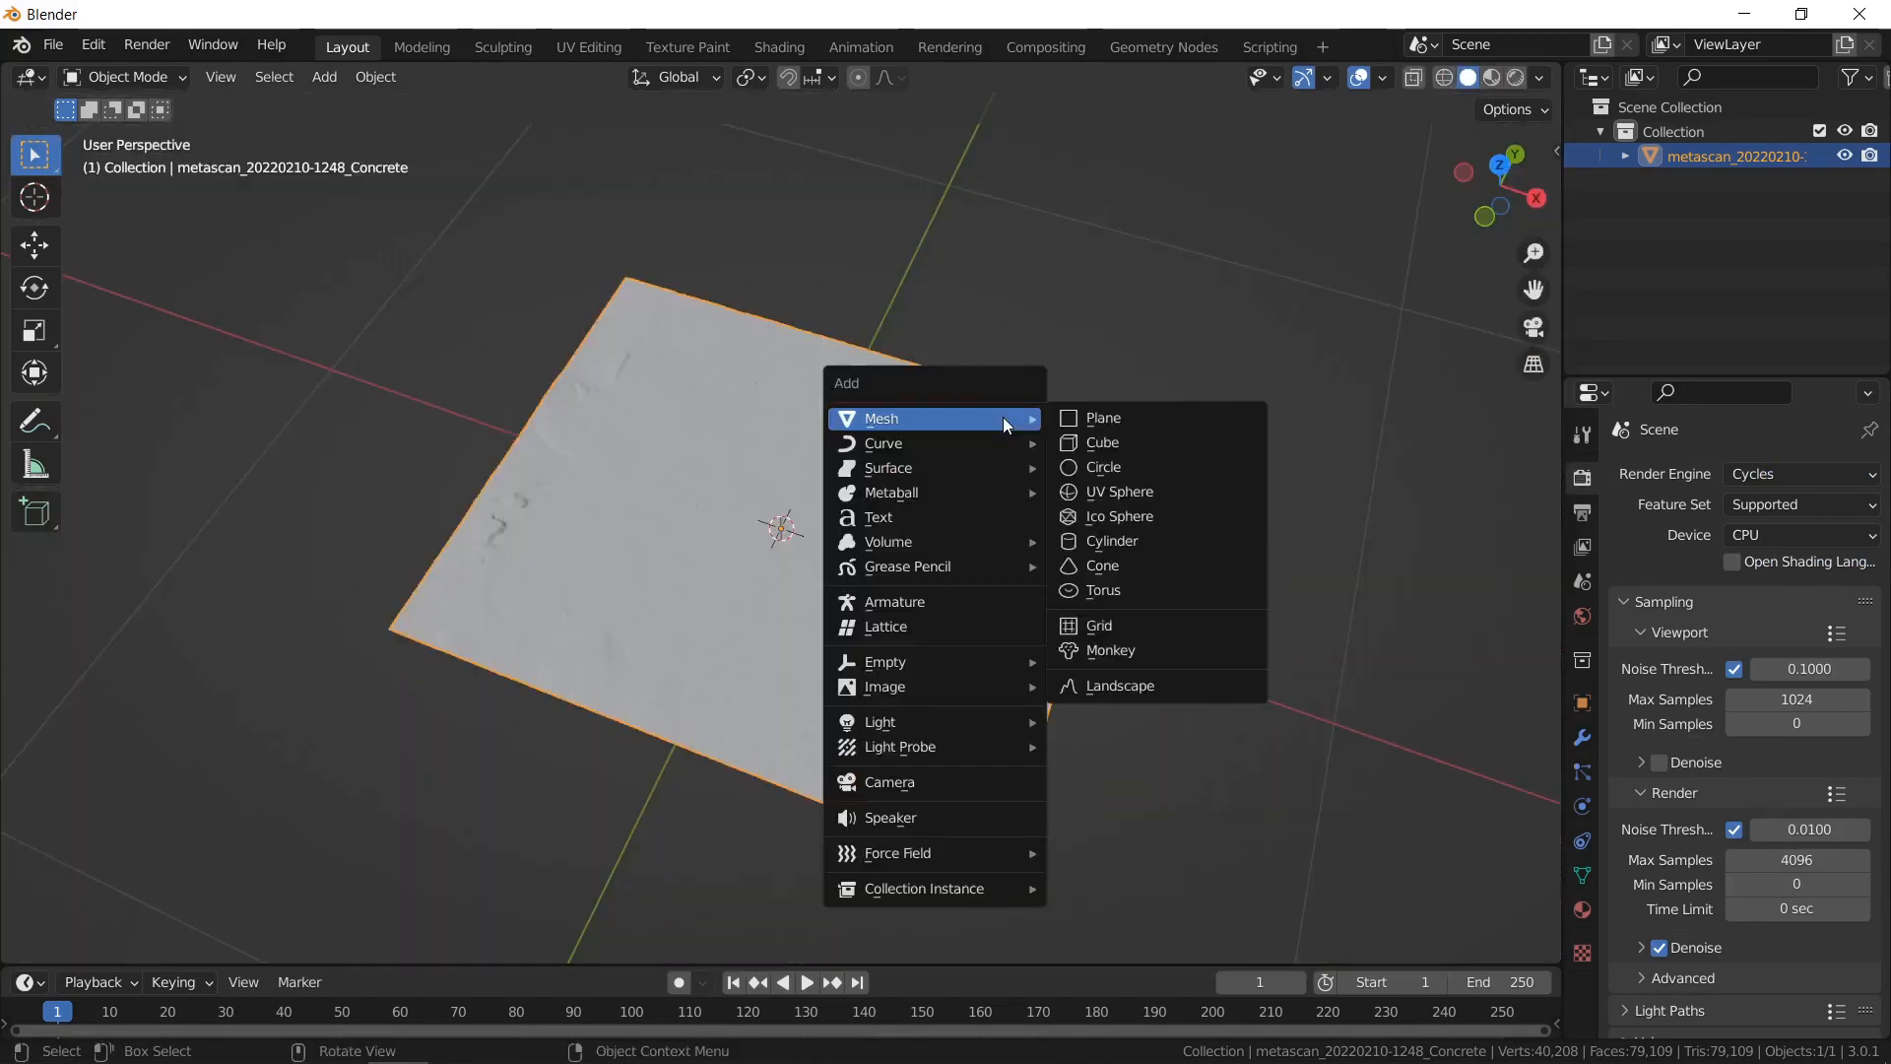
{"action": "left_click", "coordinate": [1145, 417]}
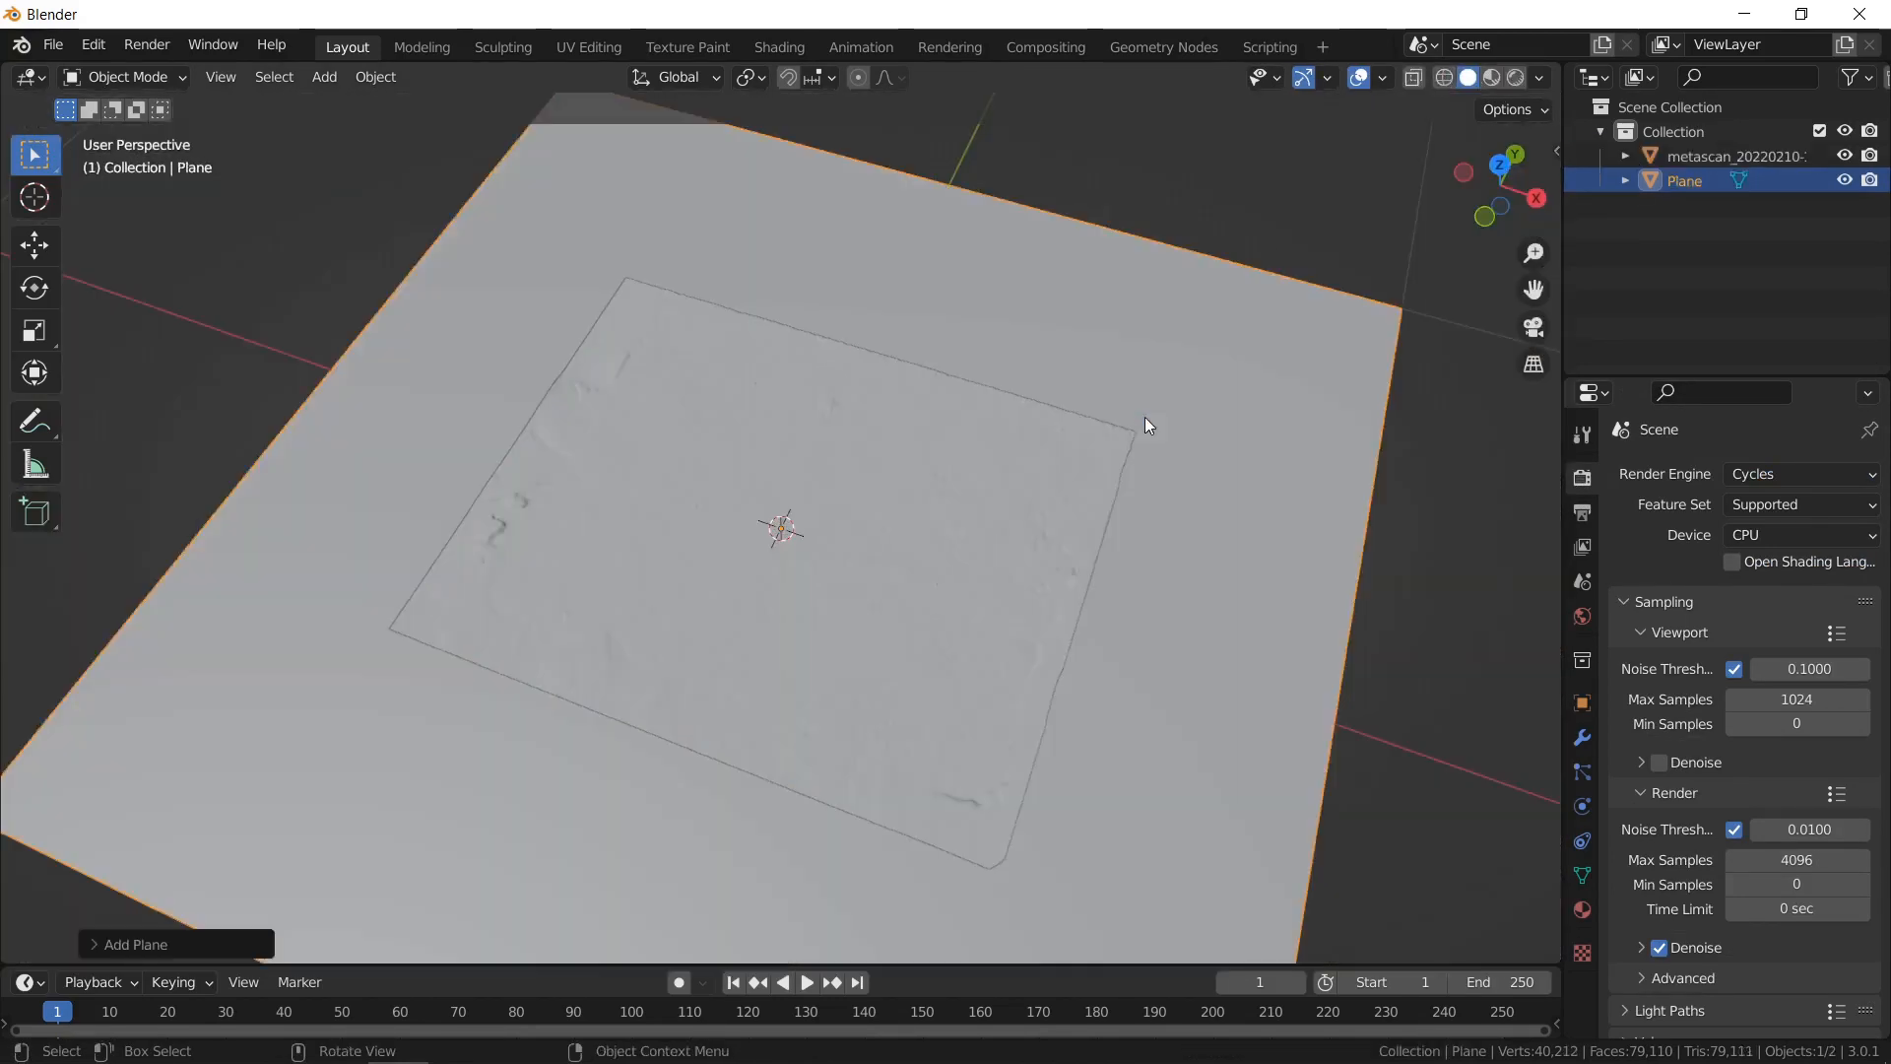
{"action": "left_click", "coordinate": [1499, 163]}
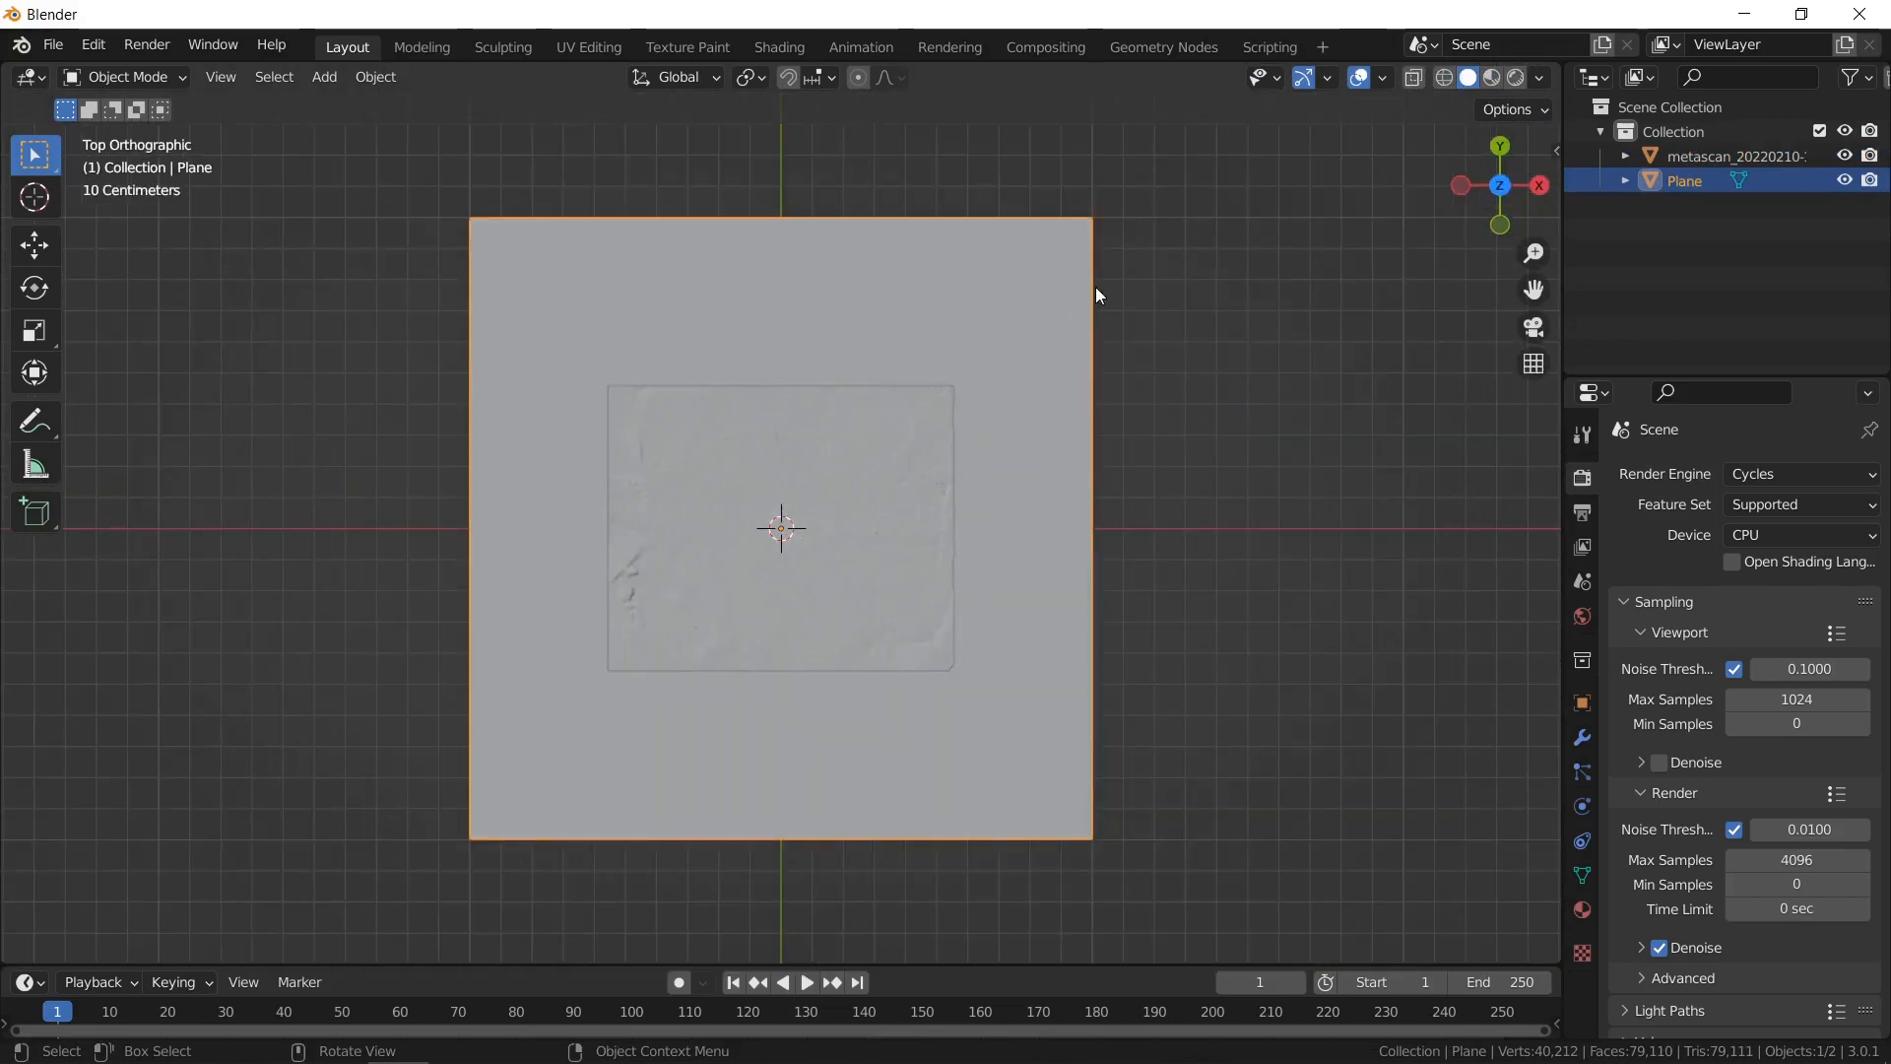
{"action": "key", "text": "s"}
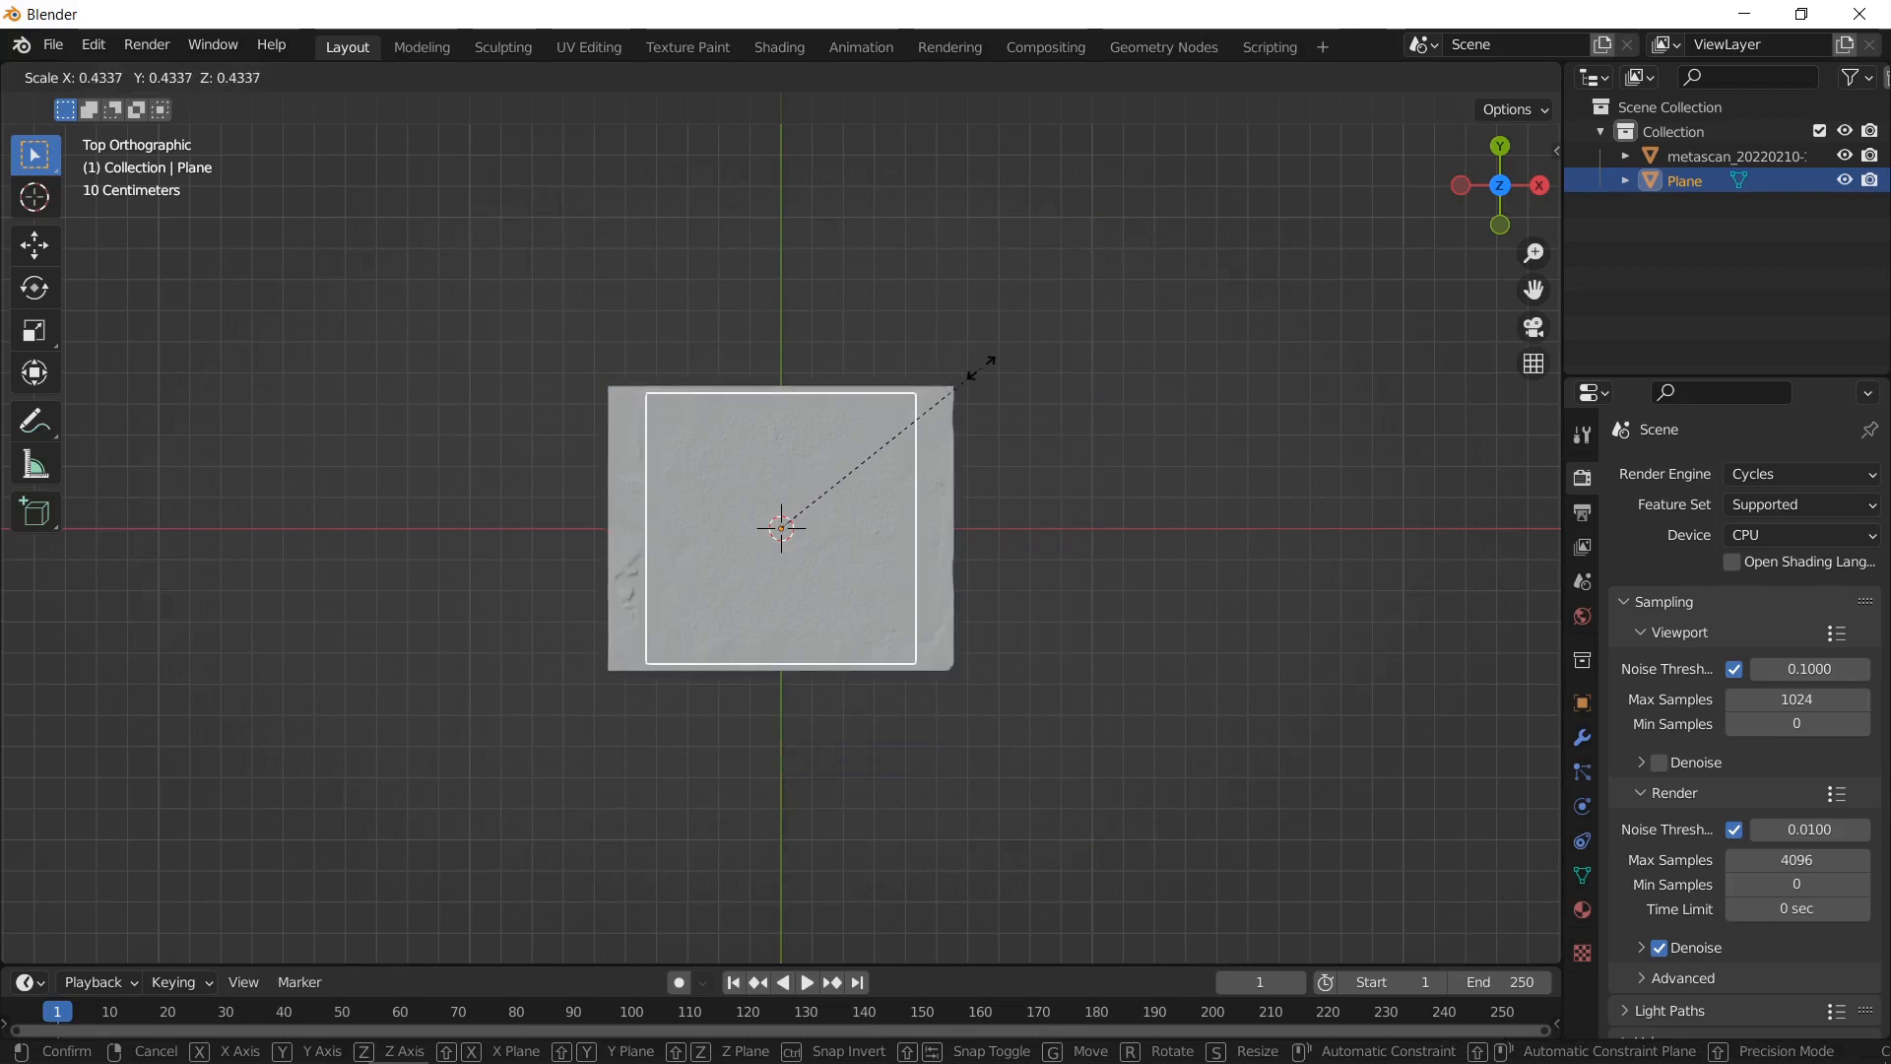
{"action": "left_click", "coordinate": [936, 408]}
{"action": "scroll", "coordinate": [937, 408], "scroll_direction": "up", "scroll_amount": 2}
{"action": "scroll", "coordinate": [933, 401], "scroll_direction": "up", "scroll_amount": 2}
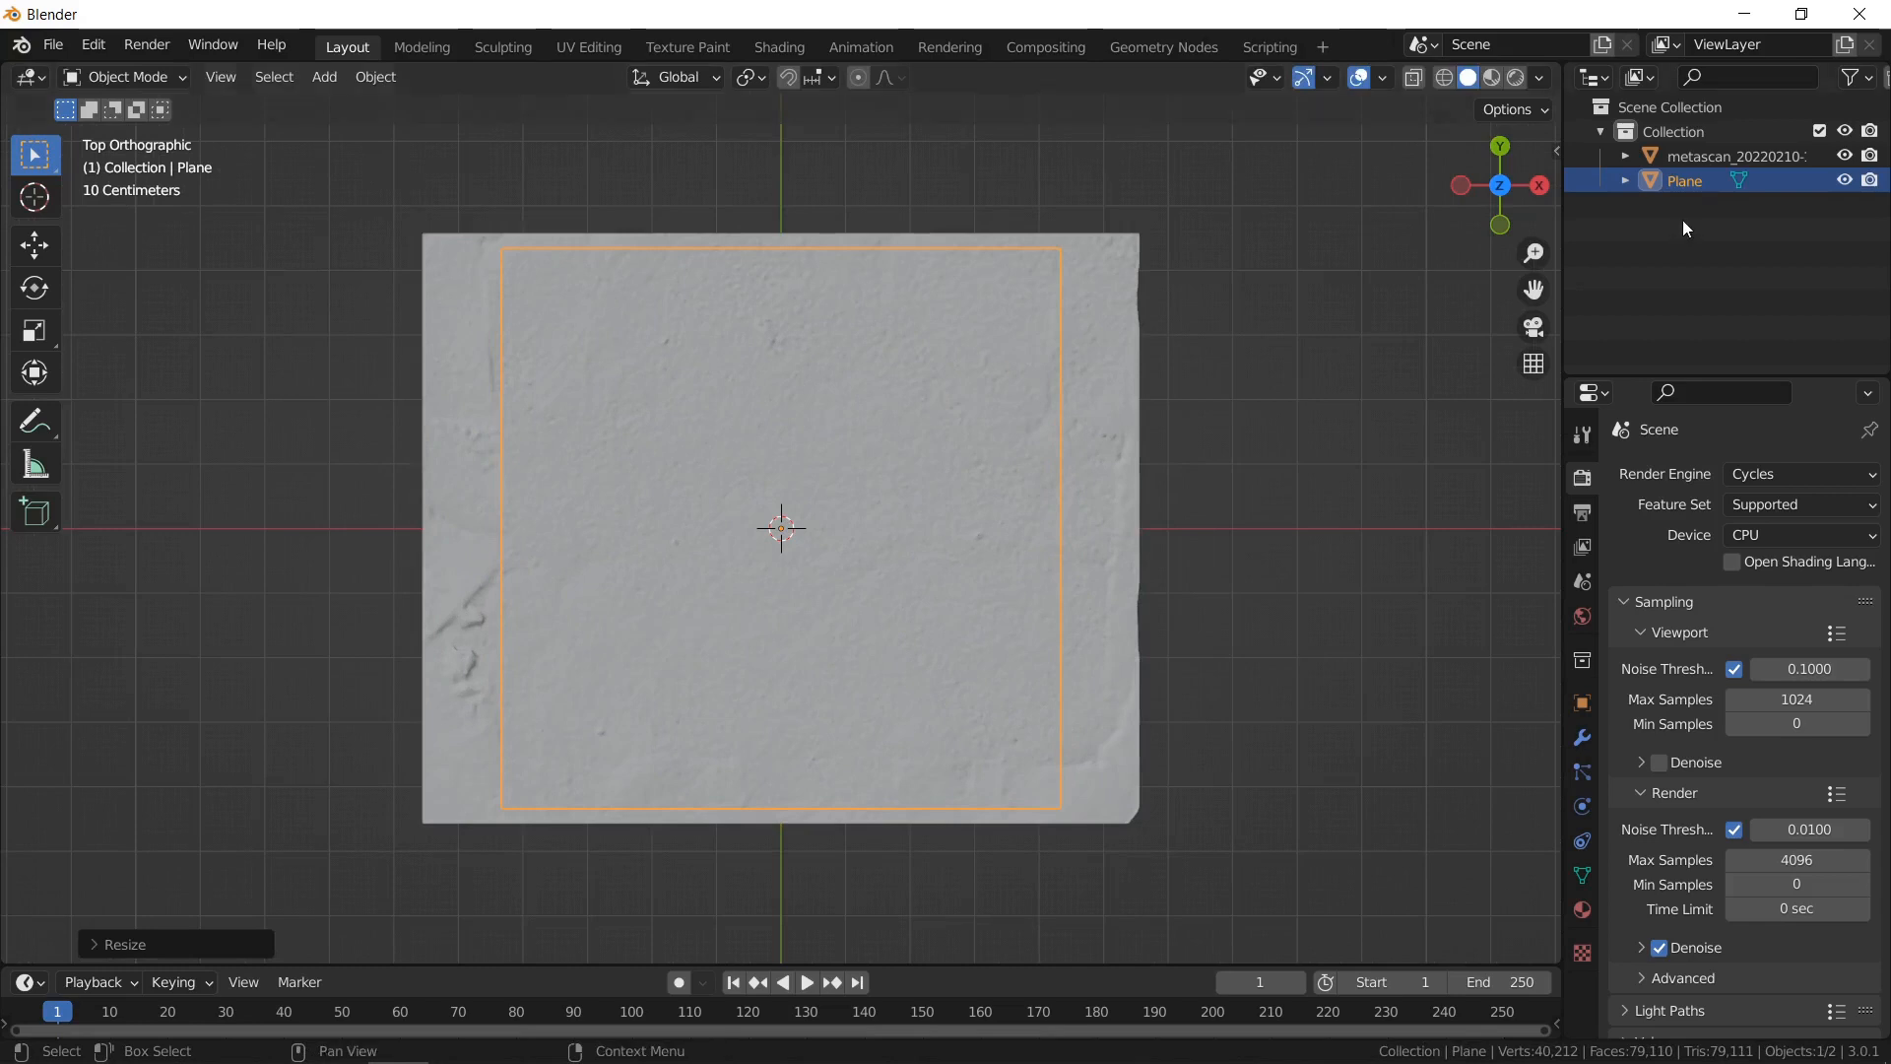
Rename the new plane as Texture.
{"action": "double_click", "coordinate": [1680, 182]}
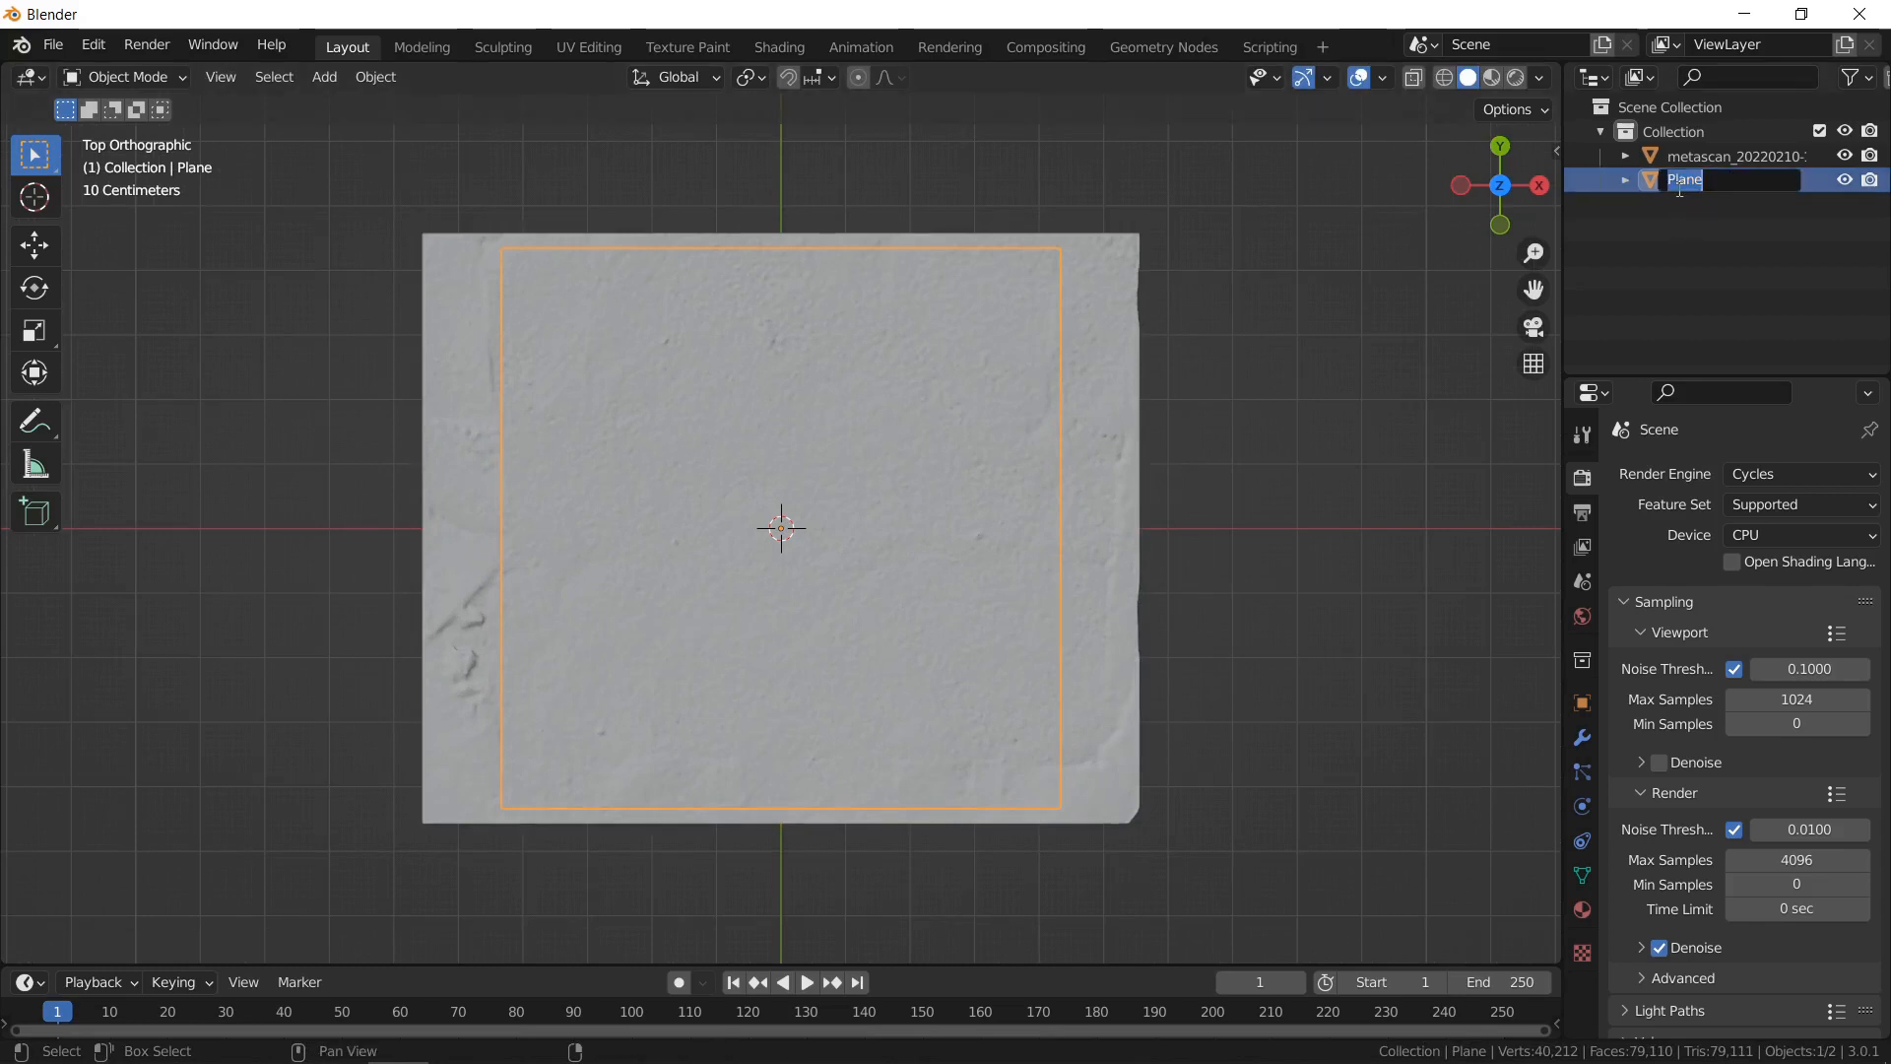
{"action": "type", "text": "Texture"}
{"action": "key", "text": "Return"}
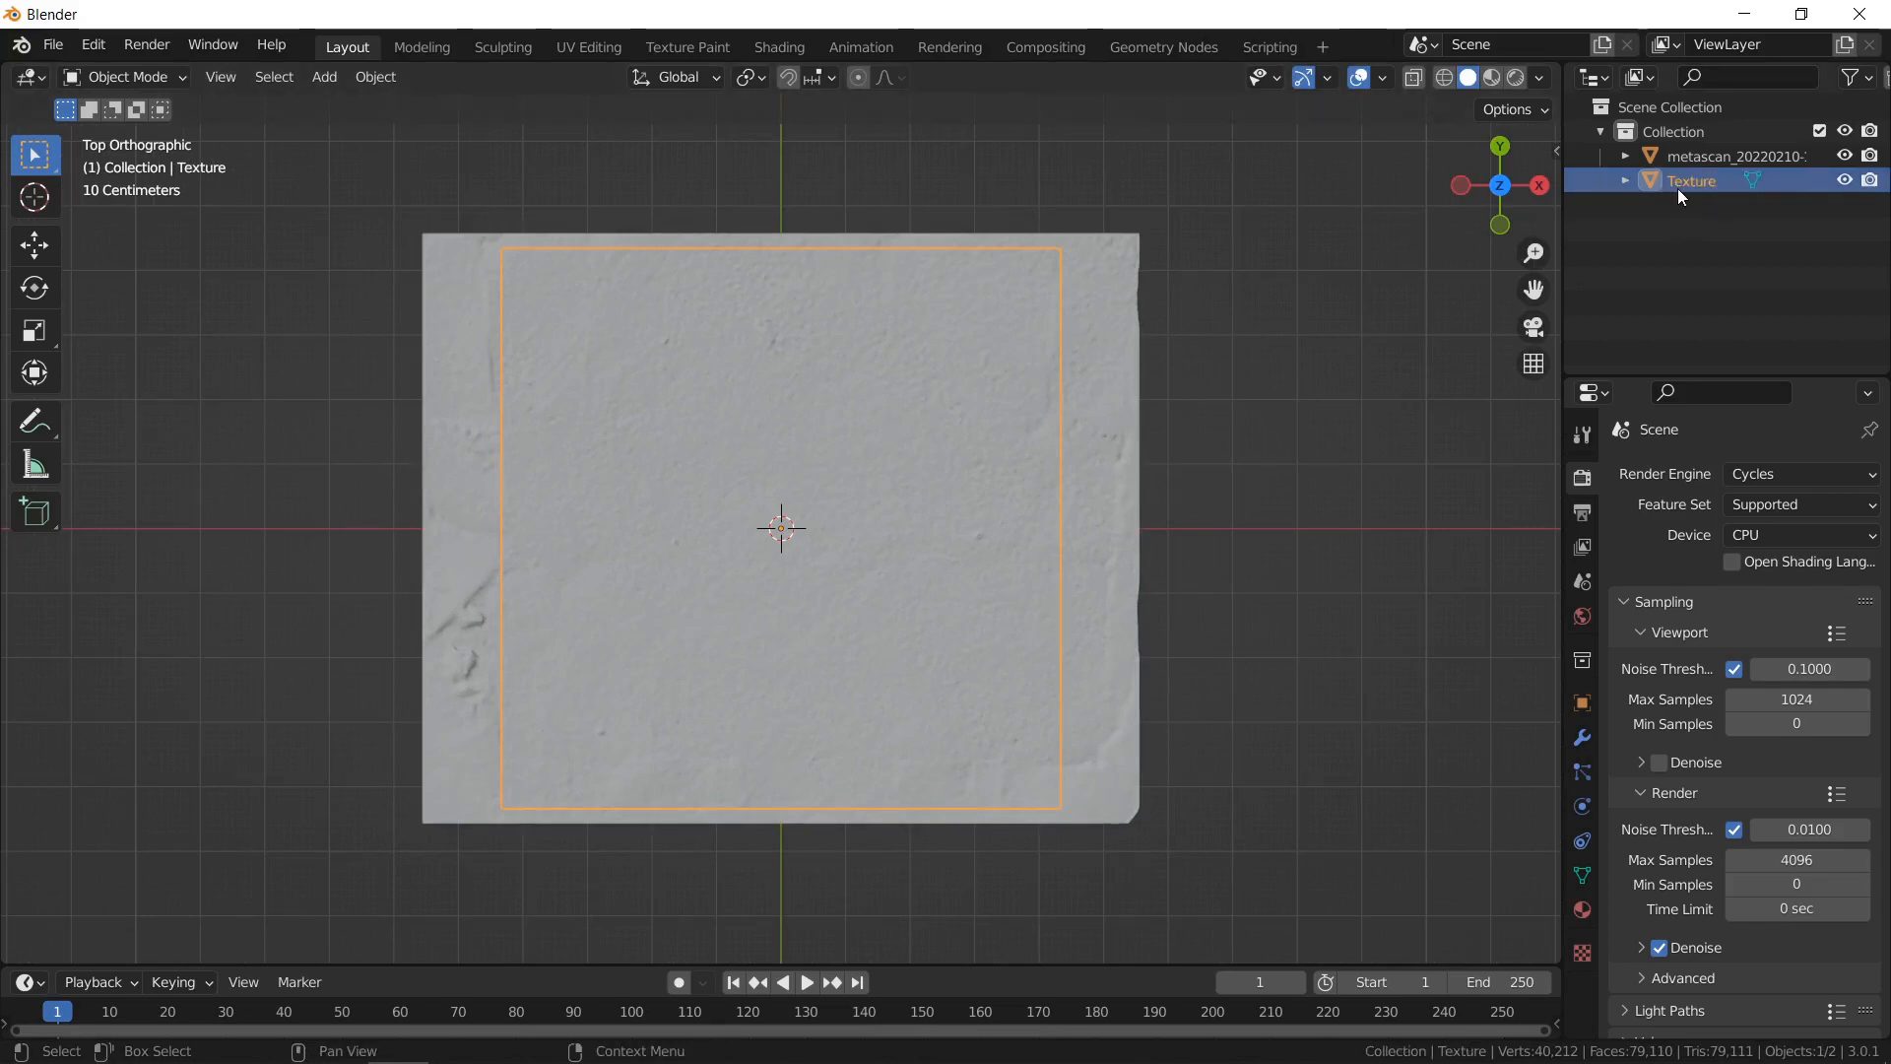
Rename the imported metascan object as High Res.
{"action": "left_click", "coordinate": [1696, 154]}
{"action": "double_click", "coordinate": [1696, 155]}
{"action": "type", "text": "High Res"}
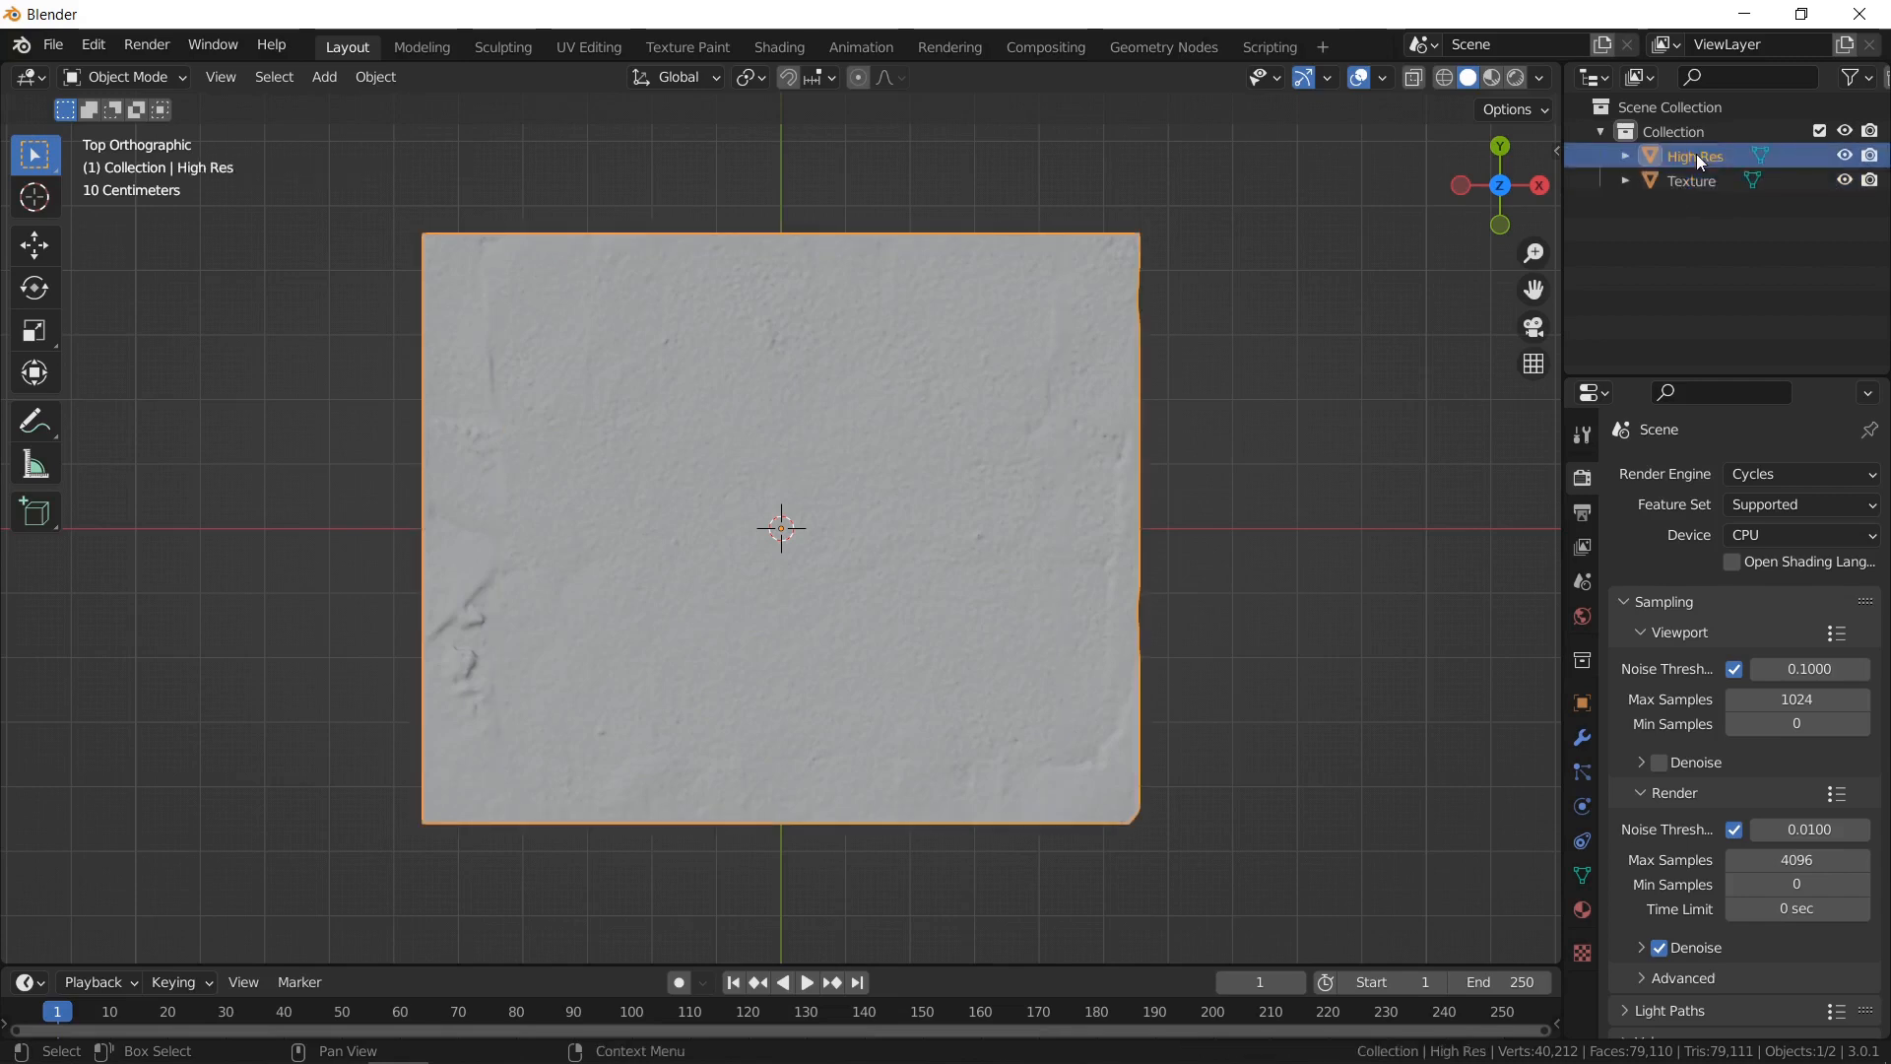
{"action": "key", "text": "Return"}
Raise the Texture plane along Z to about 0.038 m so it sits above the scan's surface.
{"action": "left_click", "coordinate": [1703, 181]}
{"action": "middle_click_drag", "start_coordinate": [1096, 534], "coordinate": [1097, 339]}
{"action": "key", "text": "g"}
{"action": "key", "text": "z"}
{"action": "left_click", "coordinate": [1127, 118]}
{"action": "middle_click_drag", "start_coordinate": [1127, 292], "coordinate": [1144, 460]}
{"action": "scroll", "coordinate": [1117, 384], "scroll_direction": "up", "scroll_amount": 5}
{"action": "scroll", "coordinate": [1143, 460], "scroll_direction": "down", "scroll_amount": 2}
Show the Texture plane's transform values and apply its scale.
{"action": "key", "text": "n"}
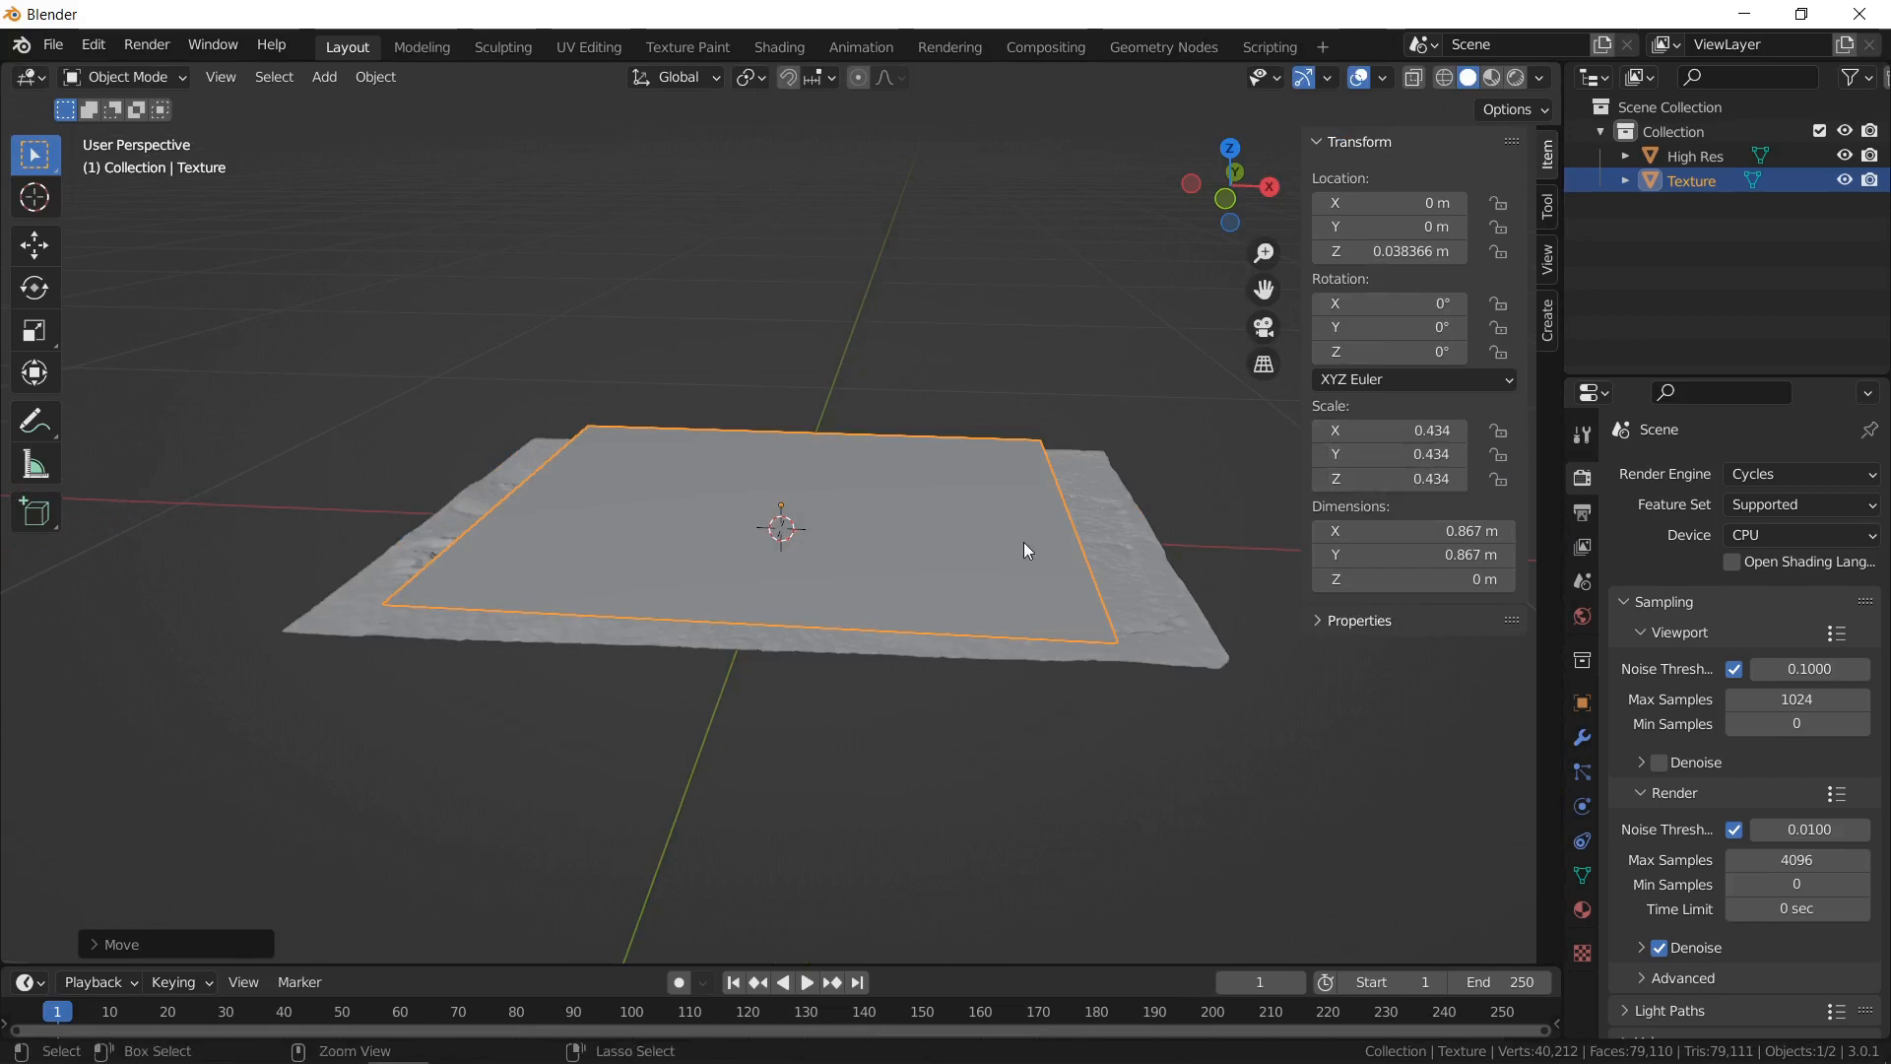
{"action": "key", "text": "ctrl+a"}
{"action": "left_click", "coordinate": [985, 583]}
{"action": "key", "text": "ctrl+z"}
{"action": "key", "text": "ctrl+a"}
{"action": "left_click", "coordinate": [986, 586]}
{"action": "middle_click_drag", "start_coordinate": [1079, 399], "coordinate": [1078, 520]}
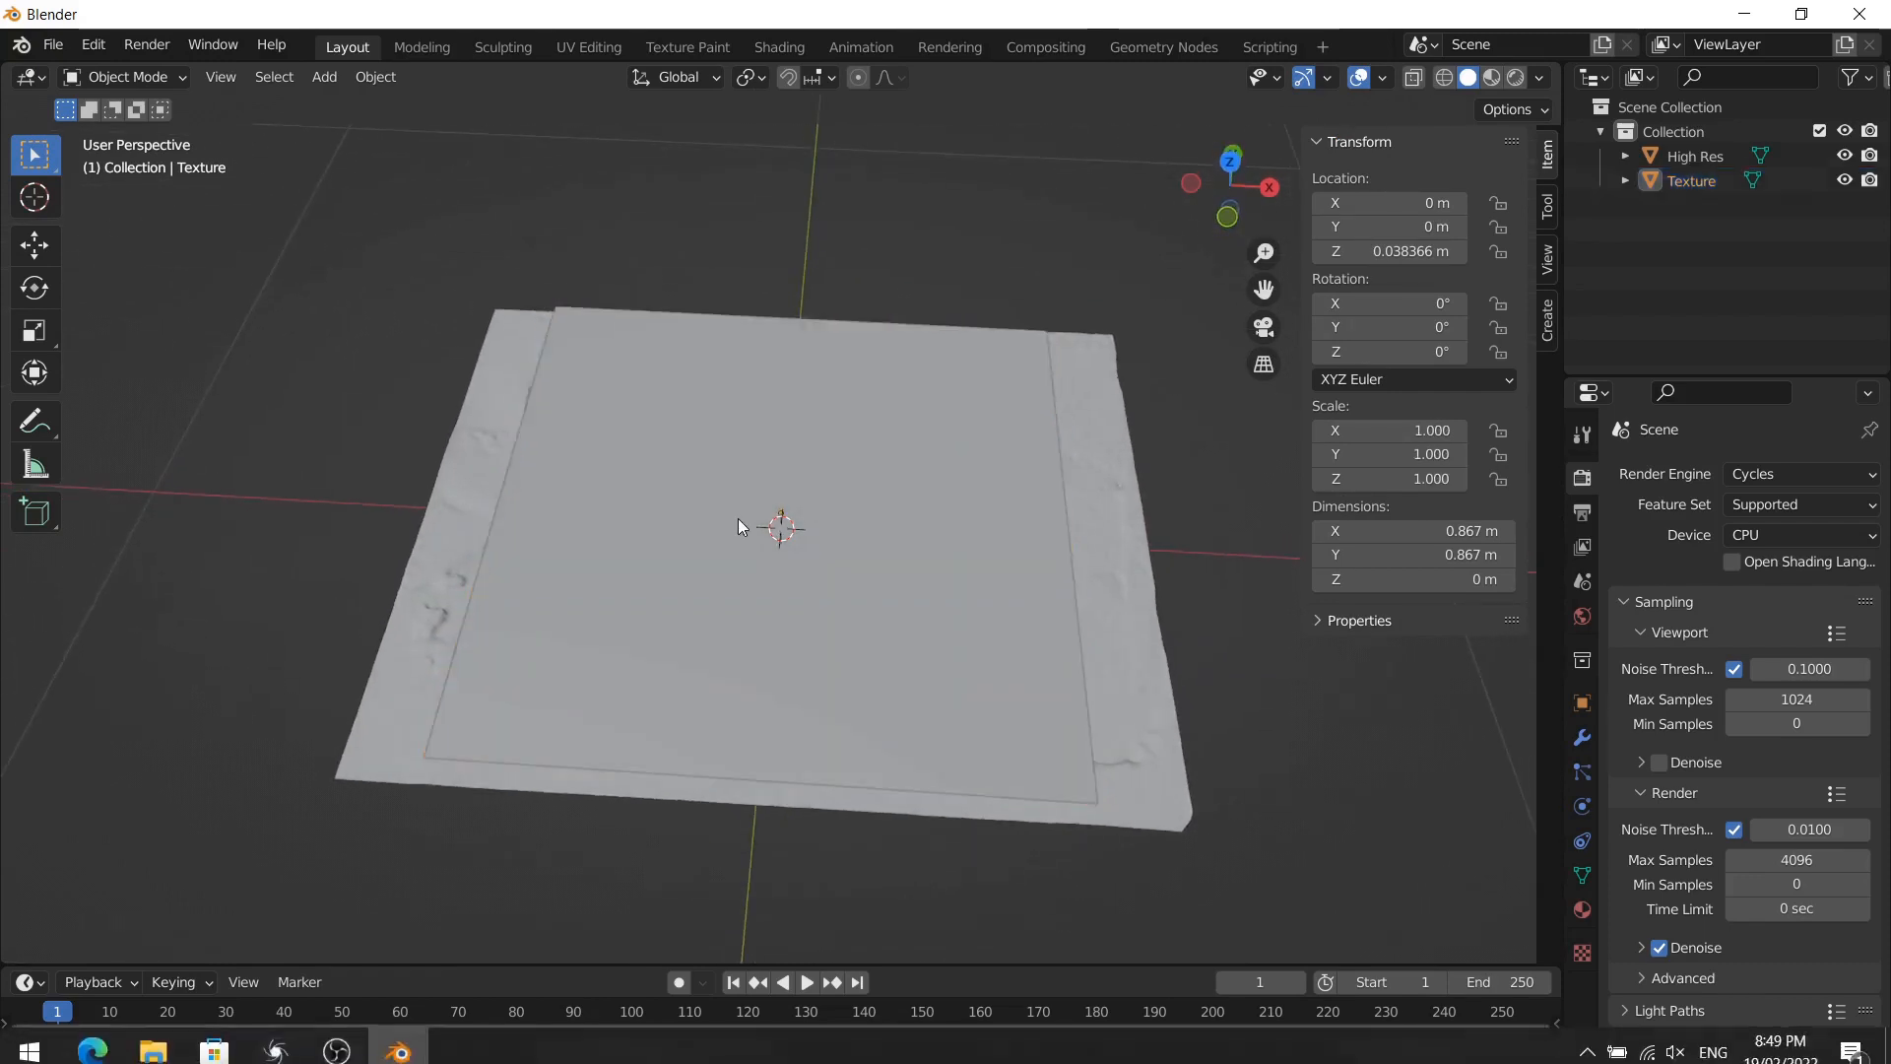
Add a Multiresolution modifier to the Texture plane.
{"action": "left_click", "coordinate": [1582, 737]}
{"action": "left_click", "coordinate": [1690, 478]}
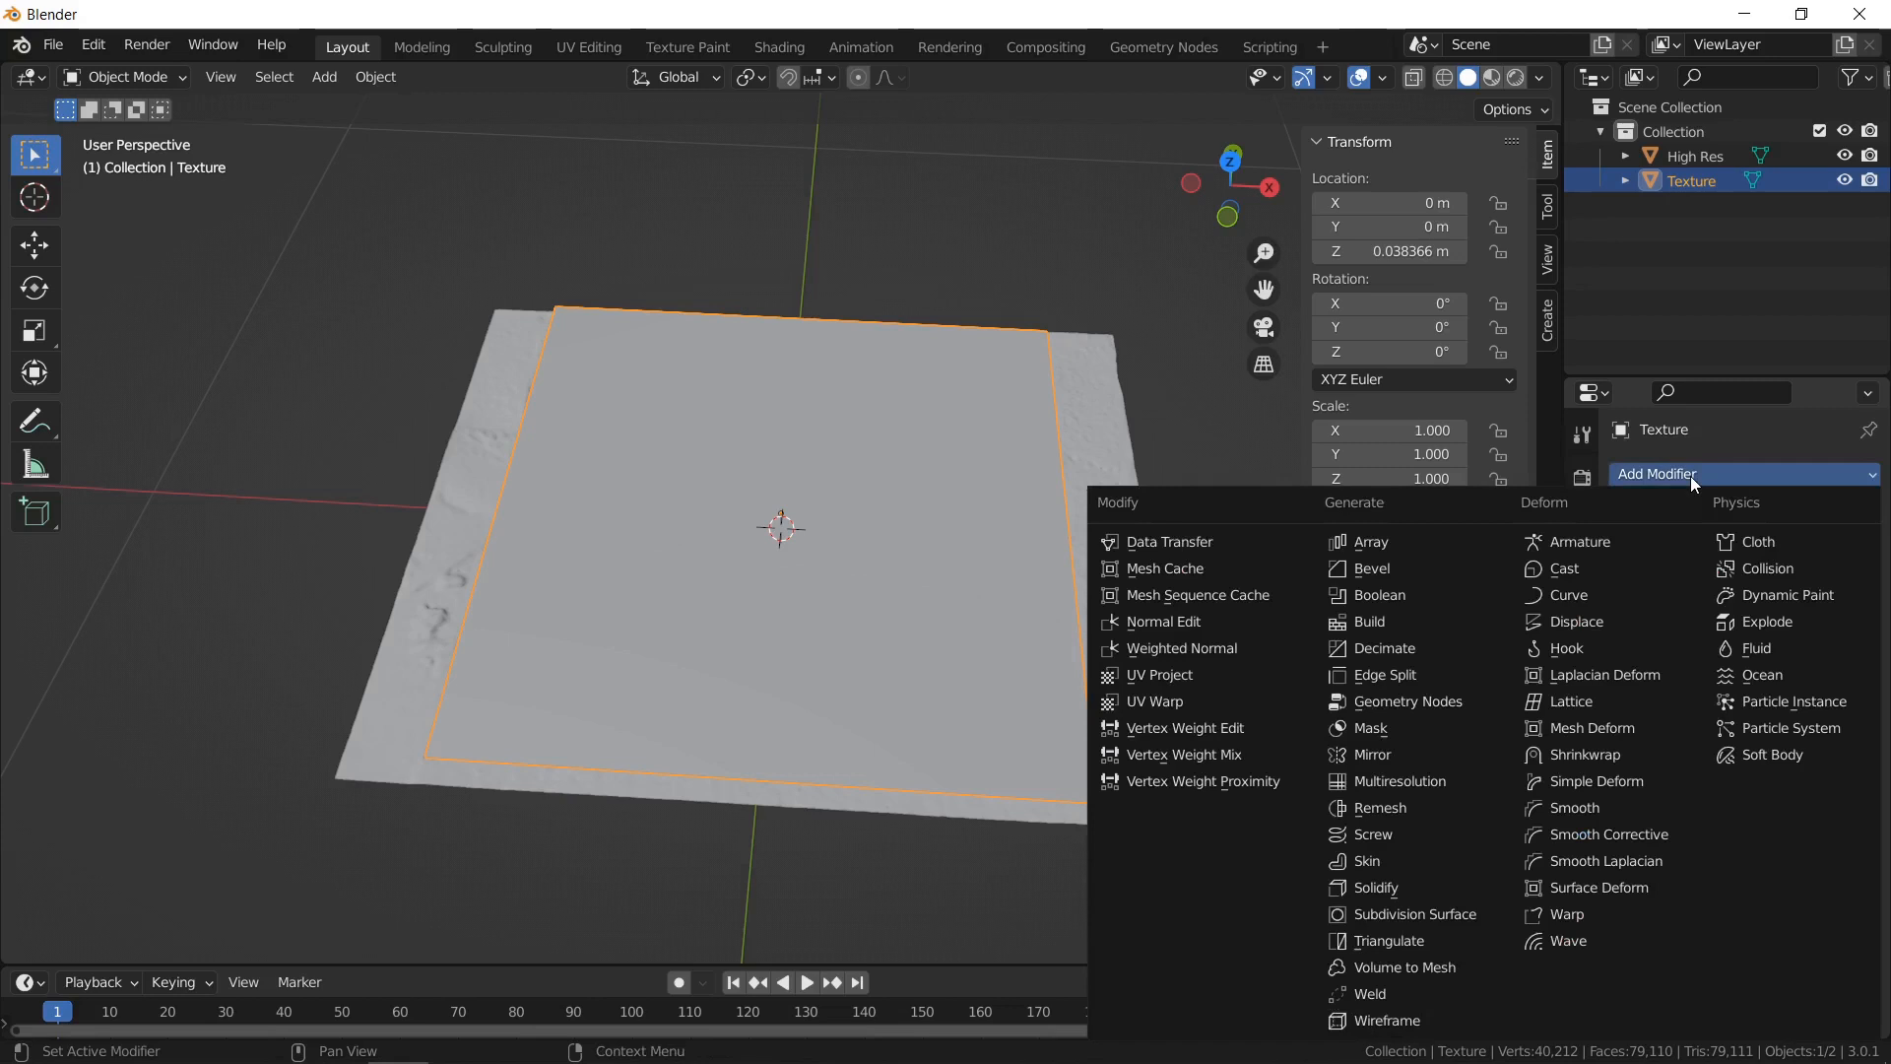
{"action": "left_click", "coordinate": [1411, 776]}
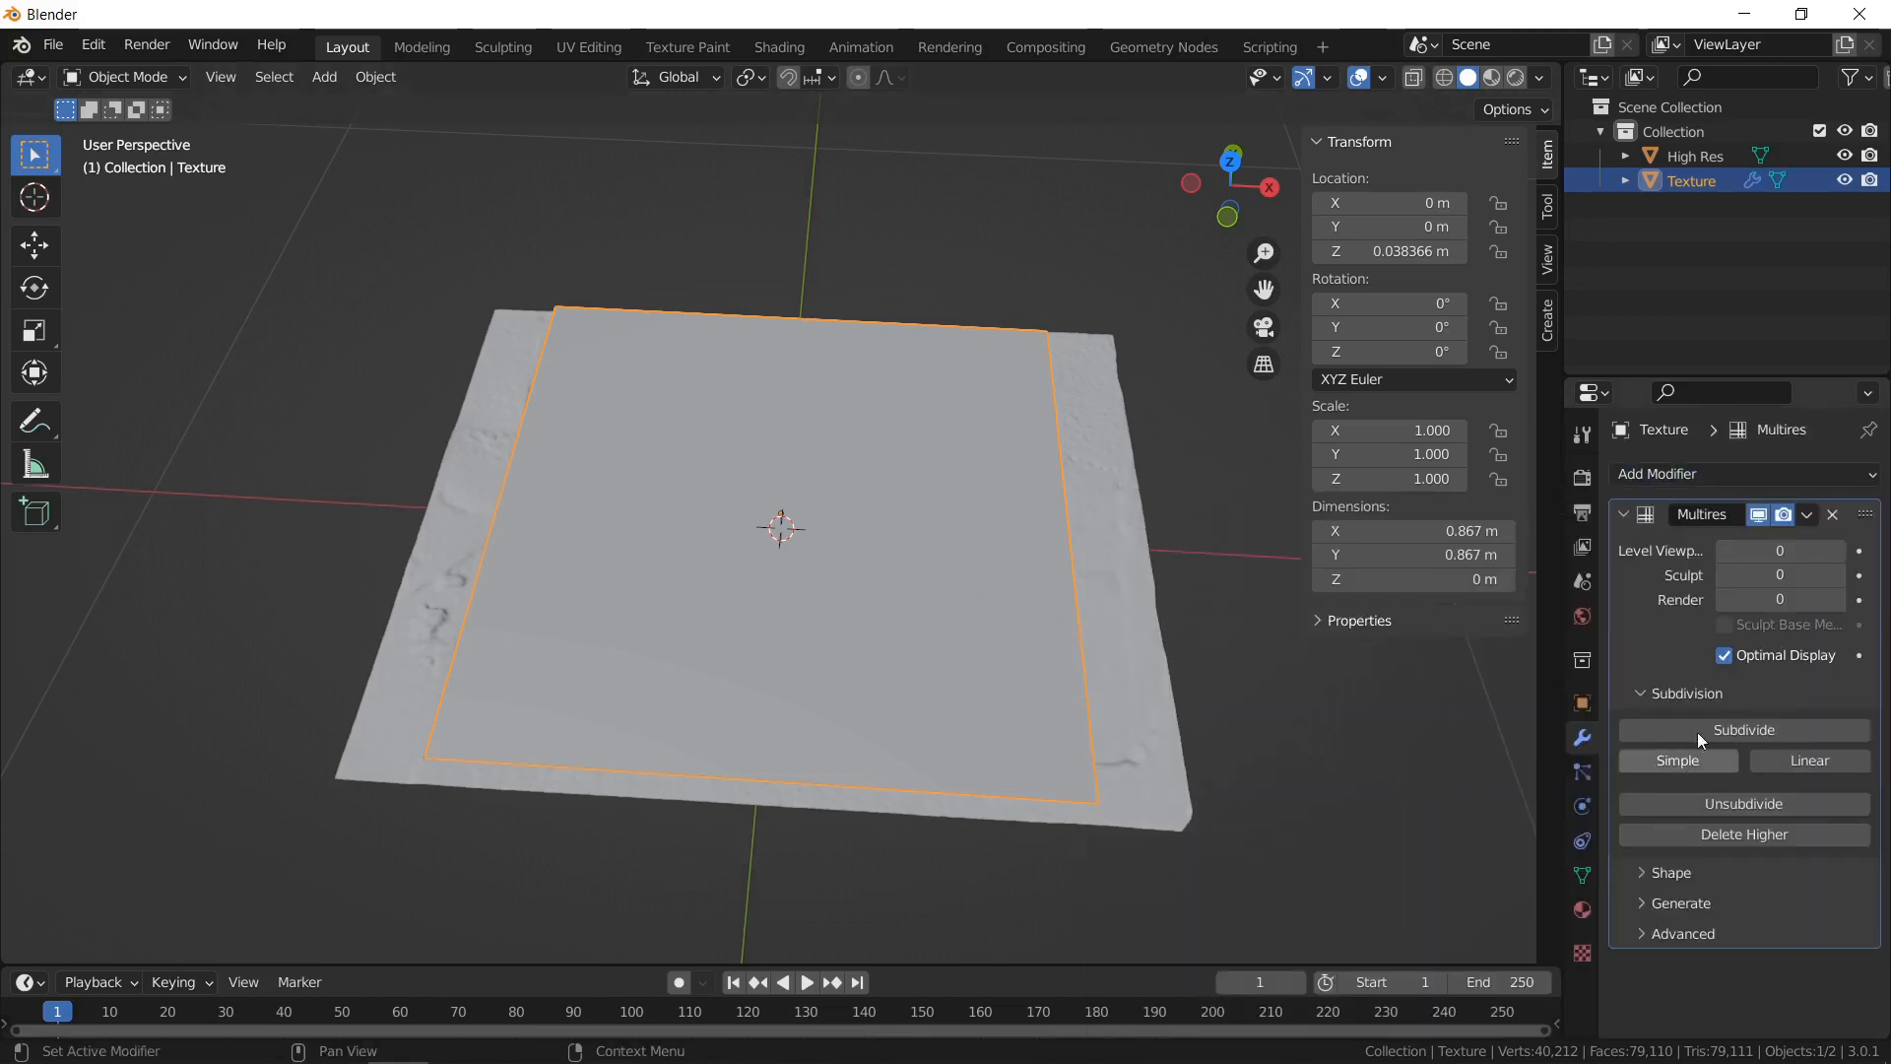
Add a Shrinkwrap modifier to the Texture plane with High Res as its target.
{"action": "left_click", "coordinate": [1711, 476]}
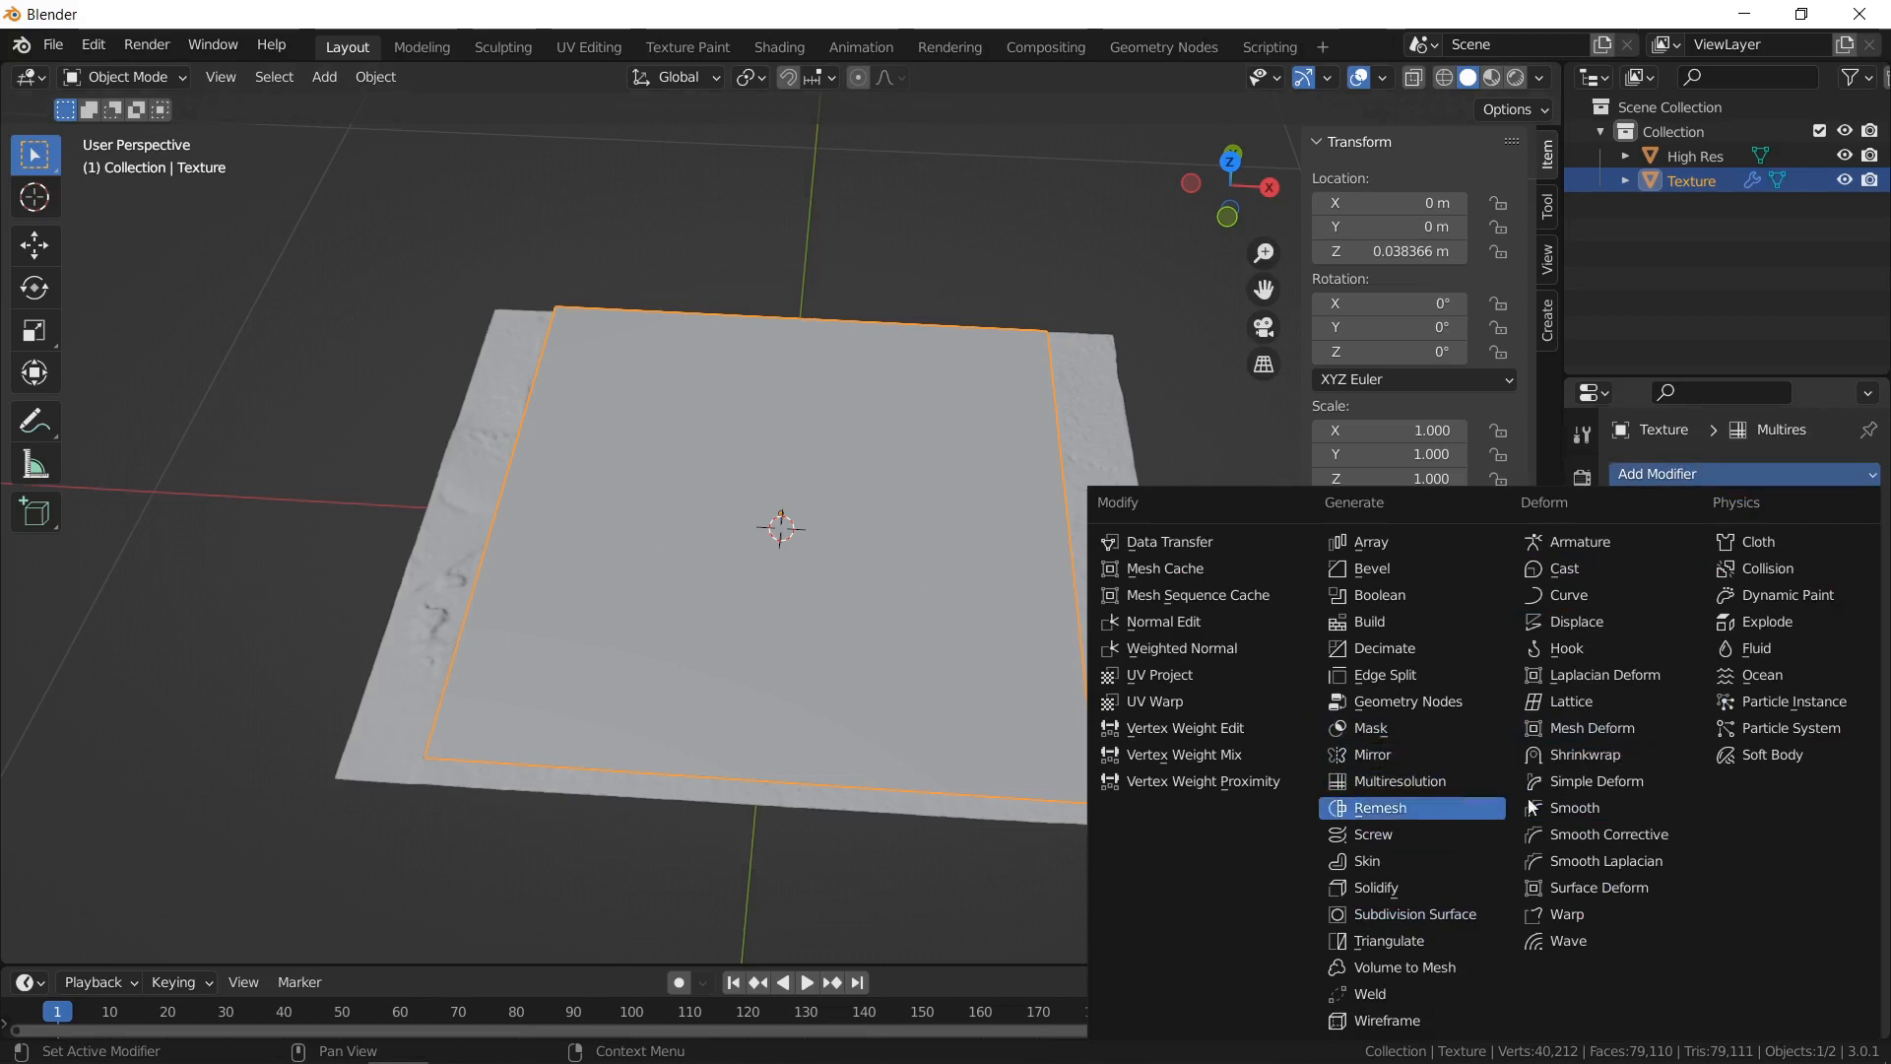
{"action": "left_click", "coordinate": [1597, 757]}
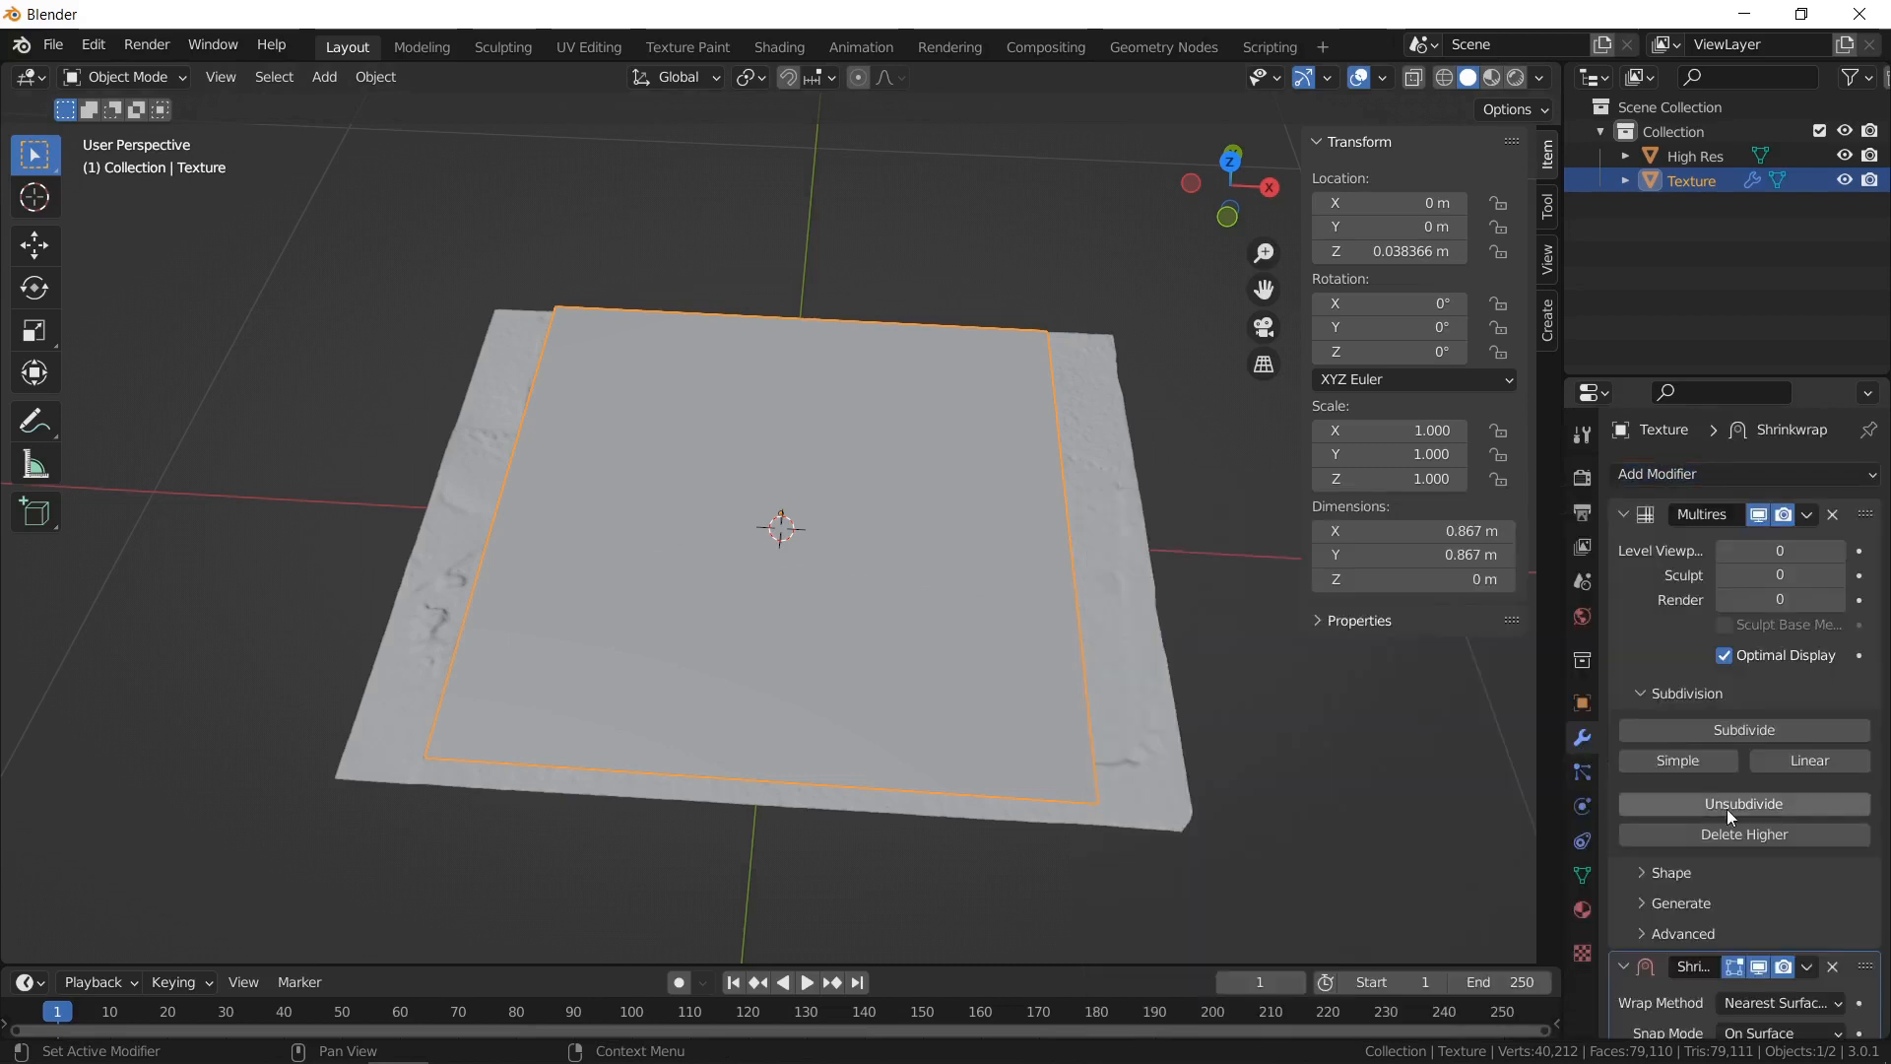
{"action": "scroll", "coordinate": [1732, 813], "scroll_direction": "down", "scroll_amount": 3}
{"action": "left_click", "coordinate": [1747, 954]}
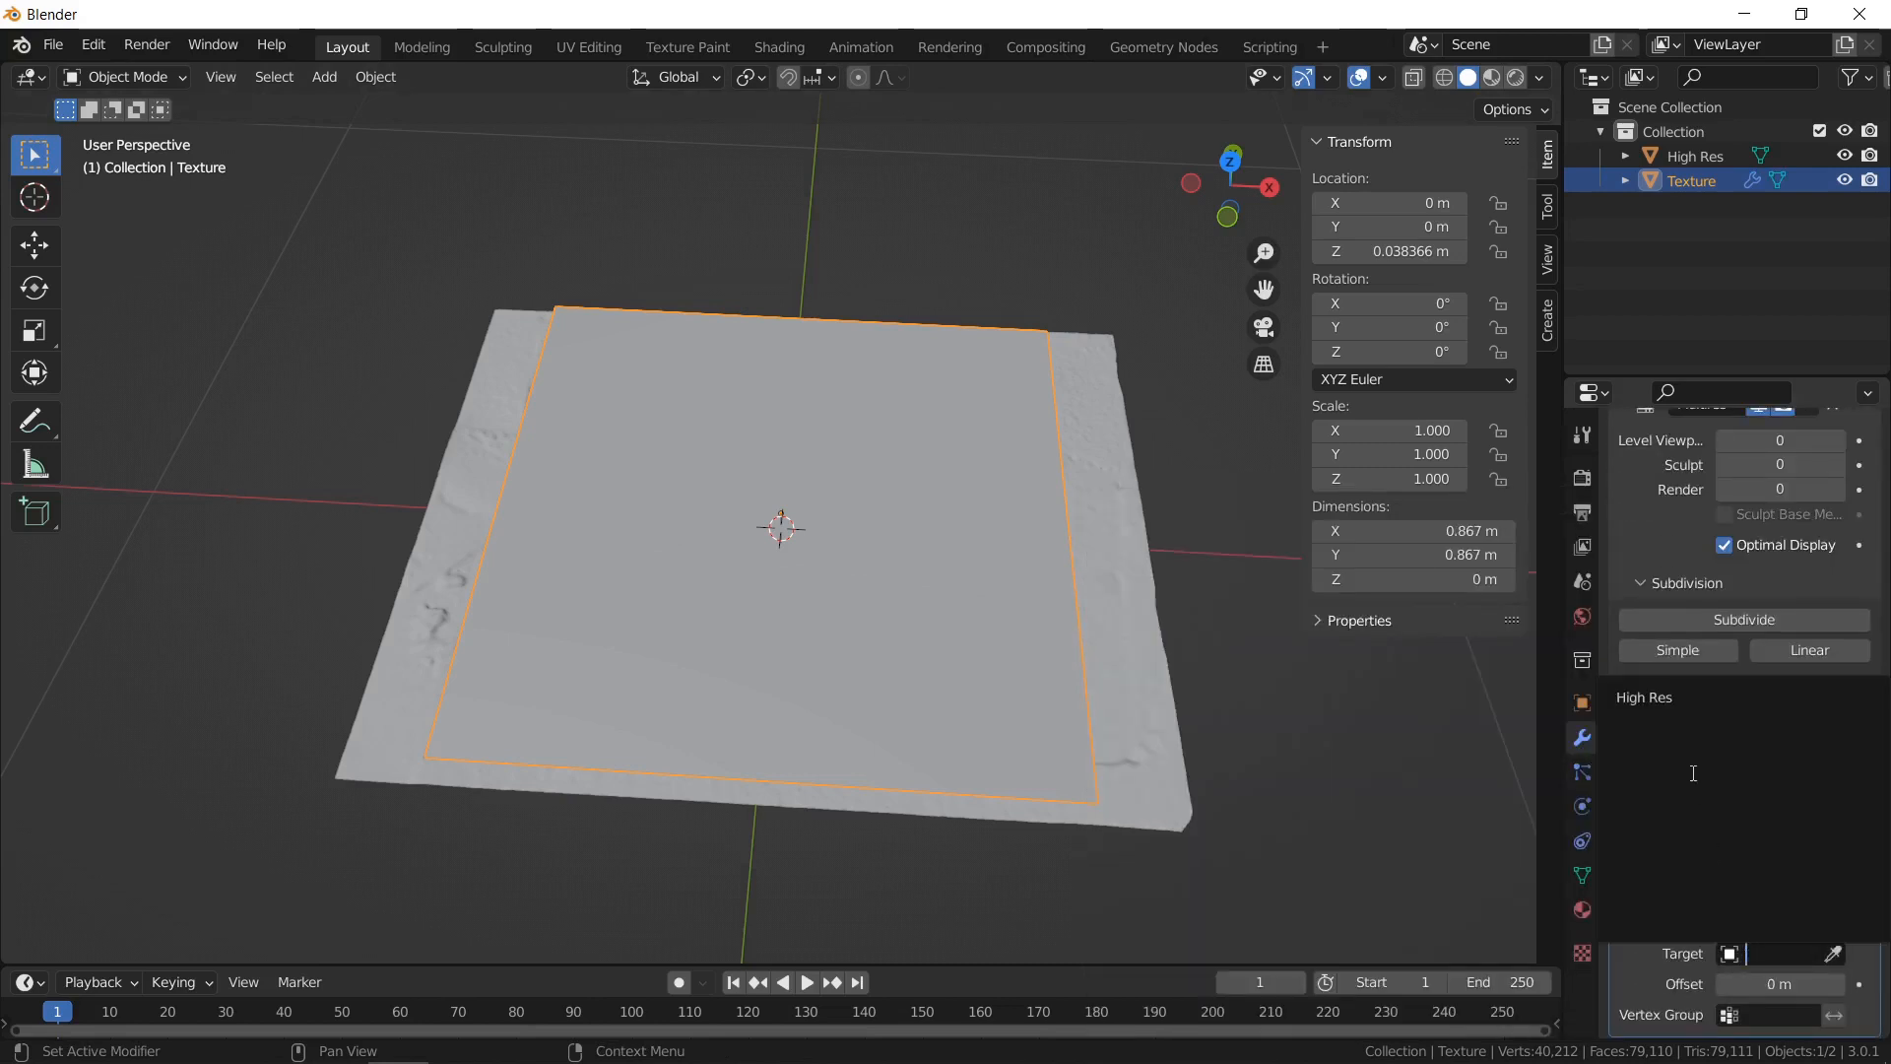
{"action": "left_click", "coordinate": [1702, 705]}
Set the Shrinkwrap wrap method to Project along the Z axis with the Negative direction also enabled, and collapse its settings.
{"action": "left_click", "coordinate": [1805, 863]}
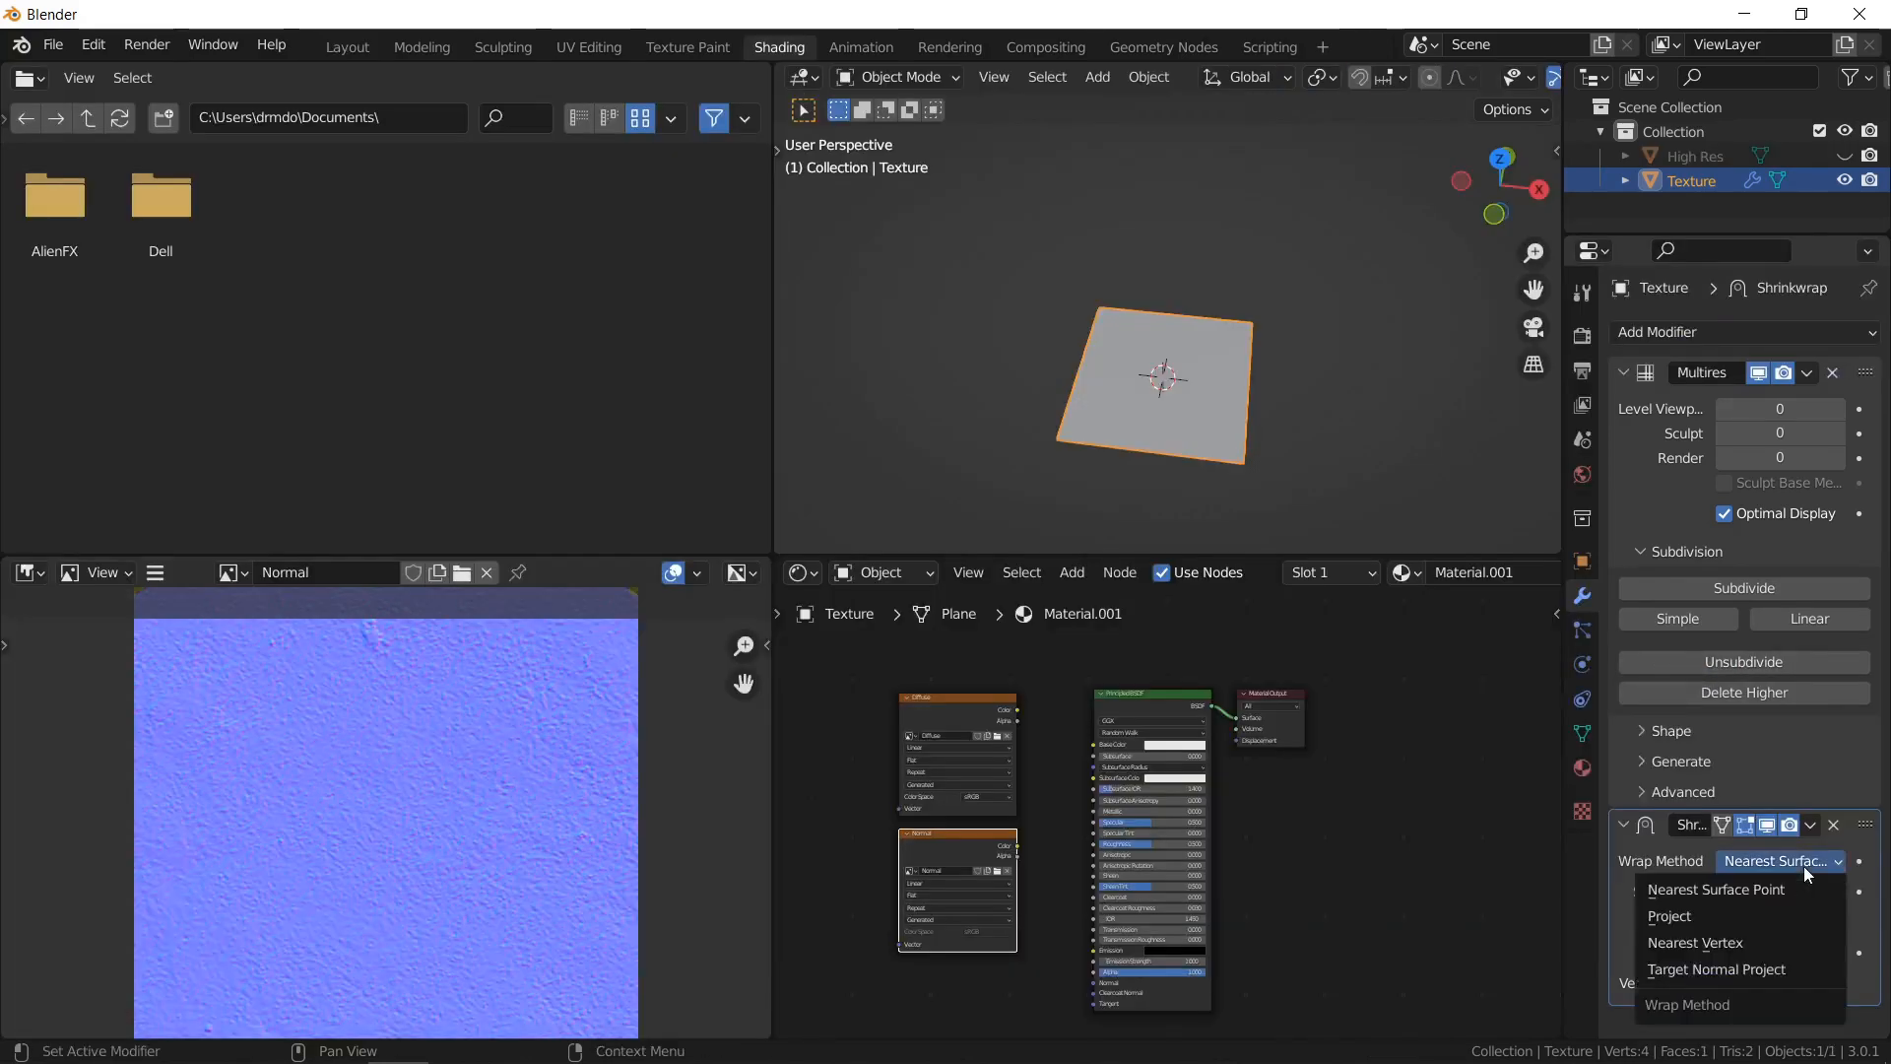
{"action": "left_click", "coordinate": [1752, 916]}
{"action": "scroll", "coordinate": [1758, 902], "scroll_direction": "down", "scroll_amount": 4}
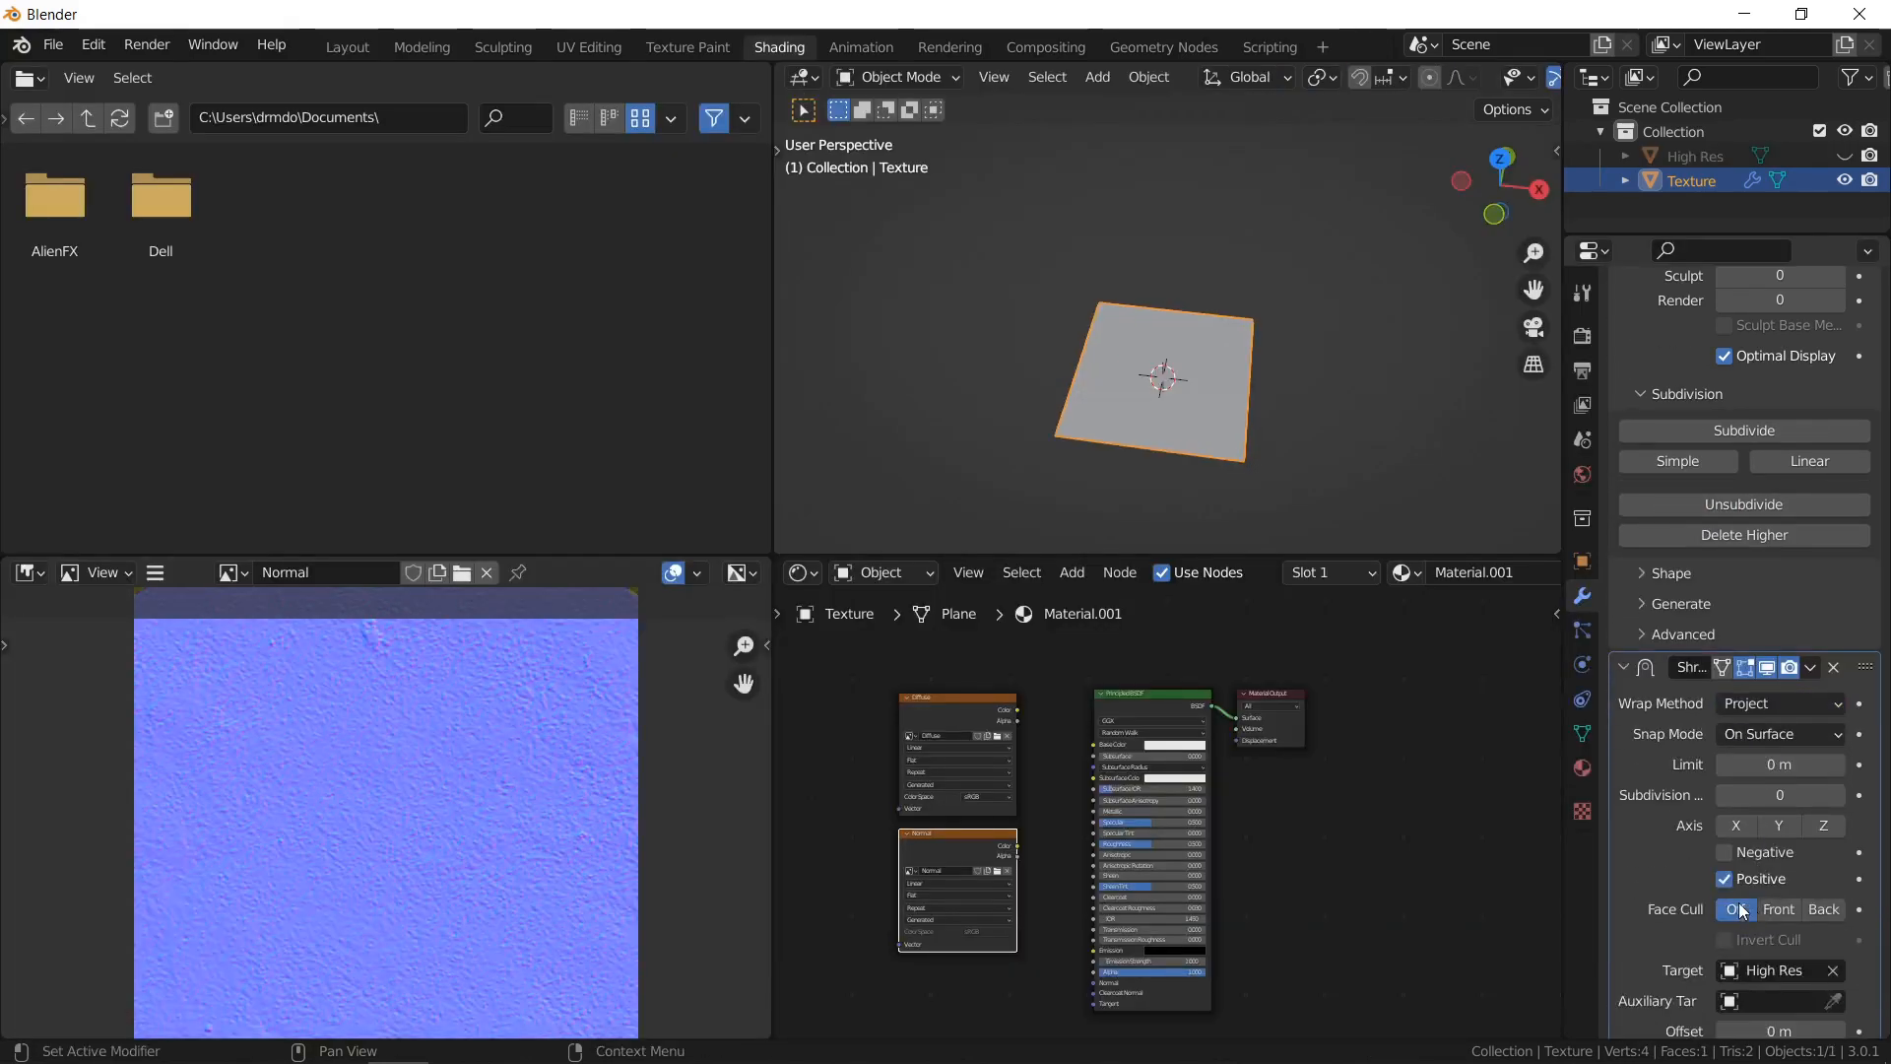
{"action": "left_click", "coordinate": [1825, 826]}
{"action": "left_click", "coordinate": [1754, 853]}
{"action": "scroll", "coordinate": [1769, 932], "scroll_direction": "down", "scroll_amount": 1}
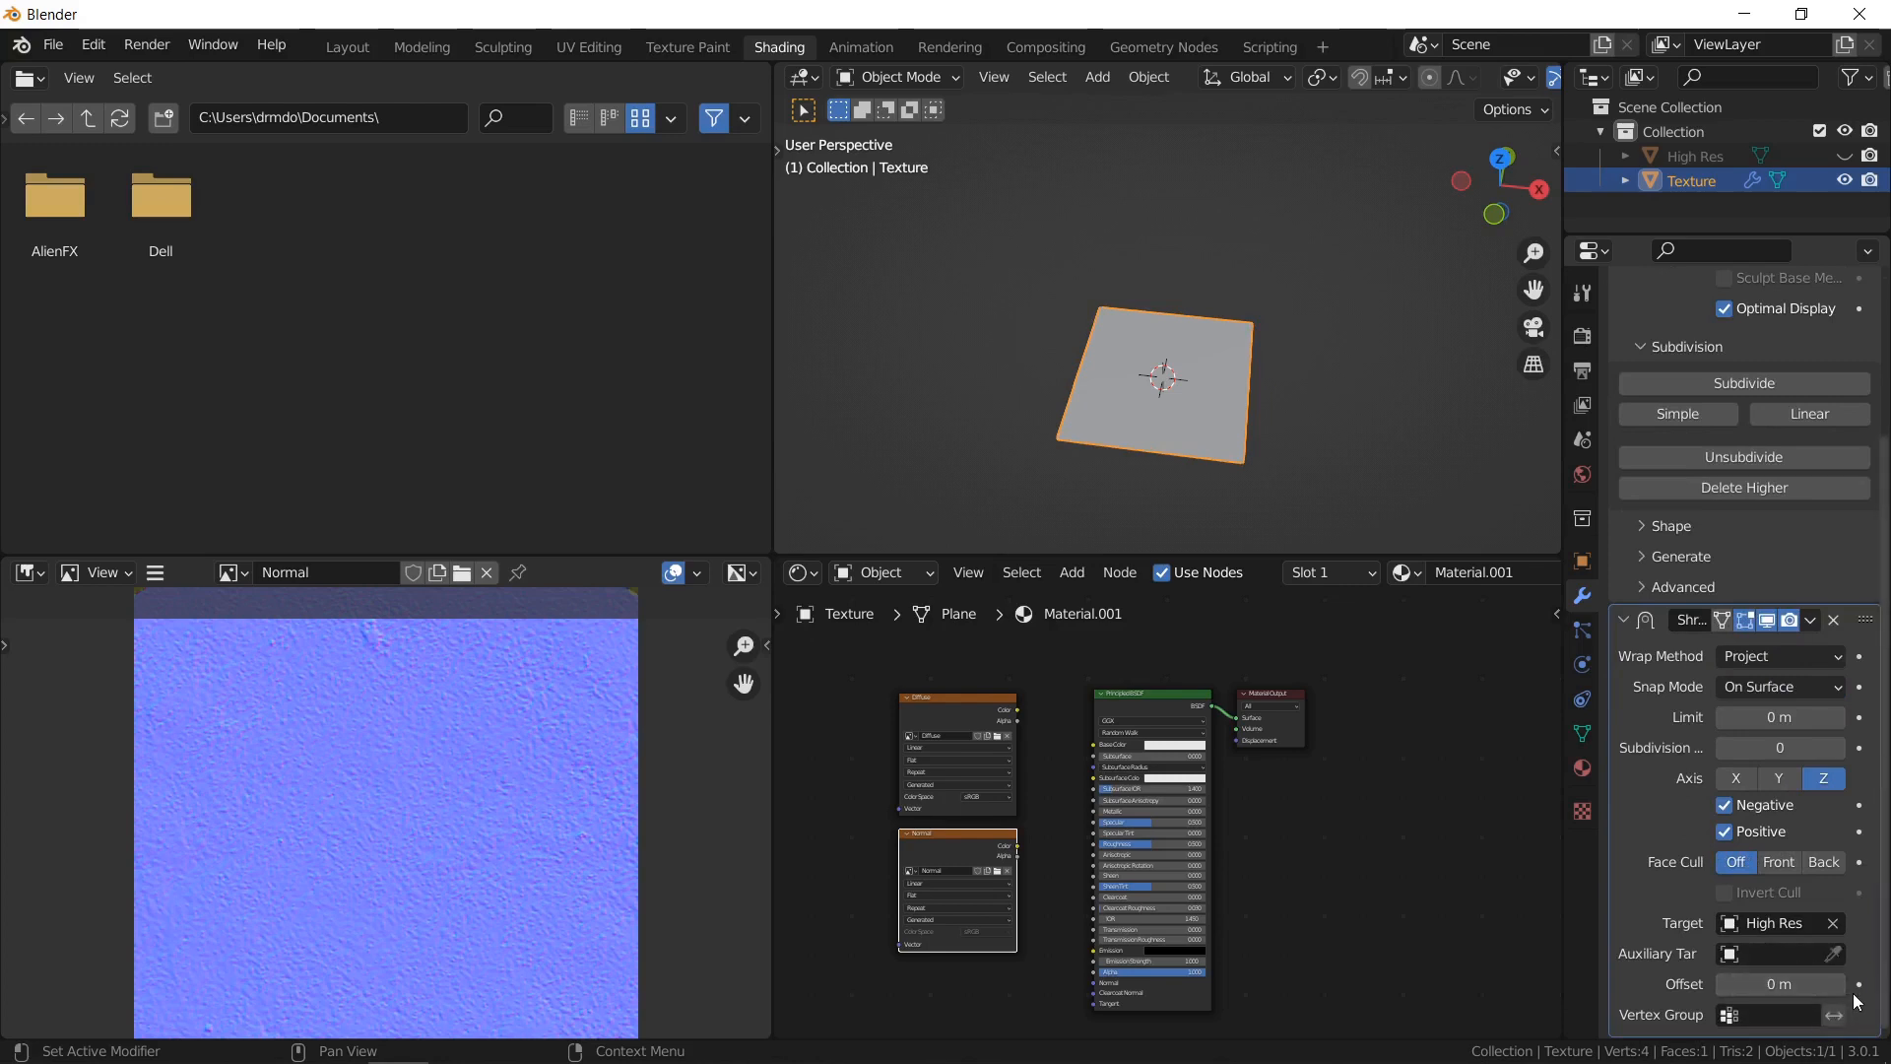
{"action": "scroll", "coordinate": [1779, 867], "scroll_direction": "up", "scroll_amount": 4}
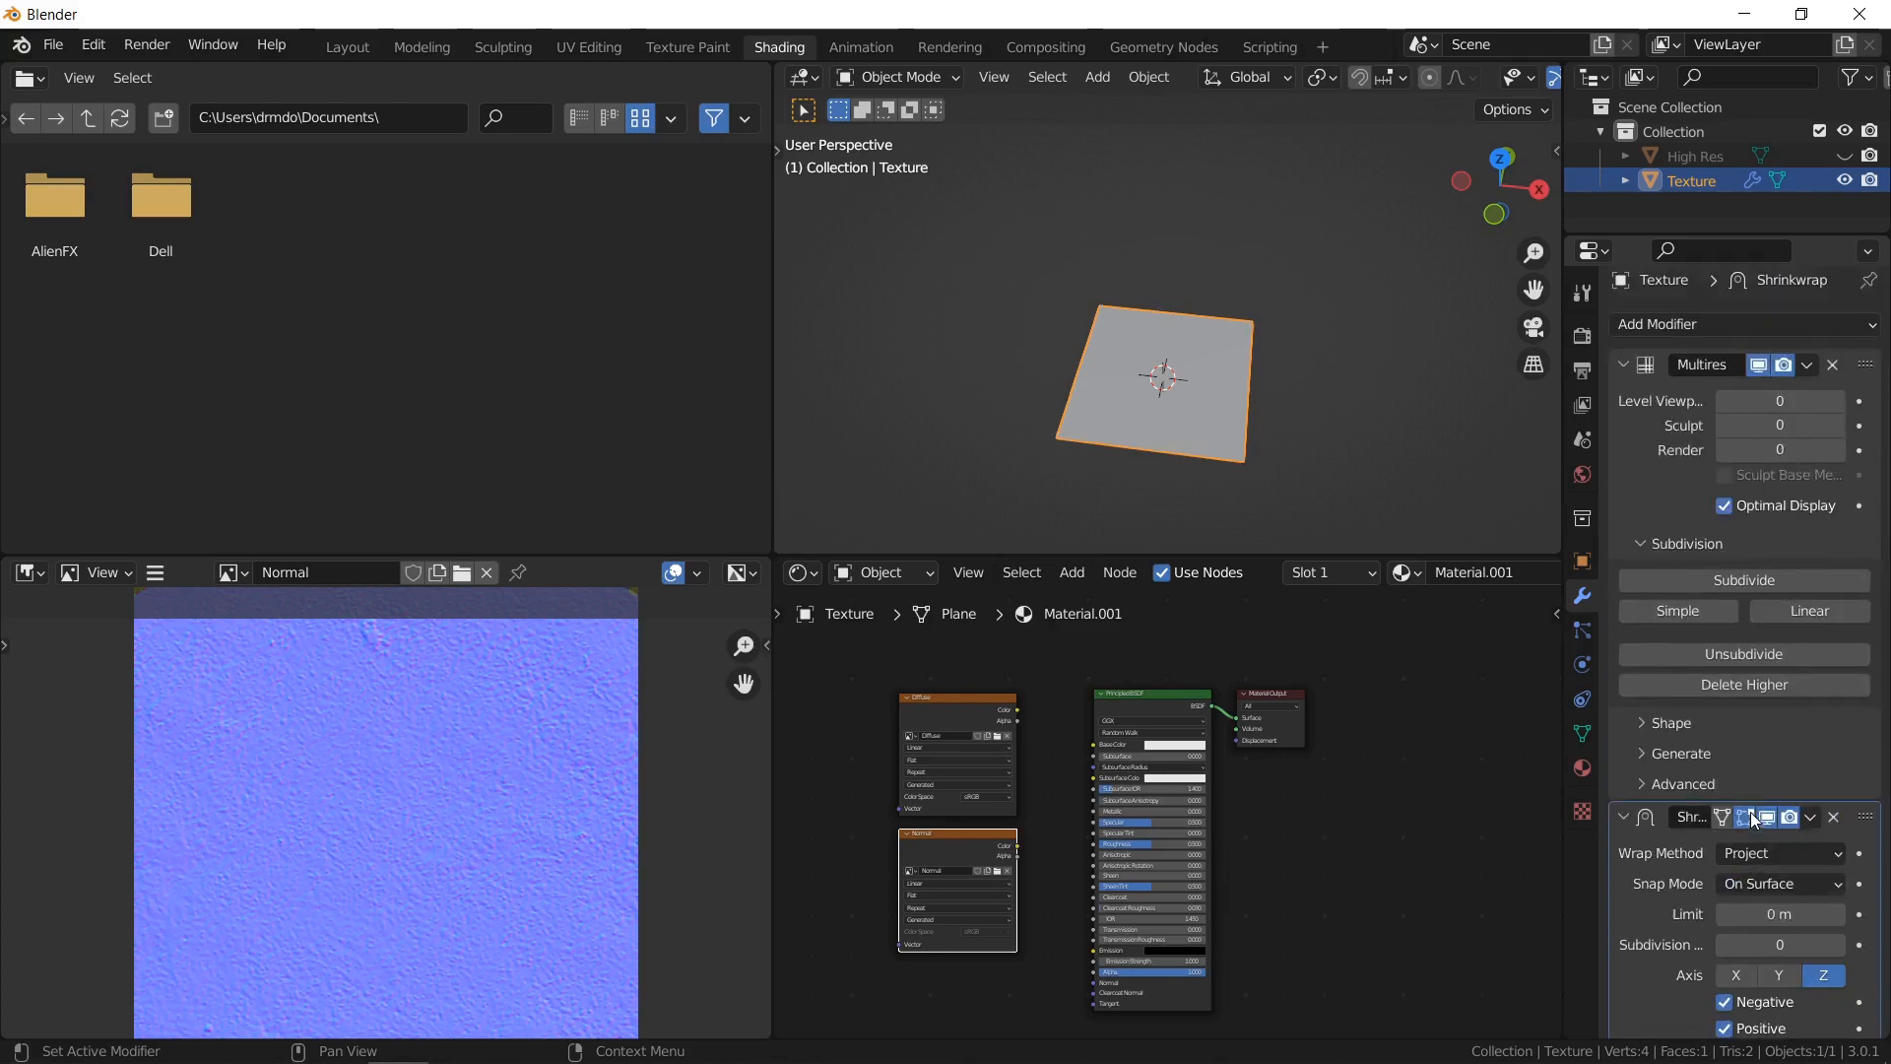
{"action": "left_click", "coordinate": [1623, 818]}
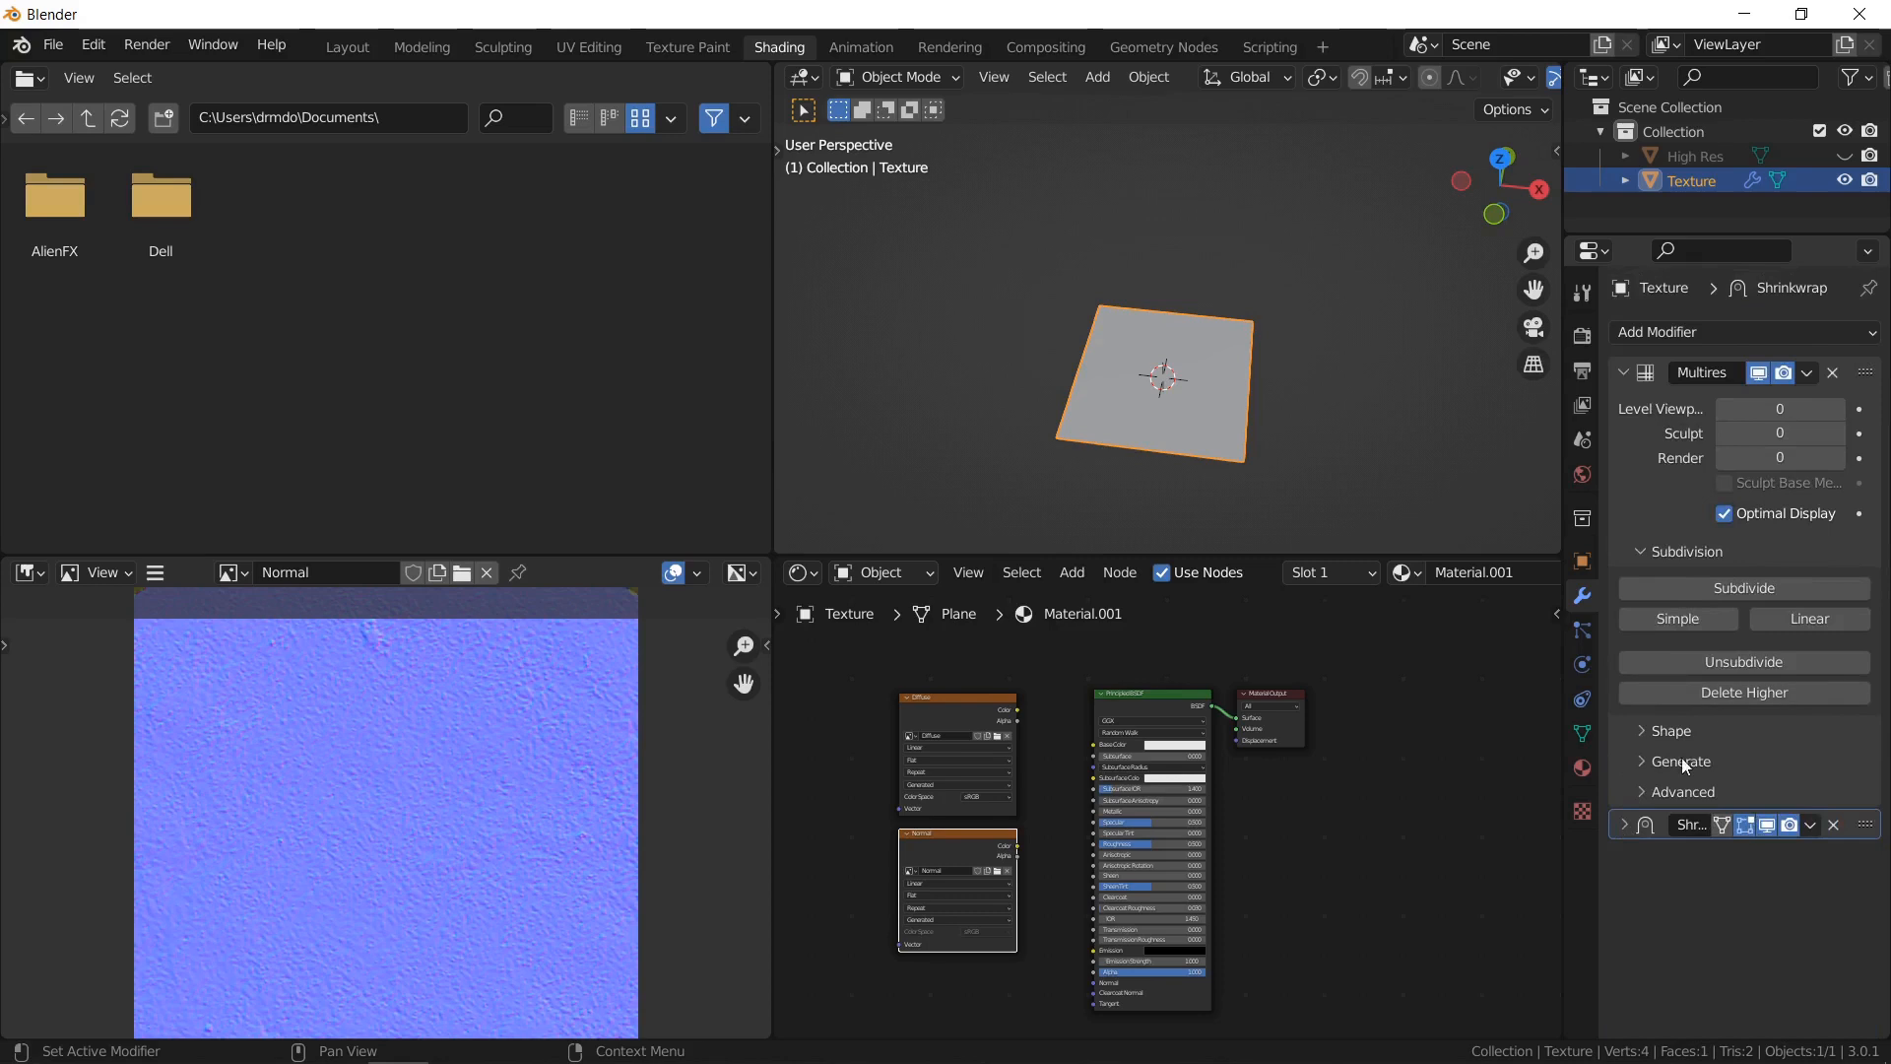
In the Multires modifier's advanced settings, set UV Smooth to None and Boundary Smooth to Keep Corners.
{"action": "left_click", "coordinate": [1681, 791]}
{"action": "scroll", "coordinate": [1771, 820], "scroll_direction": "down", "scroll_amount": 3}
{"action": "left_click", "coordinate": [1773, 855]}
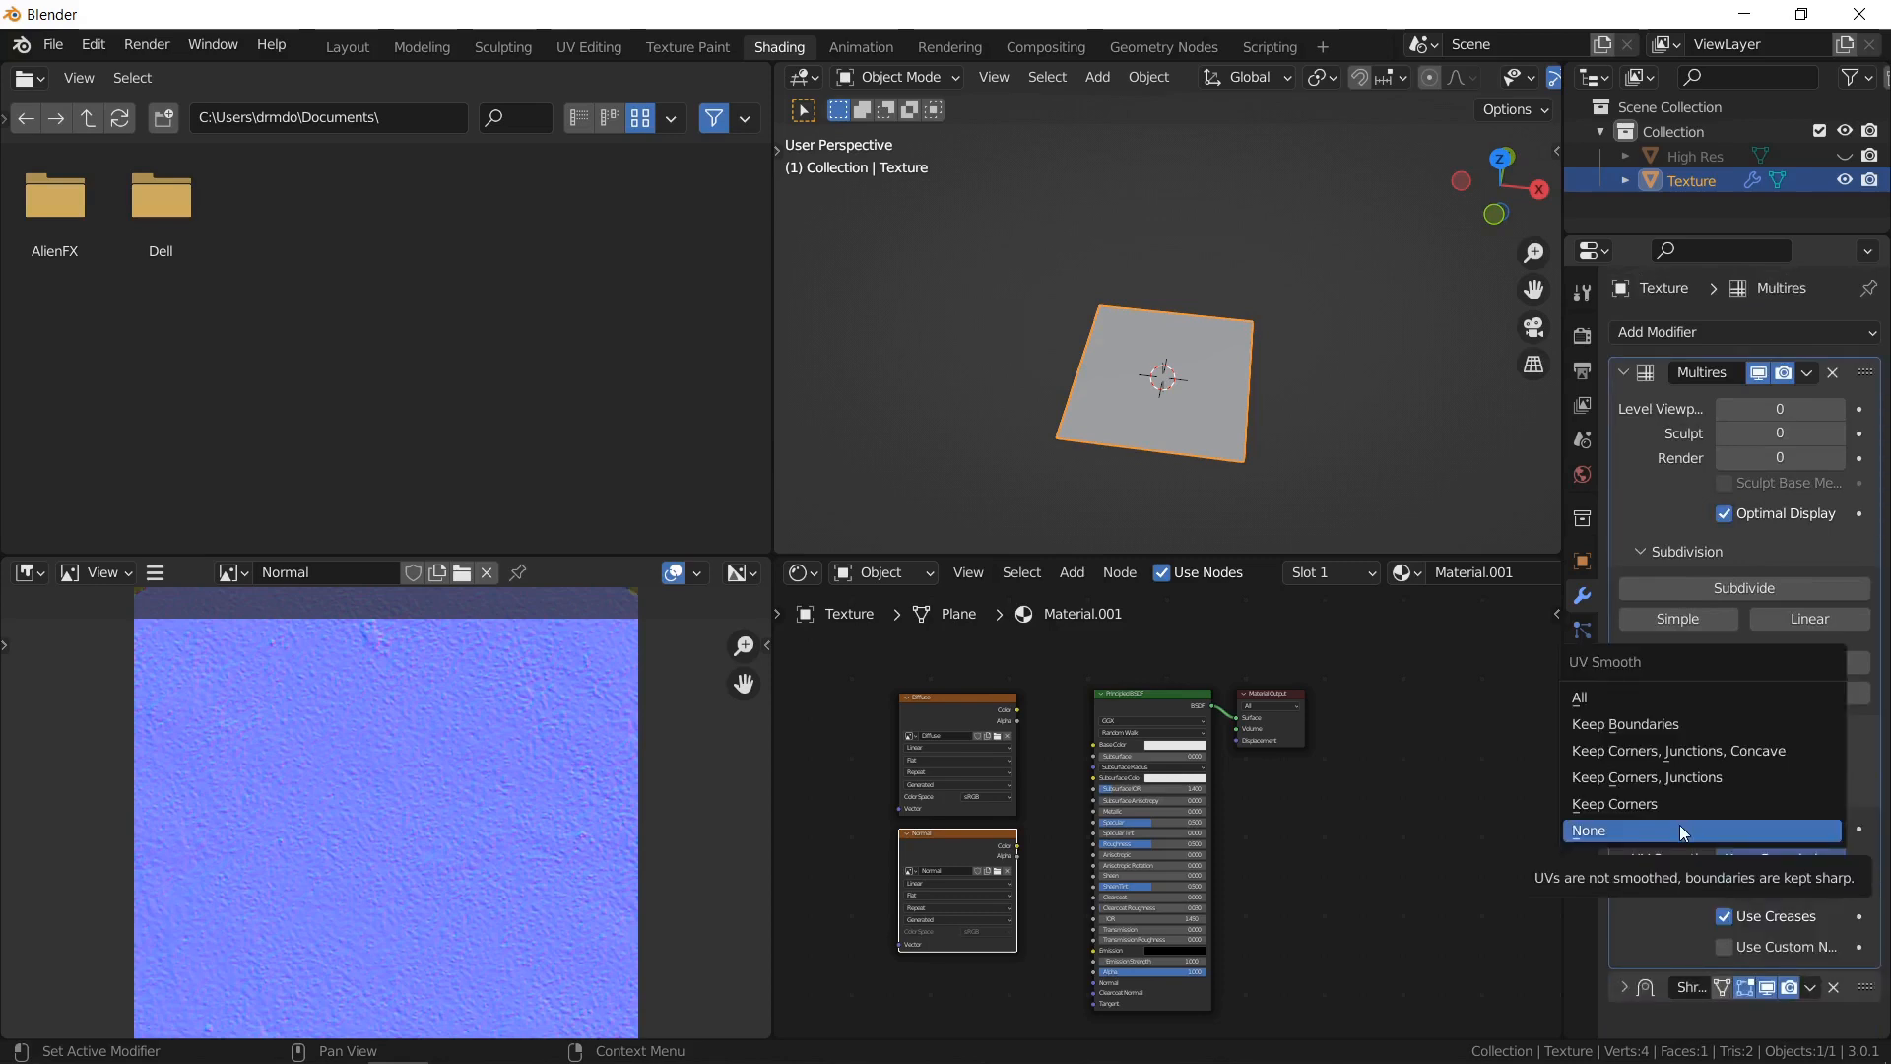
{"action": "left_click", "coordinate": [1680, 831]}
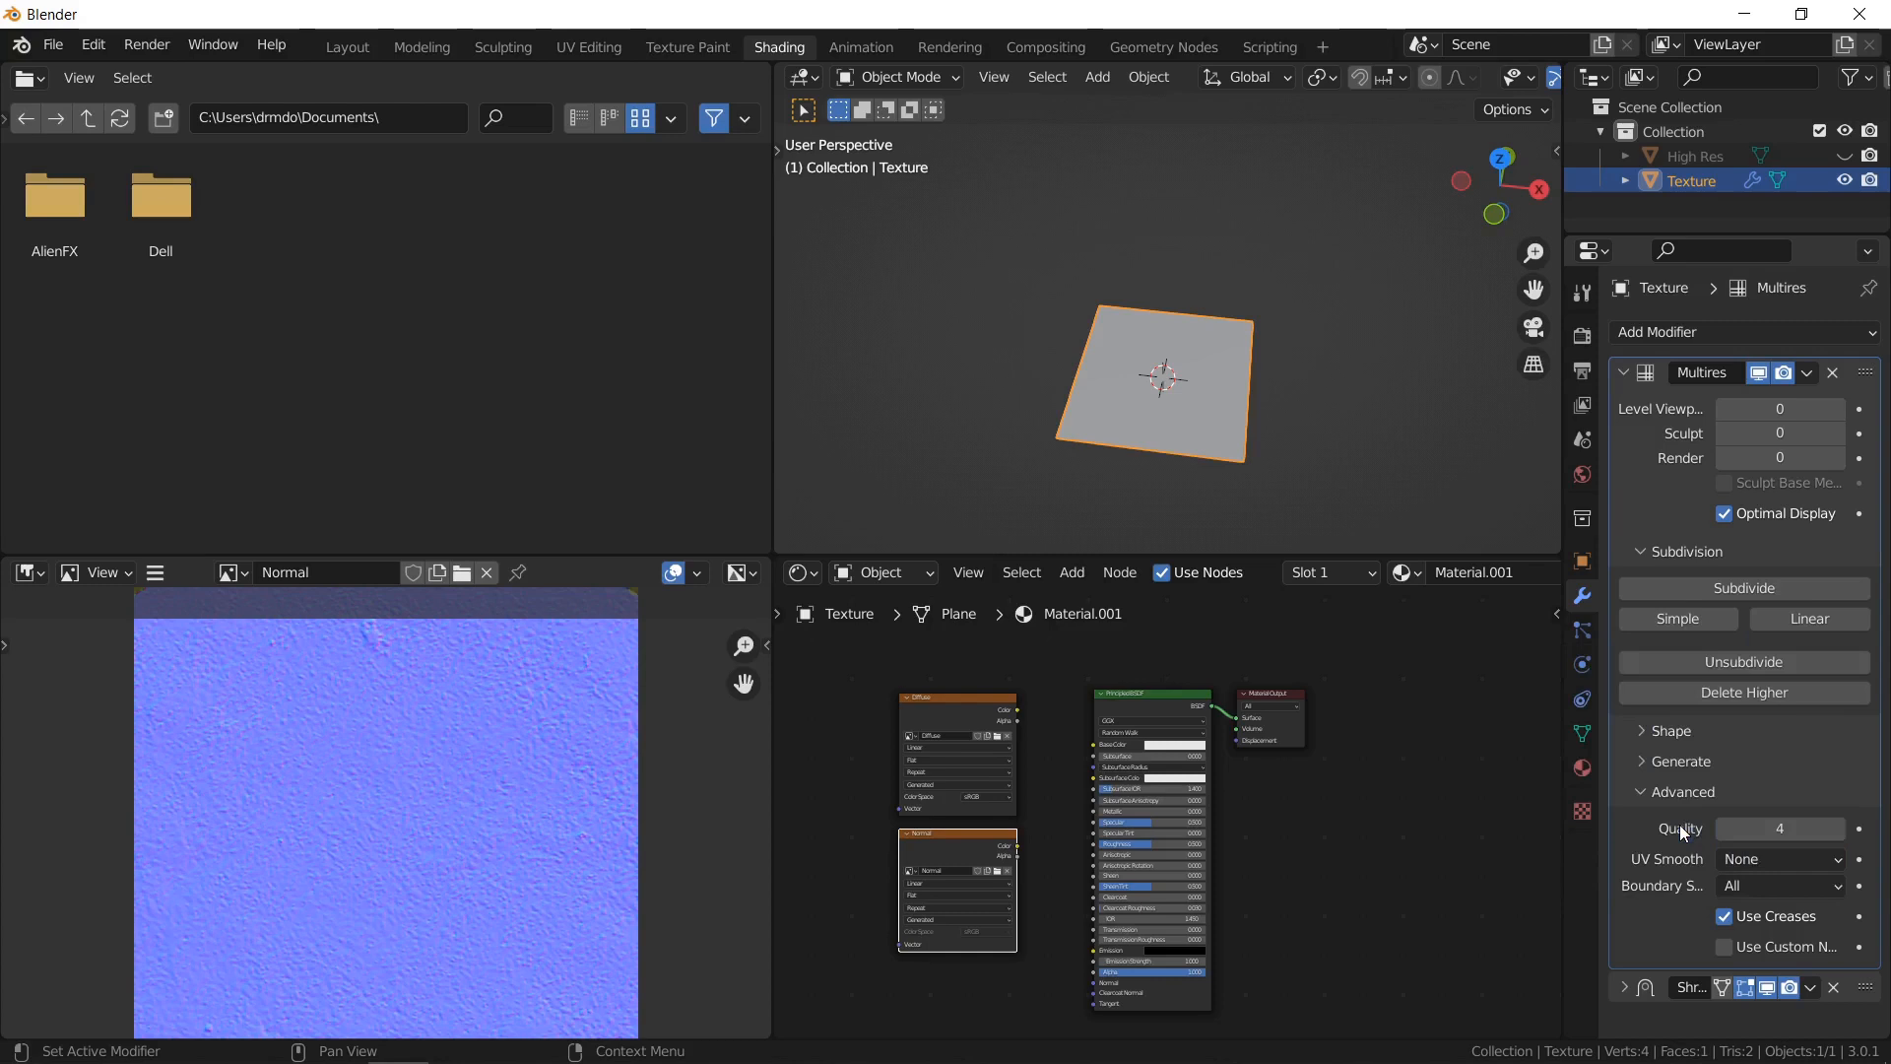
{"action": "left_click", "coordinate": [1745, 885]}
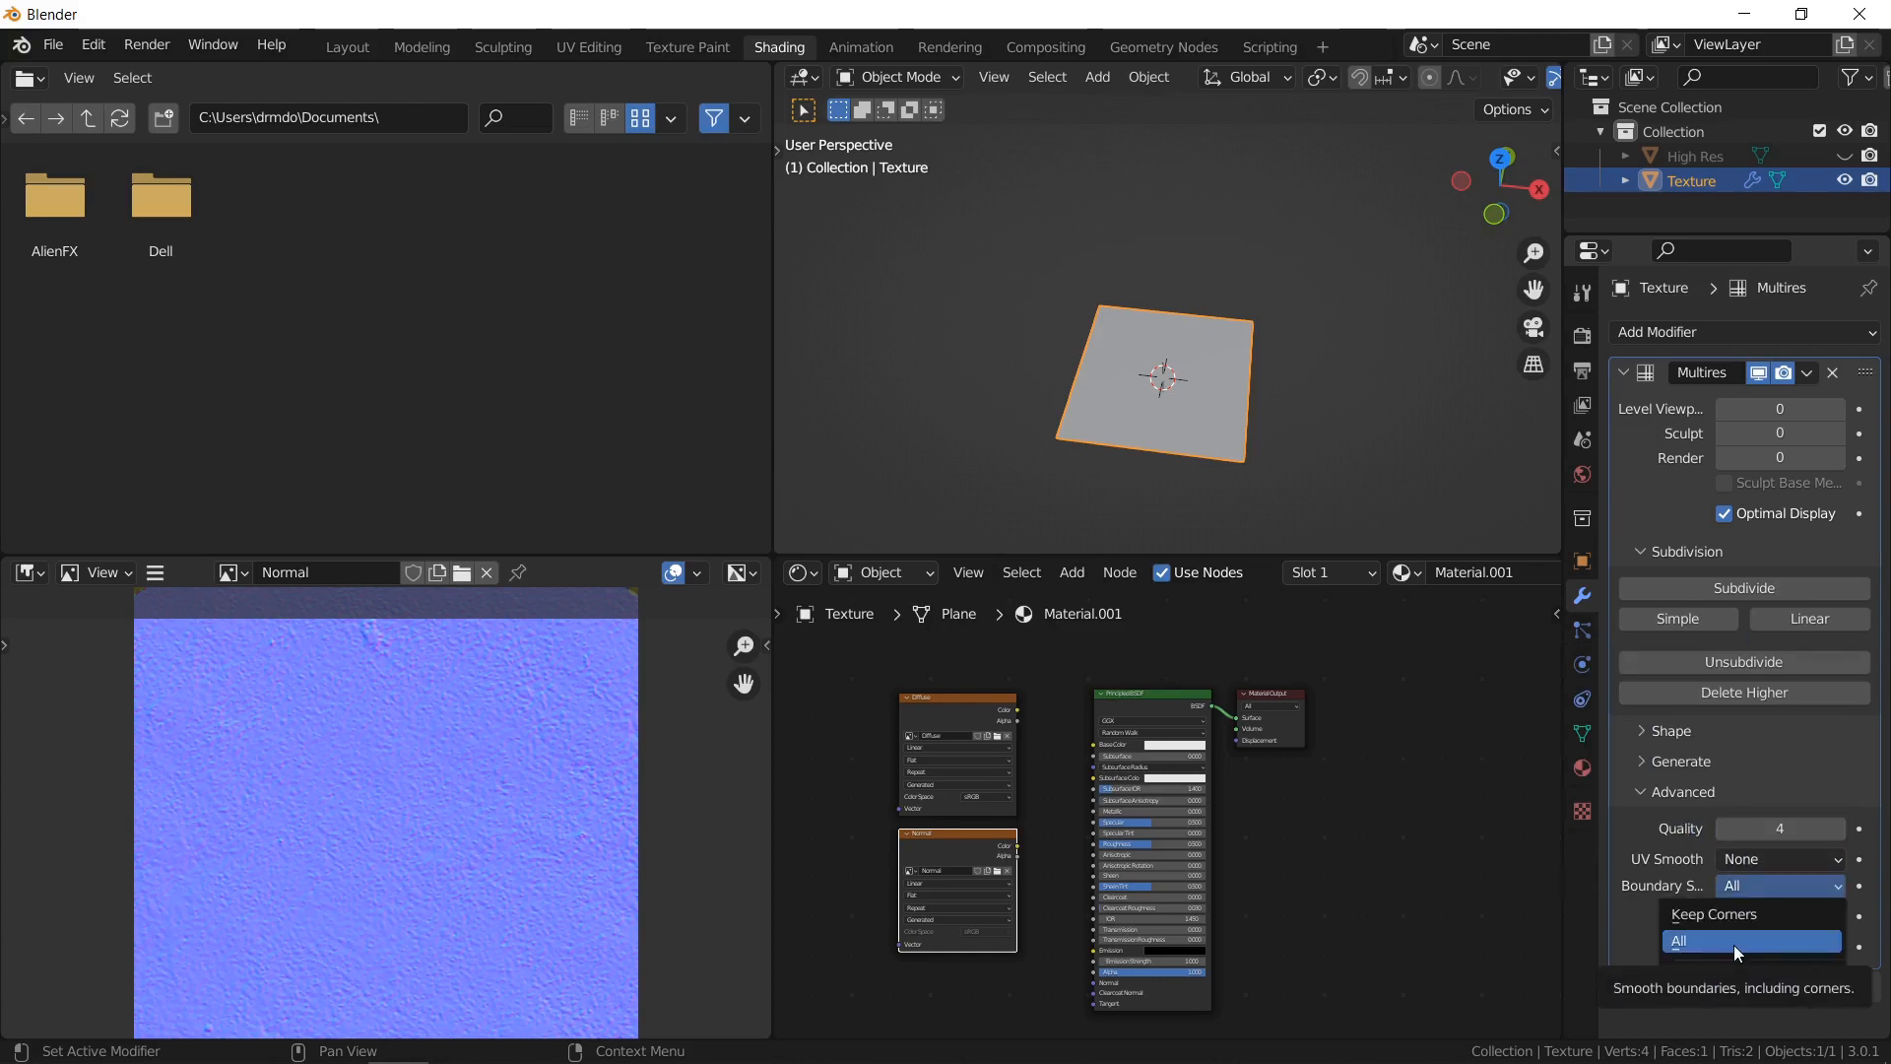
{"action": "left_click", "coordinate": [1740, 916]}
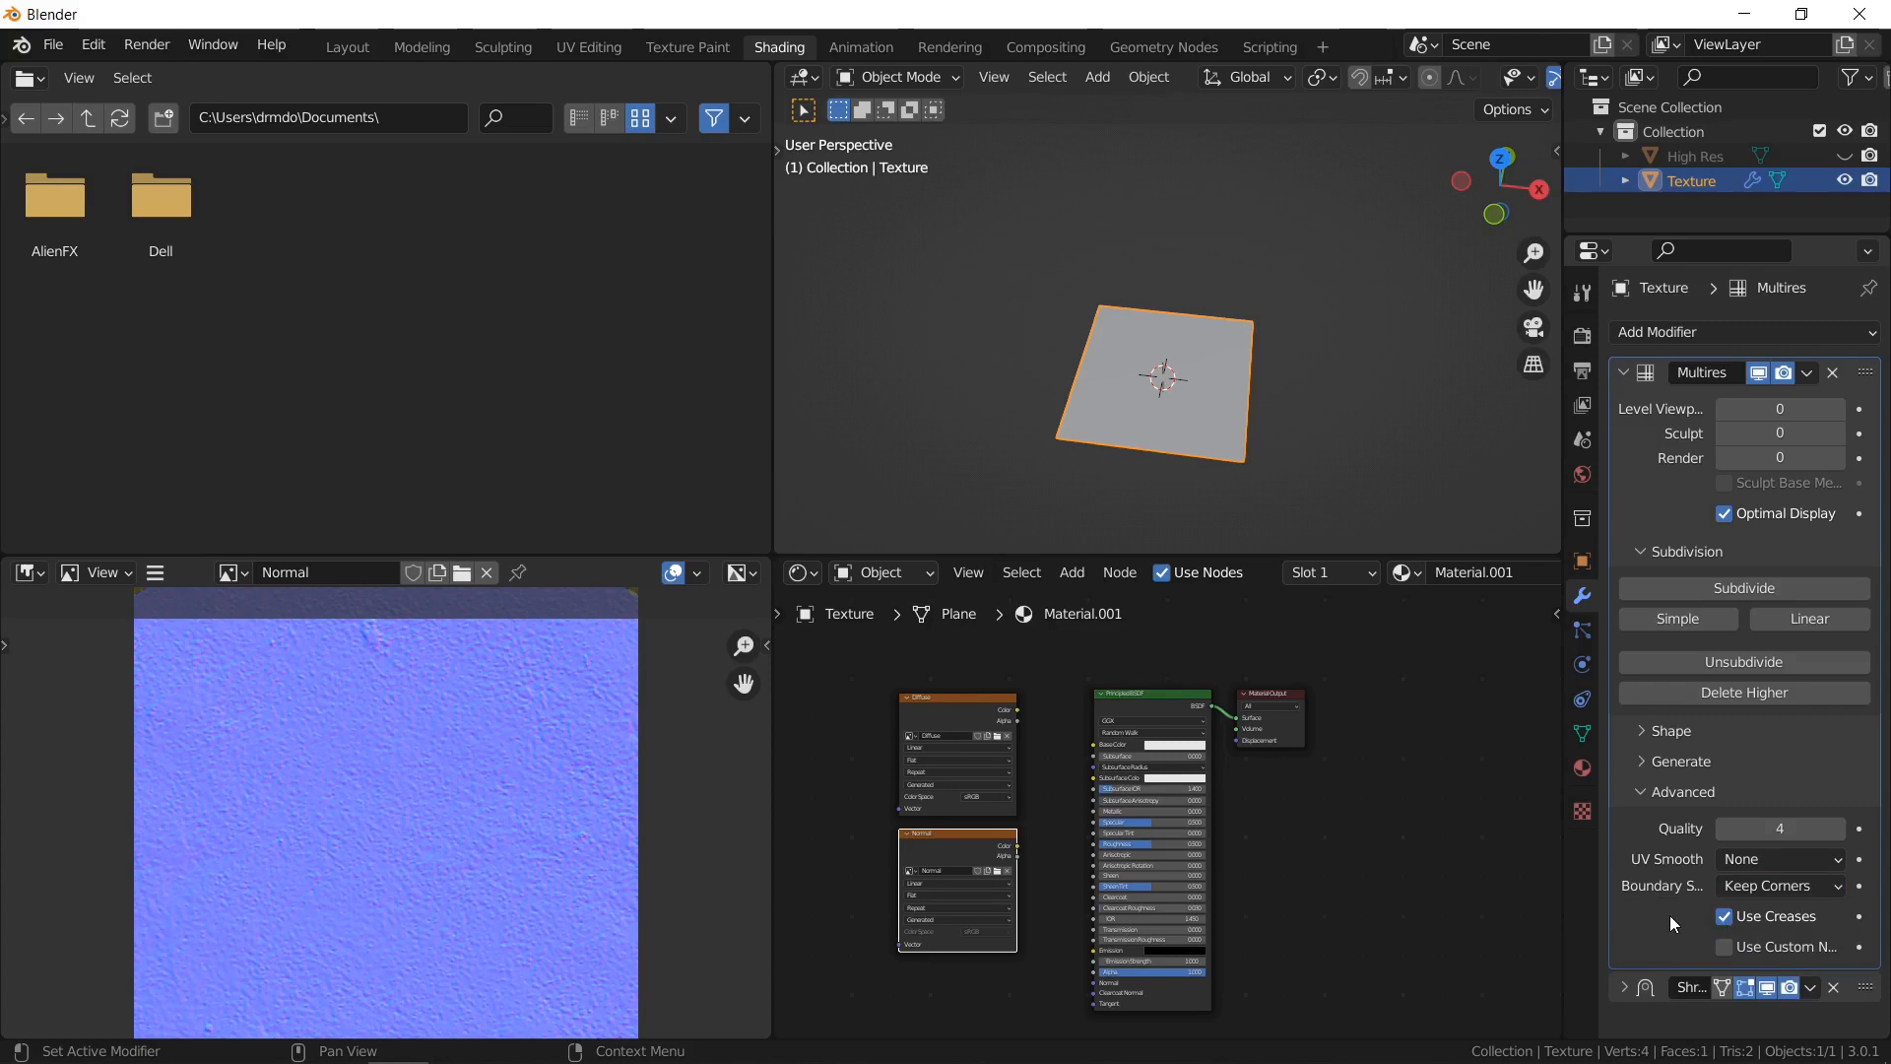
{"action": "left_click", "coordinate": [1677, 792]}
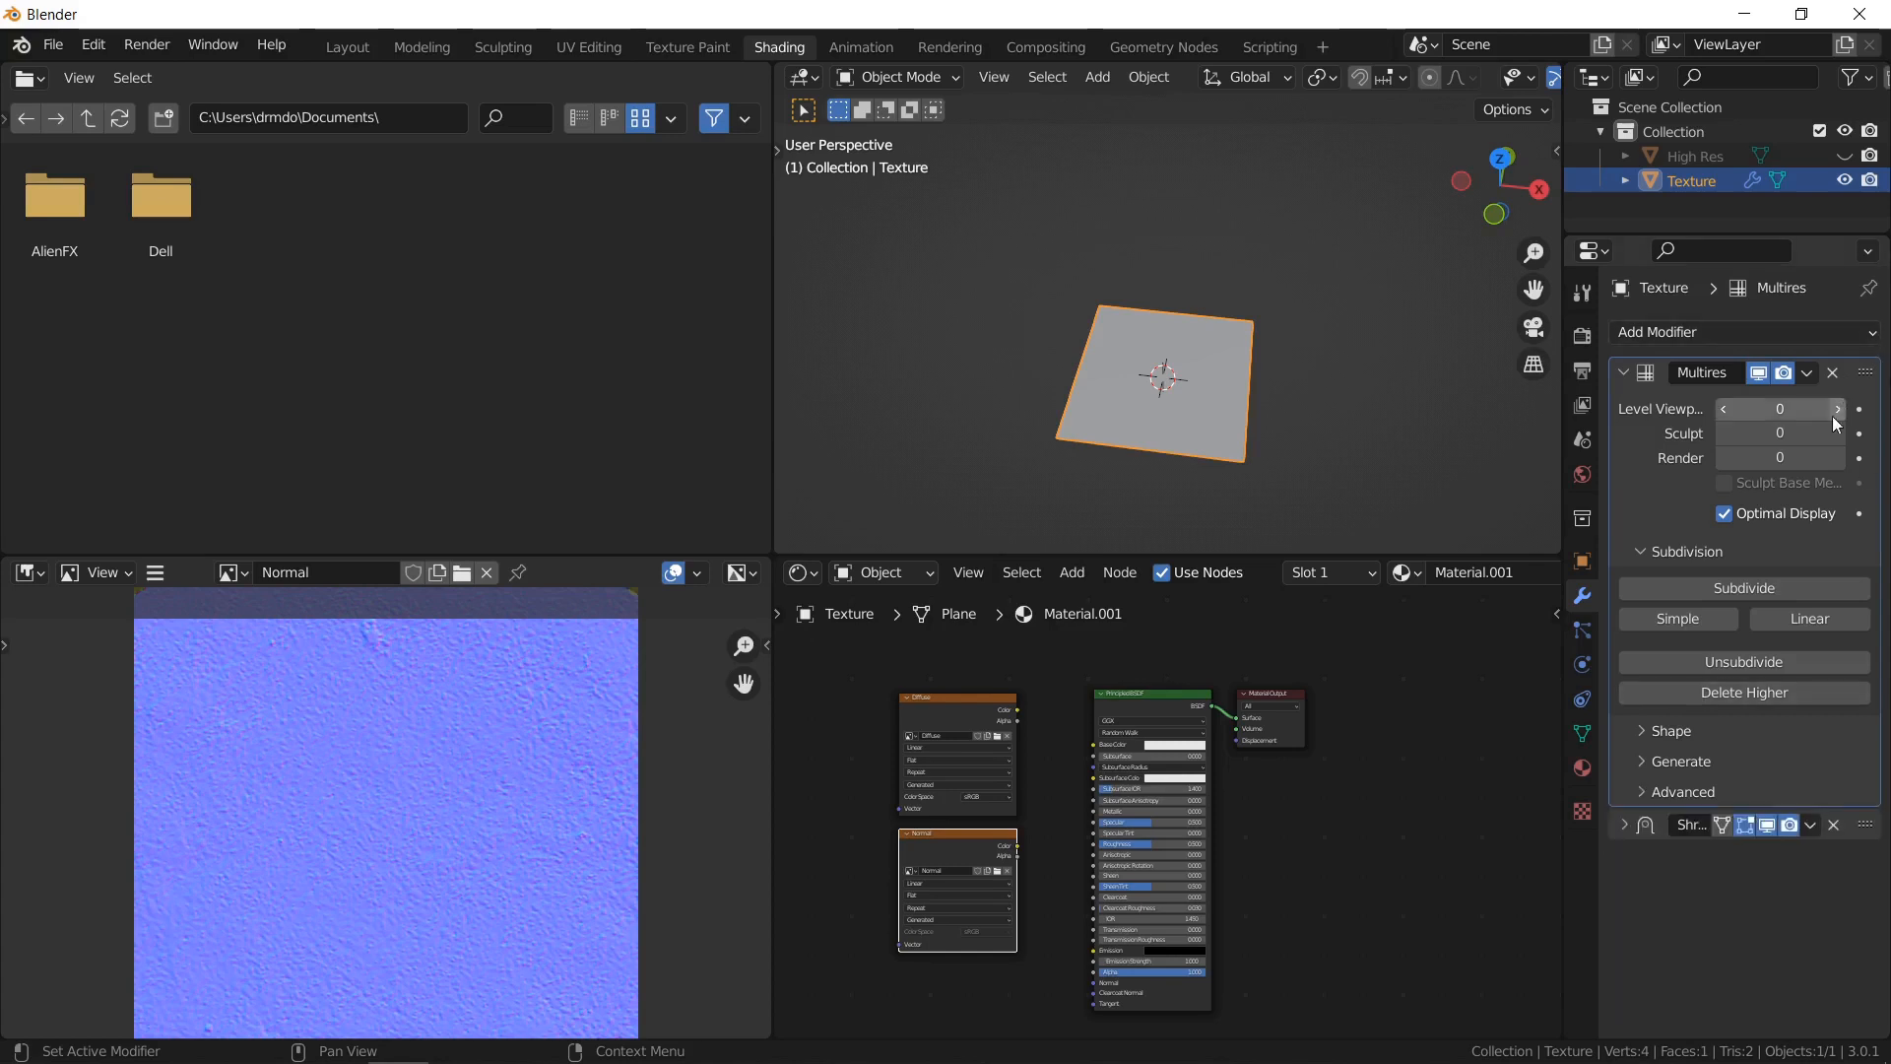
Subdivide the Multires modifier with the Simple method up to level 9.
{"action": "left_click", "coordinate": [1709, 615]}
{"action": "left_click", "coordinate": [1709, 614]}
{"action": "left_click", "coordinate": [1709, 615]}
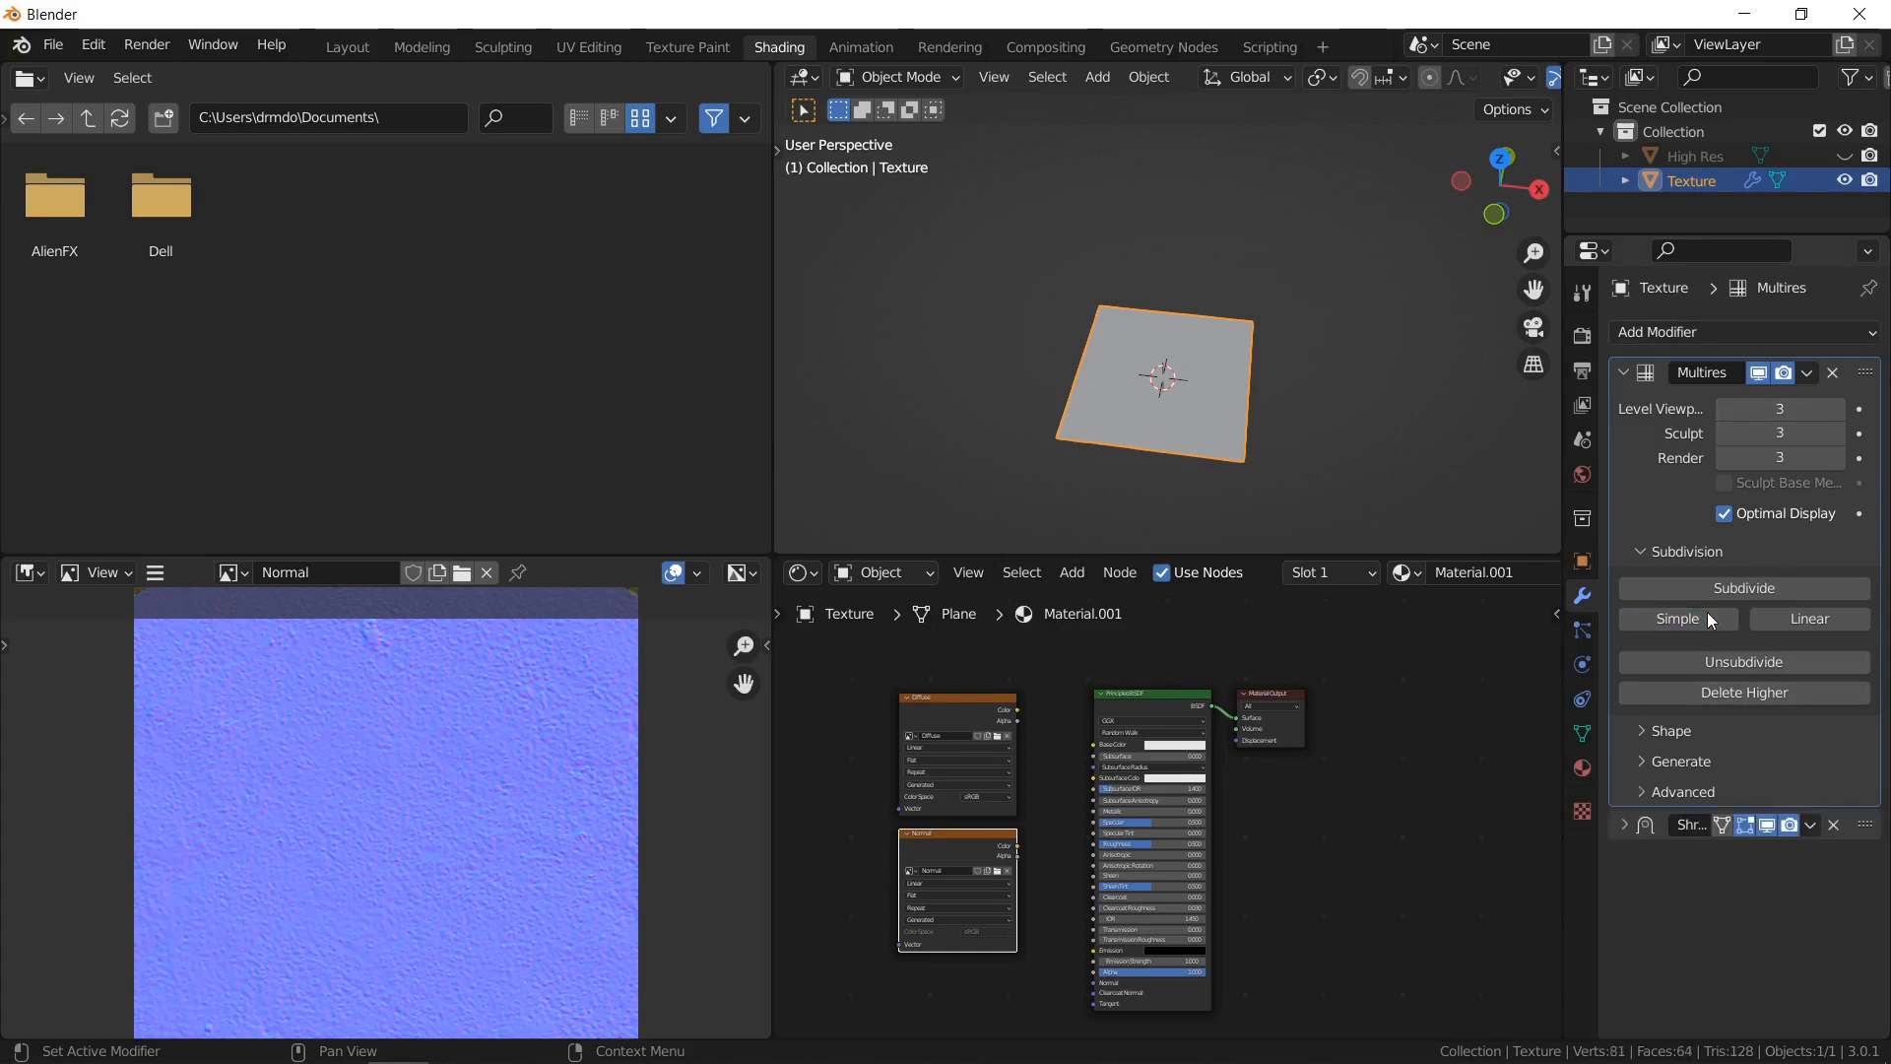
{"action": "left_click", "coordinate": [1706, 615]}
{"action": "left_click", "coordinate": [1706, 615]}
{"action": "left_click", "coordinate": [1706, 615]}
{"action": "left_click", "coordinate": [1707, 615]}
{"action": "left_click", "coordinate": [1706, 615]}
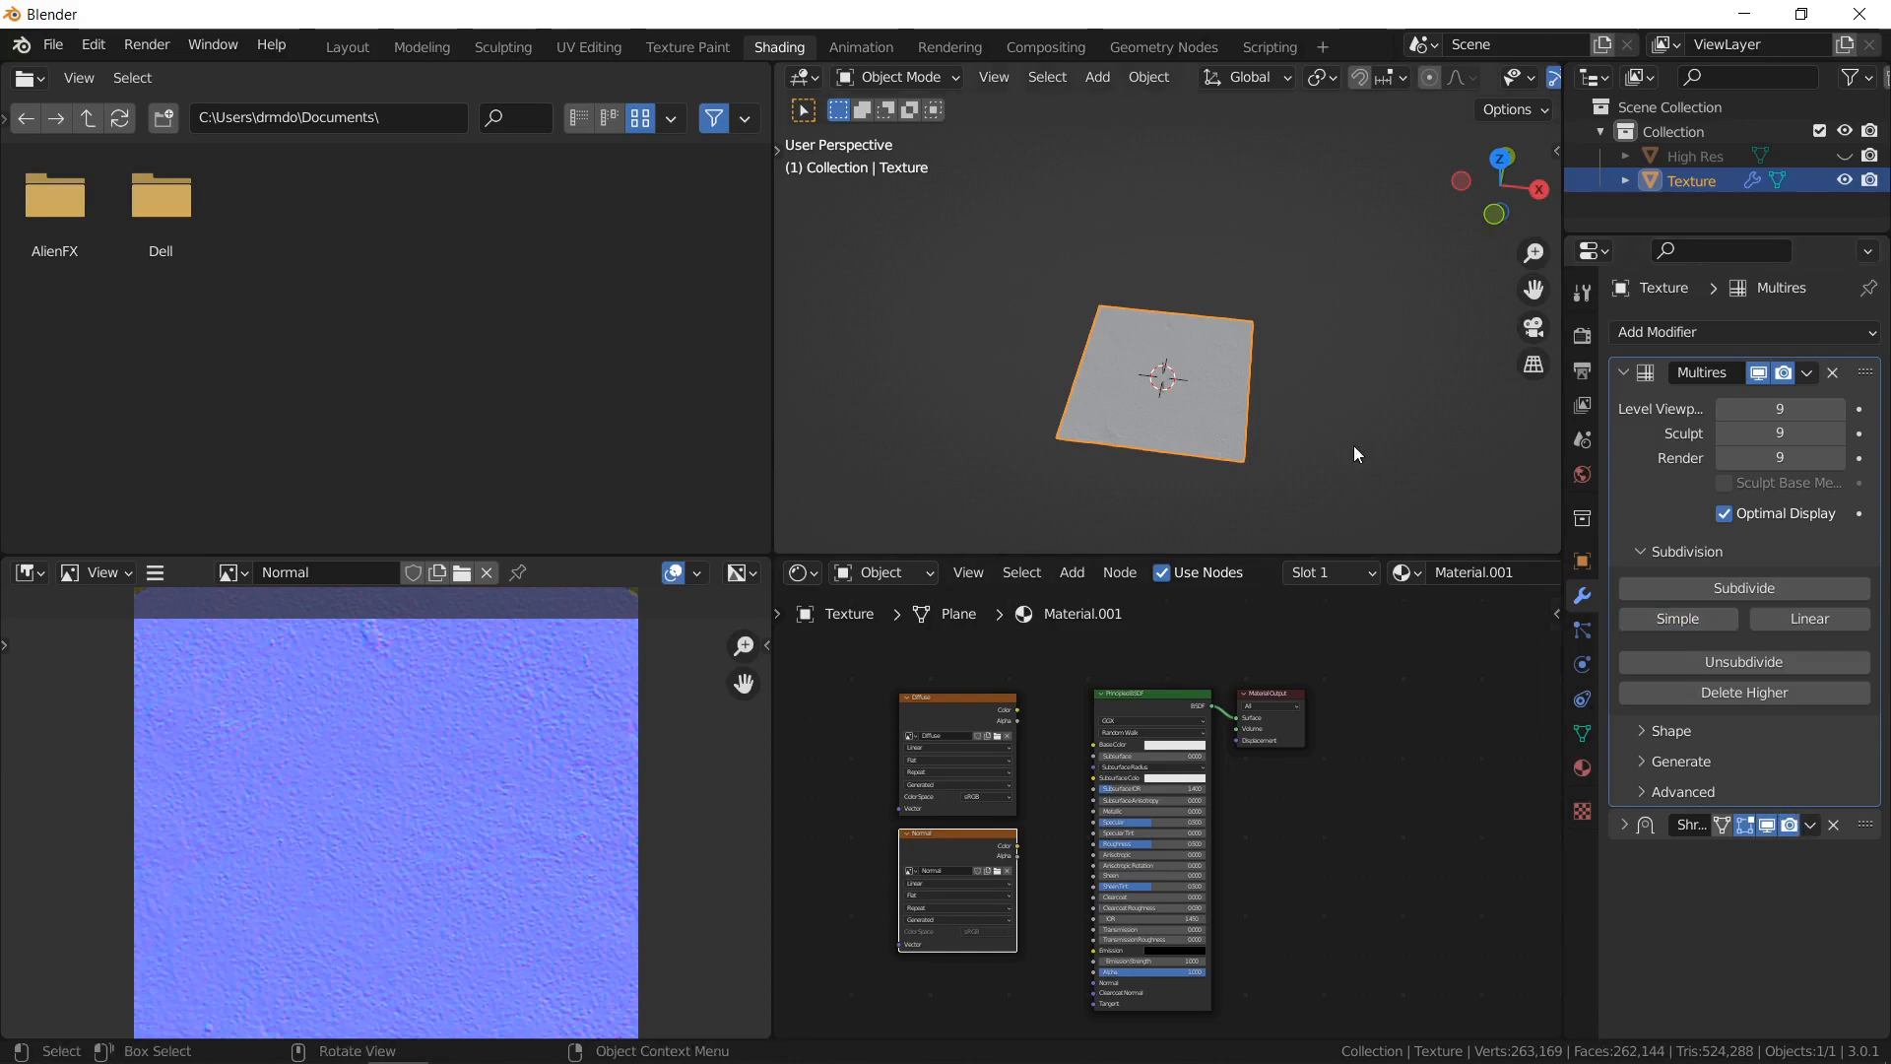
Check the projected surface detail up close and apply the Shrinkwrap modifier.
{"action": "scroll", "coordinate": [1355, 447], "scroll_direction": "up", "scroll_amount": 8}
{"action": "middle_click_drag", "start_coordinate": [1324, 437], "coordinate": [1324, 362], "text": "shift"}
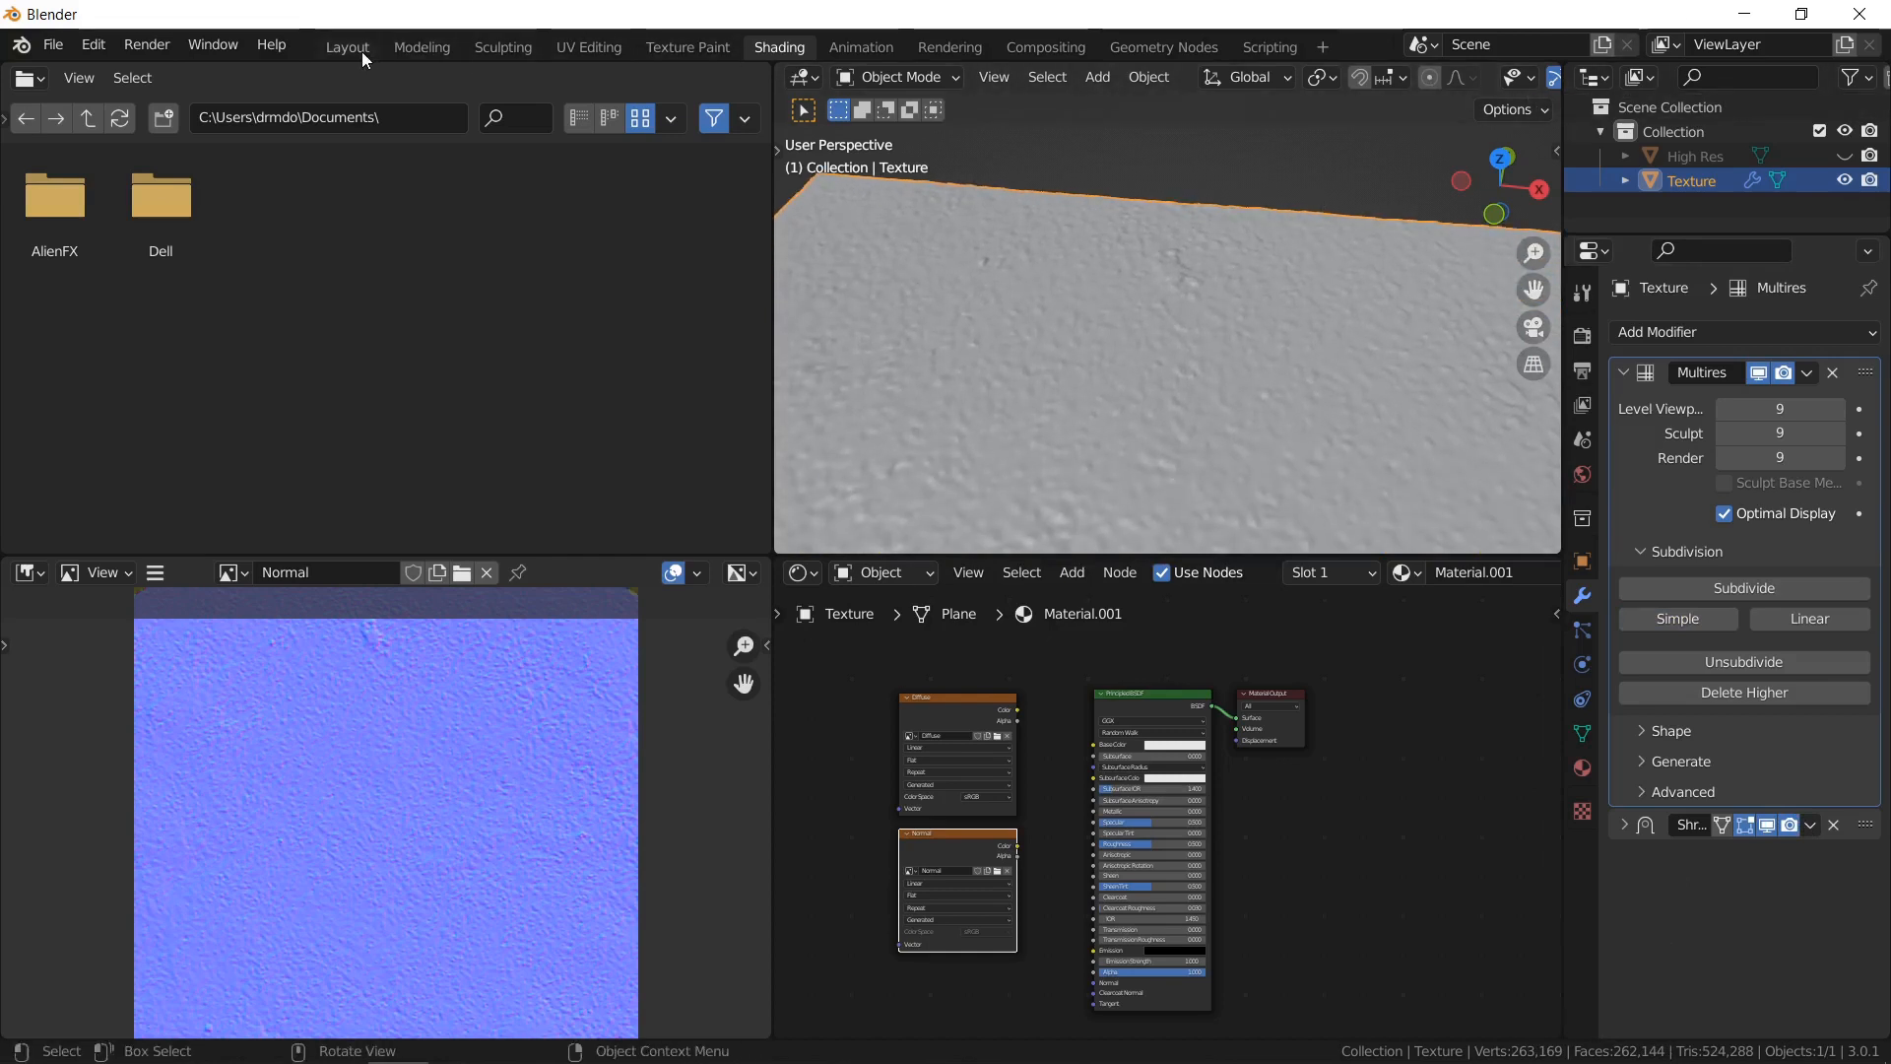
{"action": "left_click", "coordinate": [1812, 826]}
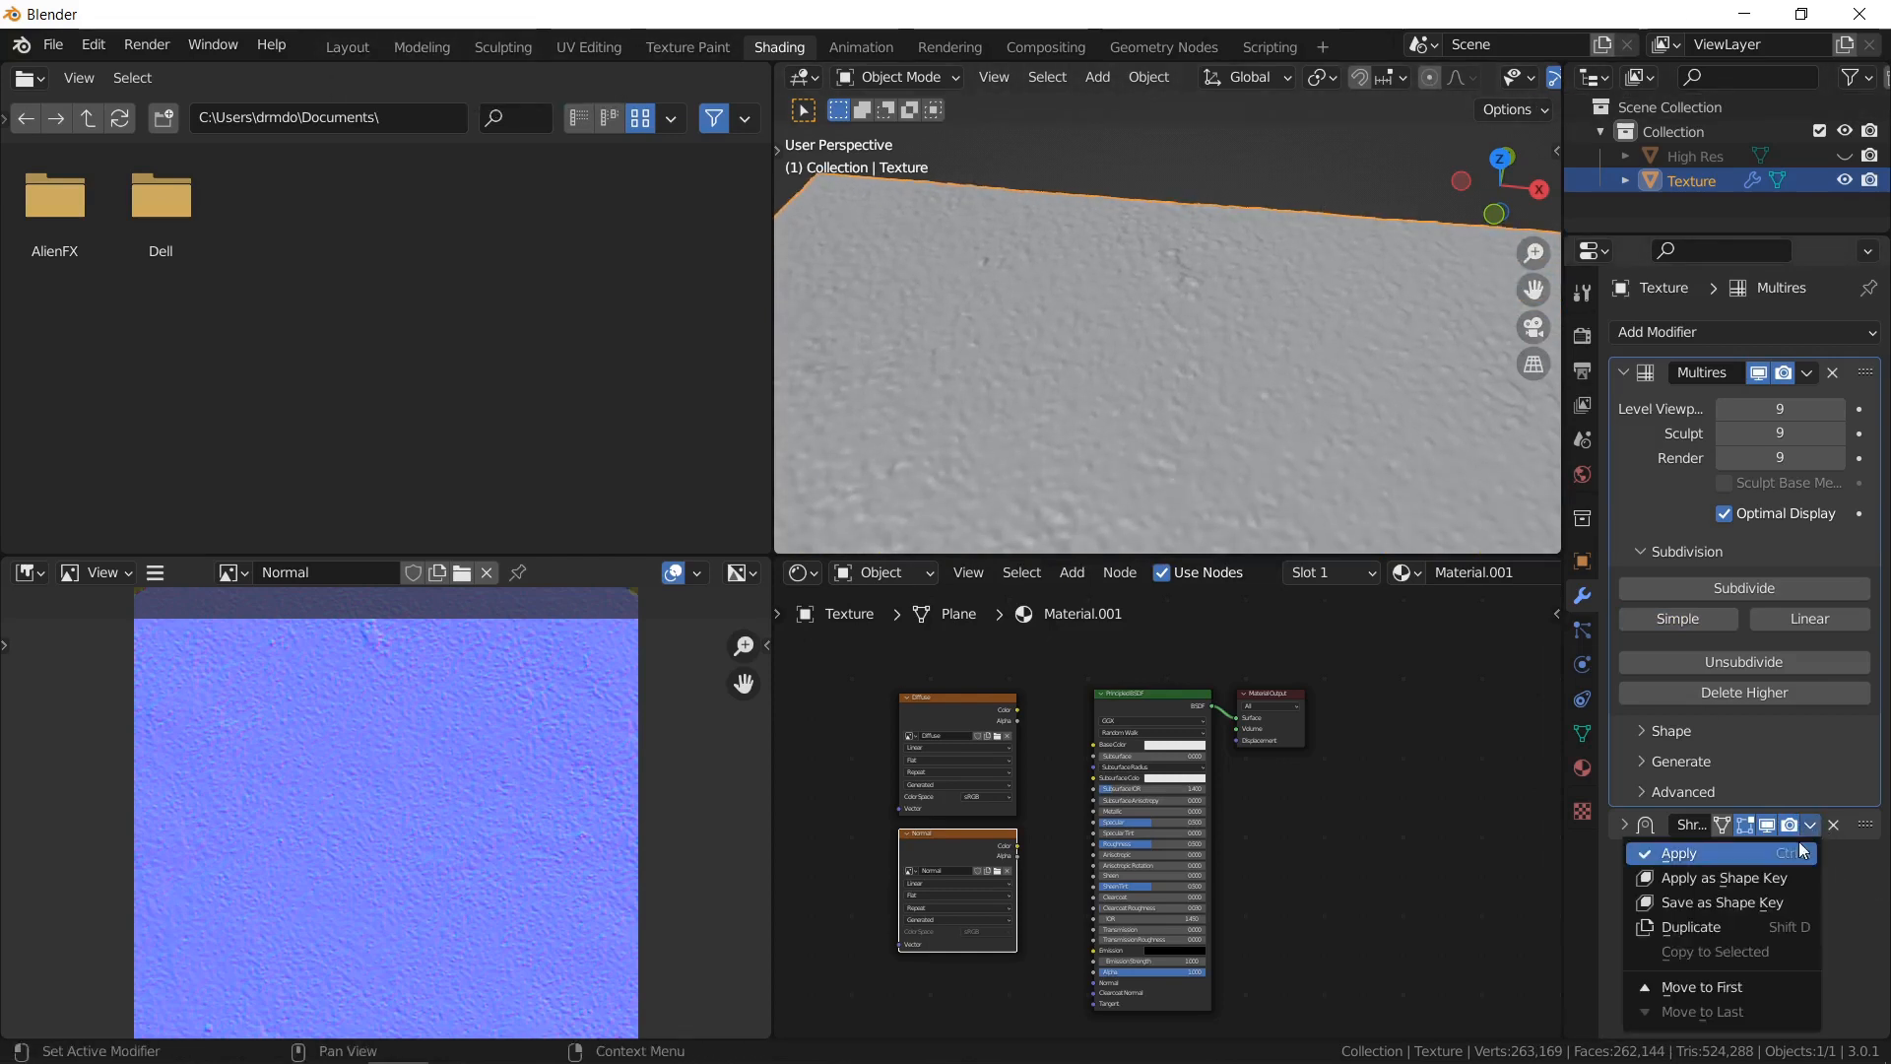
{"action": "left_click", "coordinate": [1795, 851]}
{"action": "left_click", "coordinate": [1810, 825]}
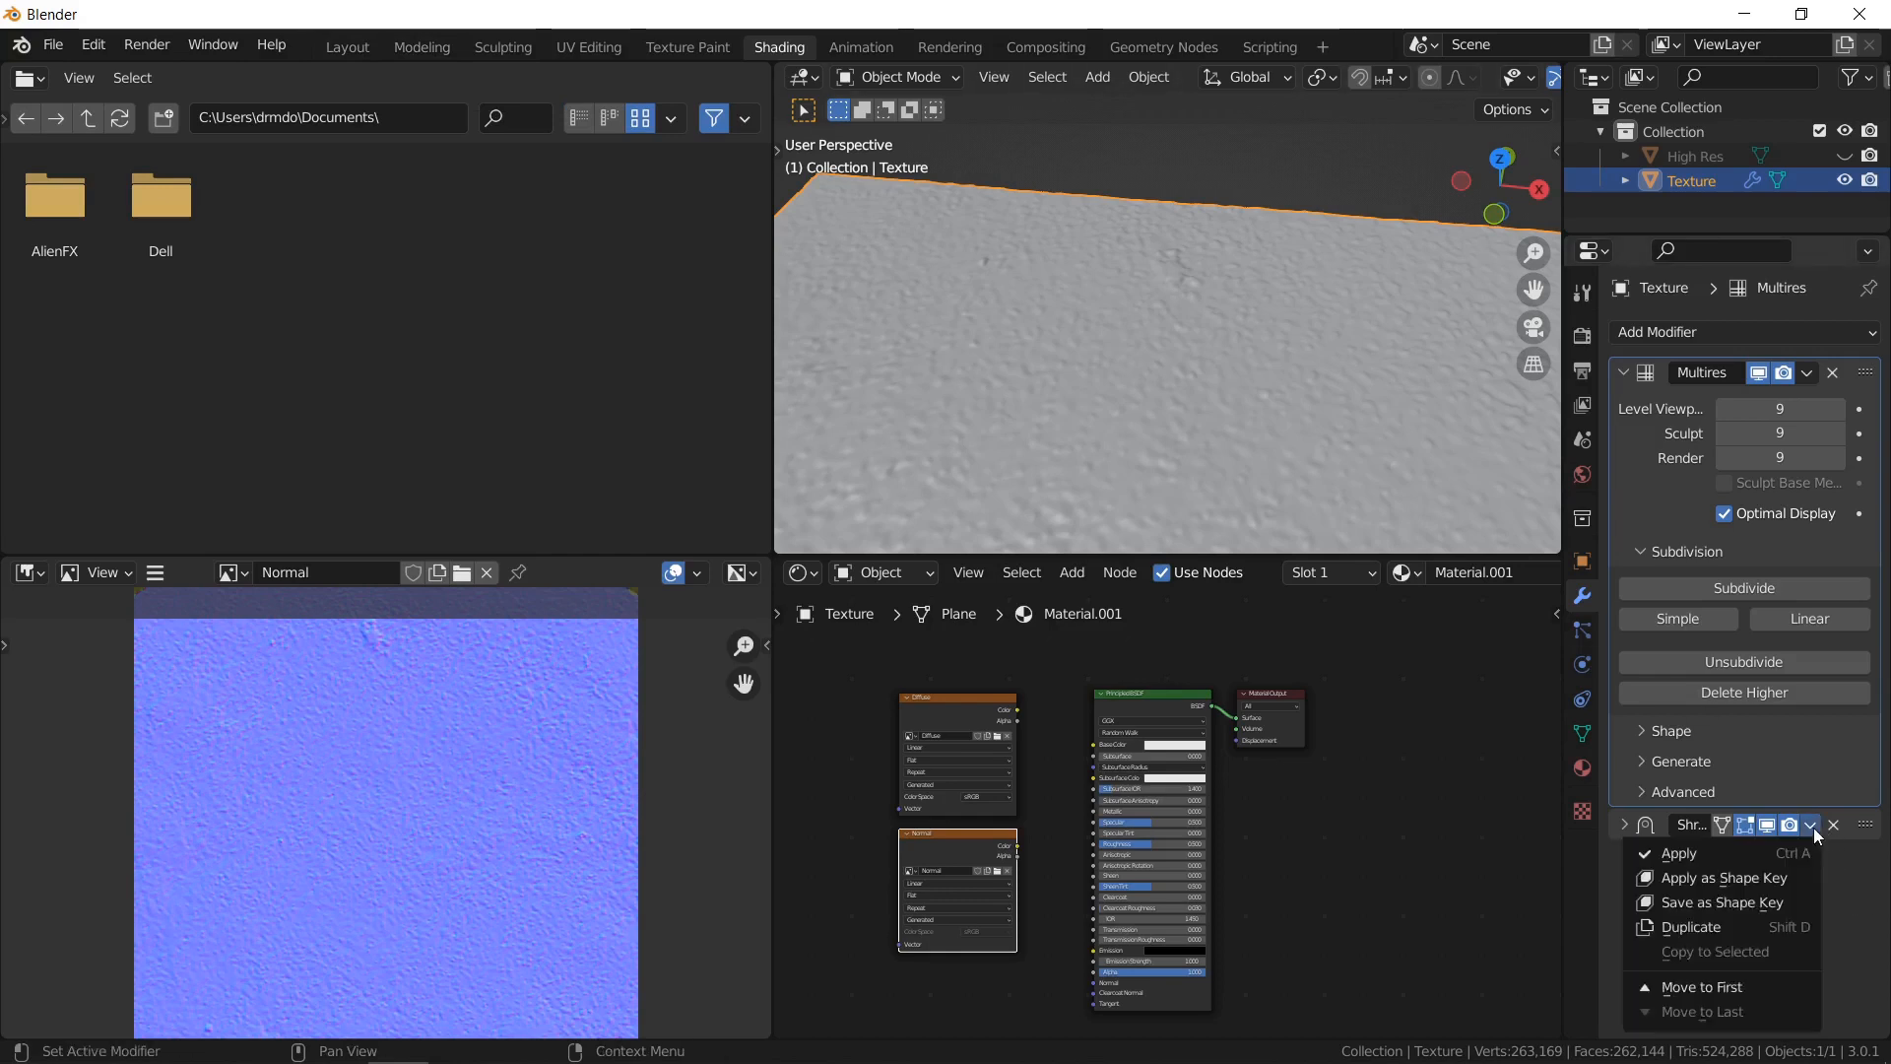
{"action": "left_click", "coordinate": [1794, 853]}
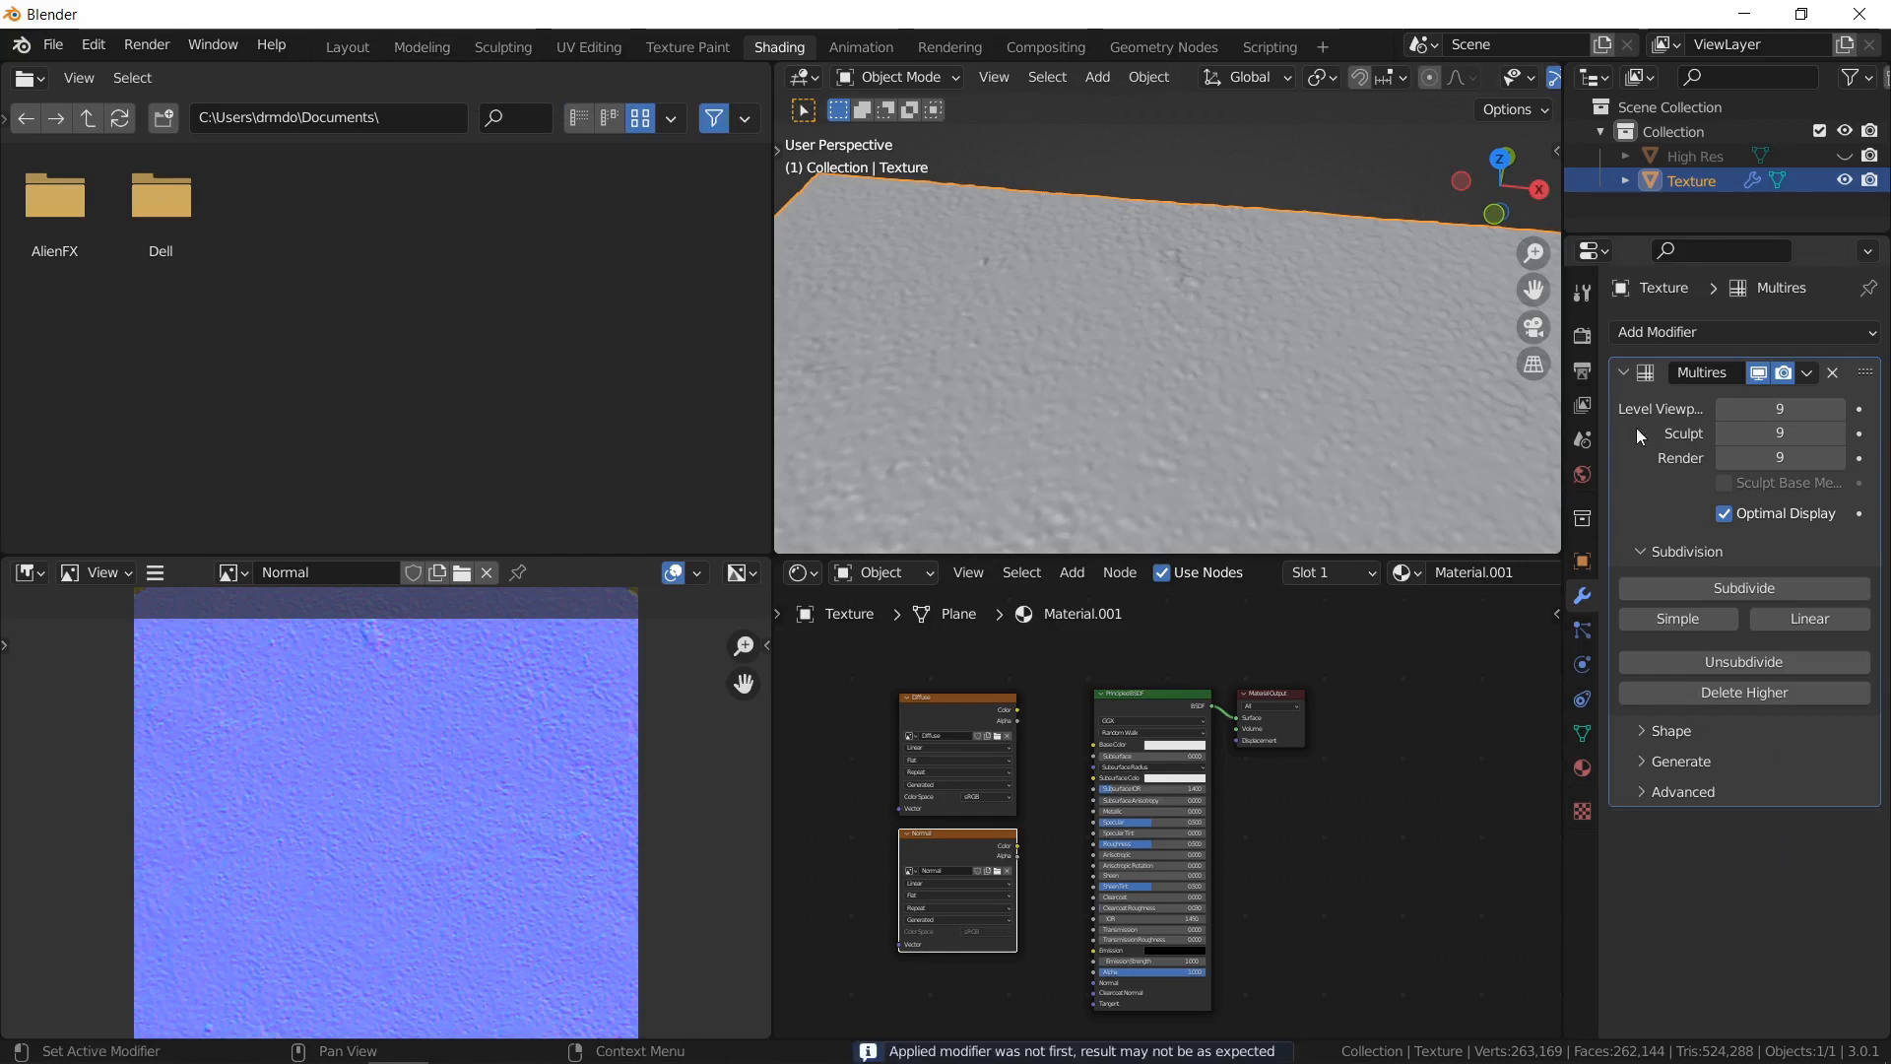
Lower the Multires viewport level to 1, collapse the modifier and show the render settings.
{"action": "left_click", "coordinate": [1723, 408]}
{"action": "left_click", "coordinate": [1723, 407]}
{"action": "left_click", "coordinate": [1723, 407]}
{"action": "left_click", "coordinate": [1723, 408]}
{"action": "left_click", "coordinate": [1722, 408]}
{"action": "left_click", "coordinate": [1723, 408]}
{"action": "left_click", "coordinate": [1723, 408]}
{"action": "left_click", "coordinate": [1723, 408]}
{"action": "left_click", "coordinate": [1623, 372]}
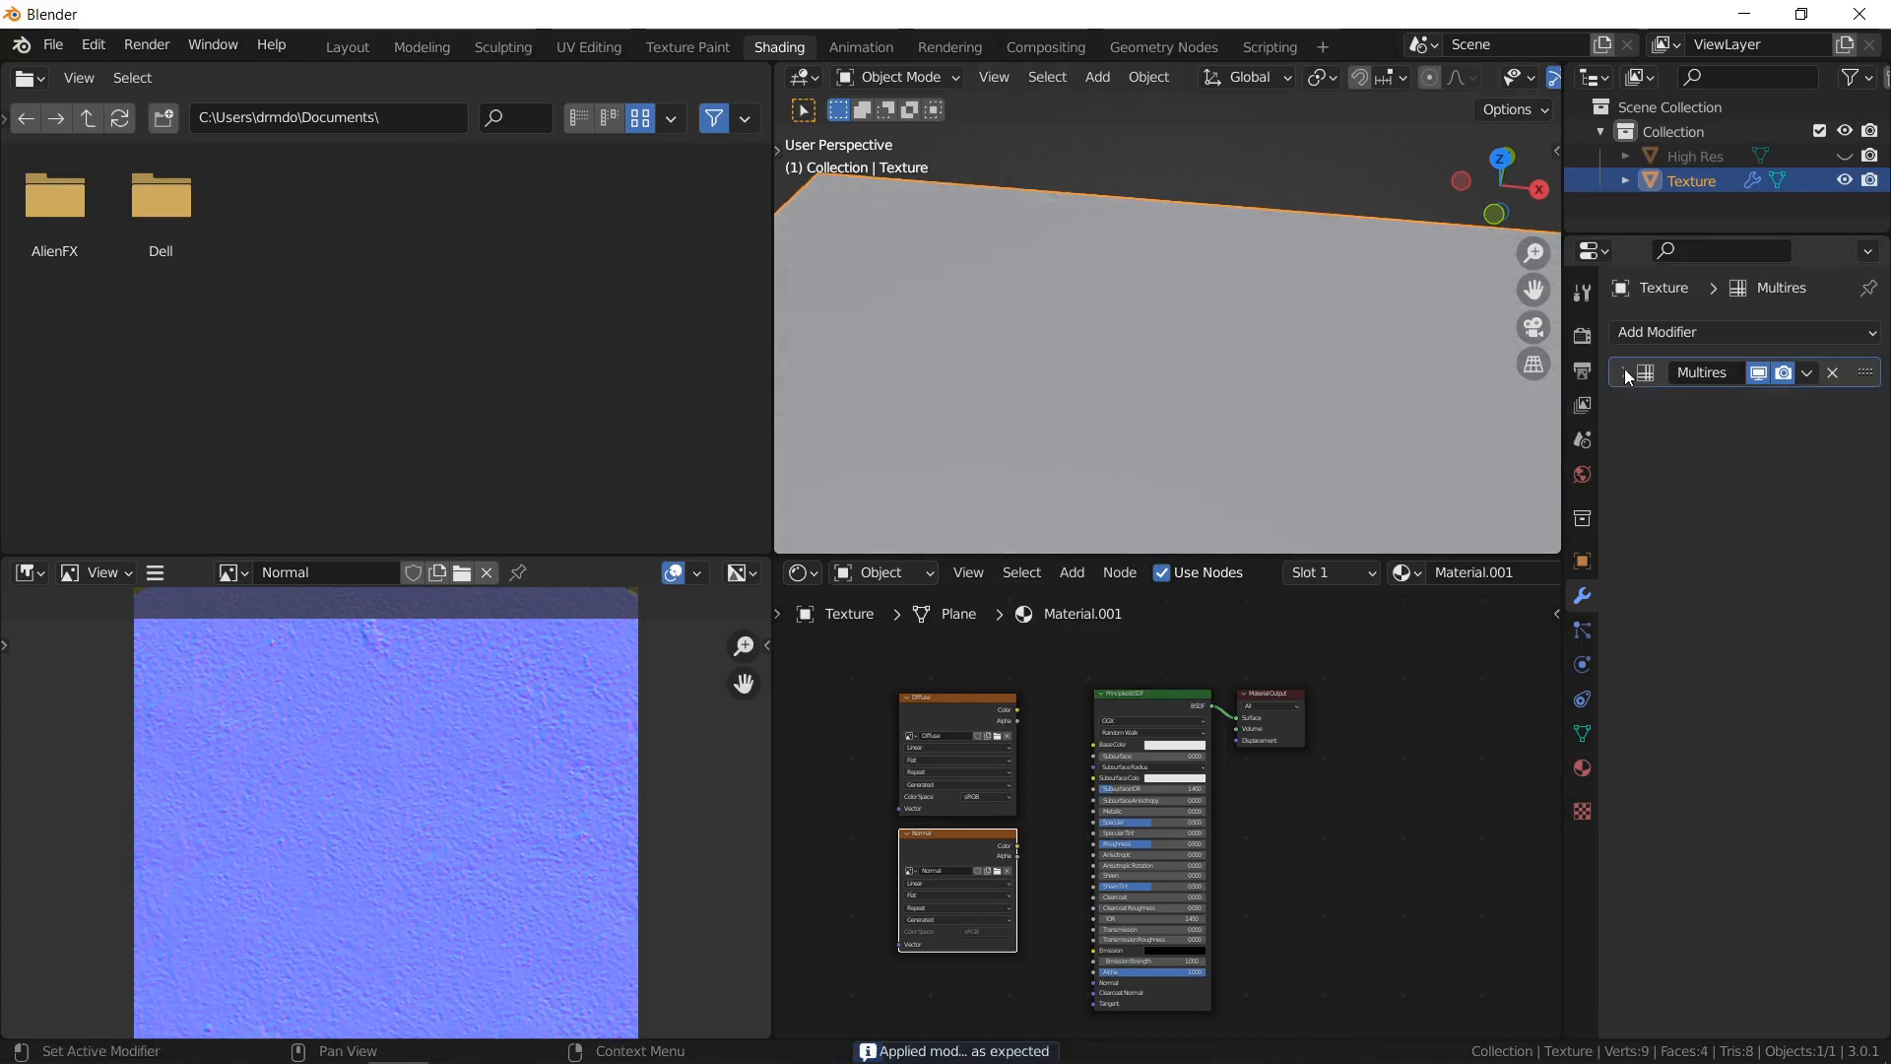
{"action": "left_click", "coordinate": [1583, 332]}
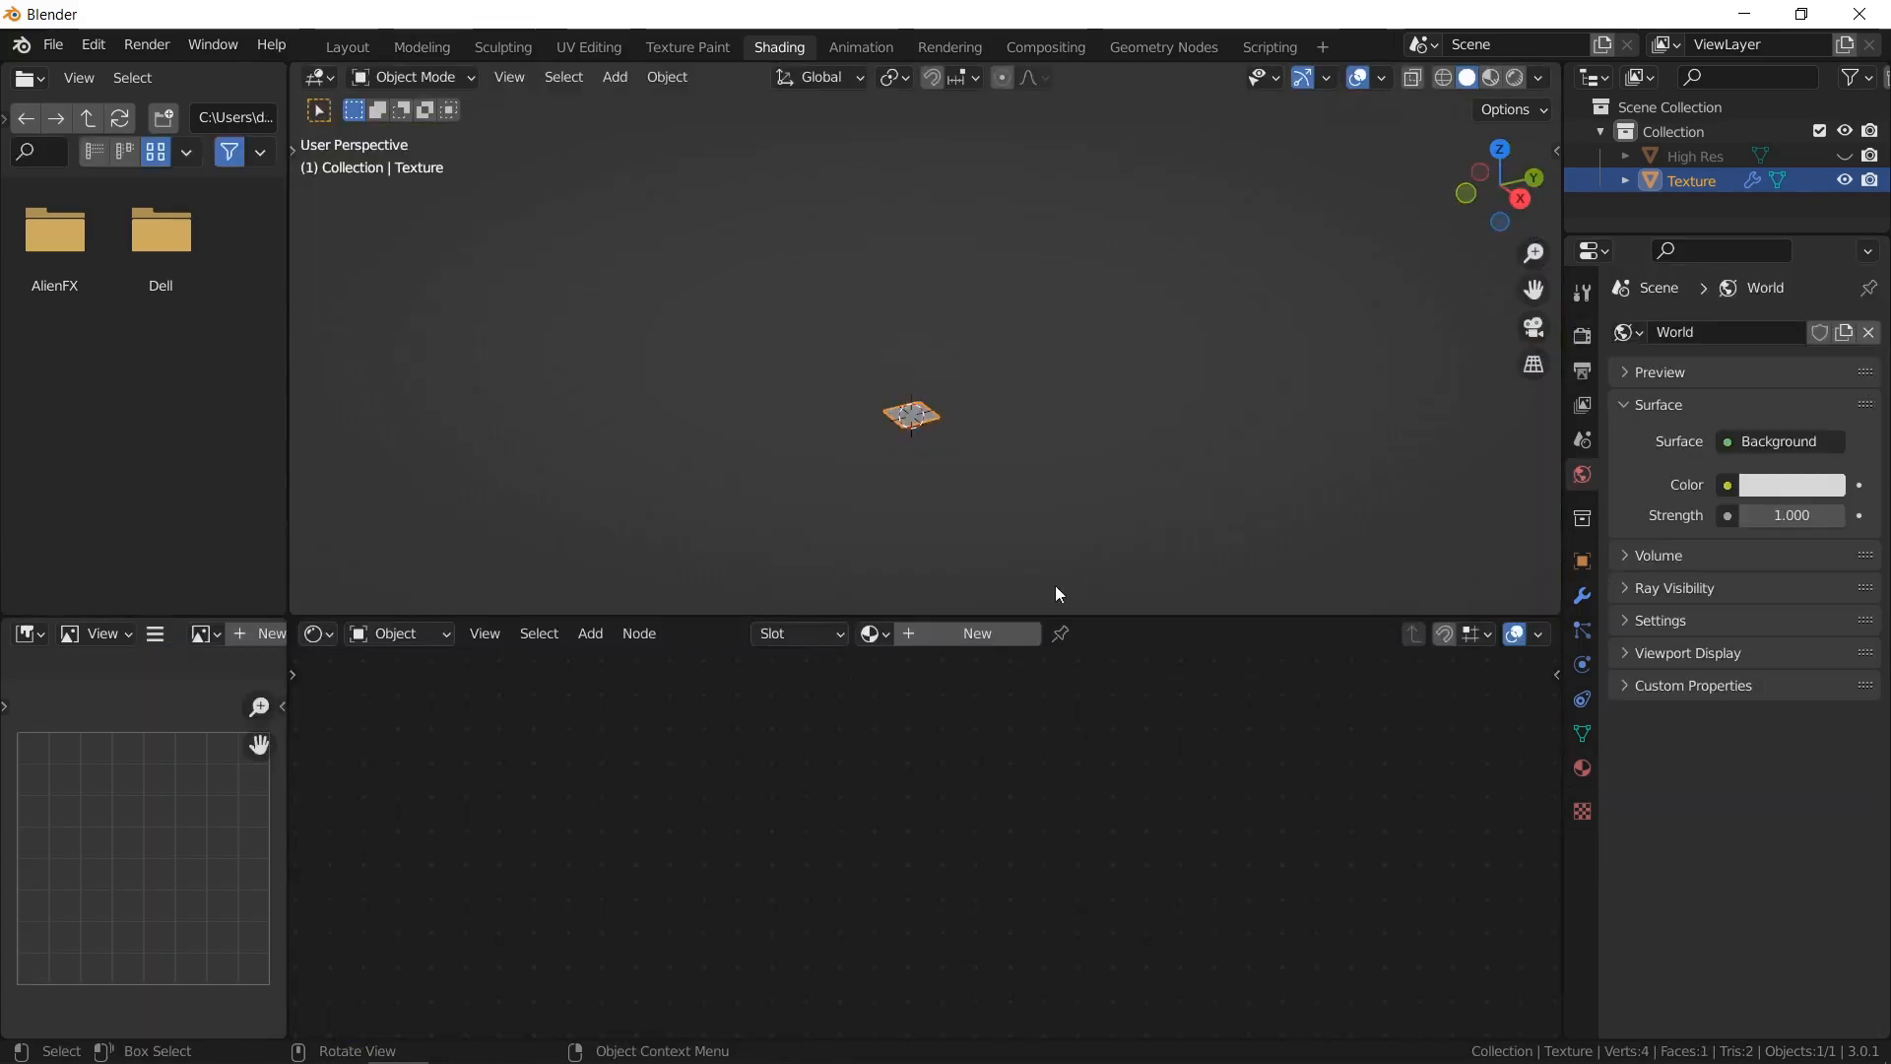
Create a new material on the Texture plane and place two Image Texture nodes beside the Principled BSDF, duplicating the first.
{"action": "left_click", "coordinate": [973, 636]}
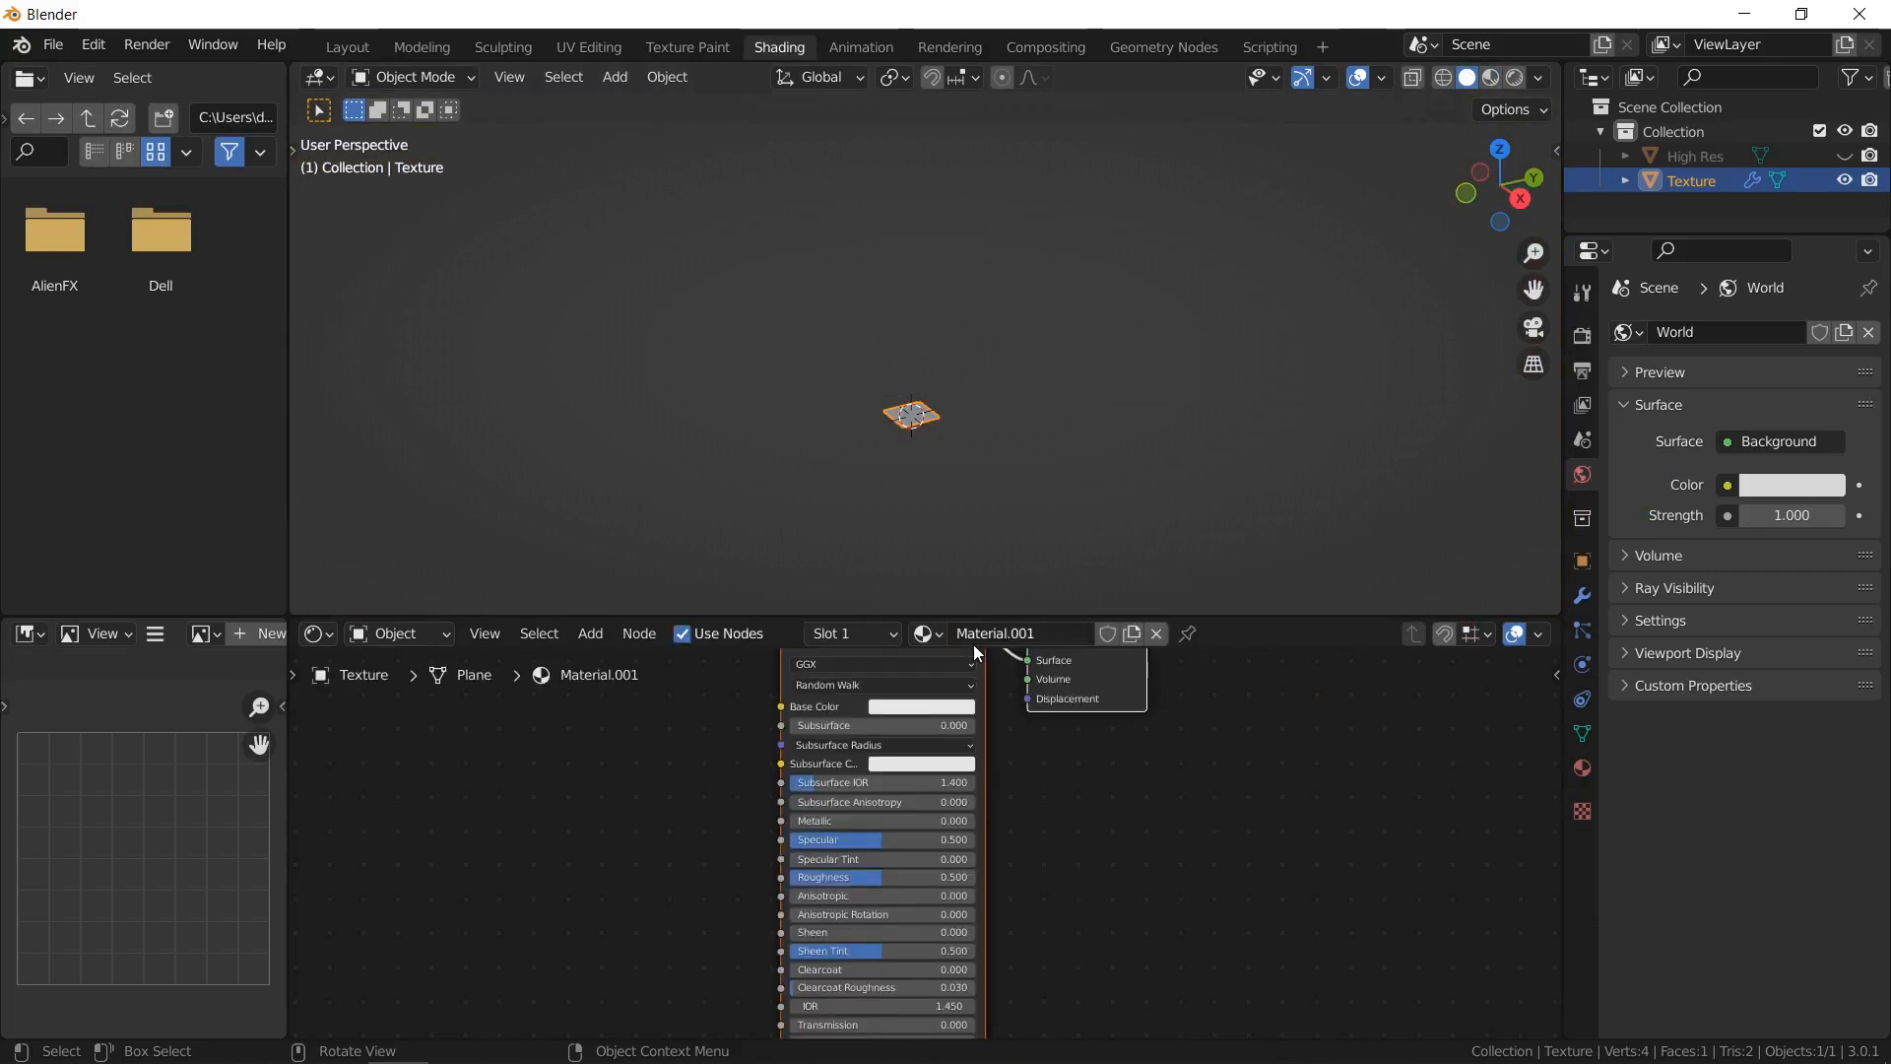
{"action": "key", "text": "shift+a"}
{"action": "left_click", "coordinate": [702, 772]}
{"action": "type", "text": "image"}
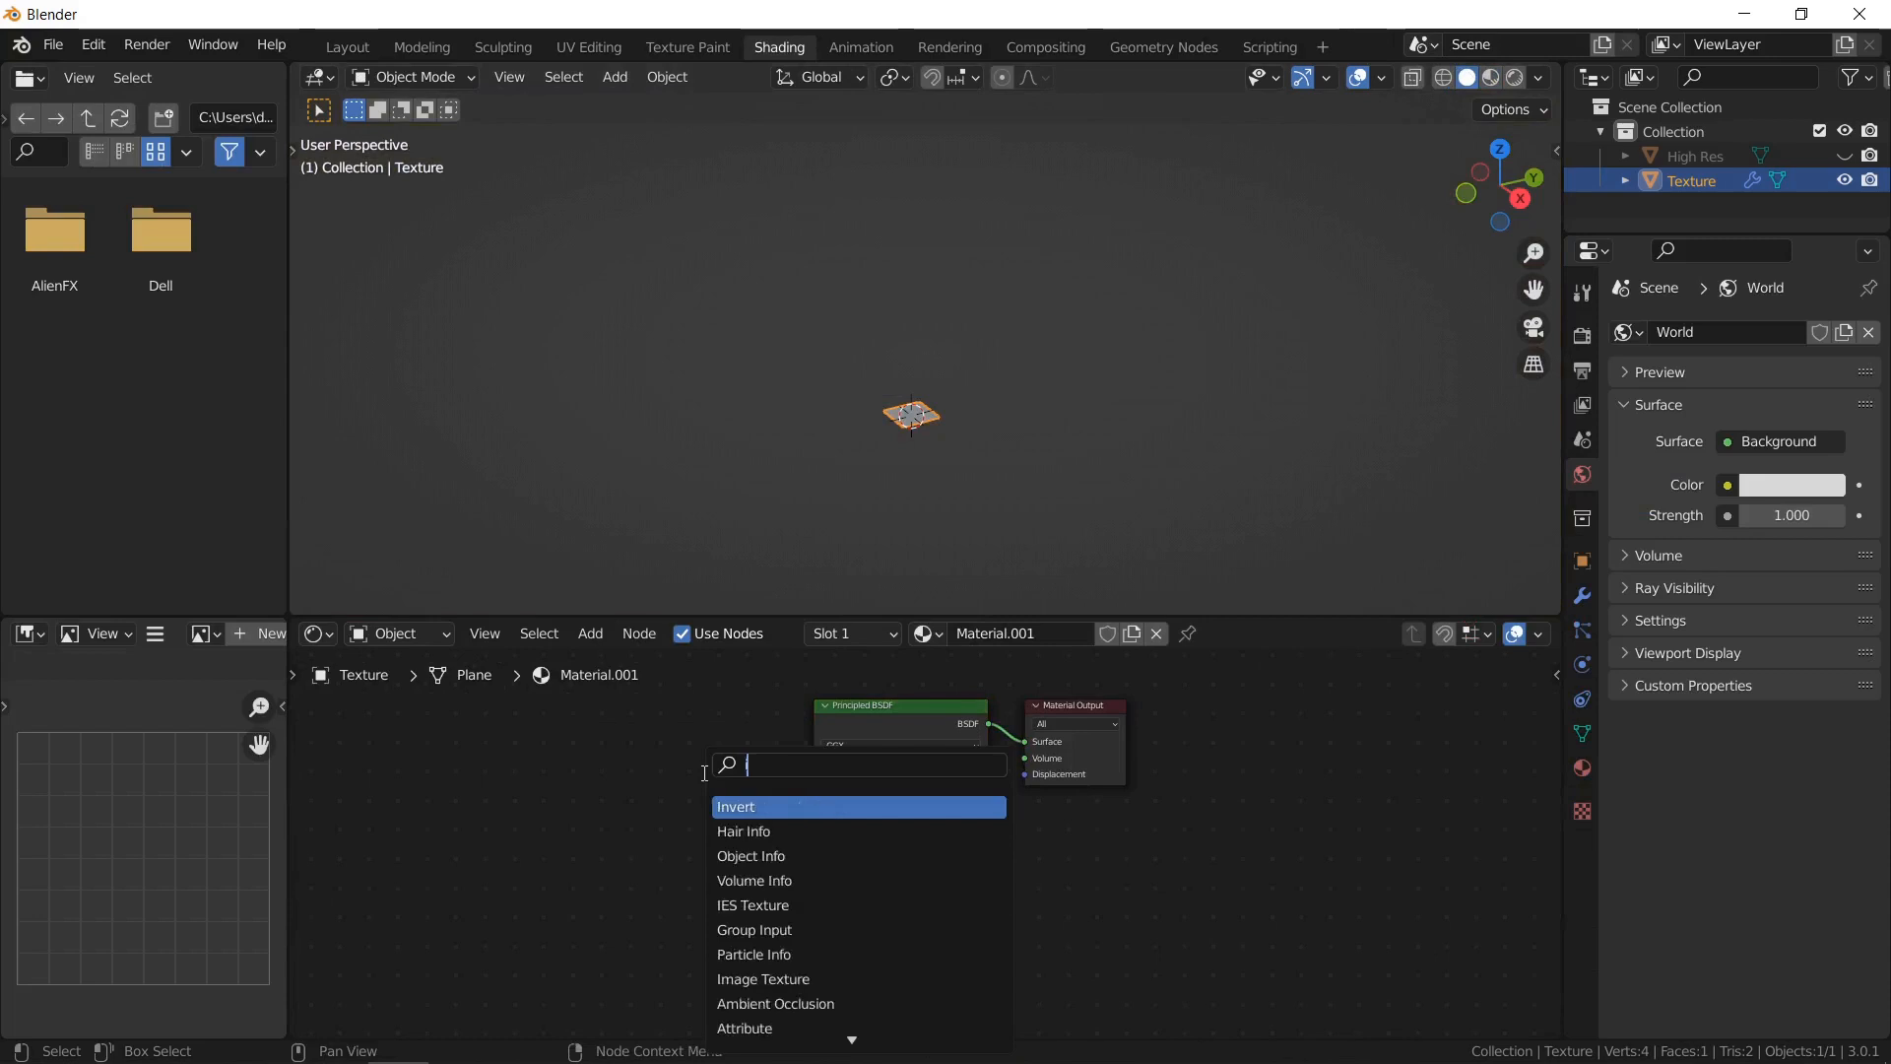
{"action": "key", "text": "Return"}
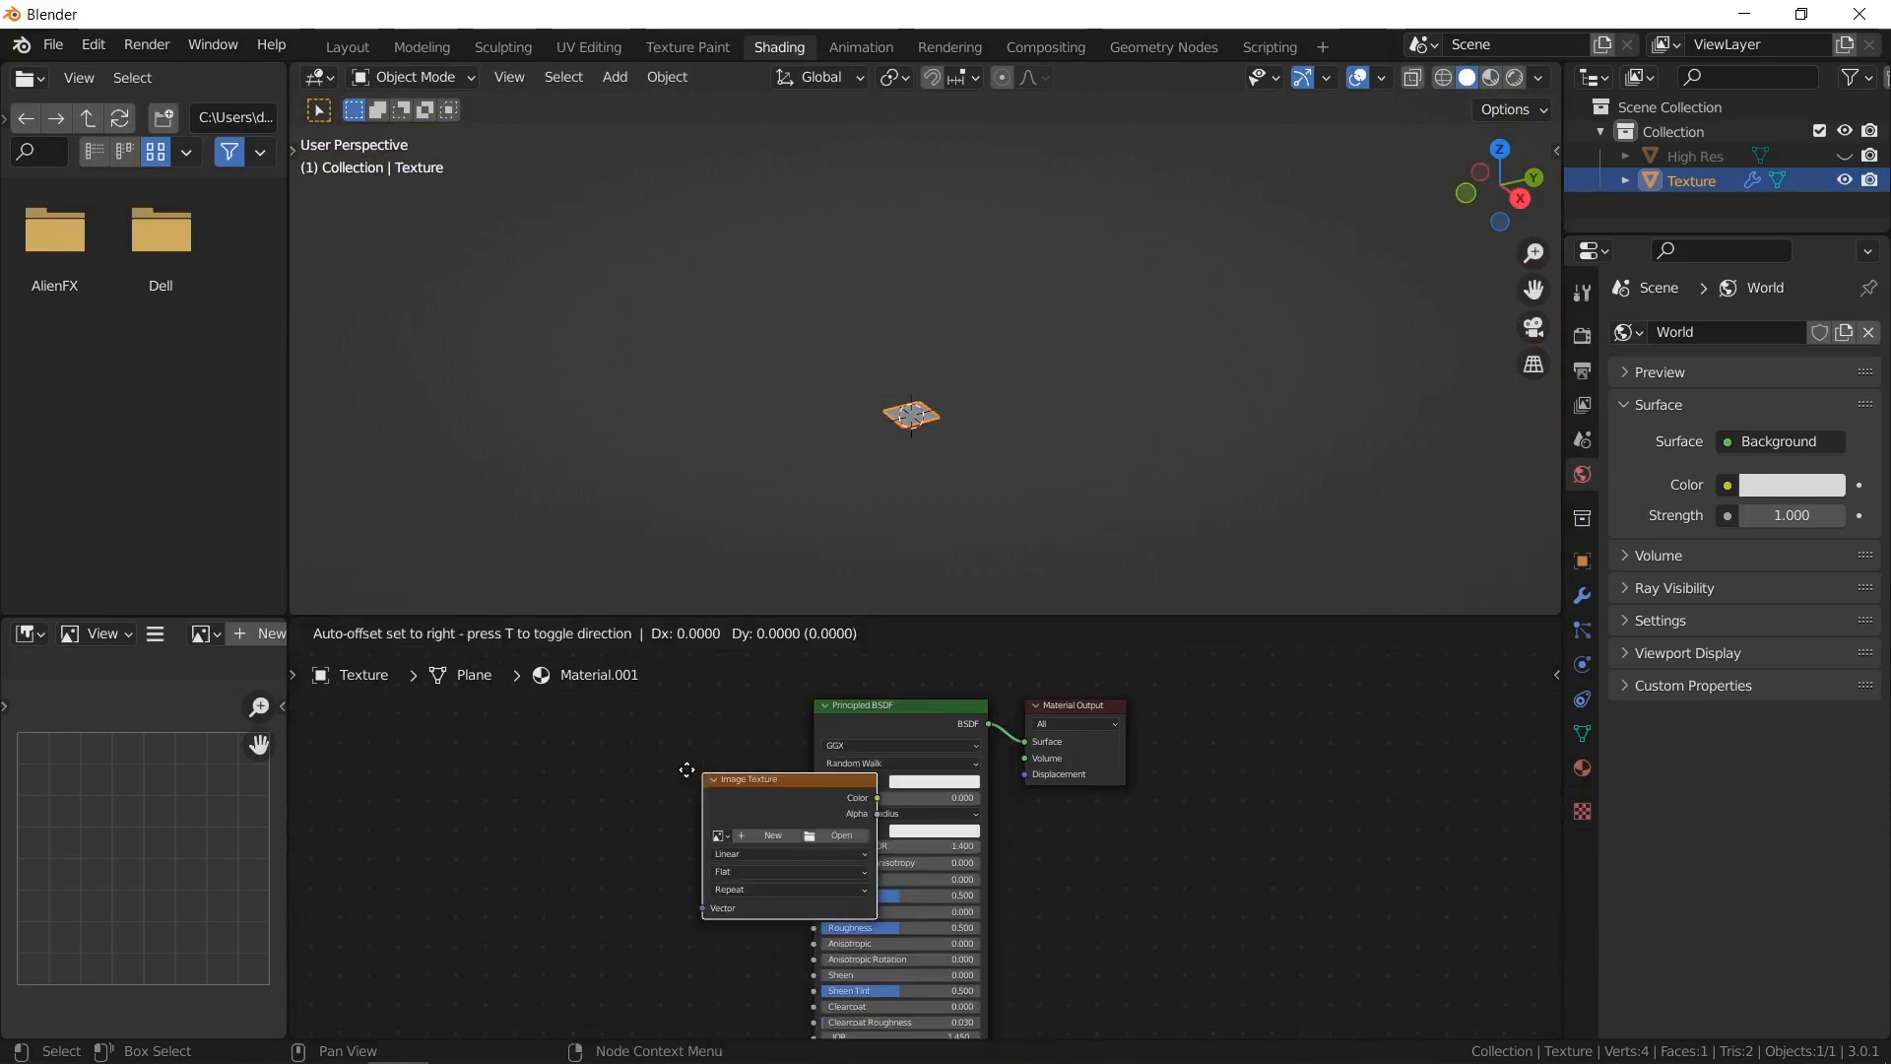
{"action": "left_click", "coordinate": [512, 701]}
{"action": "key", "text": "shift+d"}
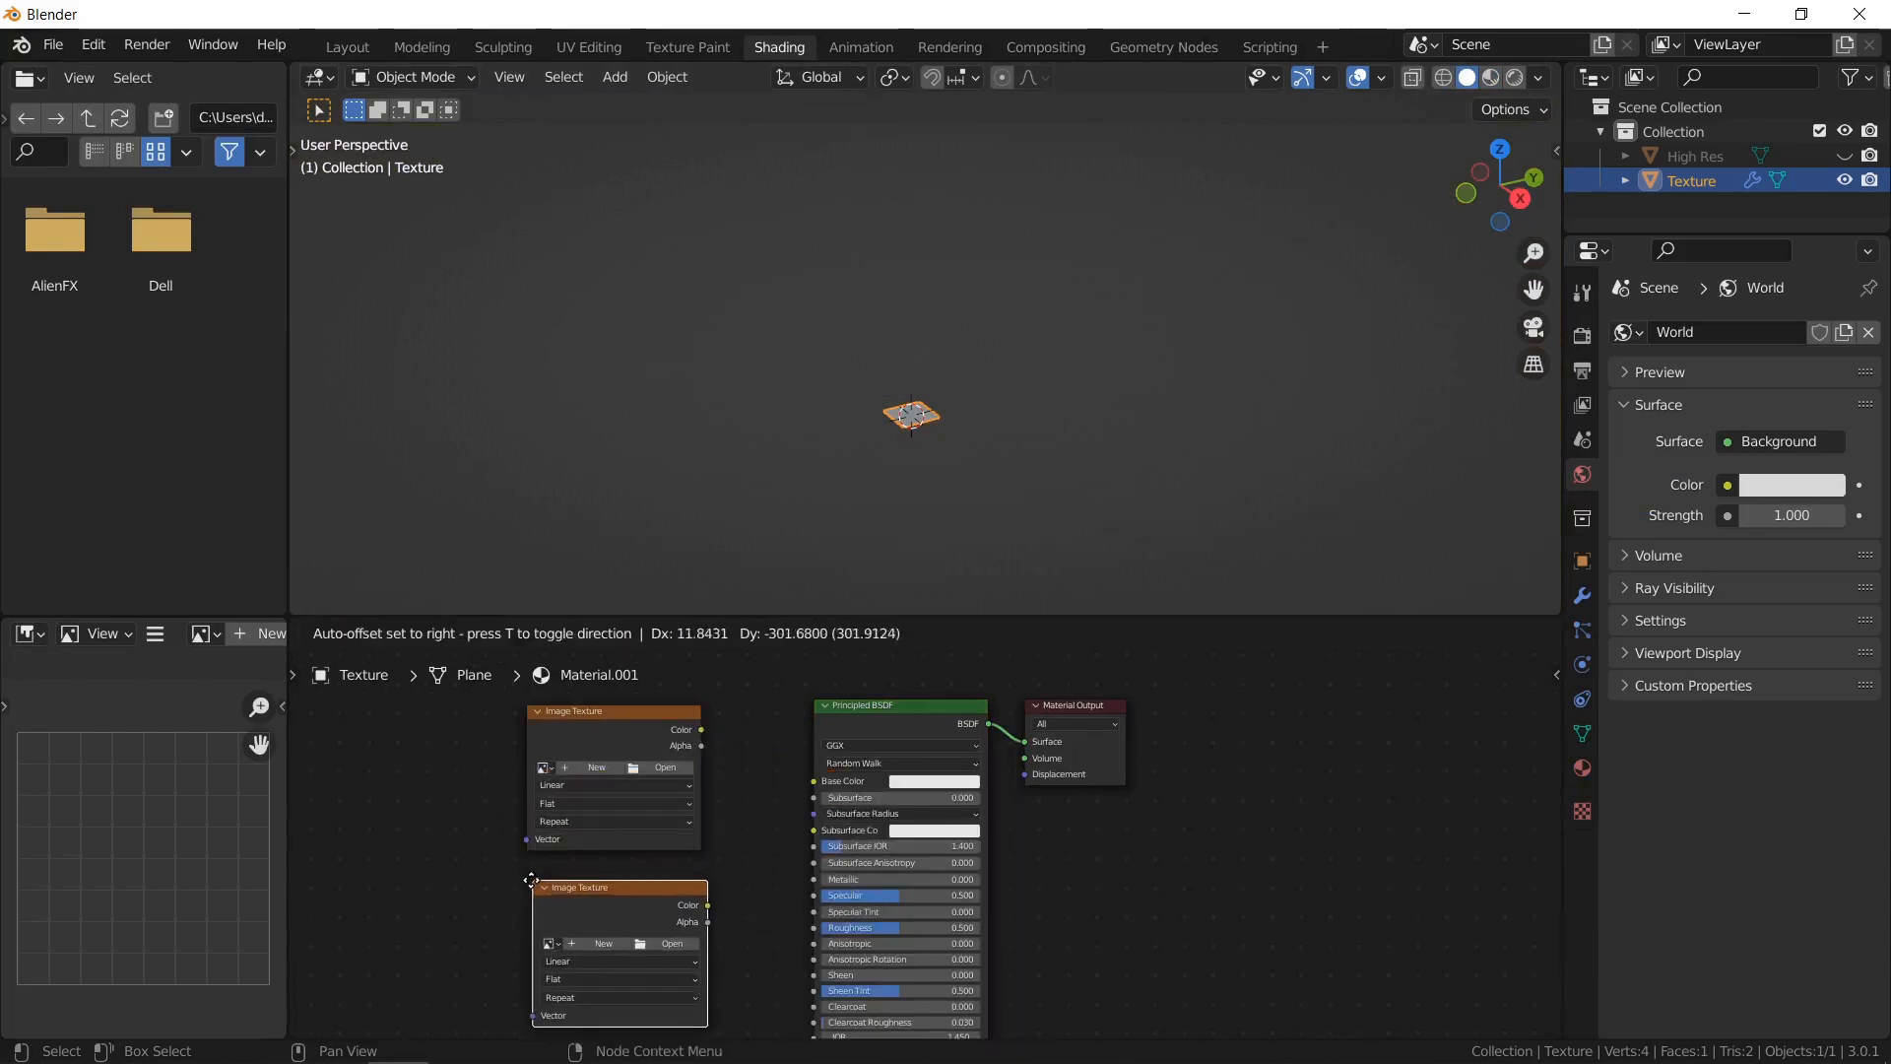
{"action": "left_click", "coordinate": [531, 880]}
Create a new 4096 × 4096 px image named Diffuse in the upper Image Texture node.
{"action": "left_click", "coordinate": [591, 767]}
{"action": "left_click", "coordinate": [614, 802]}
{"action": "type", "text": "Con"}
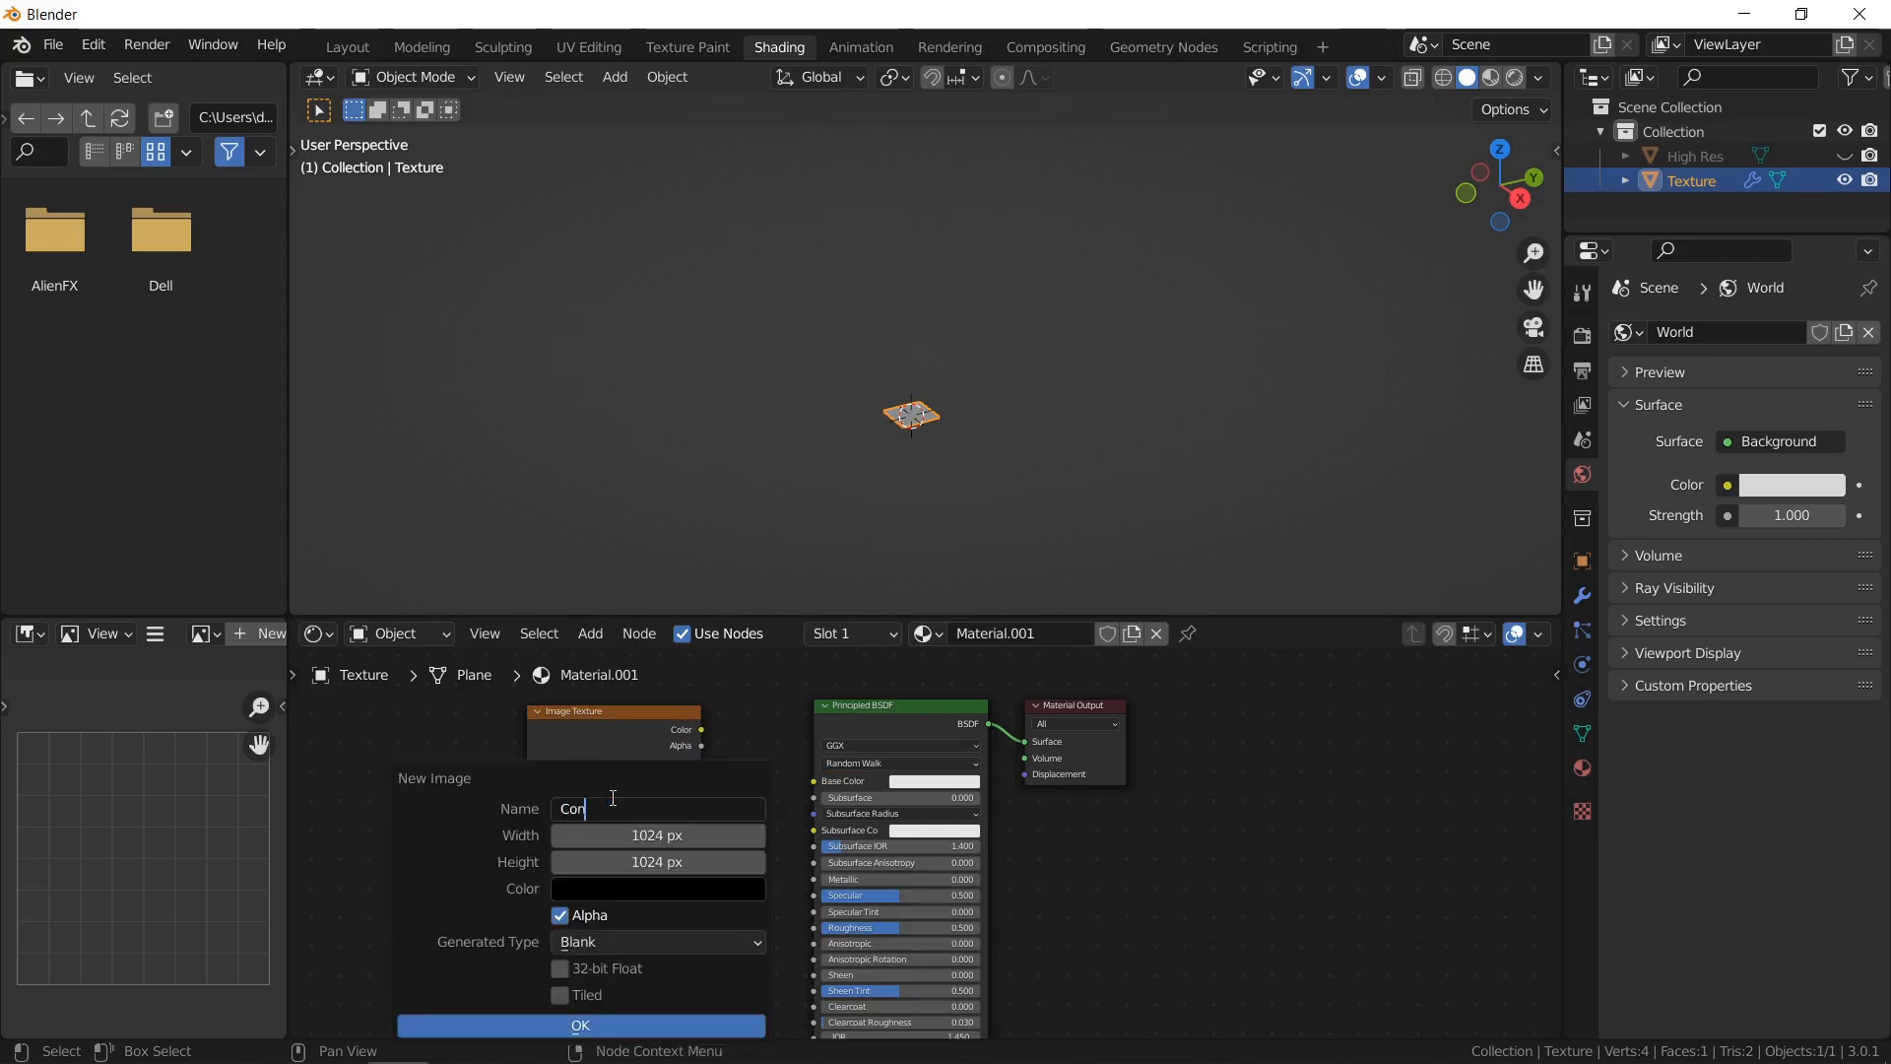
{"action": "type", "text": "Diffuse"}
{"action": "key", "text": "Return"}
{"action": "left_click", "coordinate": [688, 835]}
{"action": "type", "text": "409"}
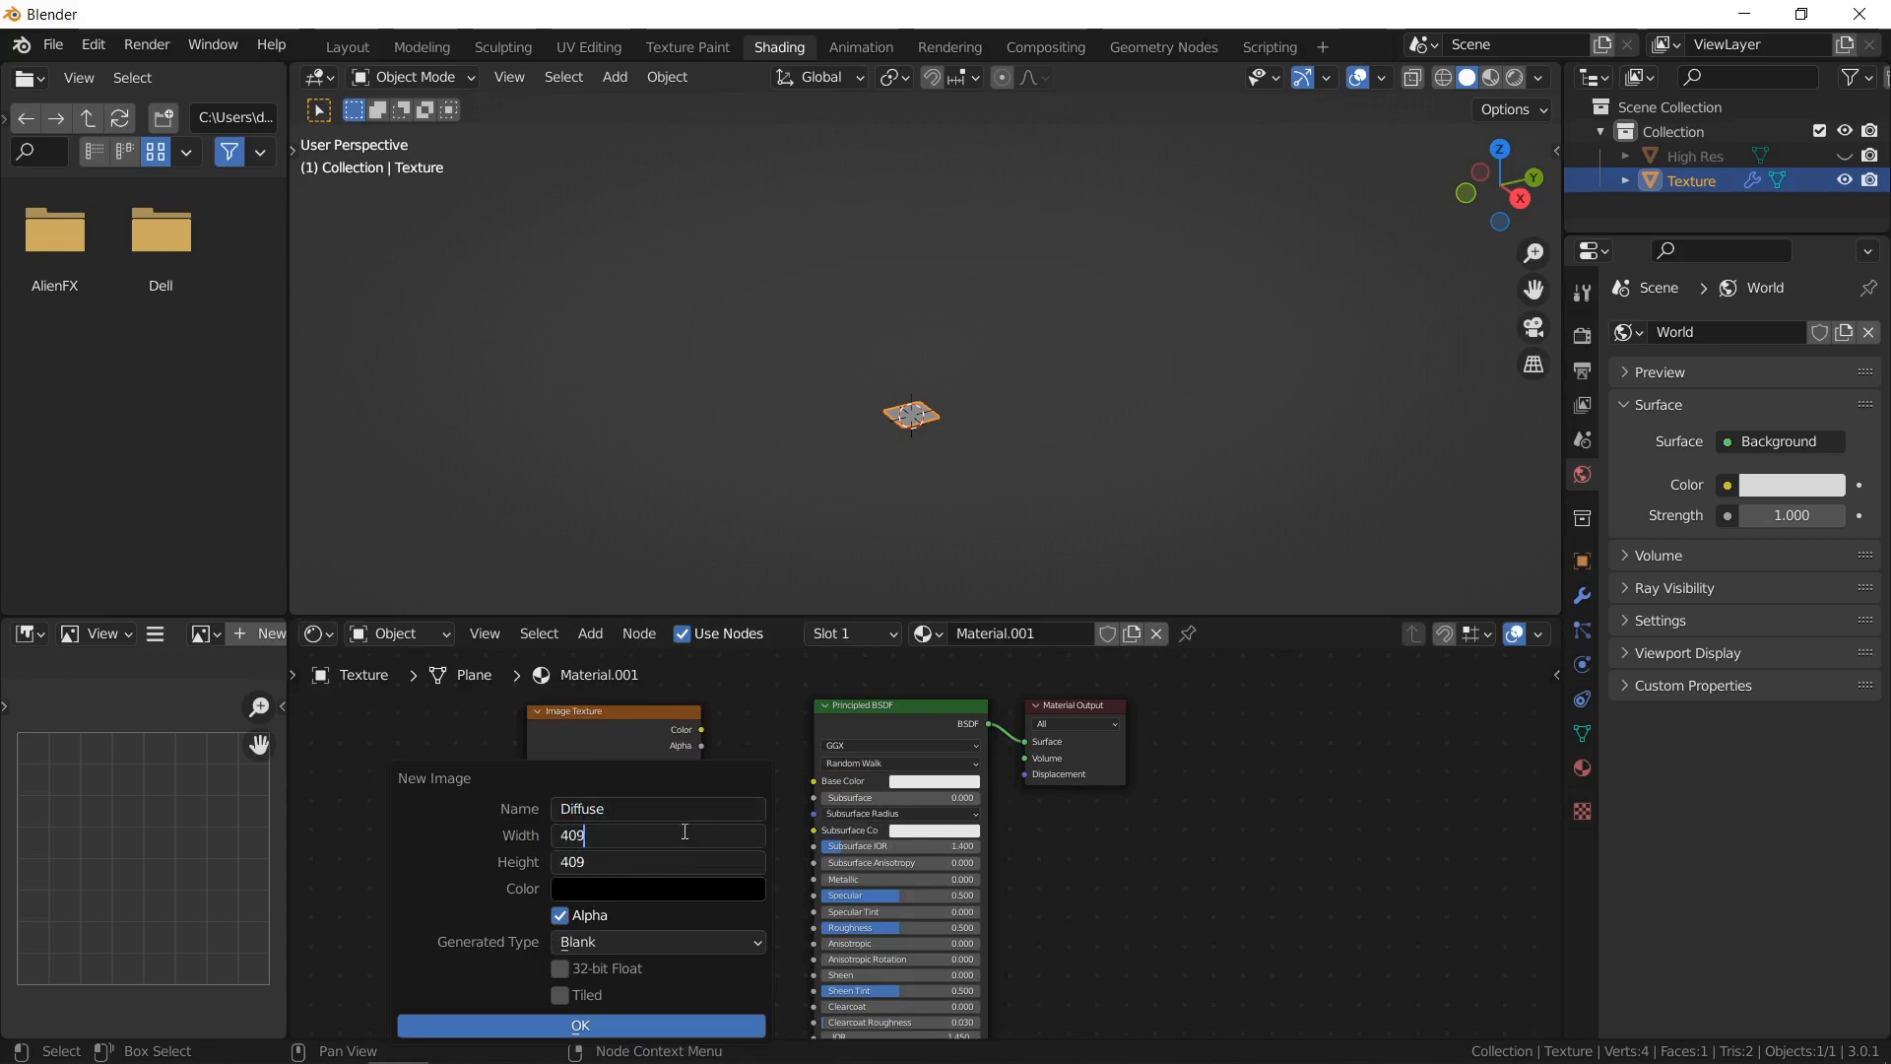
{"action": "key", "text": "Return"}
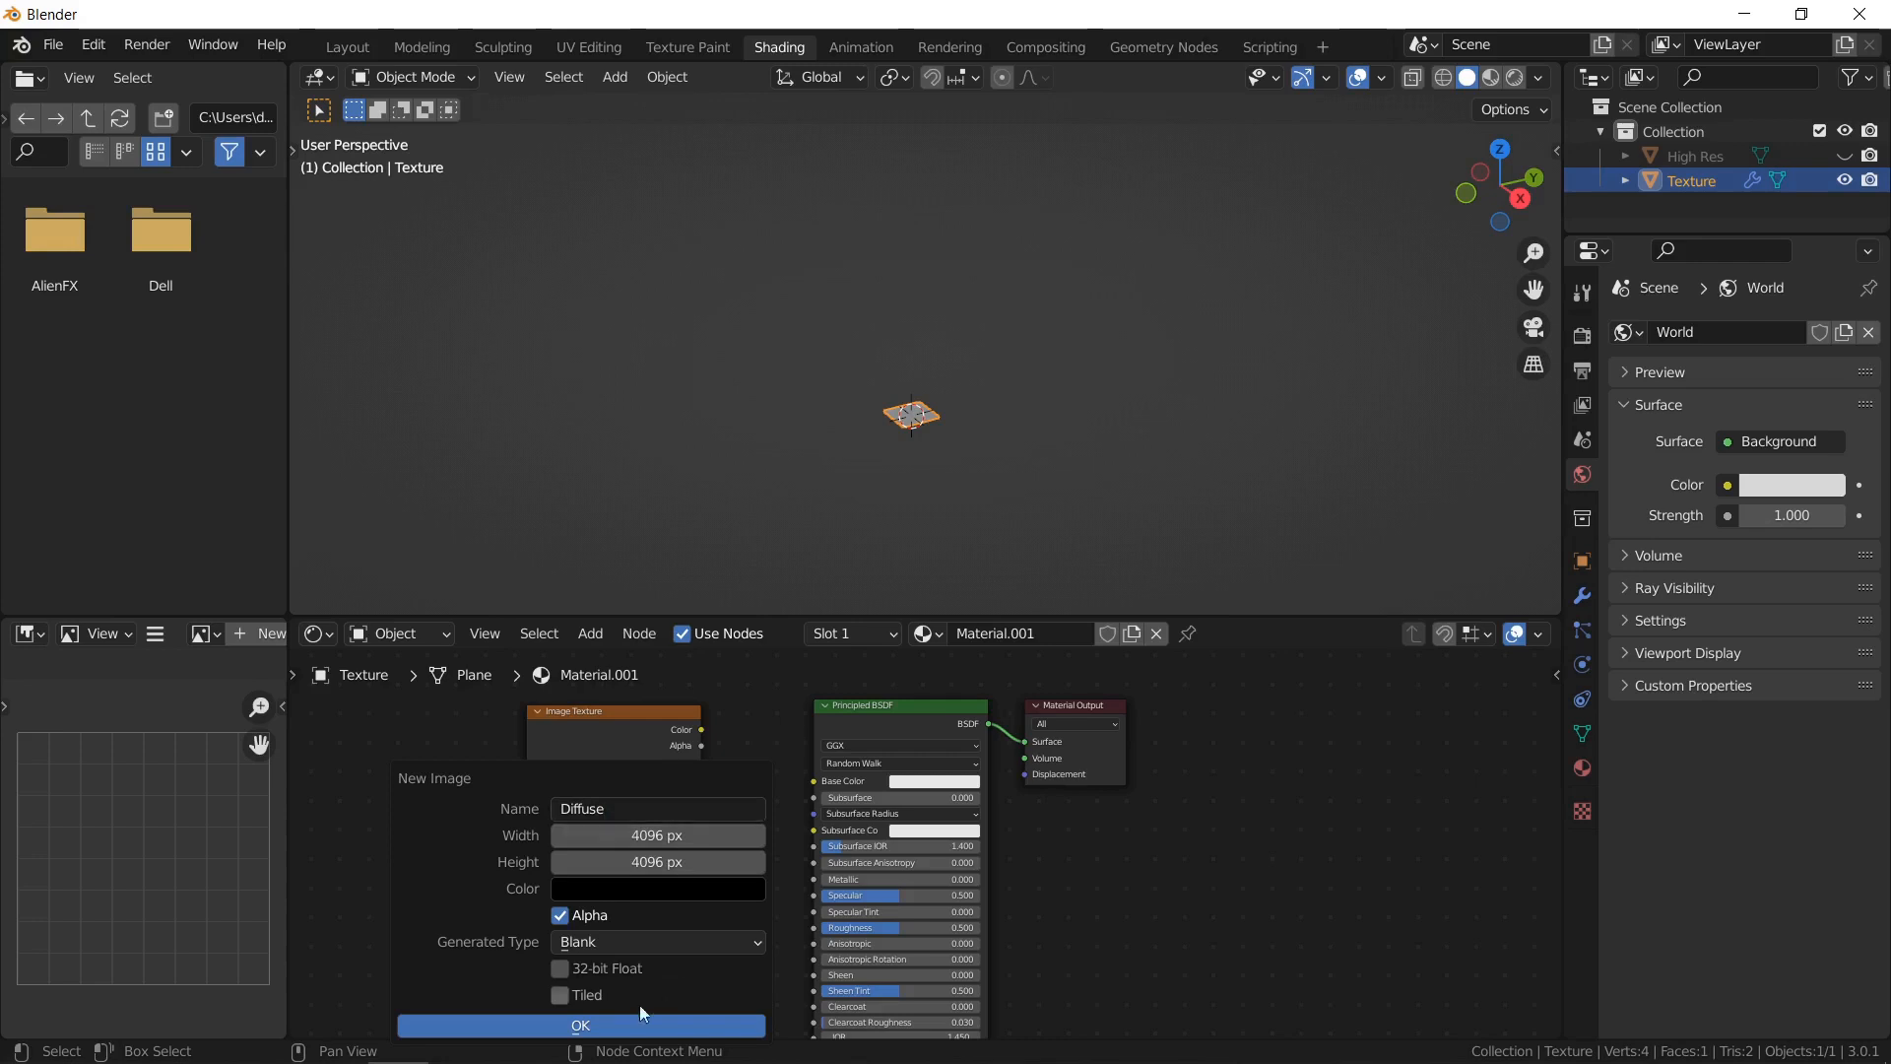
{"action": "left_click", "coordinate": [581, 1026]}
Create a new 4096 × 4096 px image named Normal in the lower Image Texture node.
{"action": "left_click_drag", "start_coordinate": [617, 836], "coordinate": [617, 864]}
{"action": "left_click", "coordinate": [607, 920]}
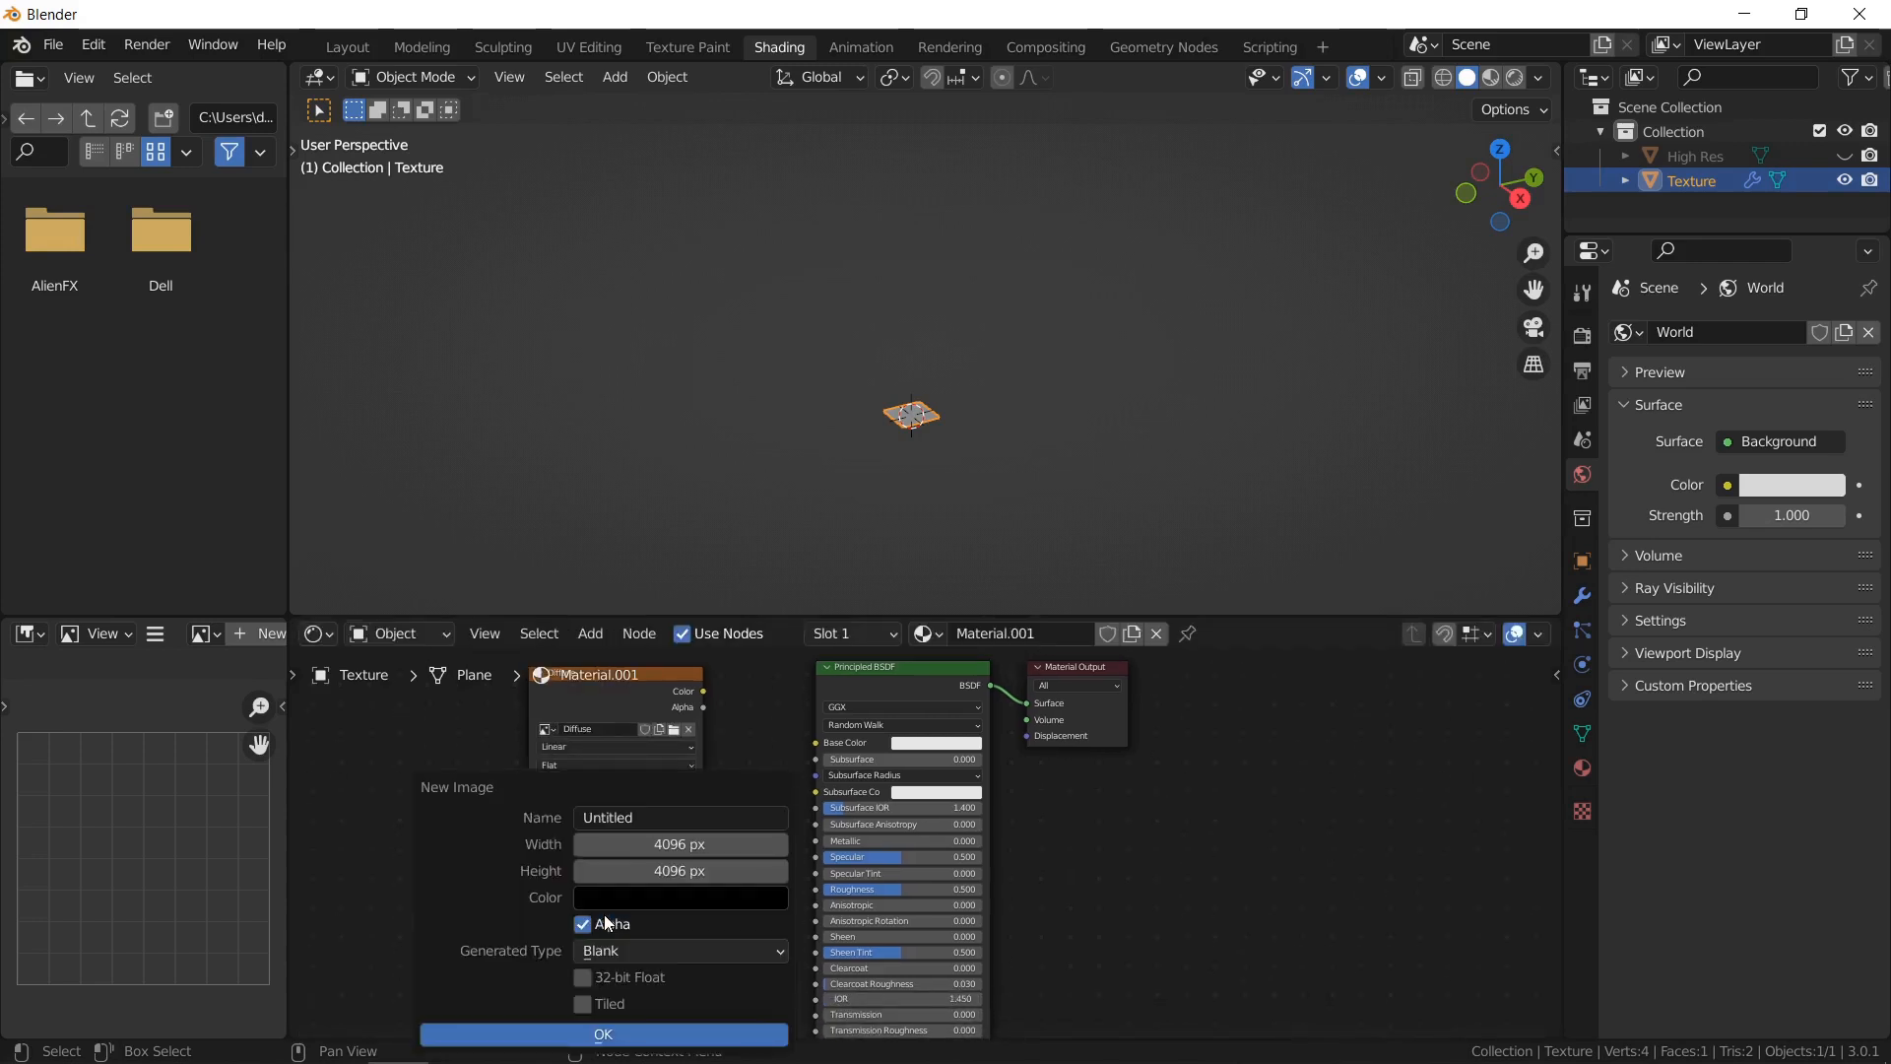
{"action": "type", "text": "Normal"}
{"action": "key", "text": "Return"}
{"action": "left_click", "coordinate": [658, 1034]}
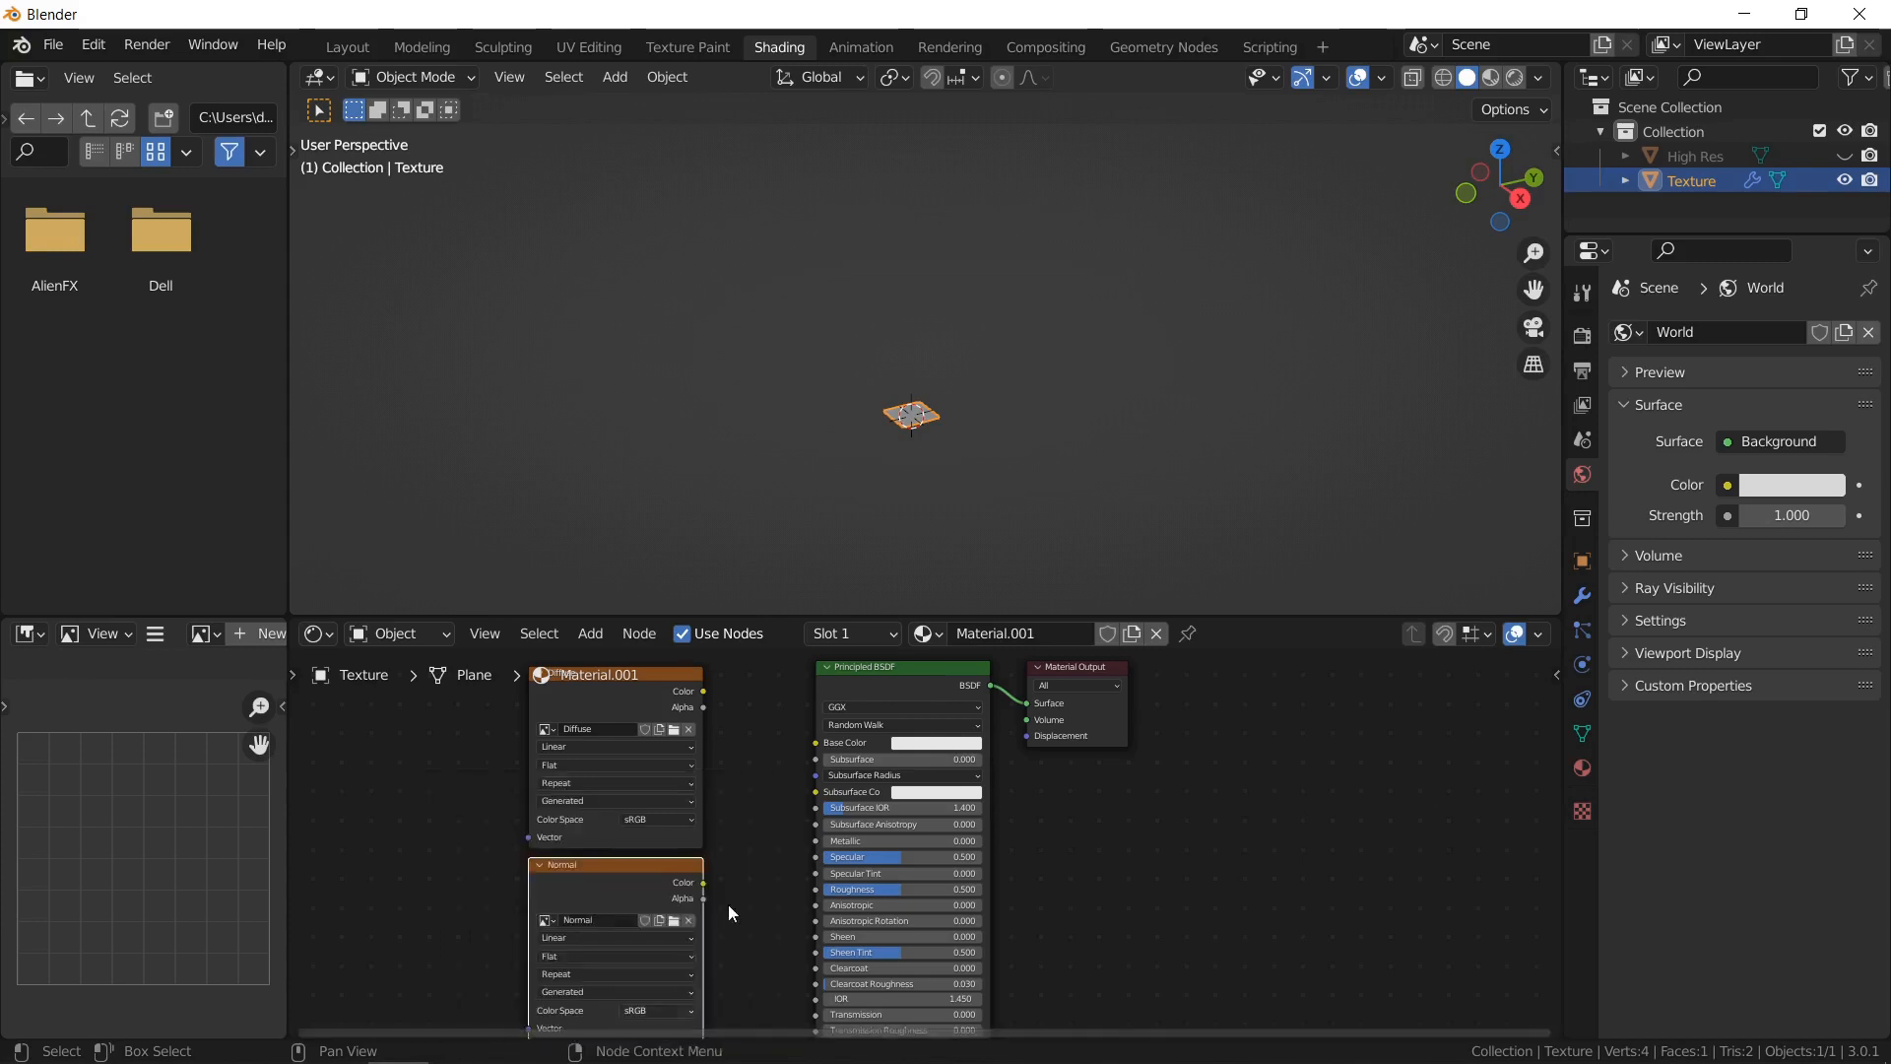
Separate the Normal image node slightly from the Diffuse one, select the Texture plane and set the Cycles render Max Samples to 5.
{"action": "left_click_drag", "start_coordinate": [629, 867], "coordinate": [629, 876]}
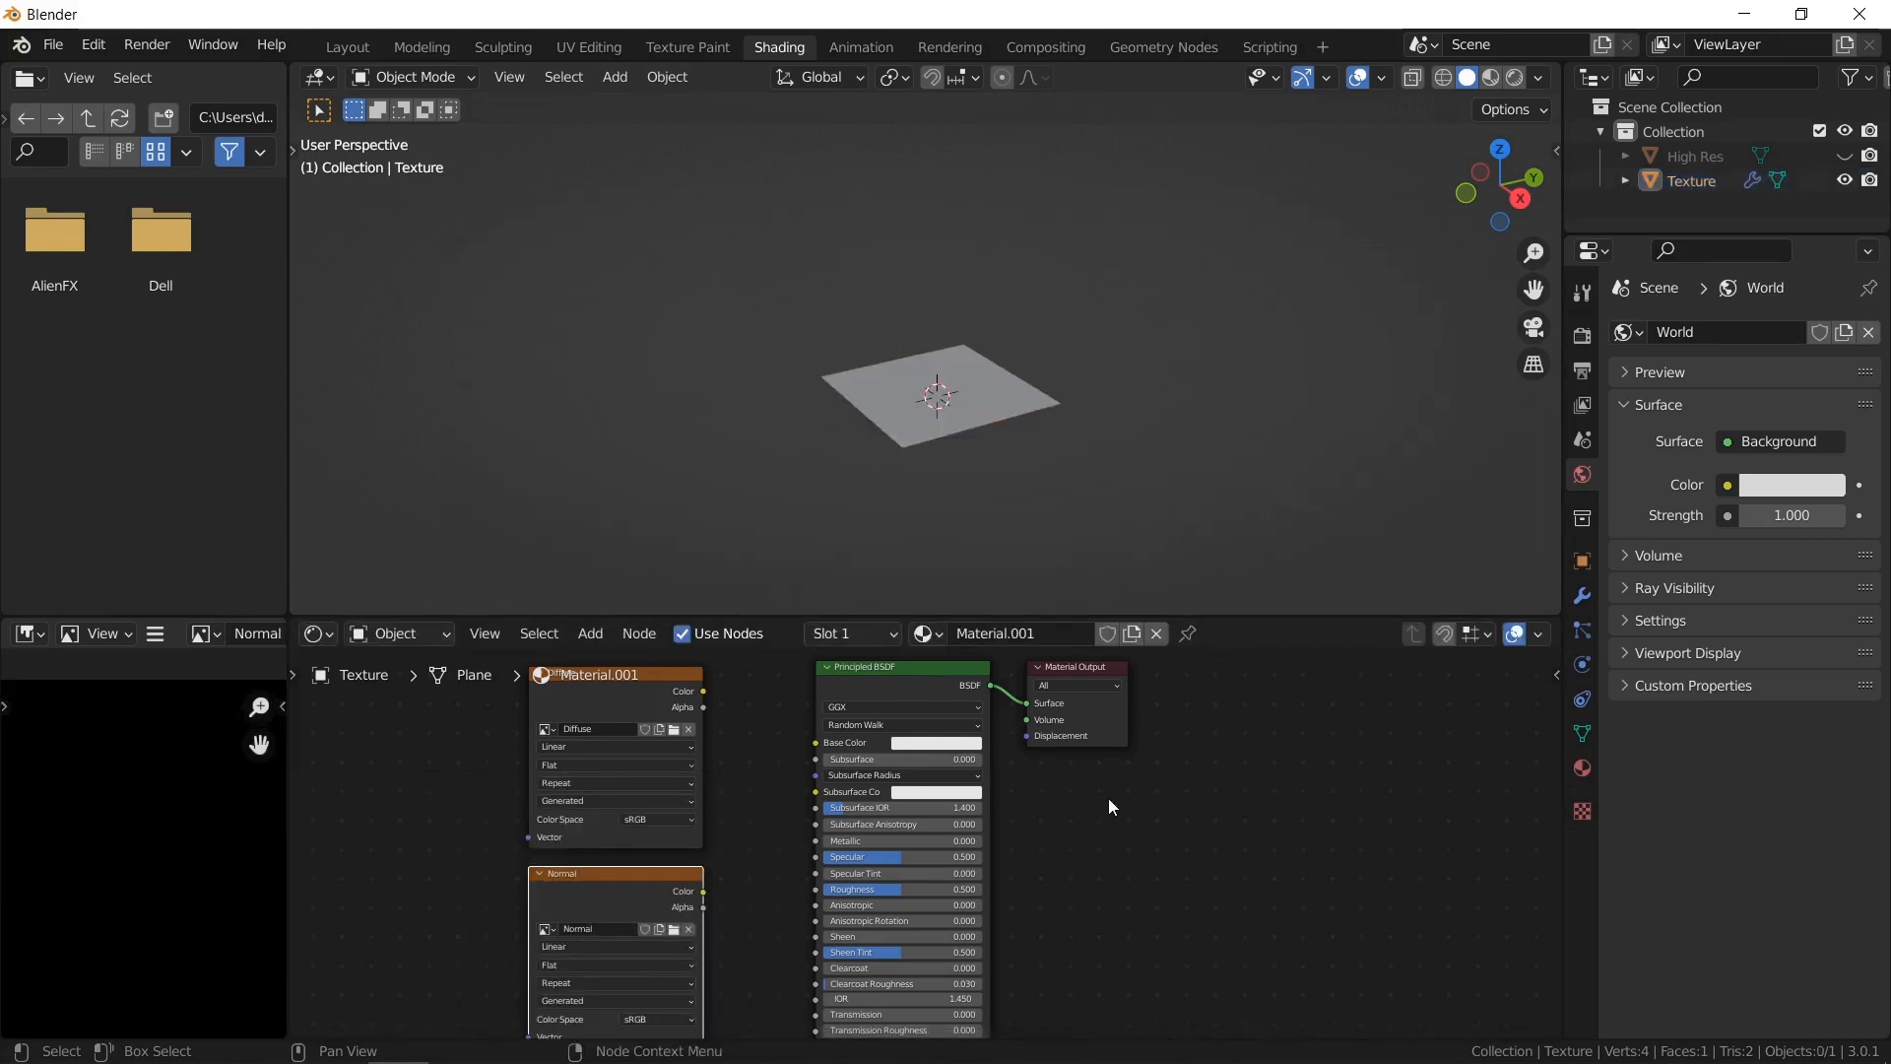
{"action": "left_click", "coordinate": [1108, 798]}
{"action": "left_click", "coordinate": [1582, 335]}
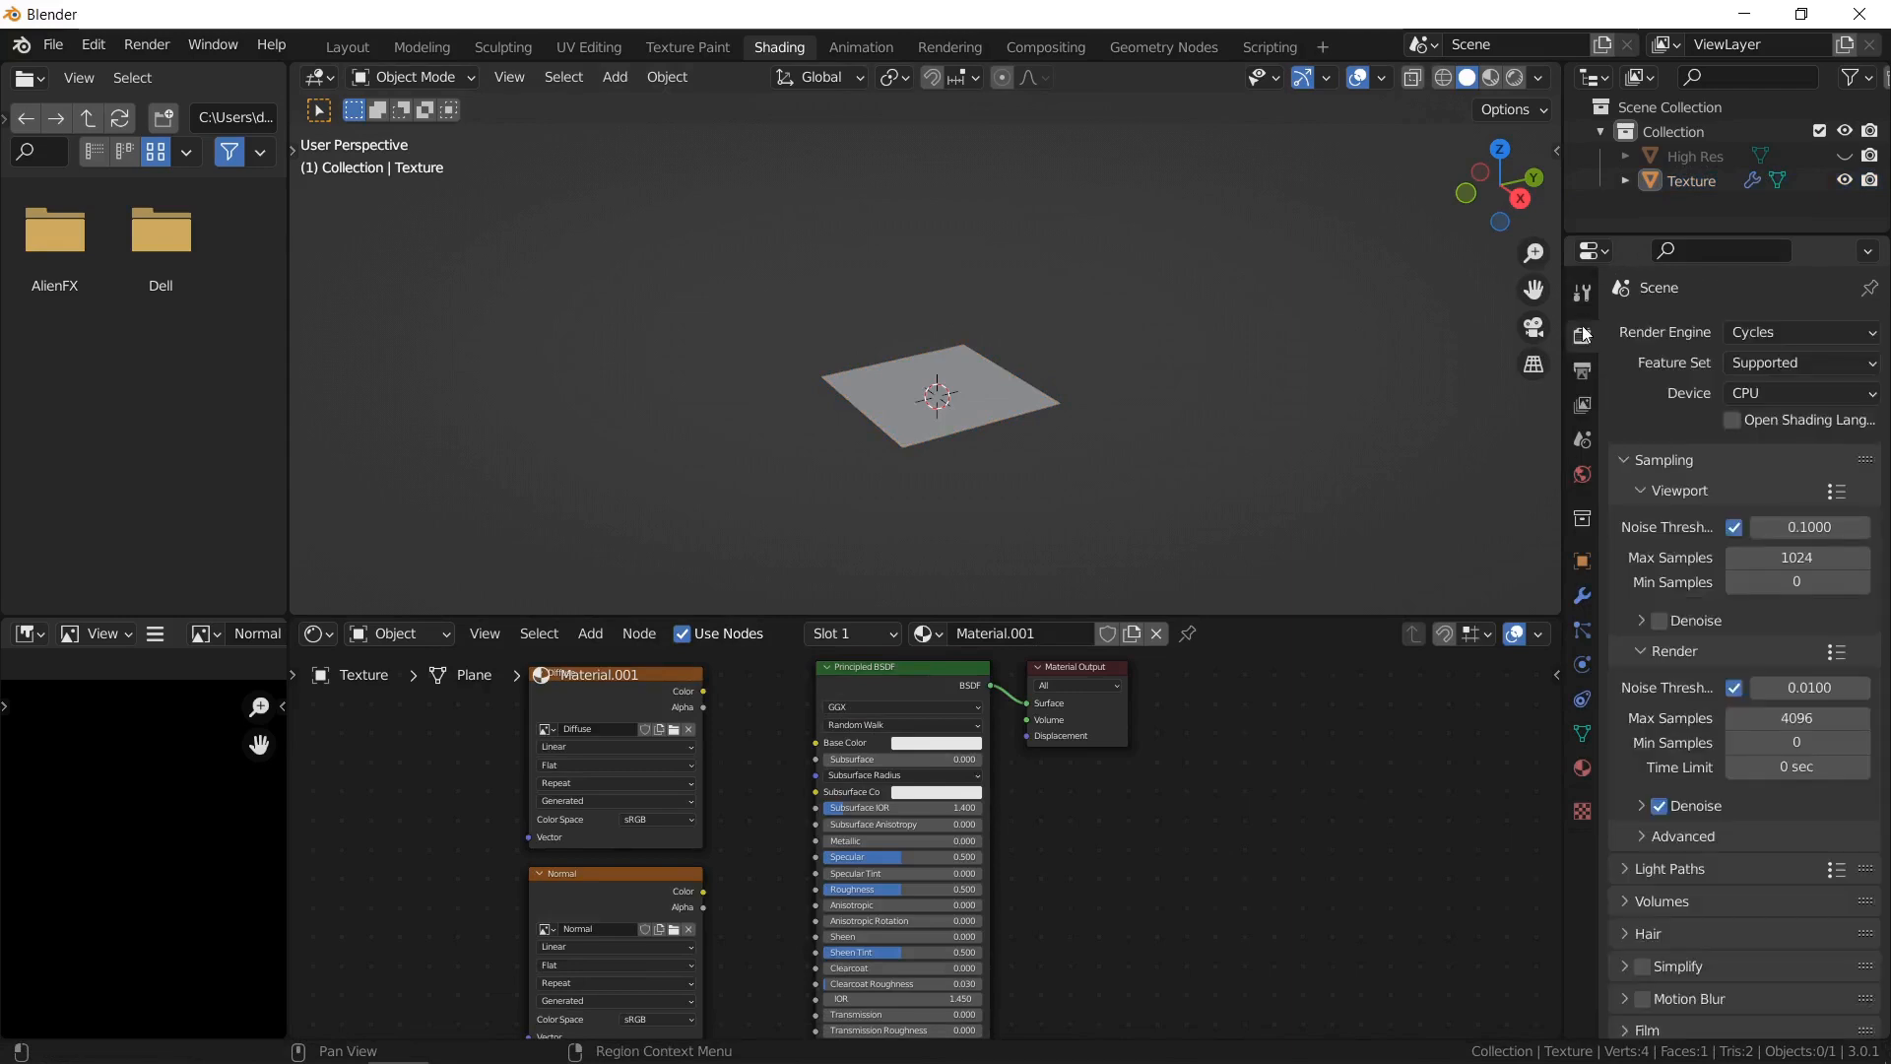
{"action": "left_click", "coordinate": [1688, 177]}
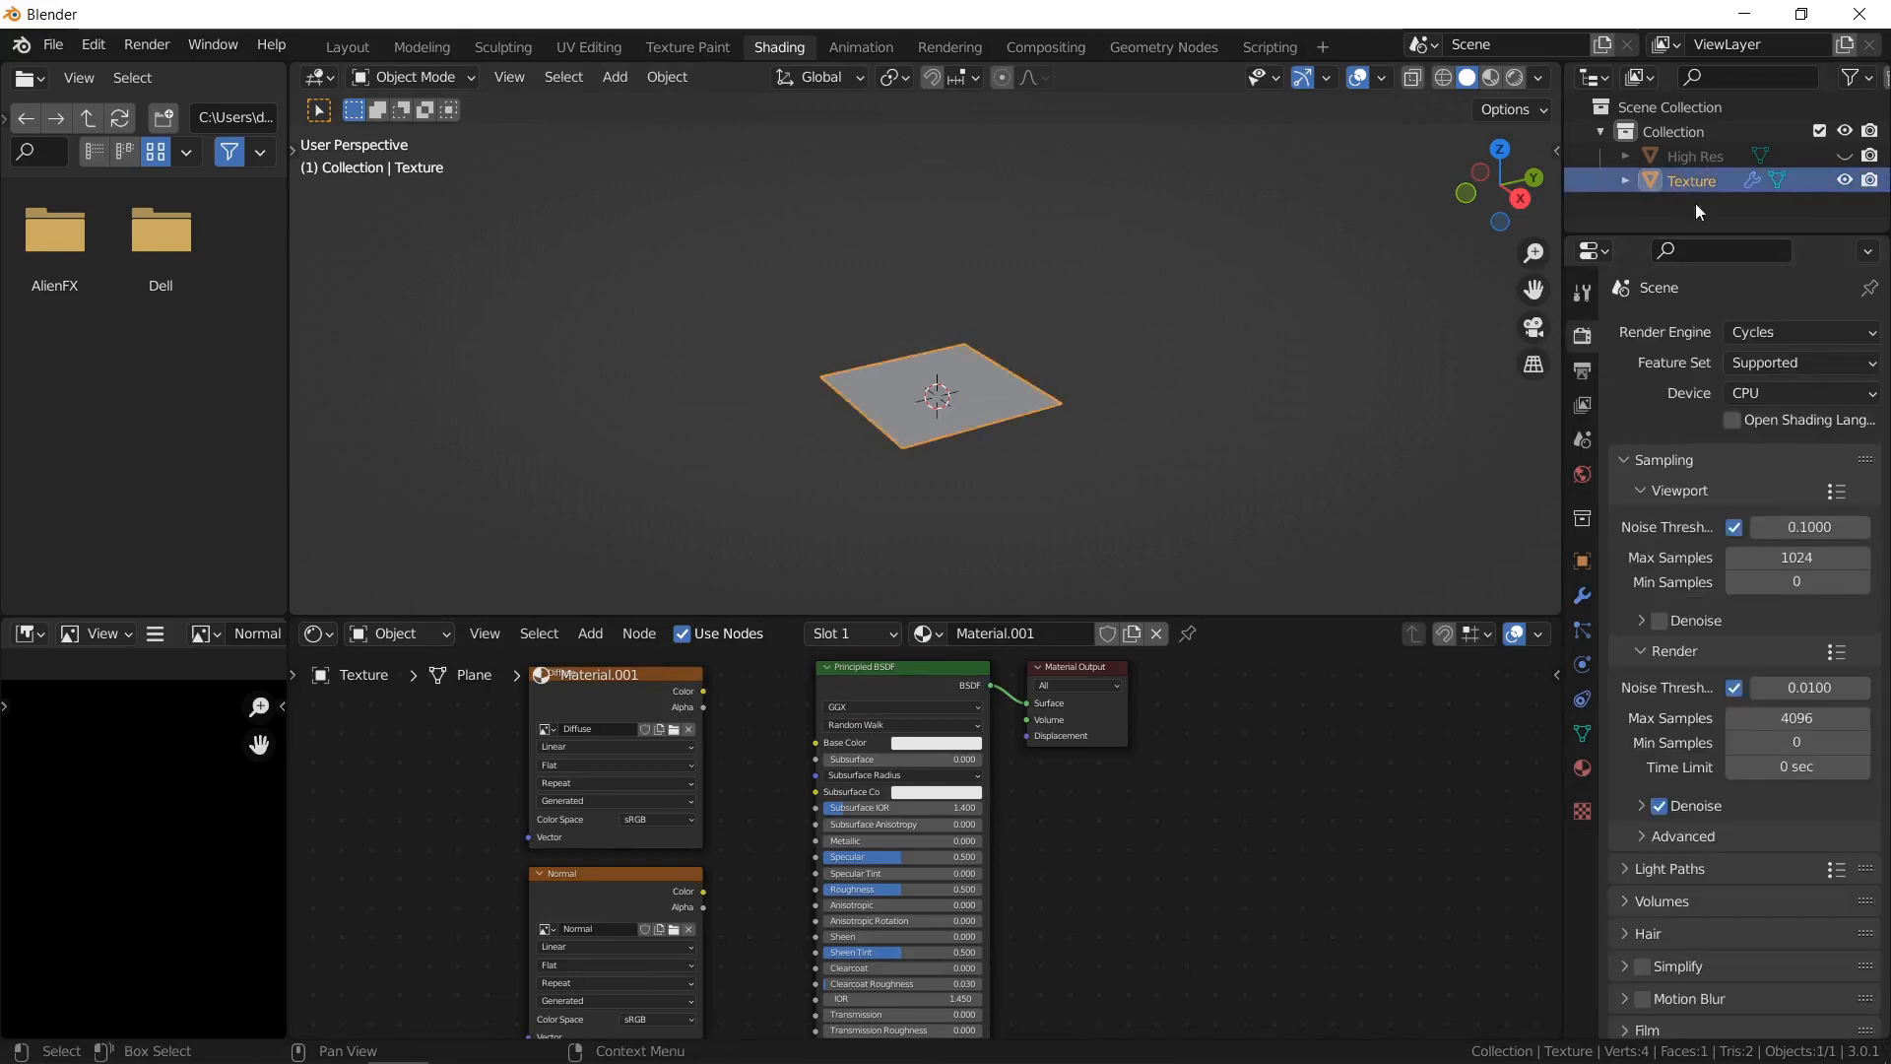
{"action": "scroll", "coordinate": [1797, 854], "scroll_direction": "down", "scroll_amount": 4}
{"action": "scroll", "coordinate": [1764, 827], "scroll_direction": "up", "scroll_amount": 4}
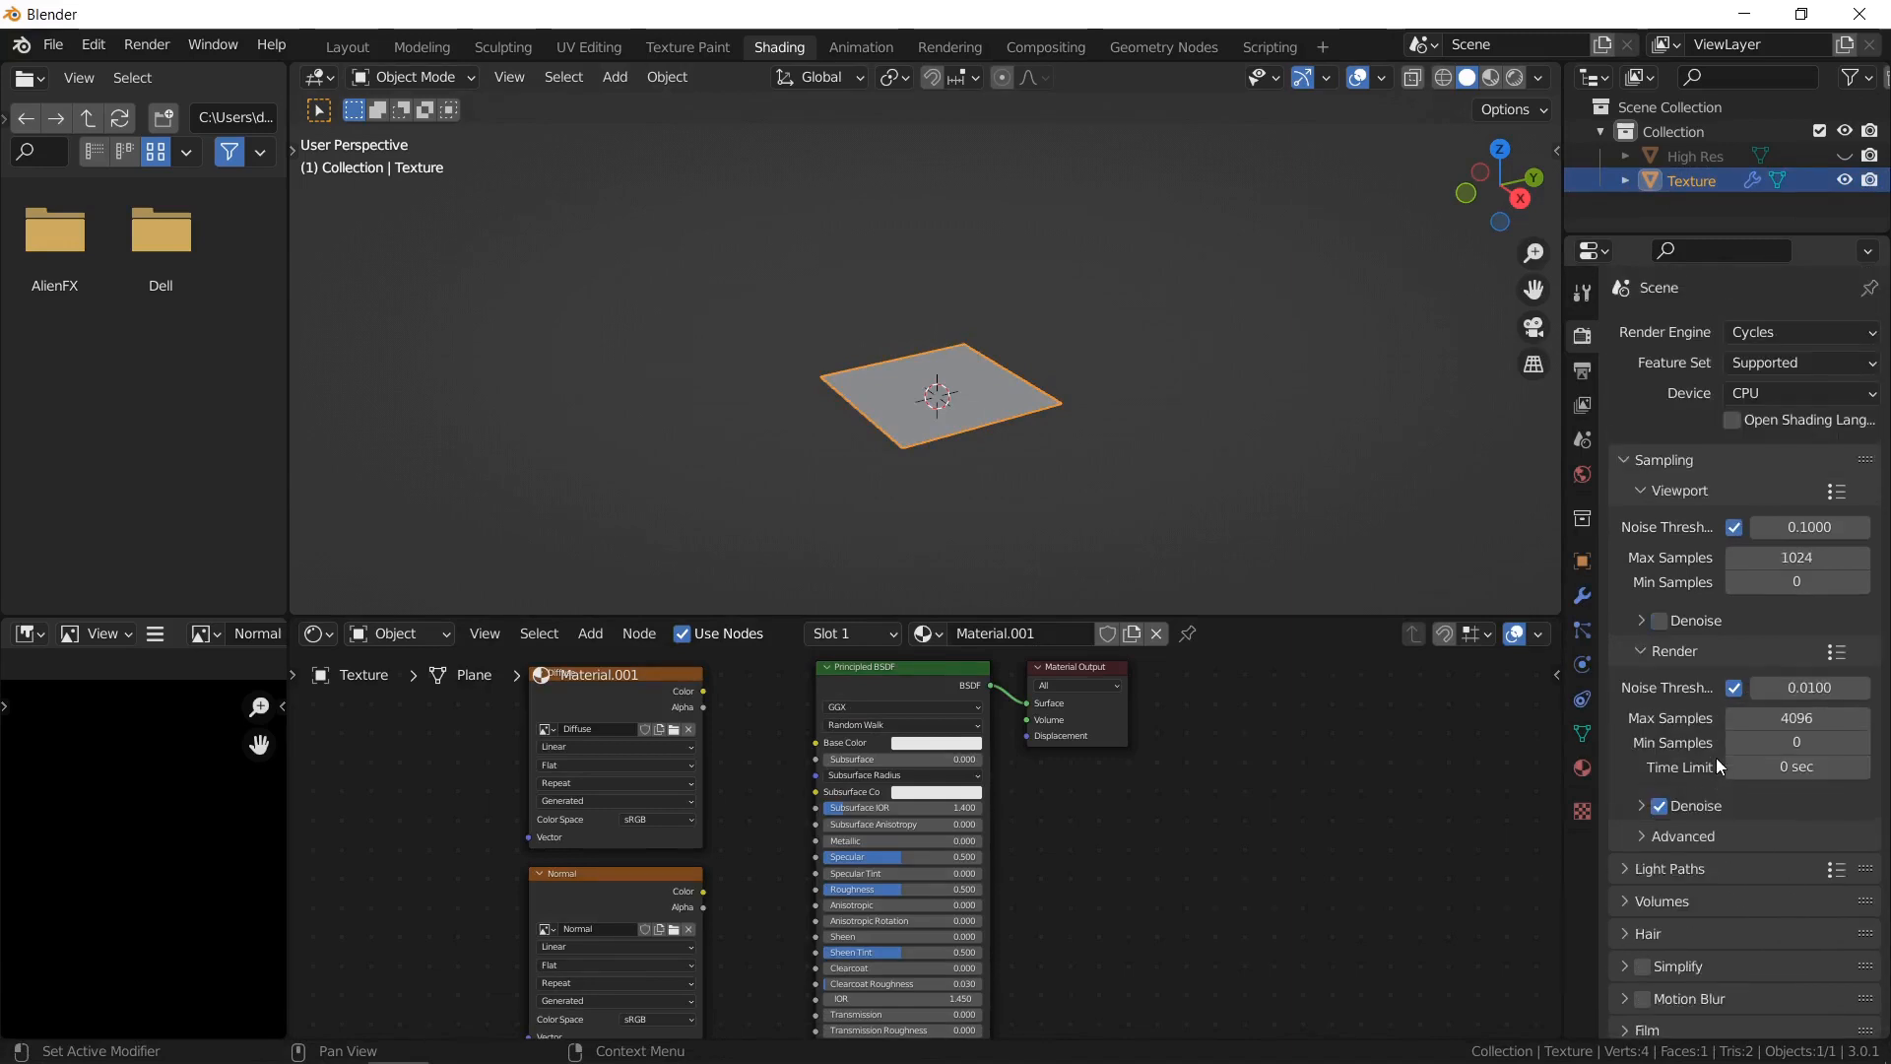
{"action": "left_click", "coordinate": [1772, 711]}
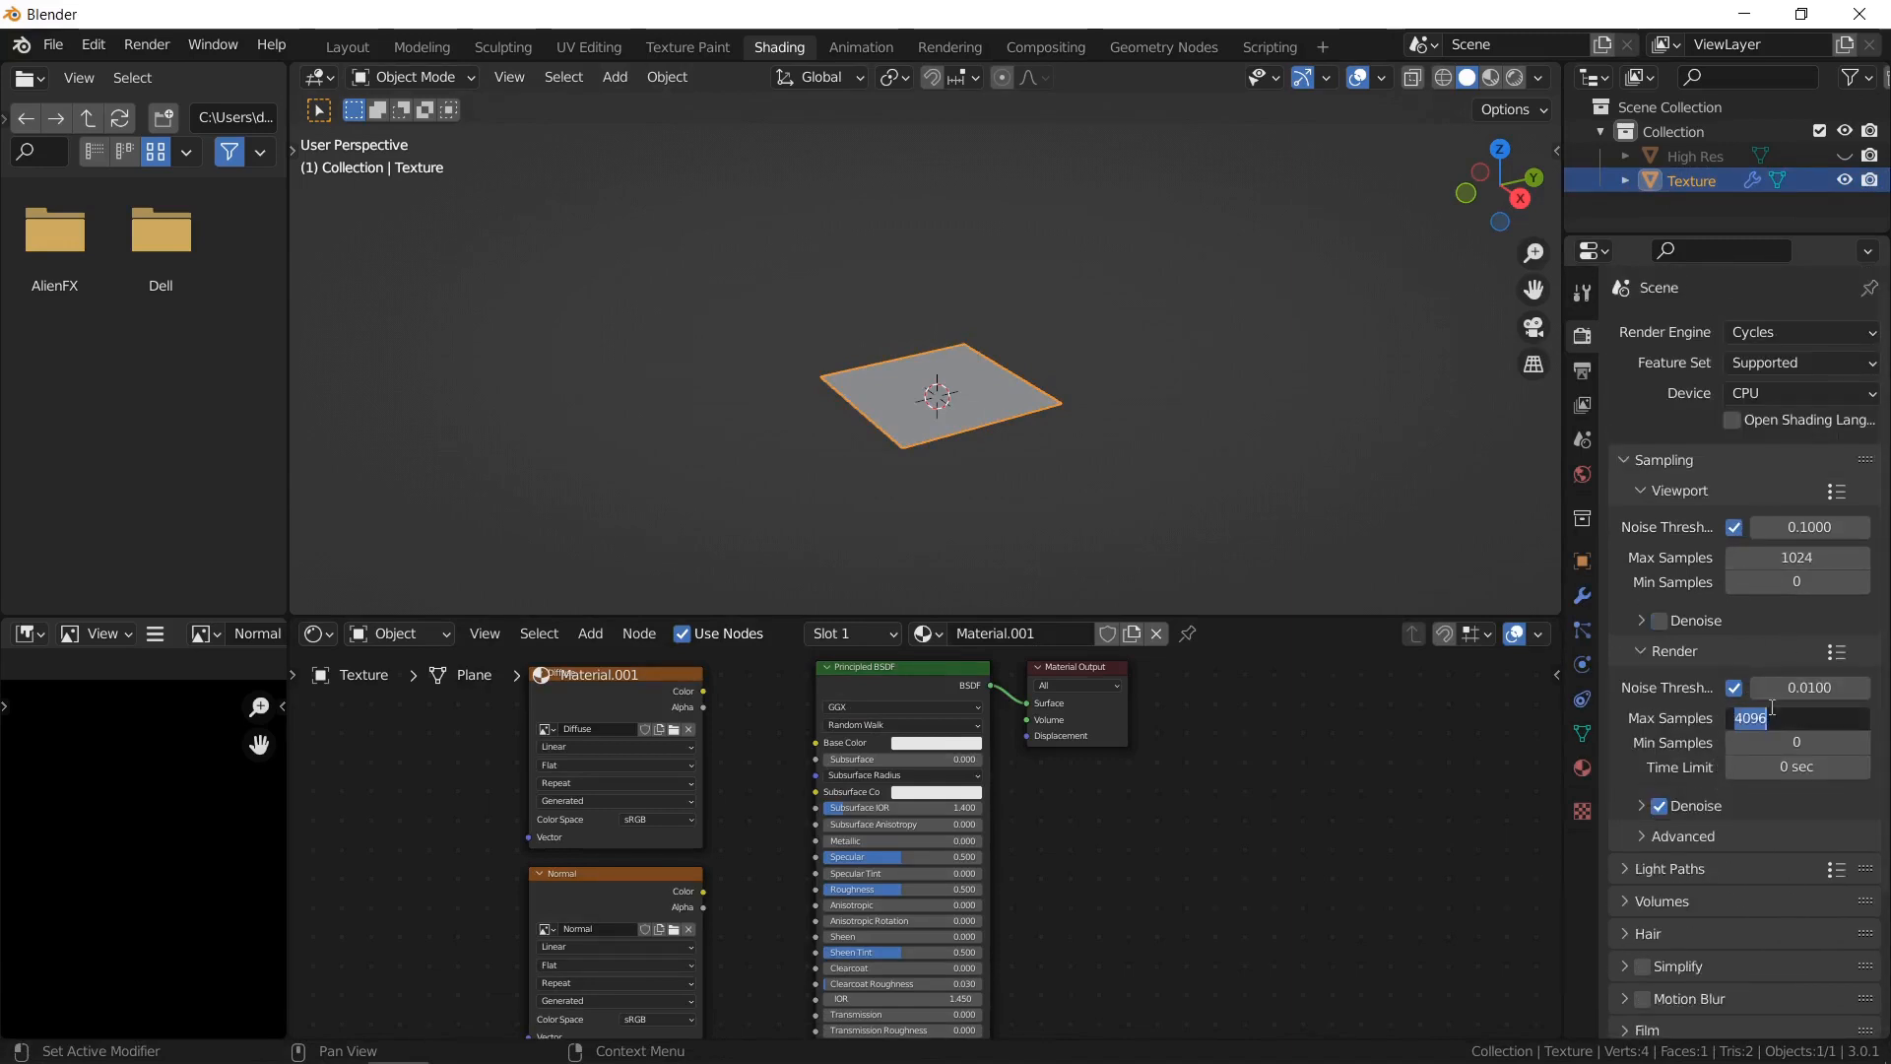
{"action": "type", "text": "5"}
{"action": "key", "text": "Return"}
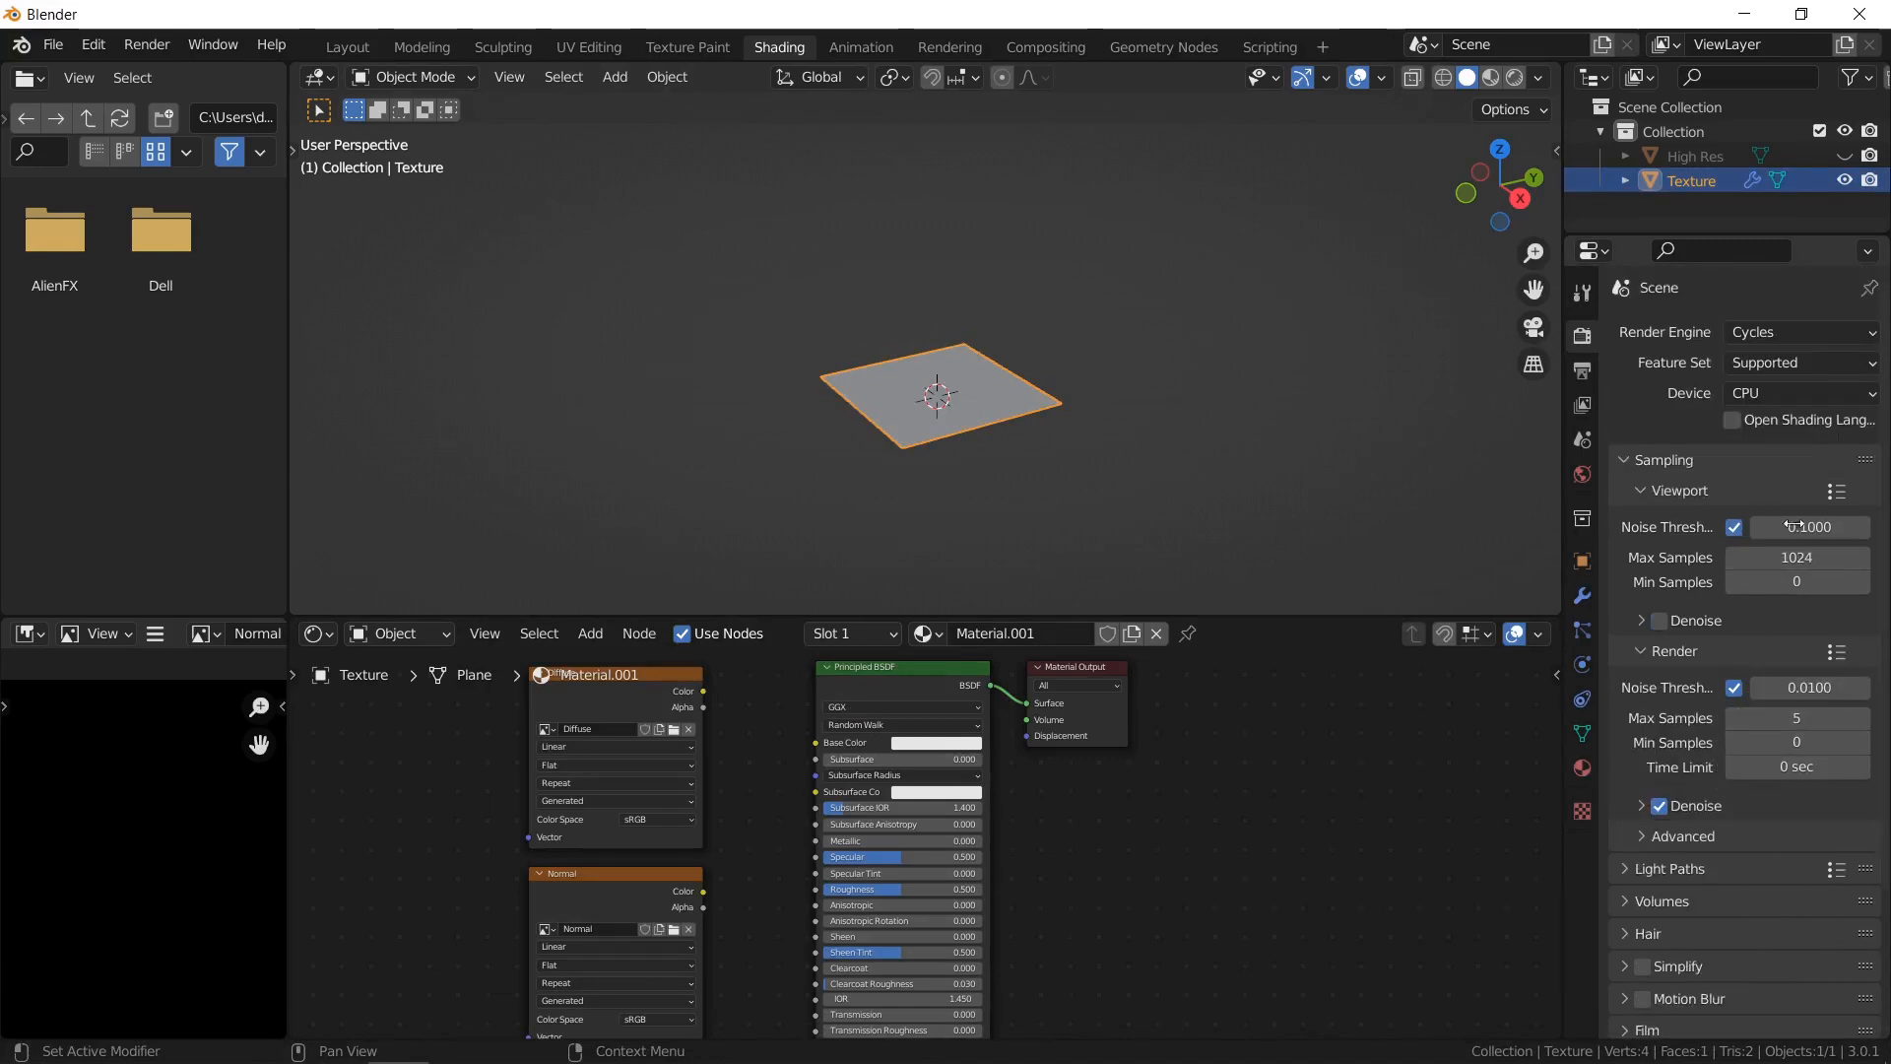
Bake the Normals from Multires into the Normal image and inspect the baked map.
{"action": "scroll", "coordinate": [1710, 822], "scroll_direction": "down", "scroll_amount": 4}
{"action": "left_click", "coordinate": [1639, 922]}
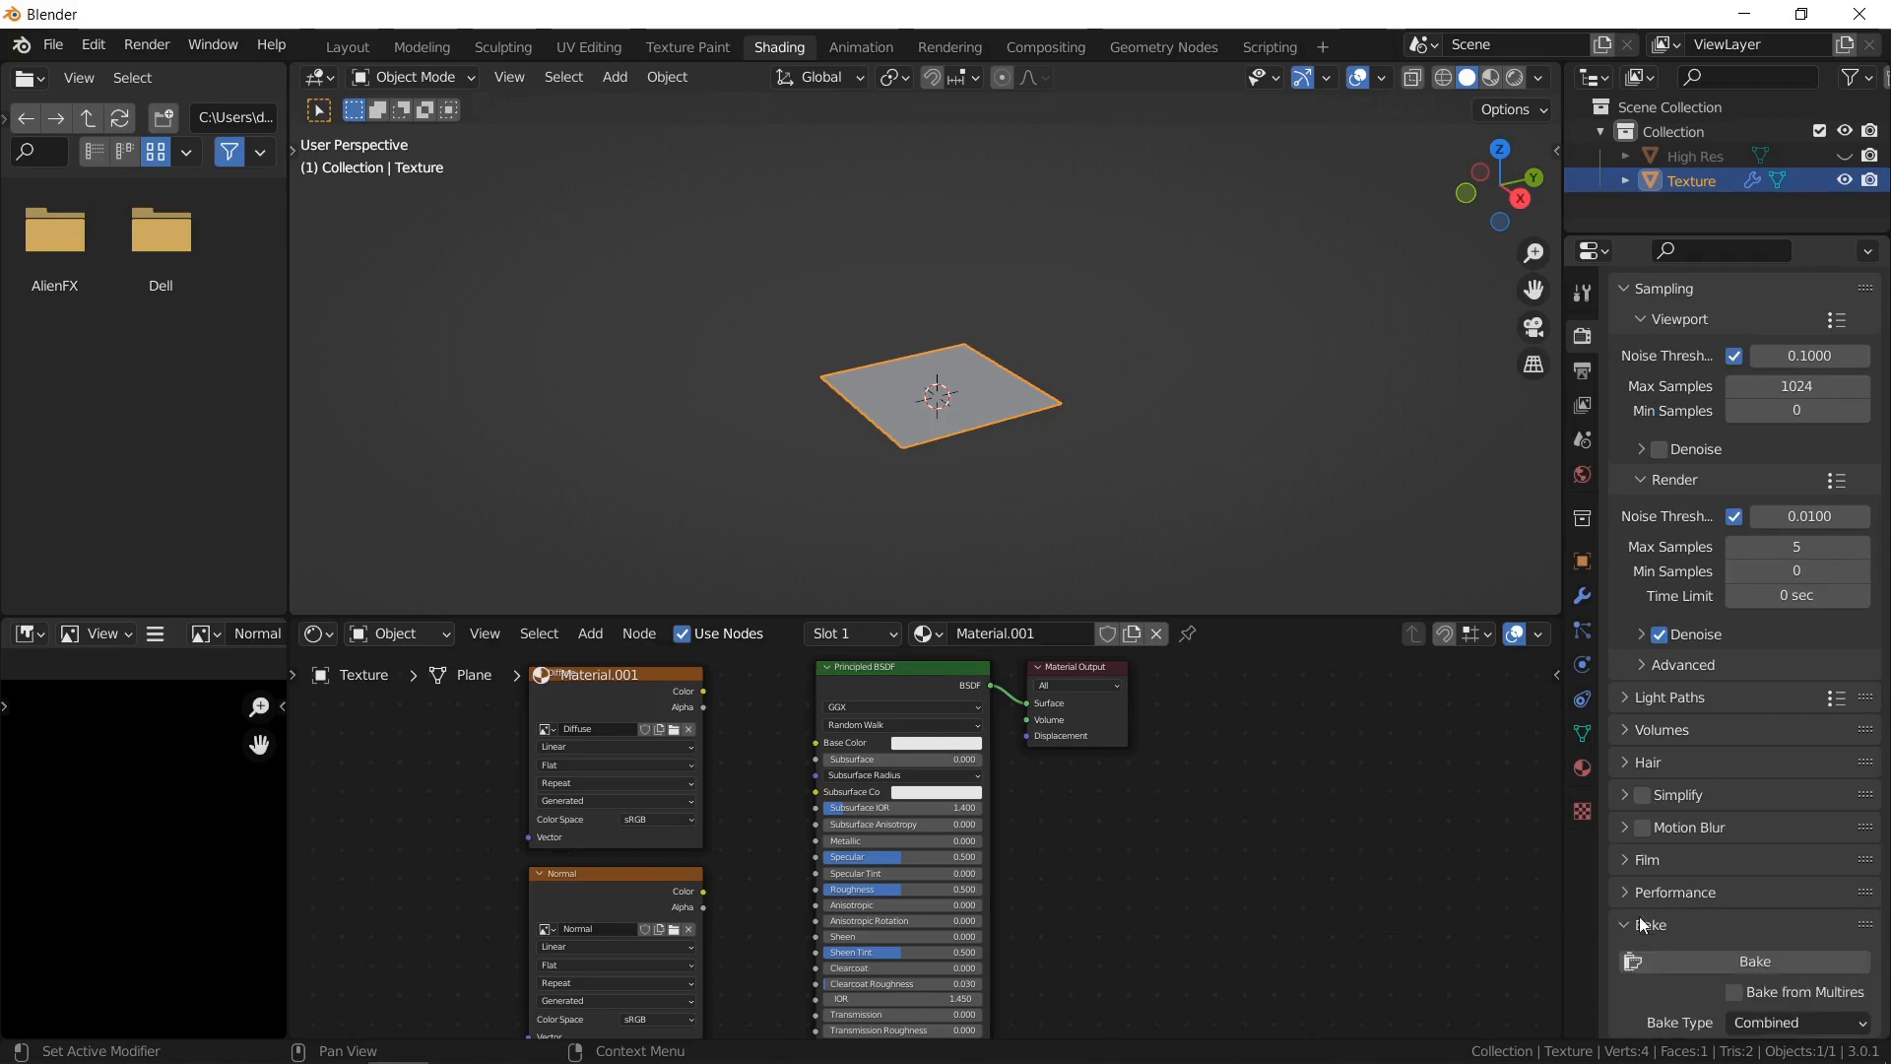
{"action": "scroll", "coordinate": [1639, 920], "scroll_direction": "down", "scroll_amount": 7}
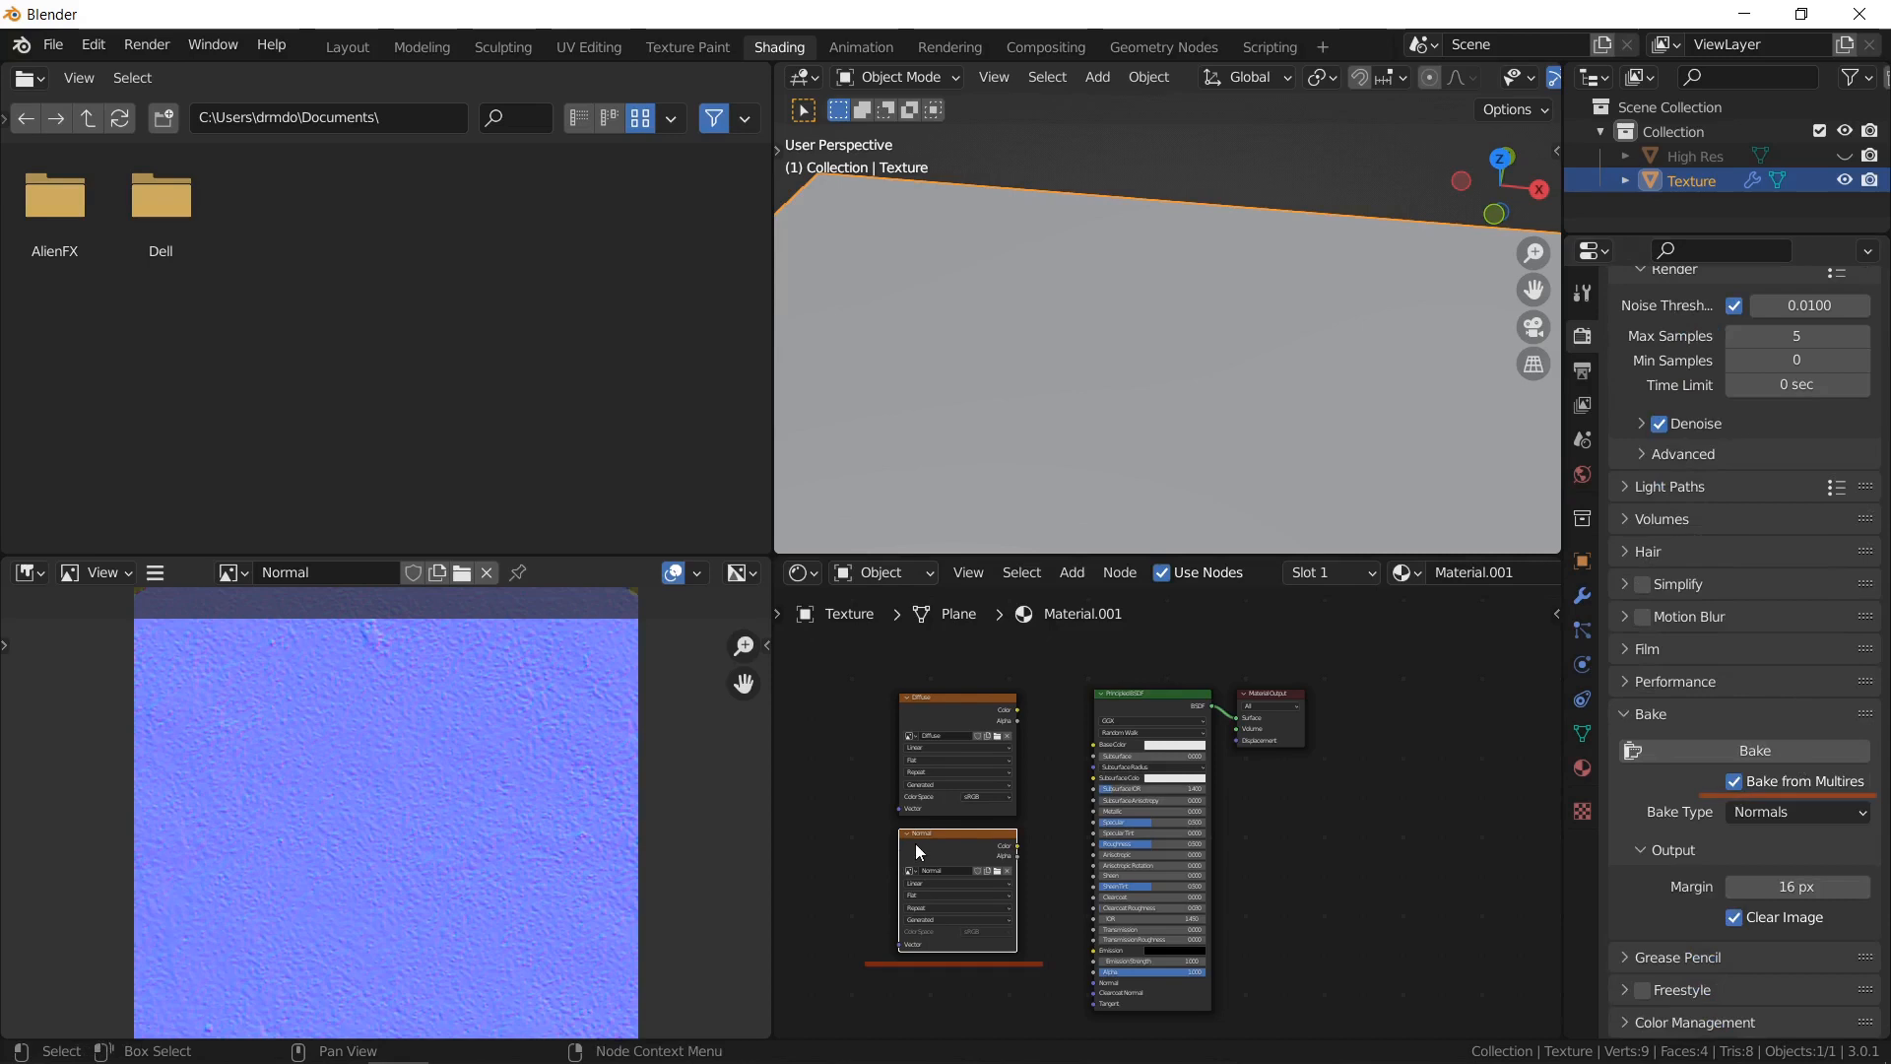
{"action": "left_click", "coordinate": [1756, 754]}
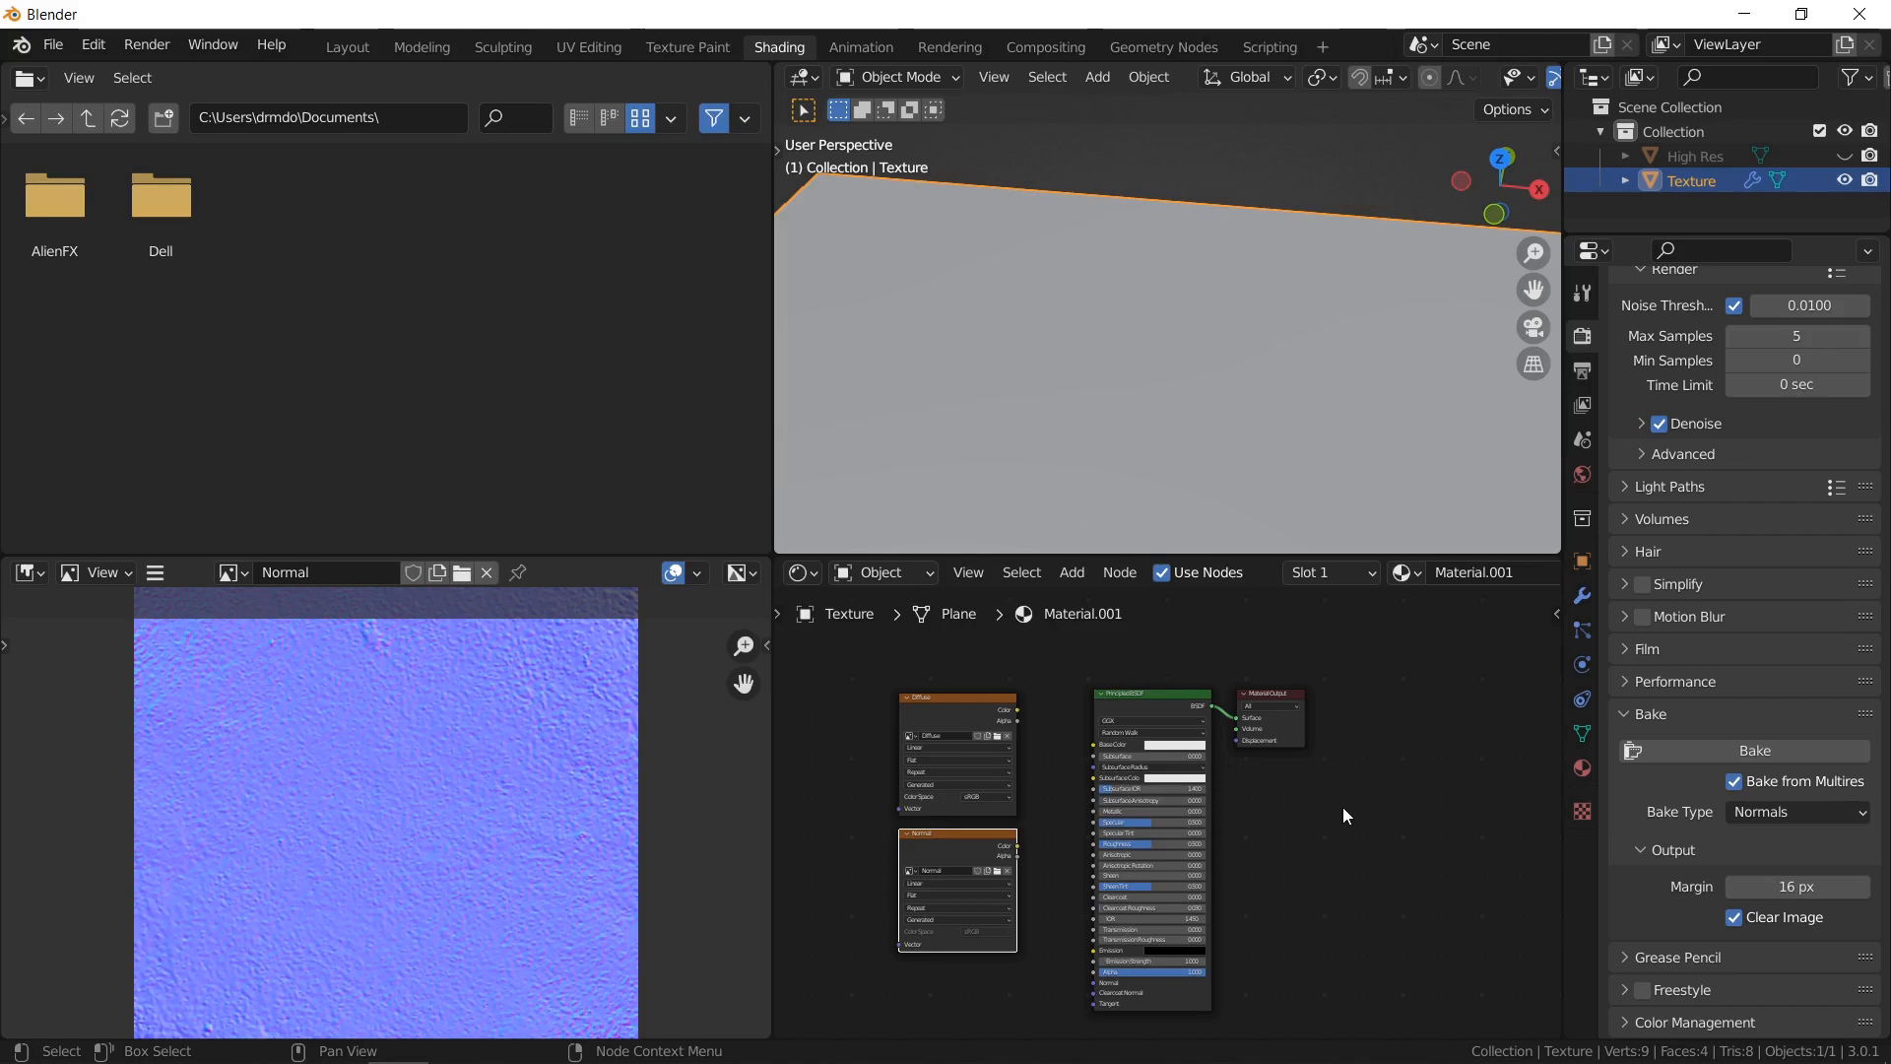
{"action": "scroll", "coordinate": [378, 912], "scroll_direction": "down", "scroll_amount": 2}
{"action": "scroll", "coordinate": [452, 863], "scroll_direction": "up", "scroll_amount": 2}
{"action": "middle_click_drag", "start_coordinate": [451, 863], "coordinate": [546, 695]}
{"action": "scroll", "coordinate": [310, 753], "scroll_direction": "up", "scroll_amount": 5}
{"action": "scroll", "coordinate": [309, 753], "scroll_direction": "down", "scroll_amount": 4}
{"action": "middle_click_drag", "start_coordinate": [339, 727], "coordinate": [262, 650]}
{"action": "scroll", "coordinate": [390, 771], "scroll_direction": "down", "scroll_amount": 4}
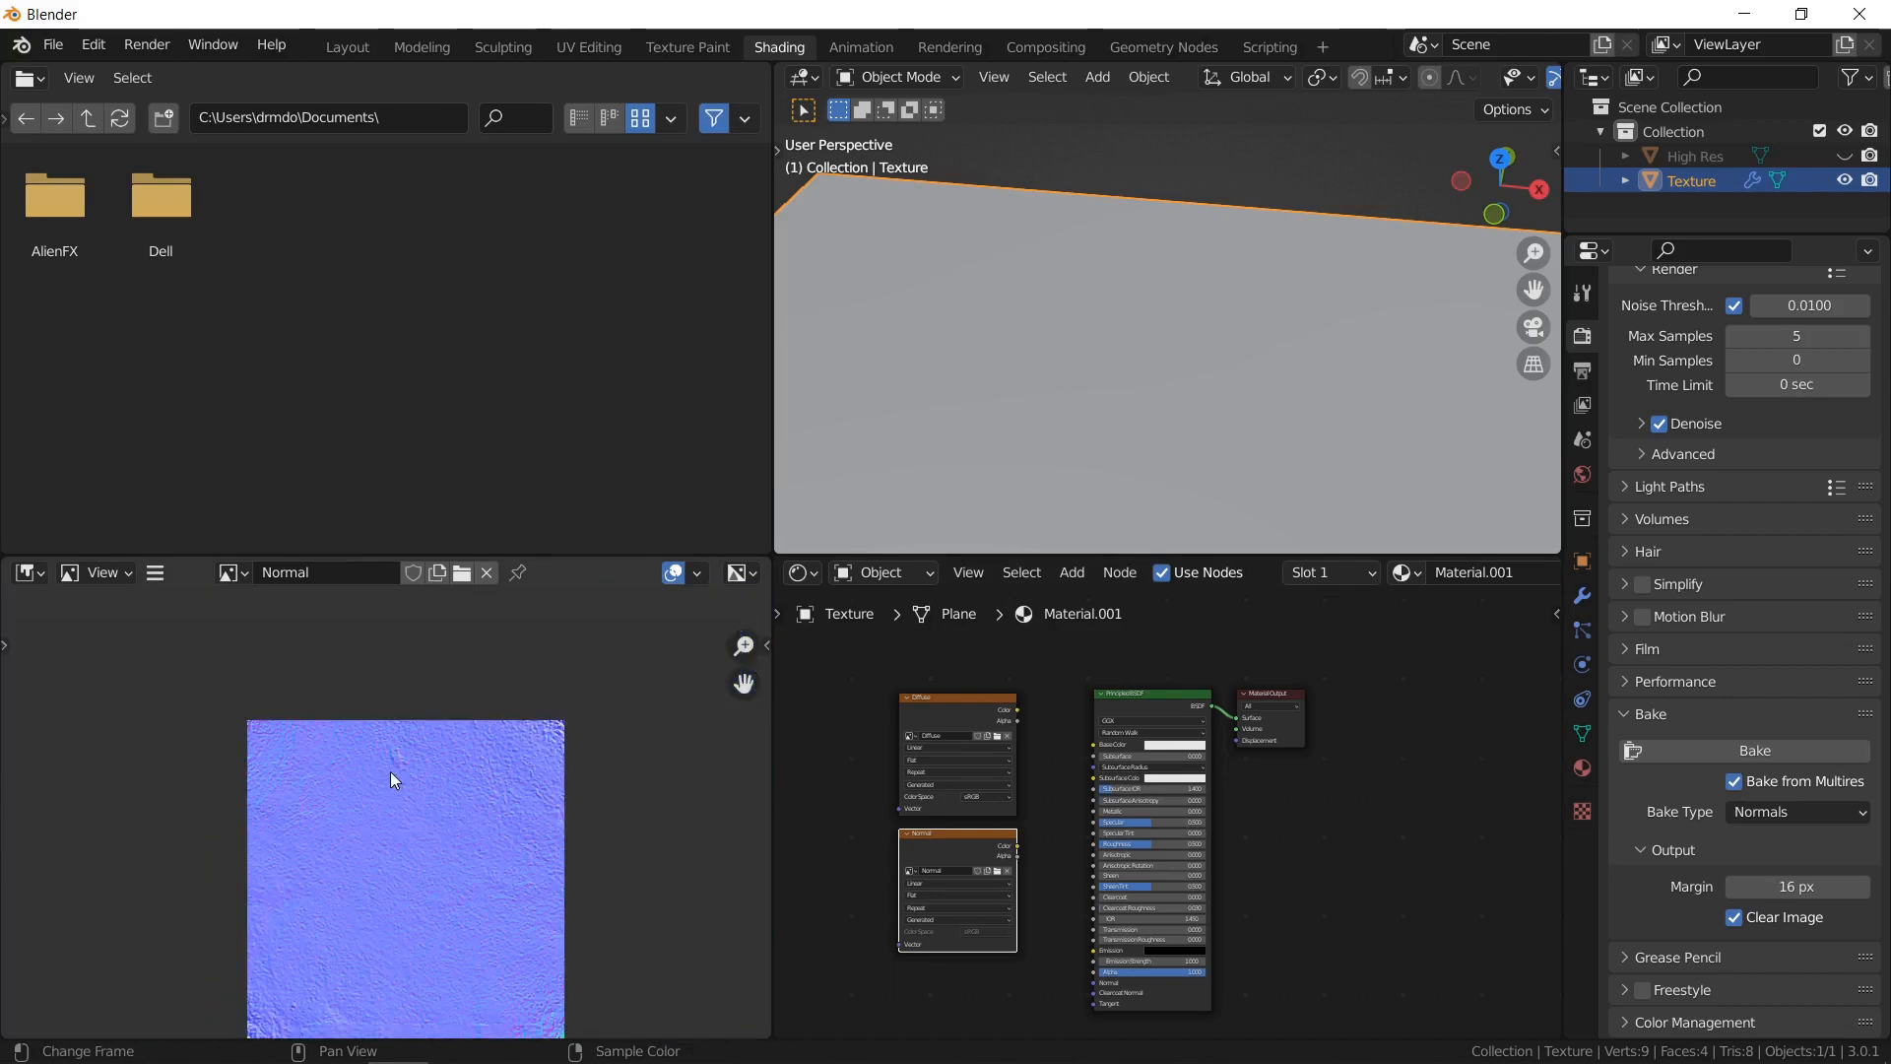
Make the Diffuse image node the bake target, disable Bake from Multires and set bake type Diffuse with only the Color contribution.
{"action": "left_click", "coordinate": [942, 700]}
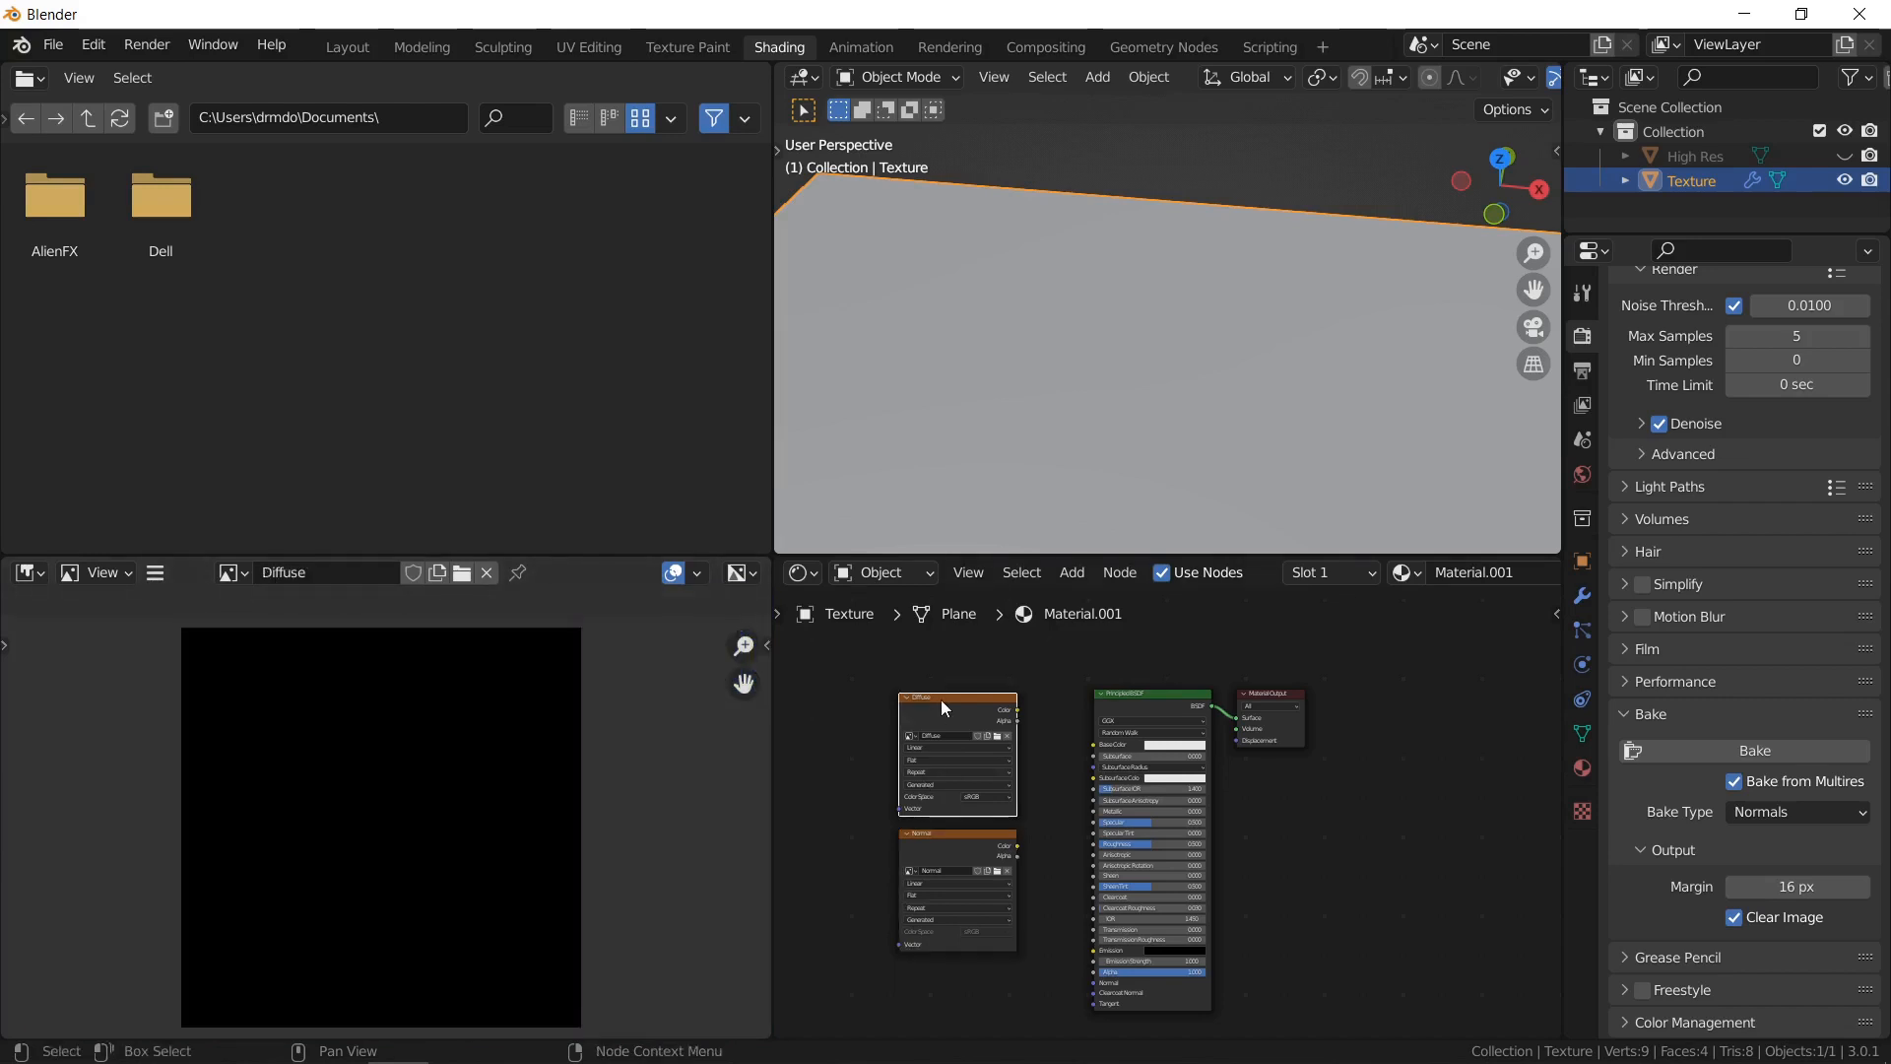
{"action": "left_click", "coordinate": [1736, 784]}
{"action": "left_click", "coordinate": [1793, 810]}
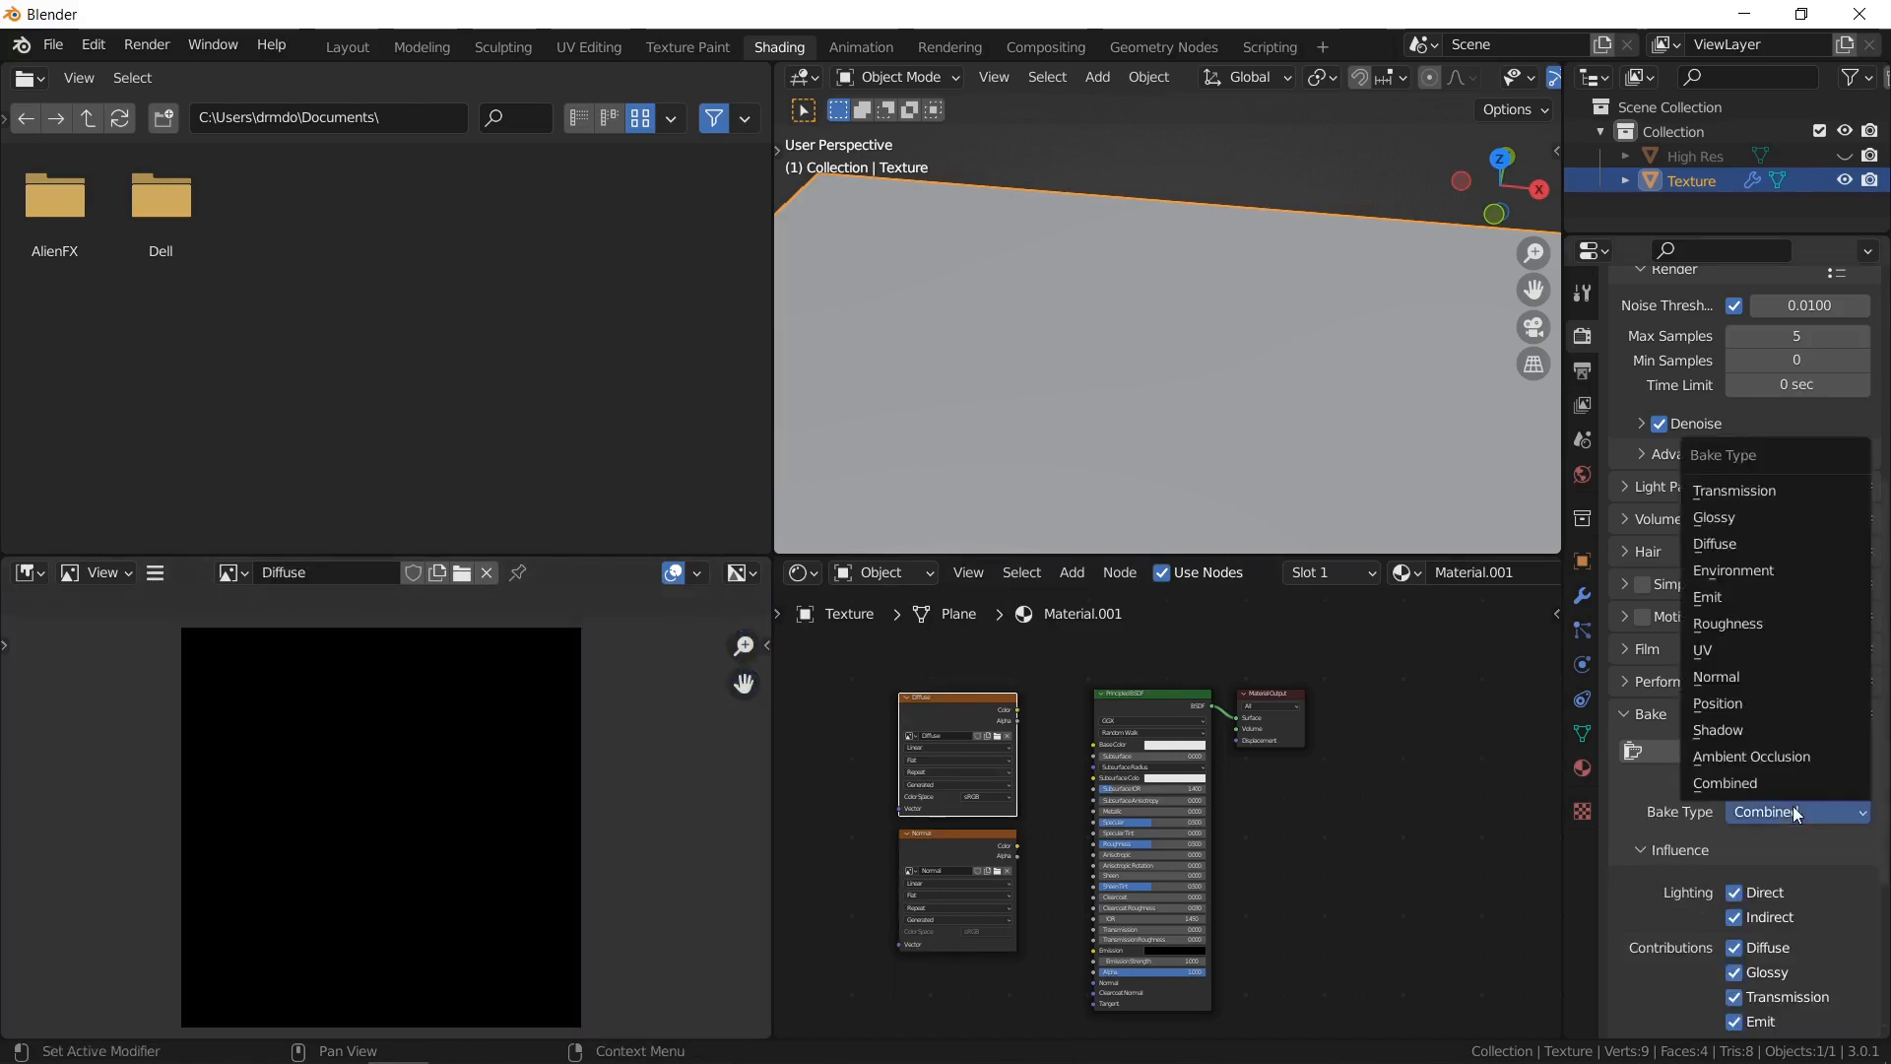
{"action": "left_click", "coordinate": [1757, 544]}
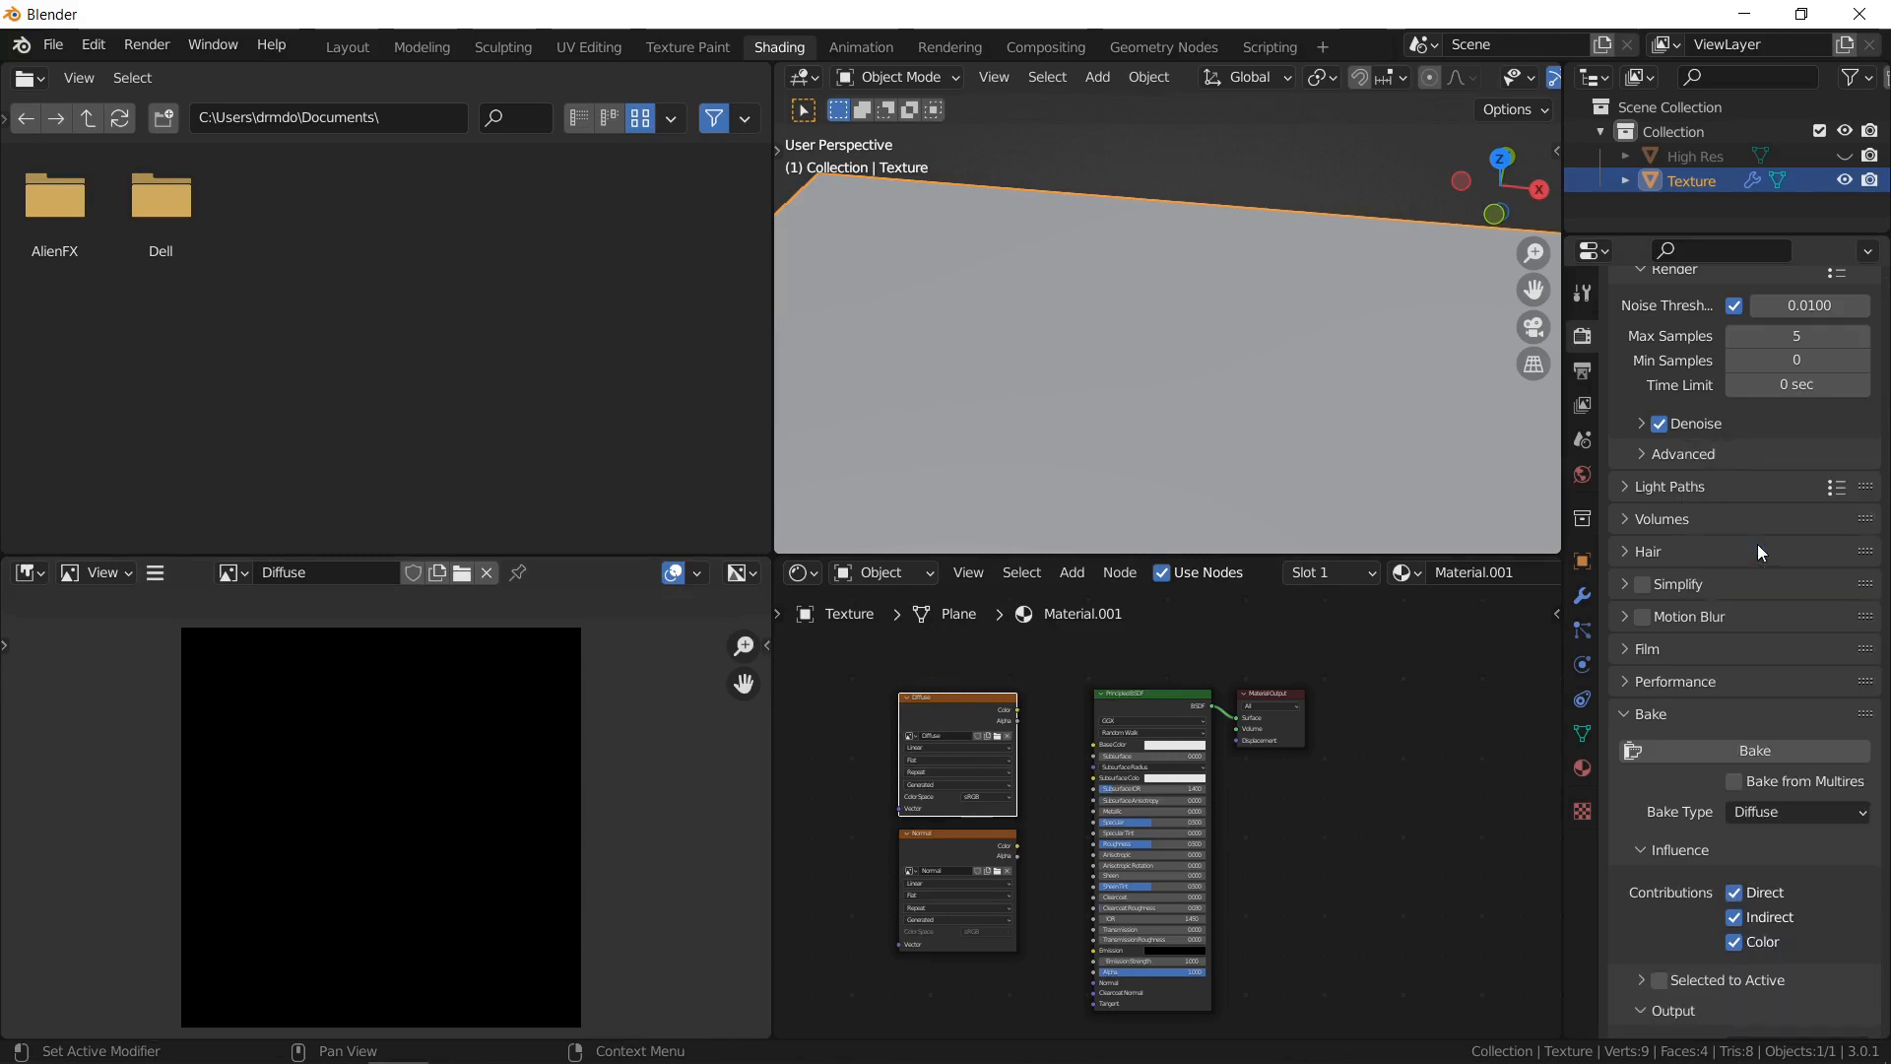
{"action": "left_click", "coordinate": [1735, 894]}
Enable Selected to Active baking and set the Extrusion to 0.01 m.
{"action": "scroll", "coordinate": [1661, 955], "scroll_direction": "down", "scroll_amount": 3}
{"action": "left_click", "coordinate": [1641, 863]}
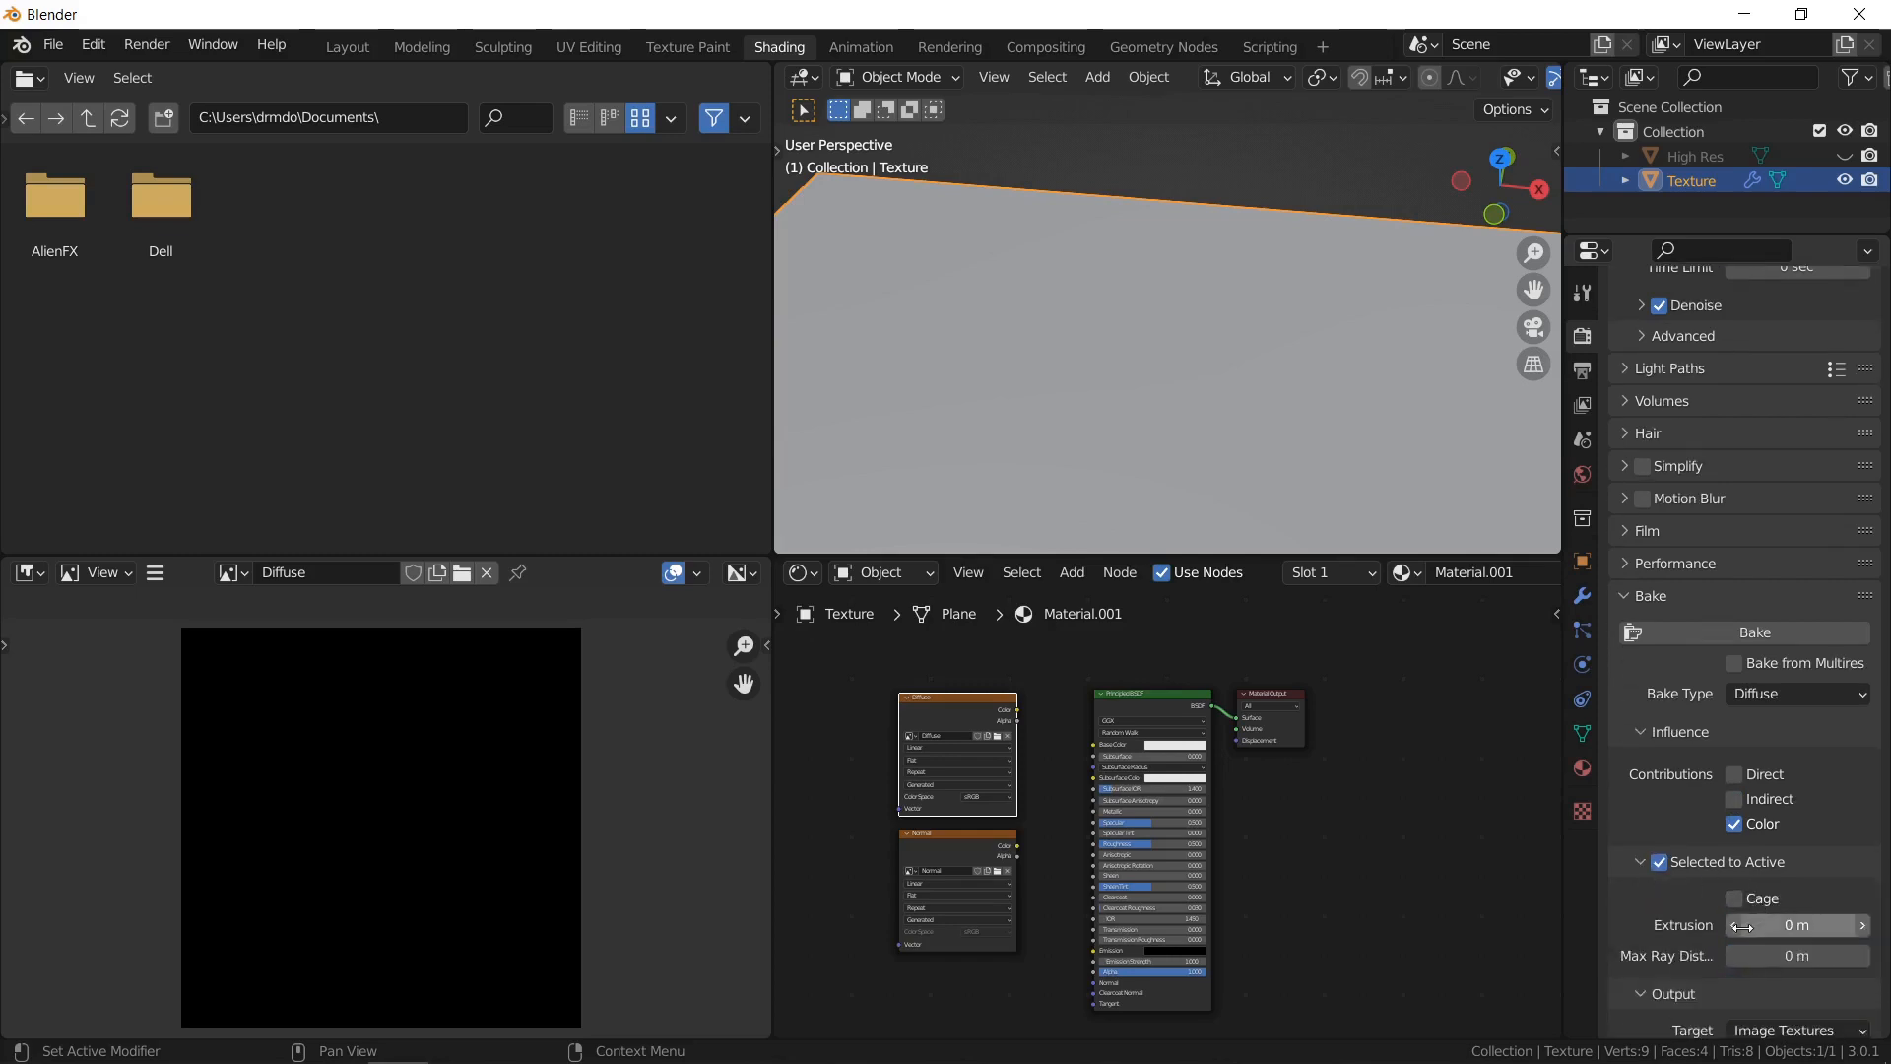
{"action": "left_click", "coordinate": [1825, 928]}
{"action": "type", "text": "0.01"}
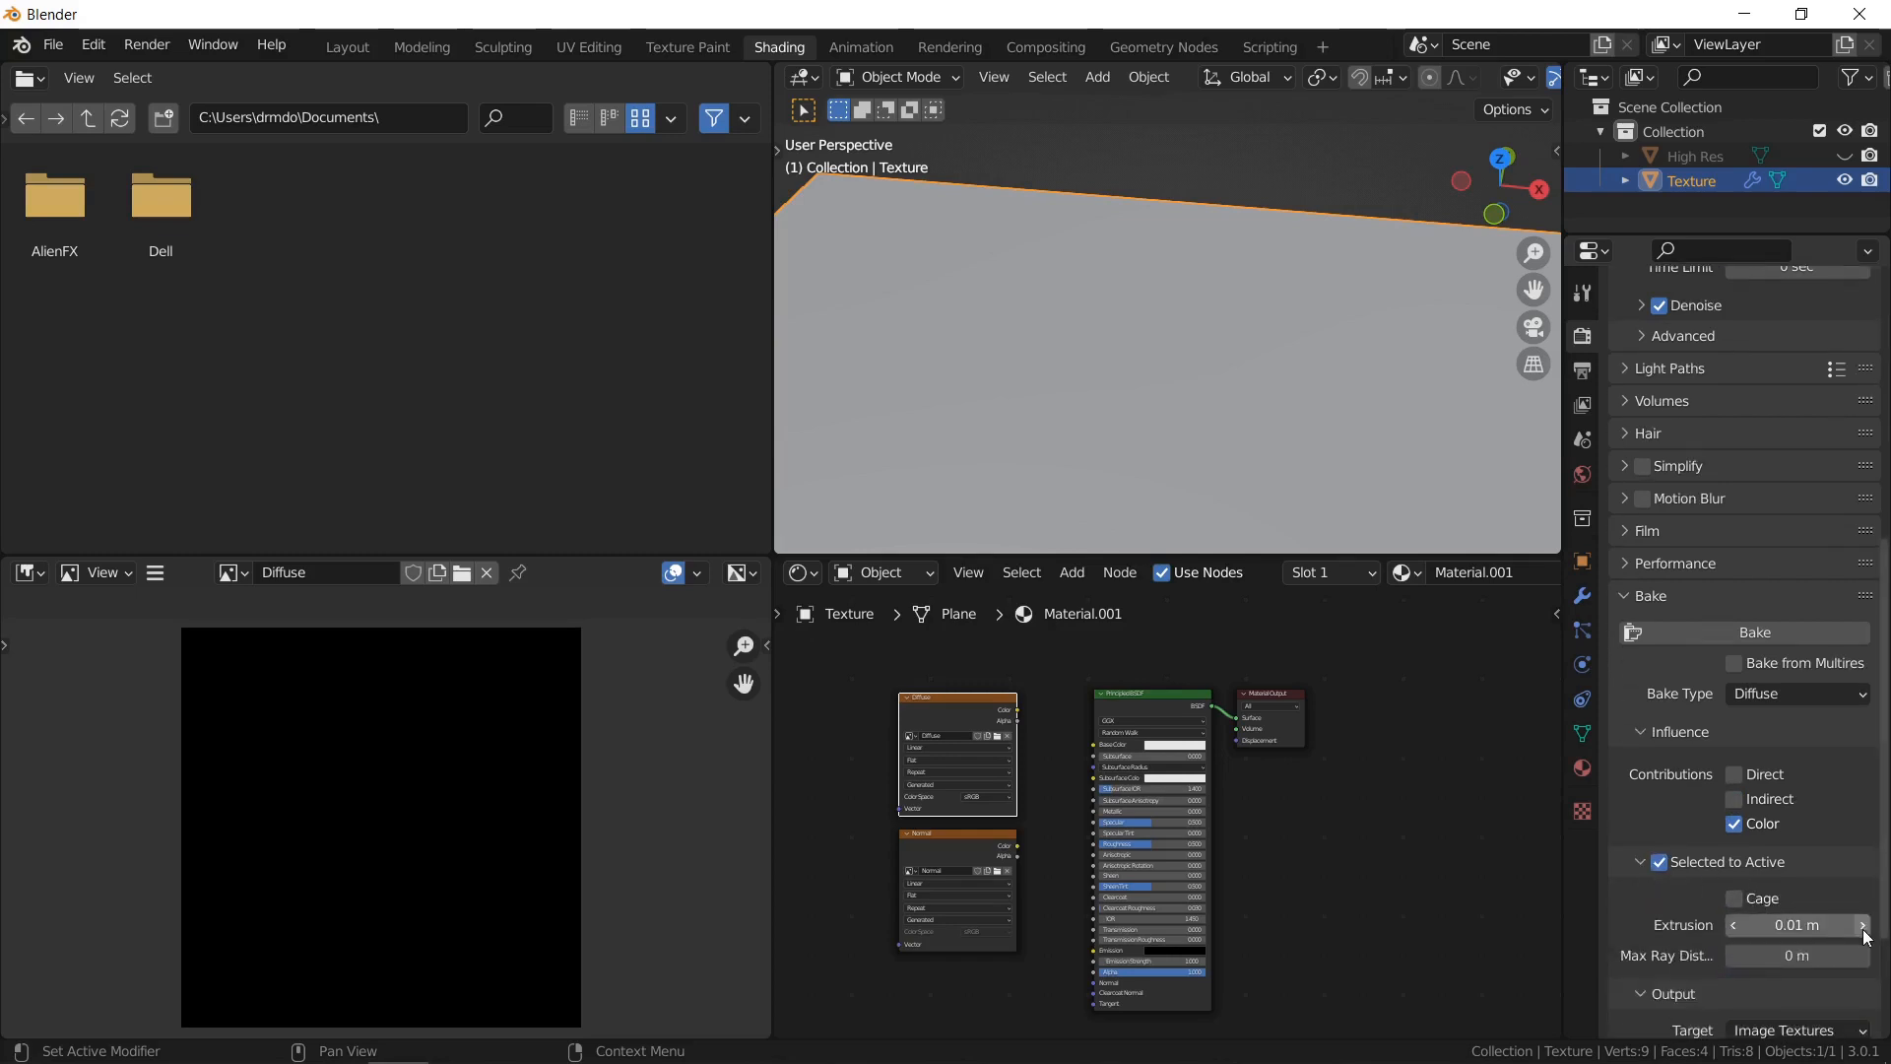
{"action": "key", "text": "Return"}
Unhide the High Res scan, select it with Texture as the active object, and bake the diffuse map.
{"action": "left_click", "coordinate": [1846, 157]}
{"action": "left_click", "coordinate": [1727, 156]}
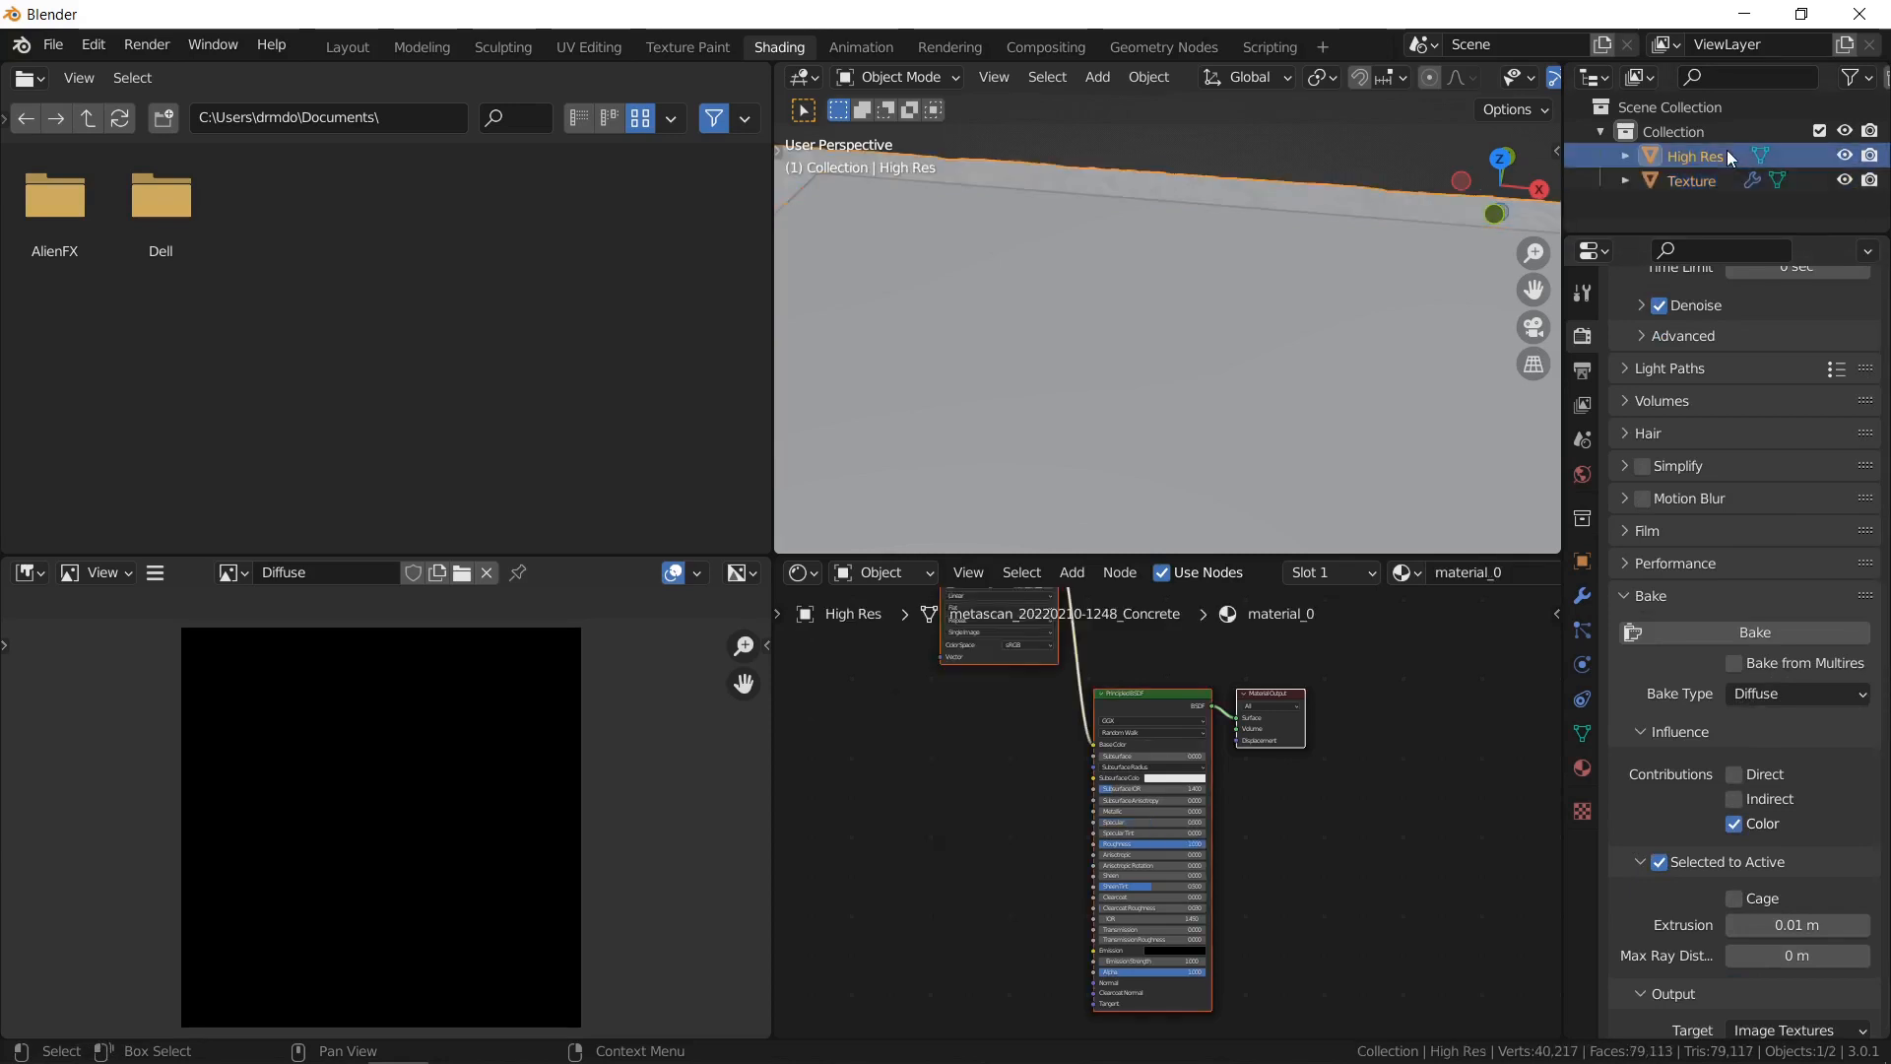
{"action": "left_click", "coordinate": [1707, 183], "text": "ctrl"}
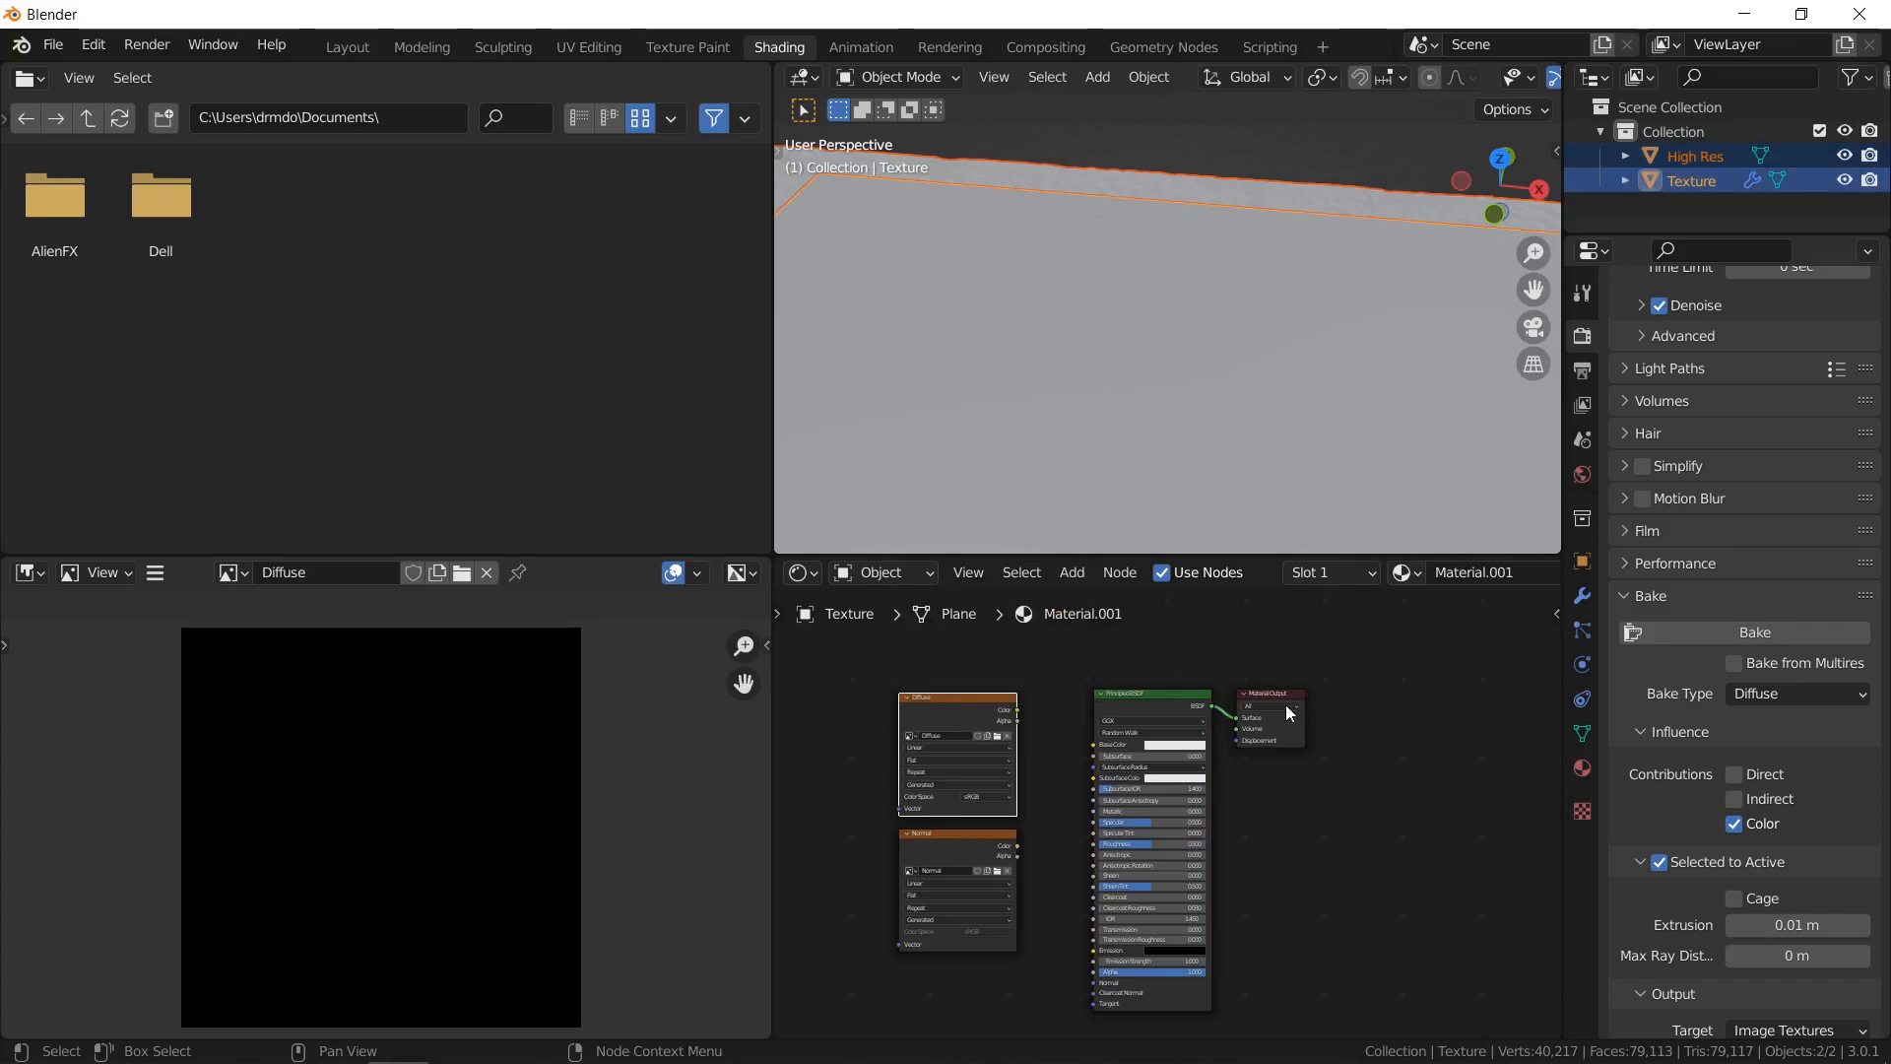
{"action": "left_click", "coordinate": [1768, 636]}
Switch the Cycles device to GPU Compute, bake the diffuse map again and inspect the baked image.
{"action": "scroll", "coordinate": [1713, 601], "scroll_direction": "up", "scroll_amount": 12}
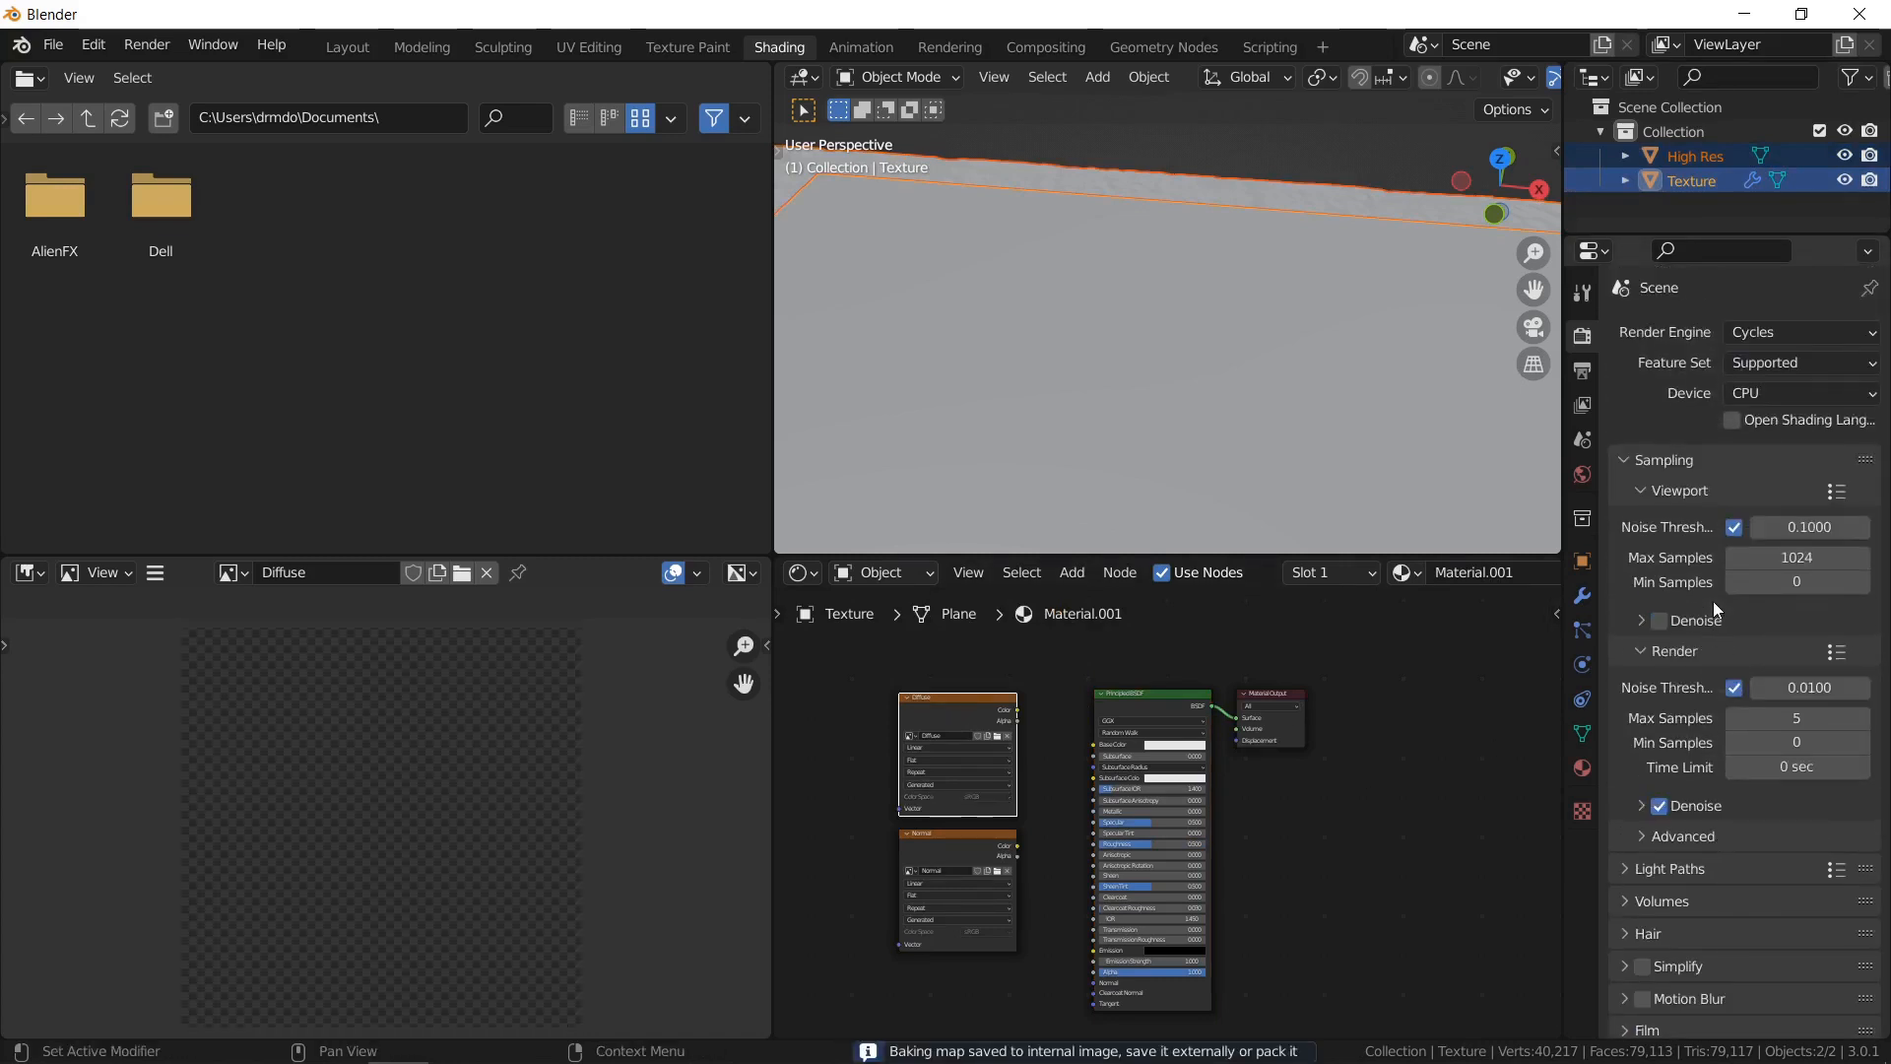
{"action": "left_click", "coordinate": [1777, 387]}
{"action": "left_click", "coordinate": [1773, 452]}
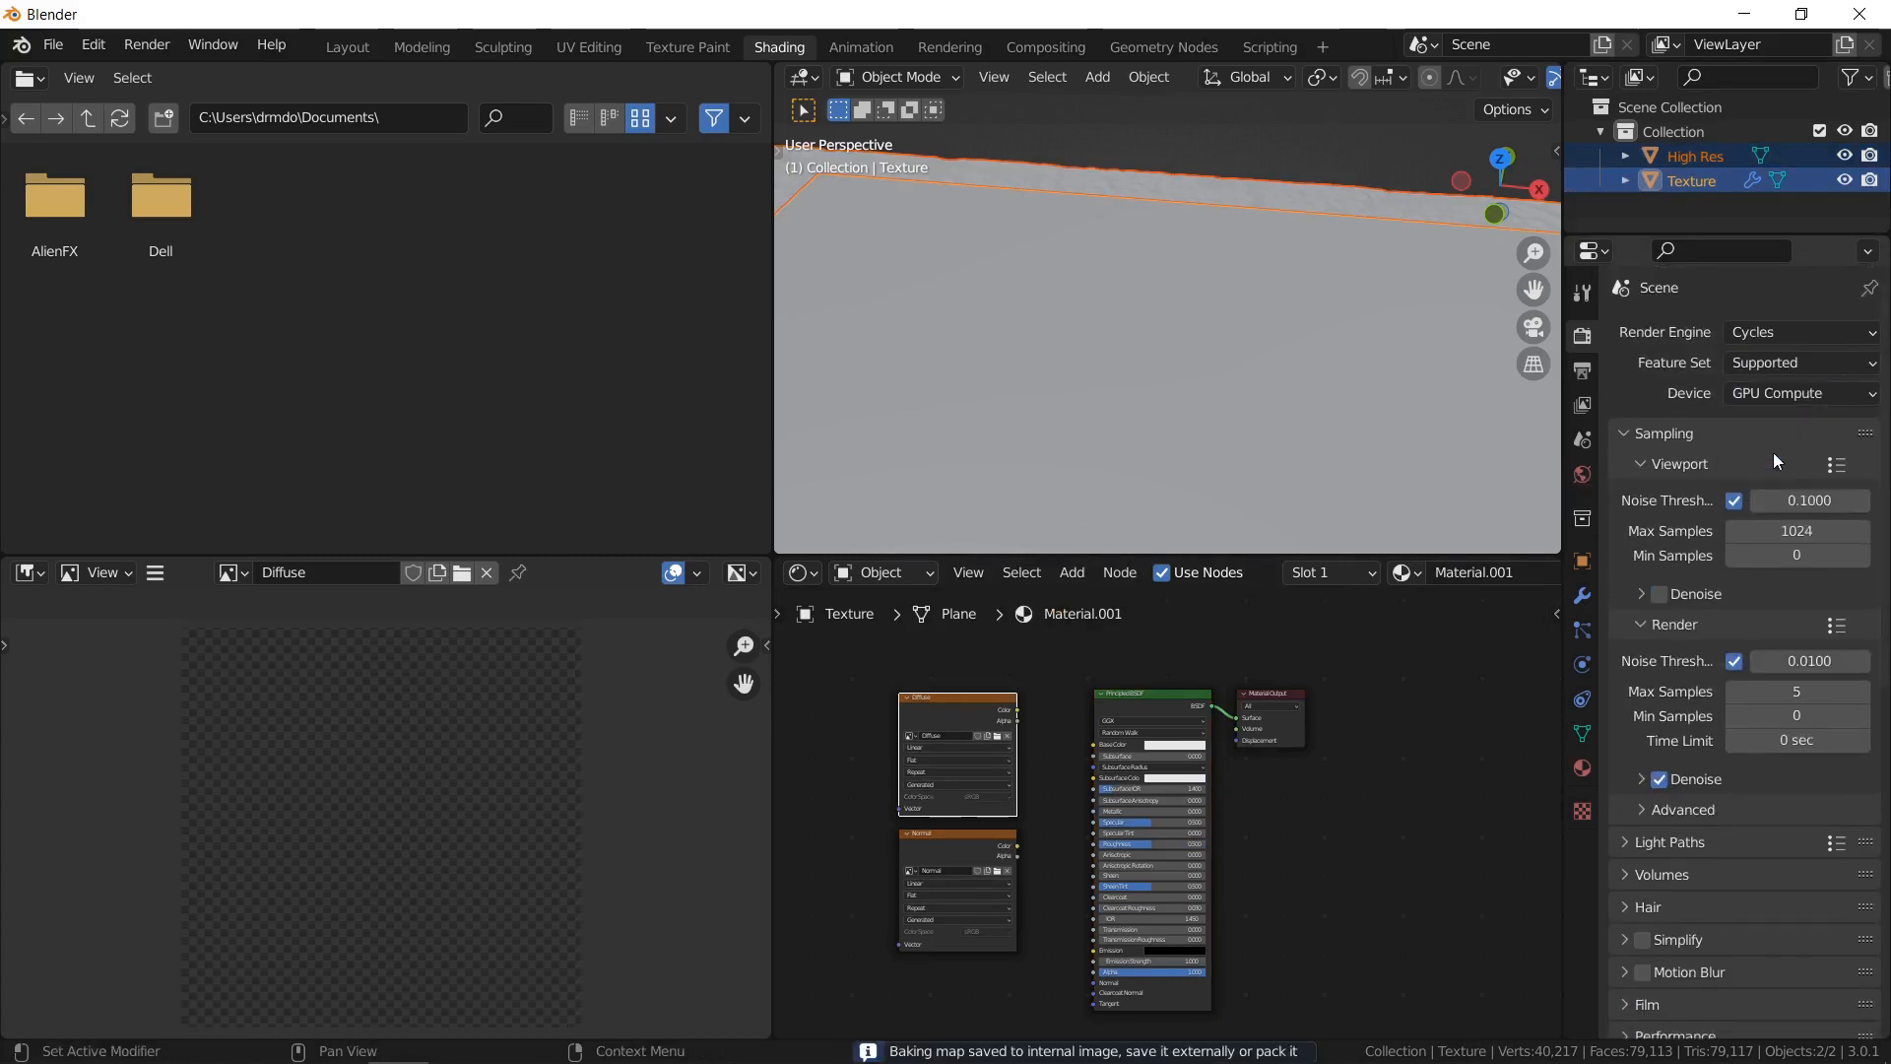
{"action": "scroll", "coordinate": [1714, 637], "scroll_direction": "down", "scroll_amount": 15}
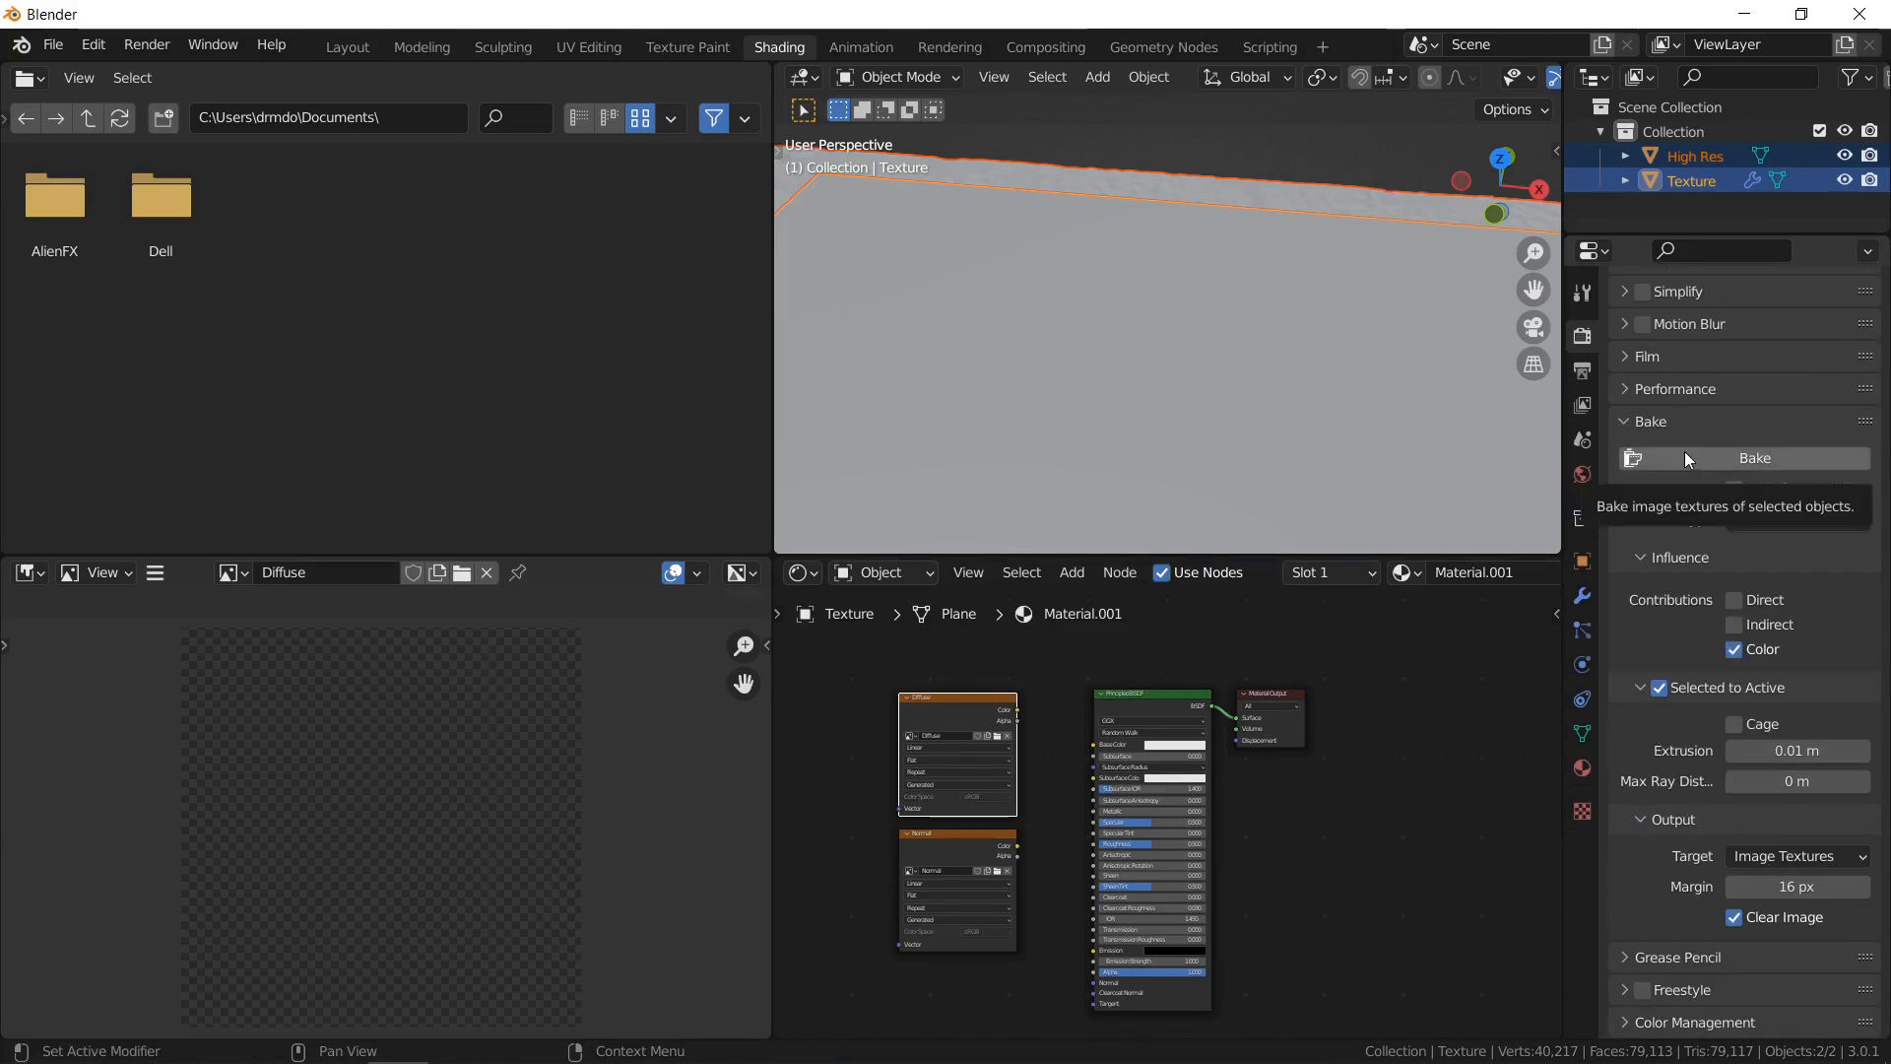
{"action": "left_click", "coordinate": [1687, 459]}
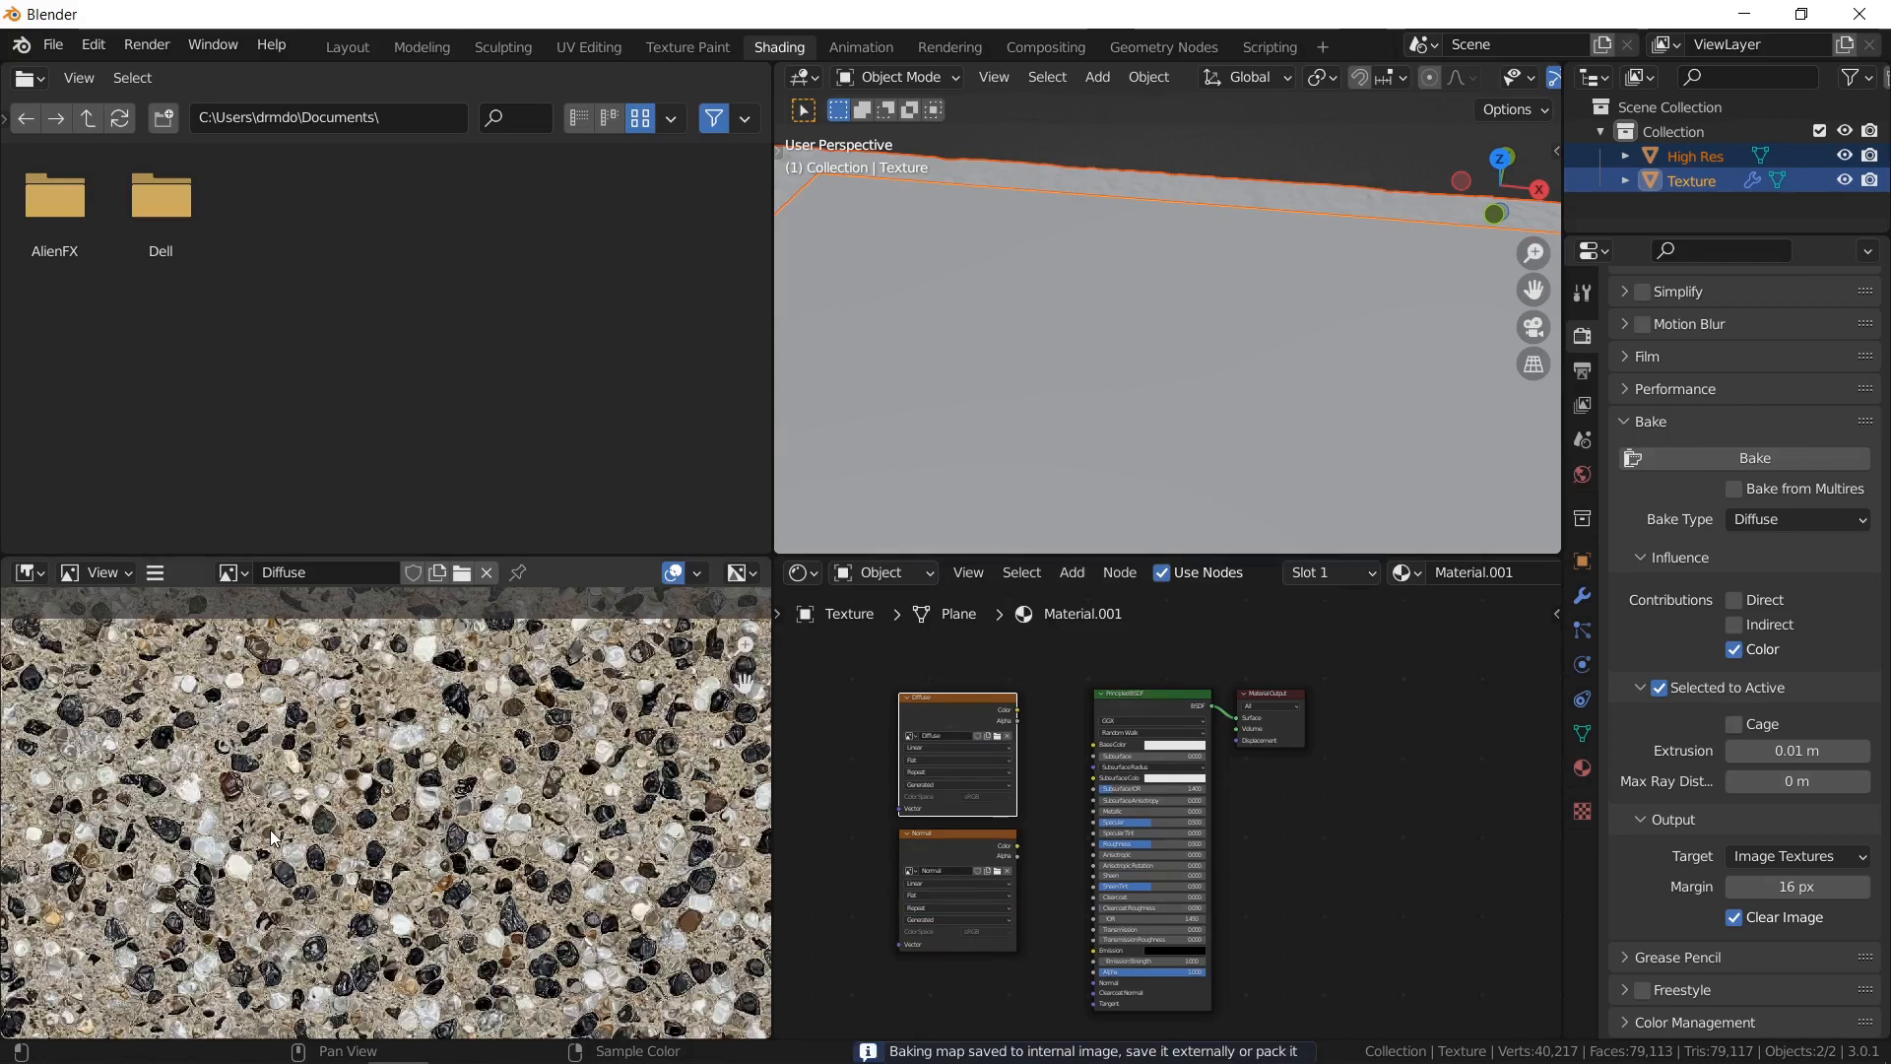
{"action": "middle_click_drag", "start_coordinate": [270, 829], "coordinate": [737, 790]}
{"action": "scroll", "coordinate": [451, 874], "scroll_direction": "down", "scroll_amount": 4}
{"action": "middle_click_drag", "start_coordinate": [596, 833], "coordinate": [54, 805]}
{"action": "scroll", "coordinate": [243, 783], "scroll_direction": "down", "scroll_amount": 3}
{"action": "middle_click_drag", "start_coordinate": [239, 796], "coordinate": [376, 967]}
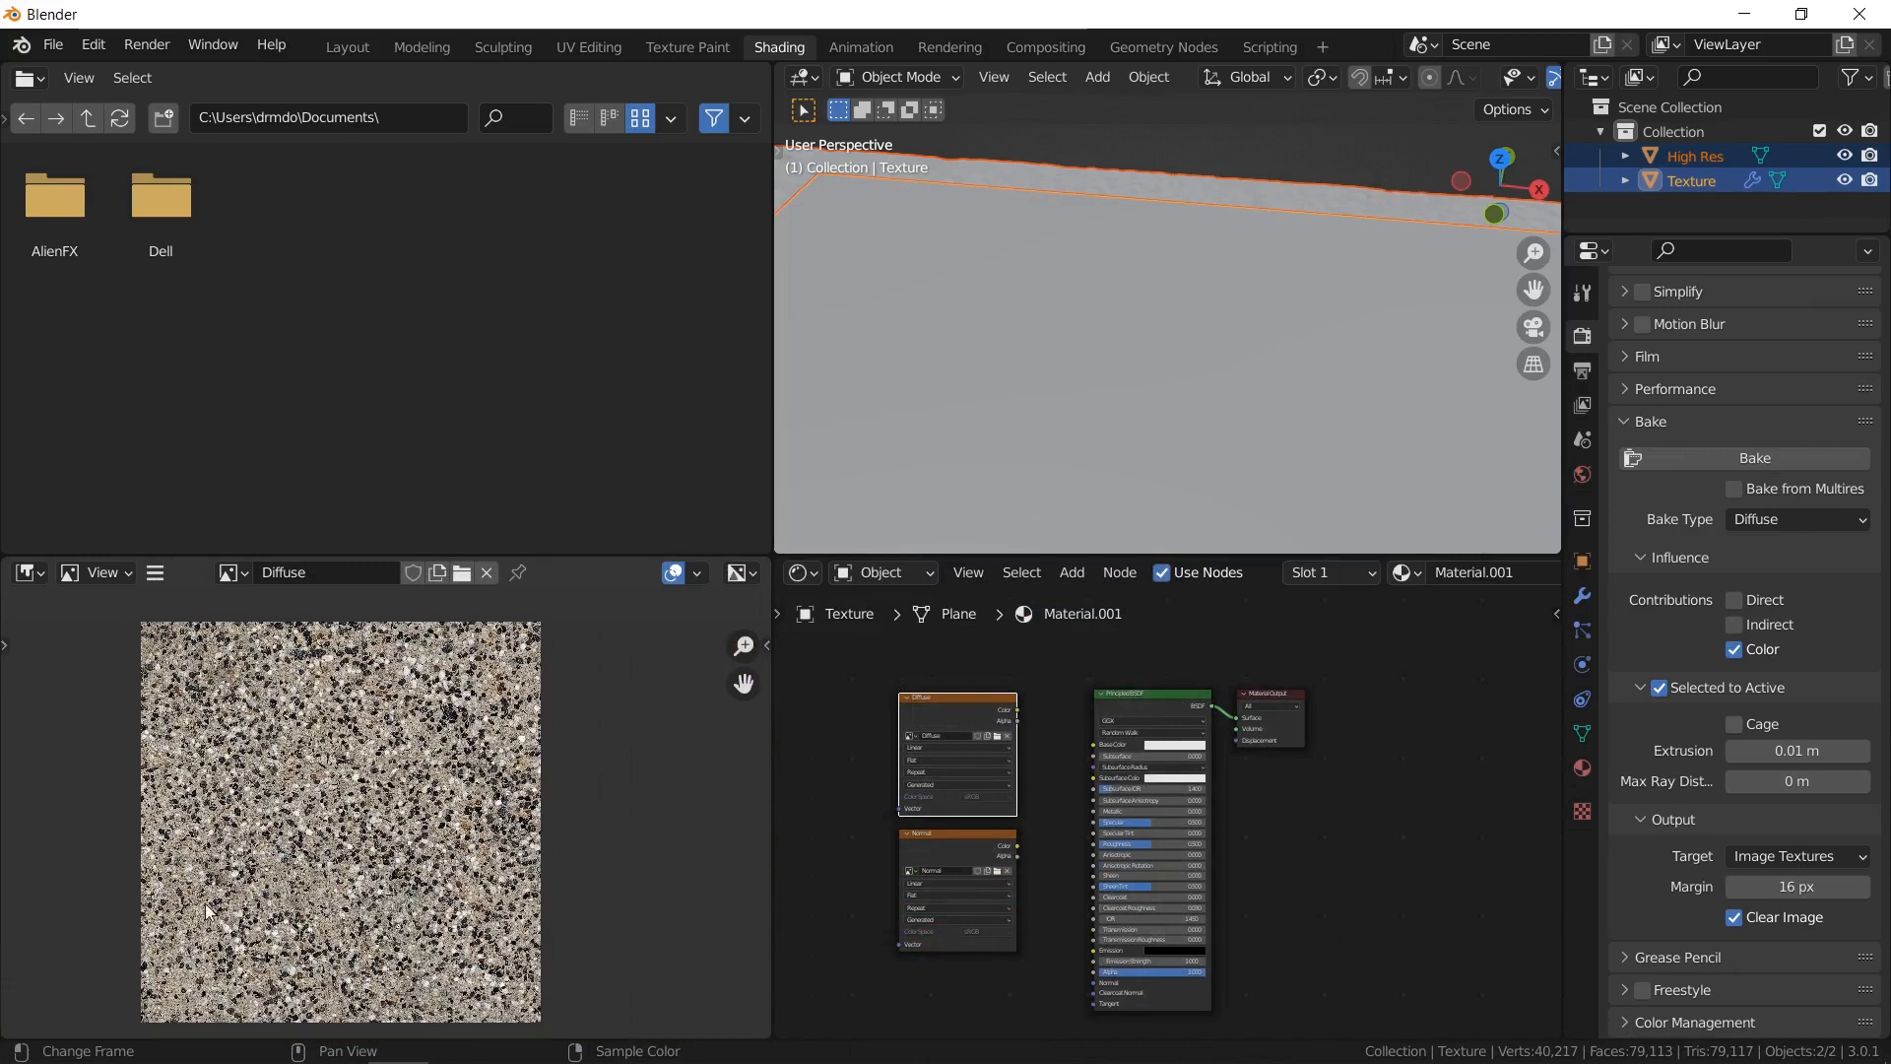
{"action": "scroll", "coordinate": [325, 749], "scroll_direction": "up", "scroll_amount": 1}
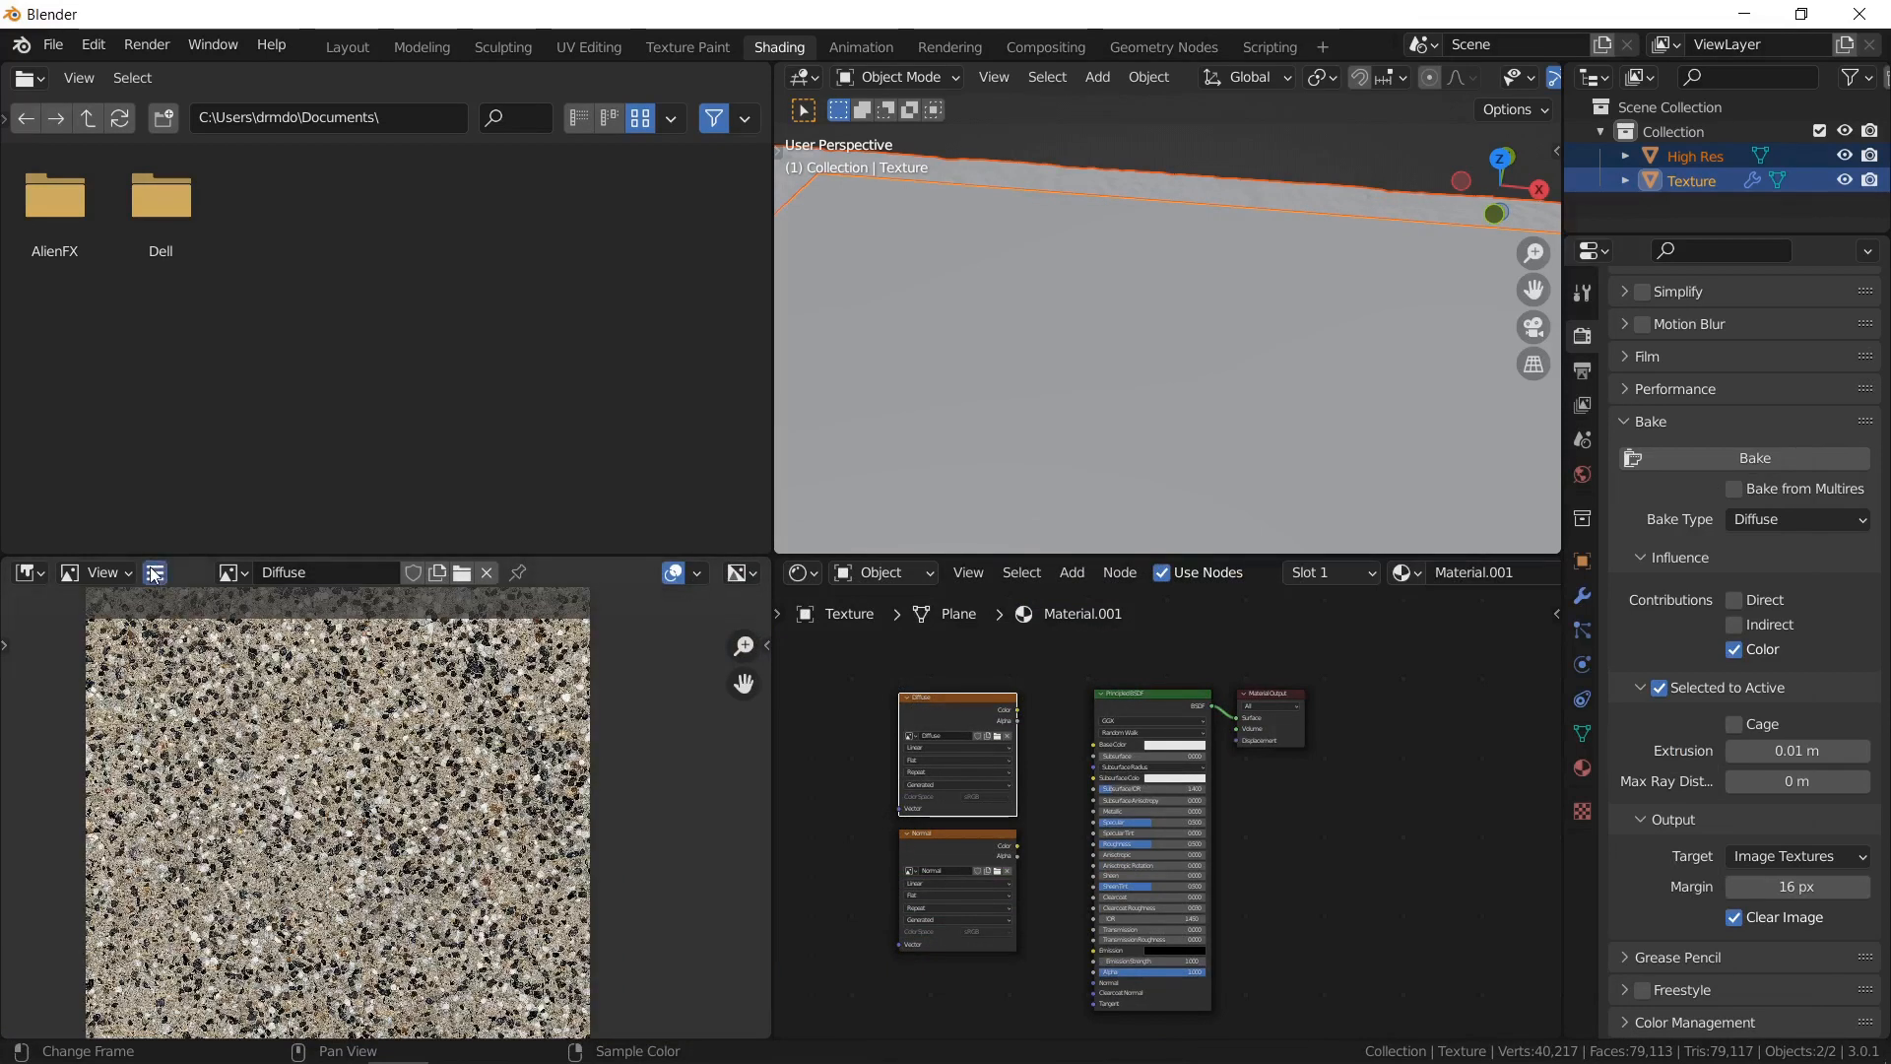
Save the Diffuse image as an uncompressed 8-bit RGBA PNG named Diffuse.png in the Concrete Tutorial folder.
{"action": "left_click", "coordinate": [155, 572]}
{"action": "mouse_move", "coordinate": [211, 627]}
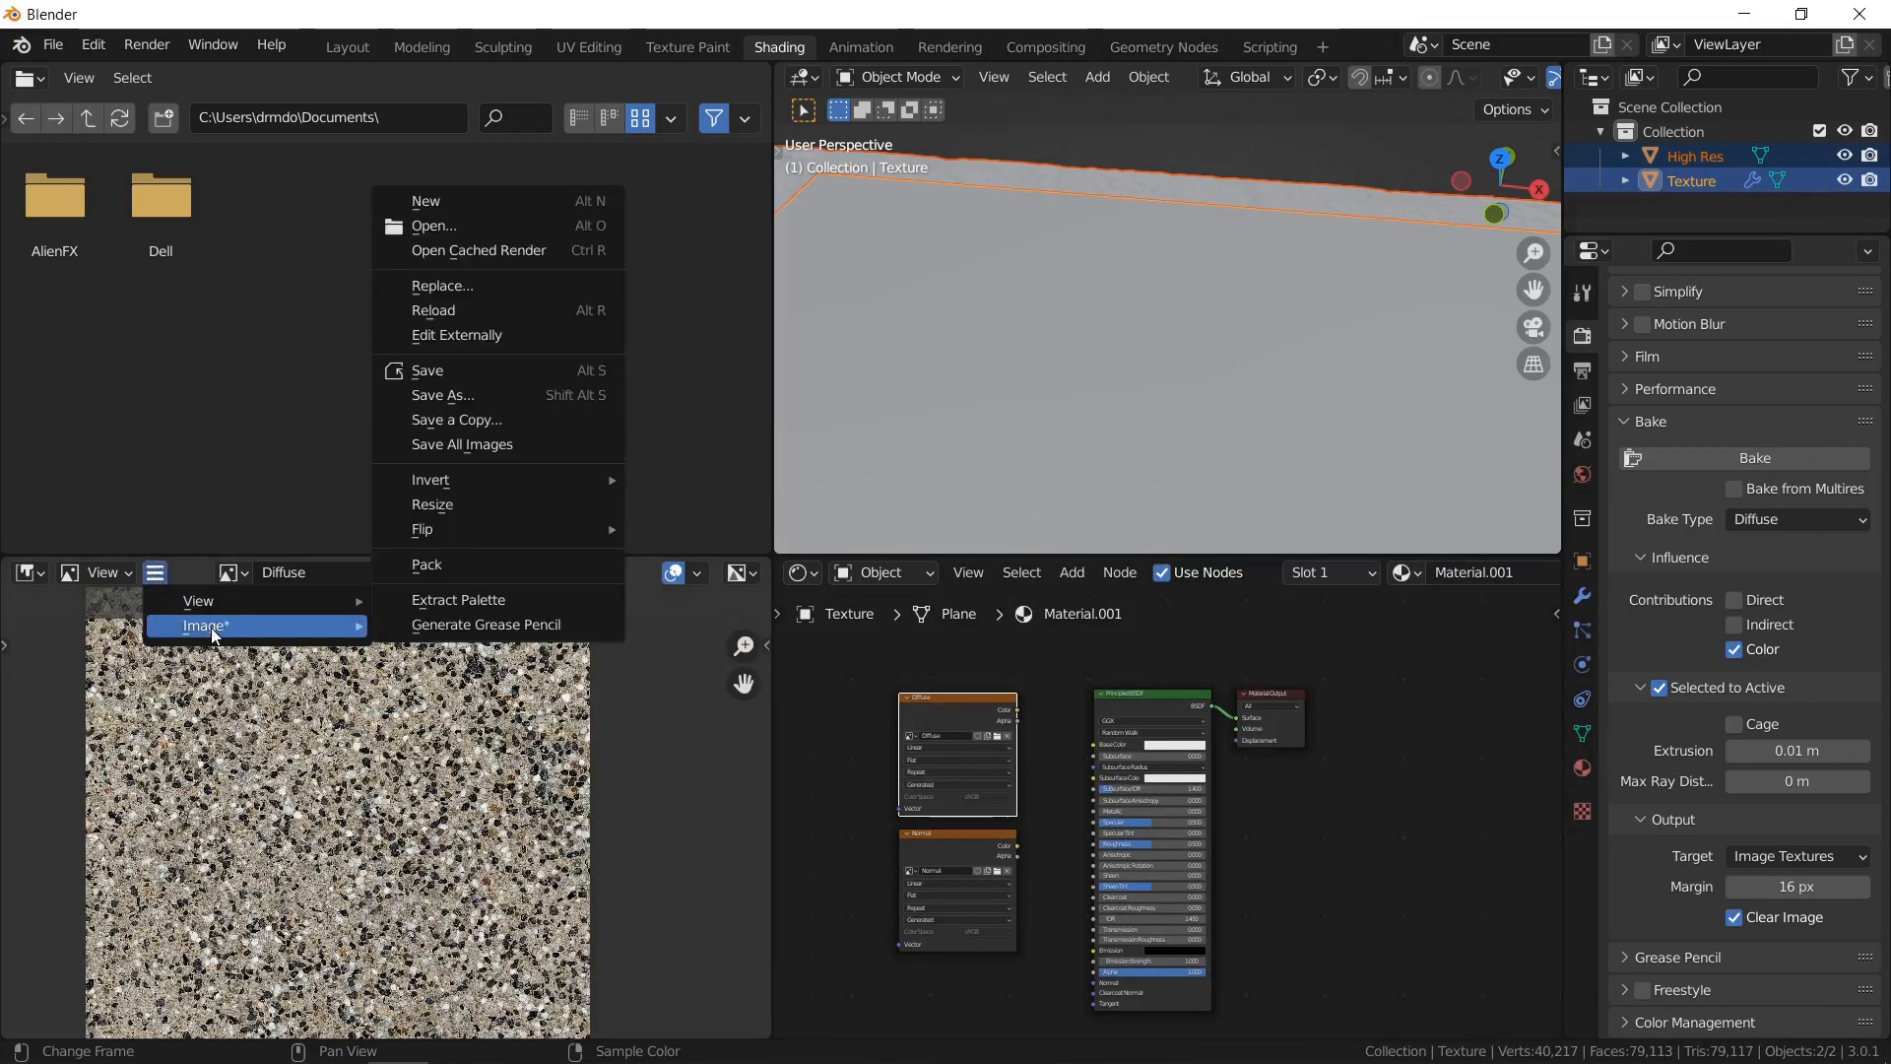
{"action": "left_click", "coordinate": [490, 398]}
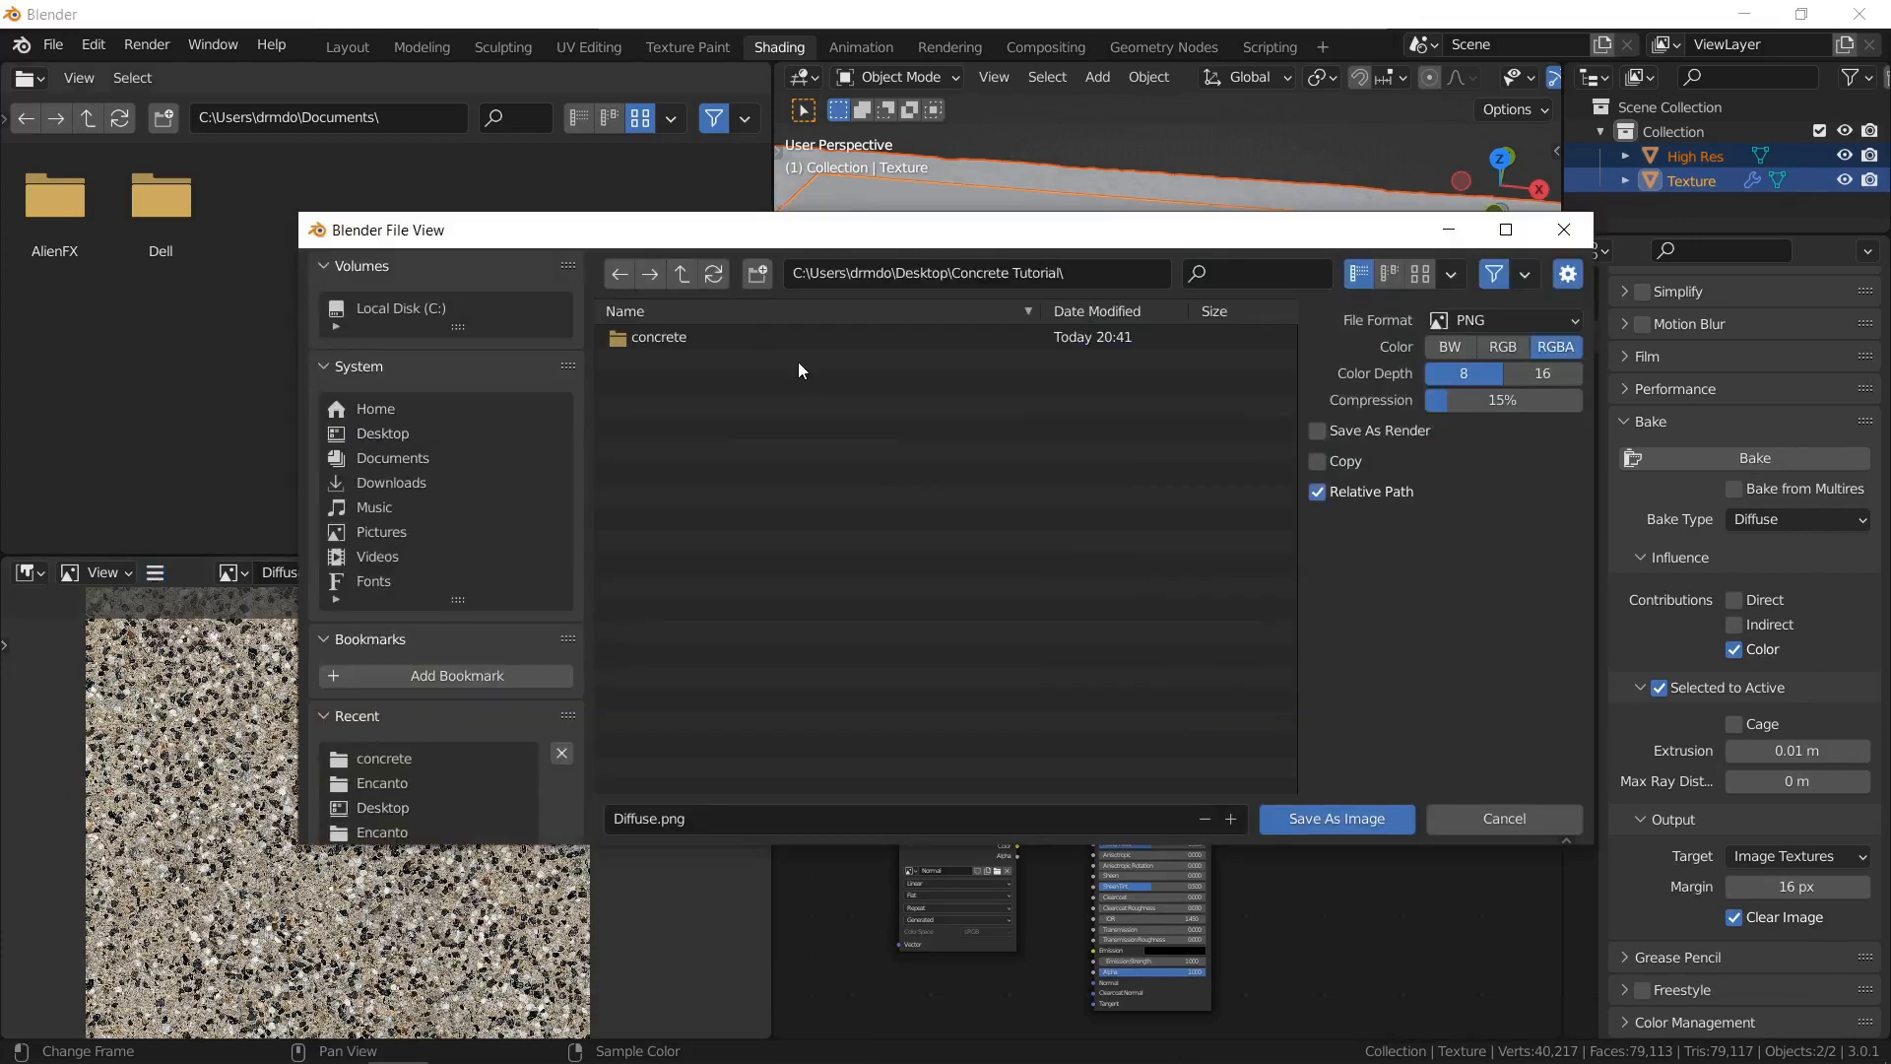
{"action": "left_click", "coordinate": [1467, 323]}
{"action": "left_click", "coordinate": [1293, 441]}
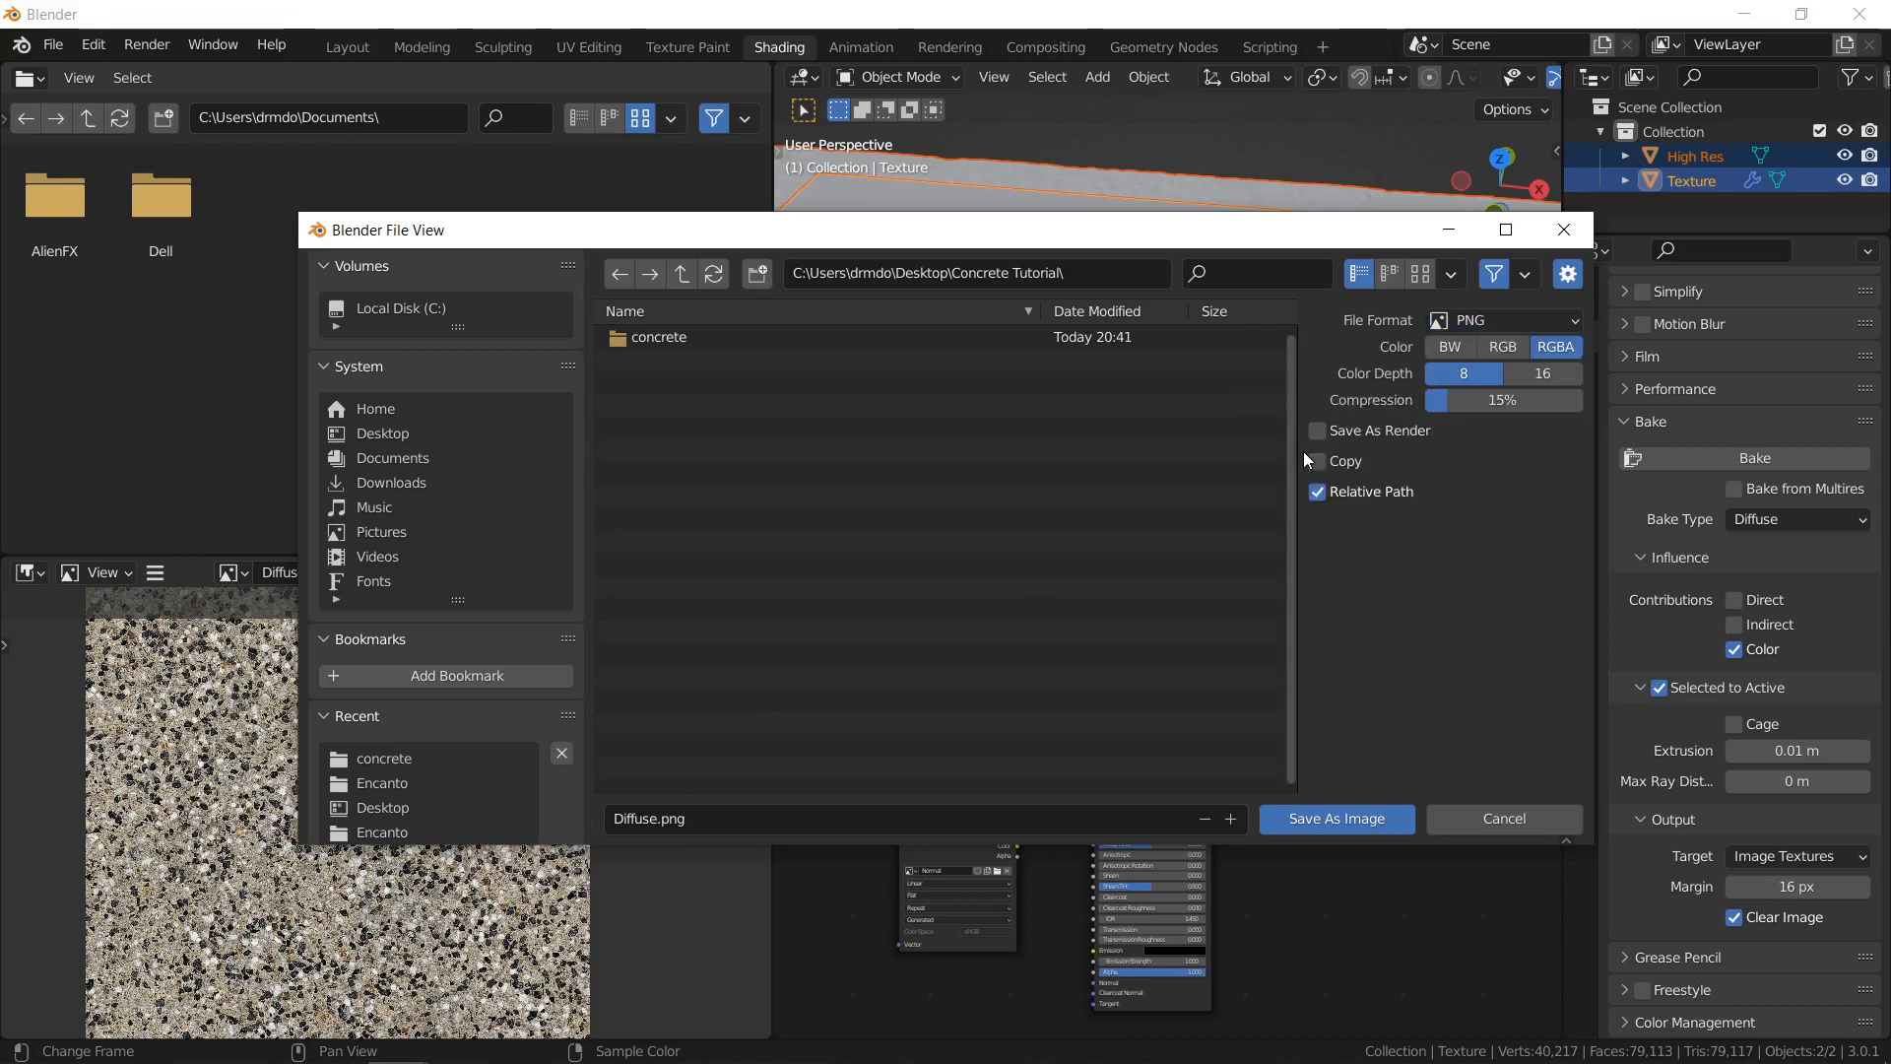
{"action": "left_click_drag", "start_coordinate": [1514, 404], "coordinate": [1405, 391]}
{"action": "left_click", "coordinate": [1301, 813]}
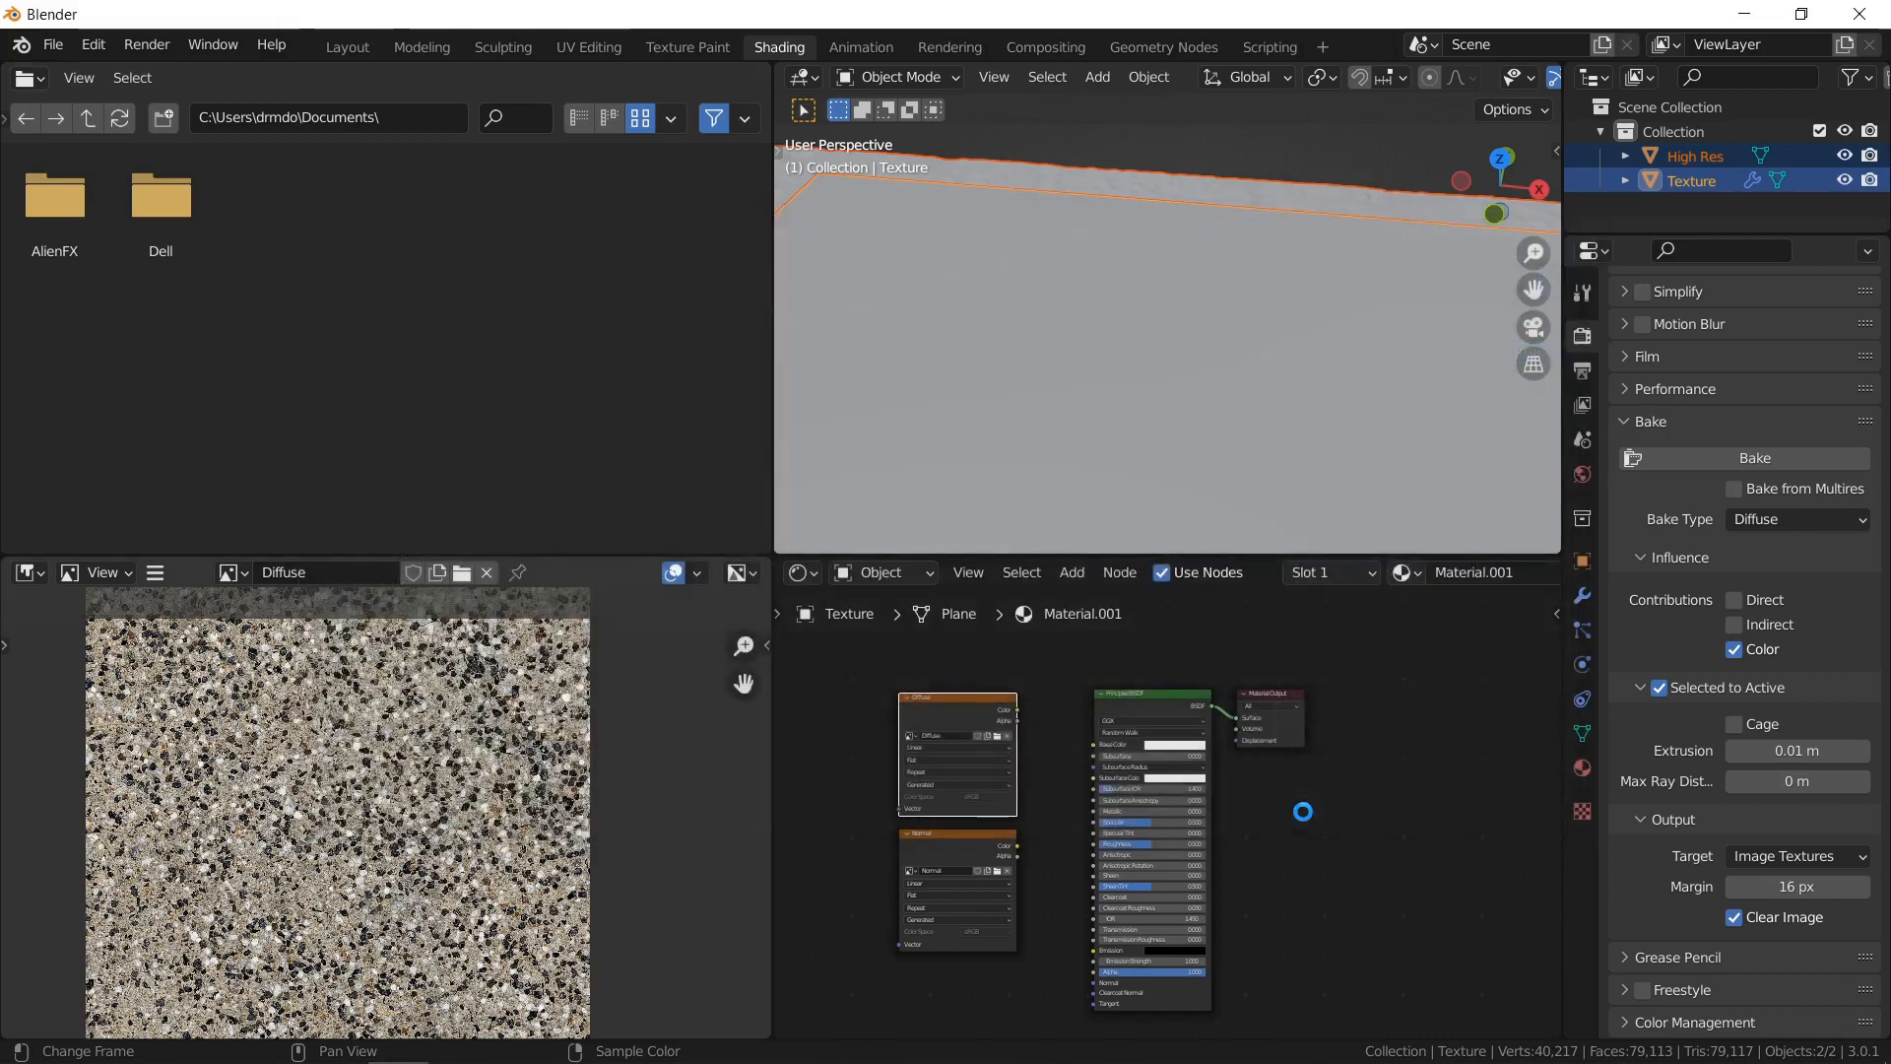
Display the Normal image and save it as Normal.png in the Concrete Tutorial folder with 0% compression.
{"action": "left_click", "coordinate": [232, 574]}
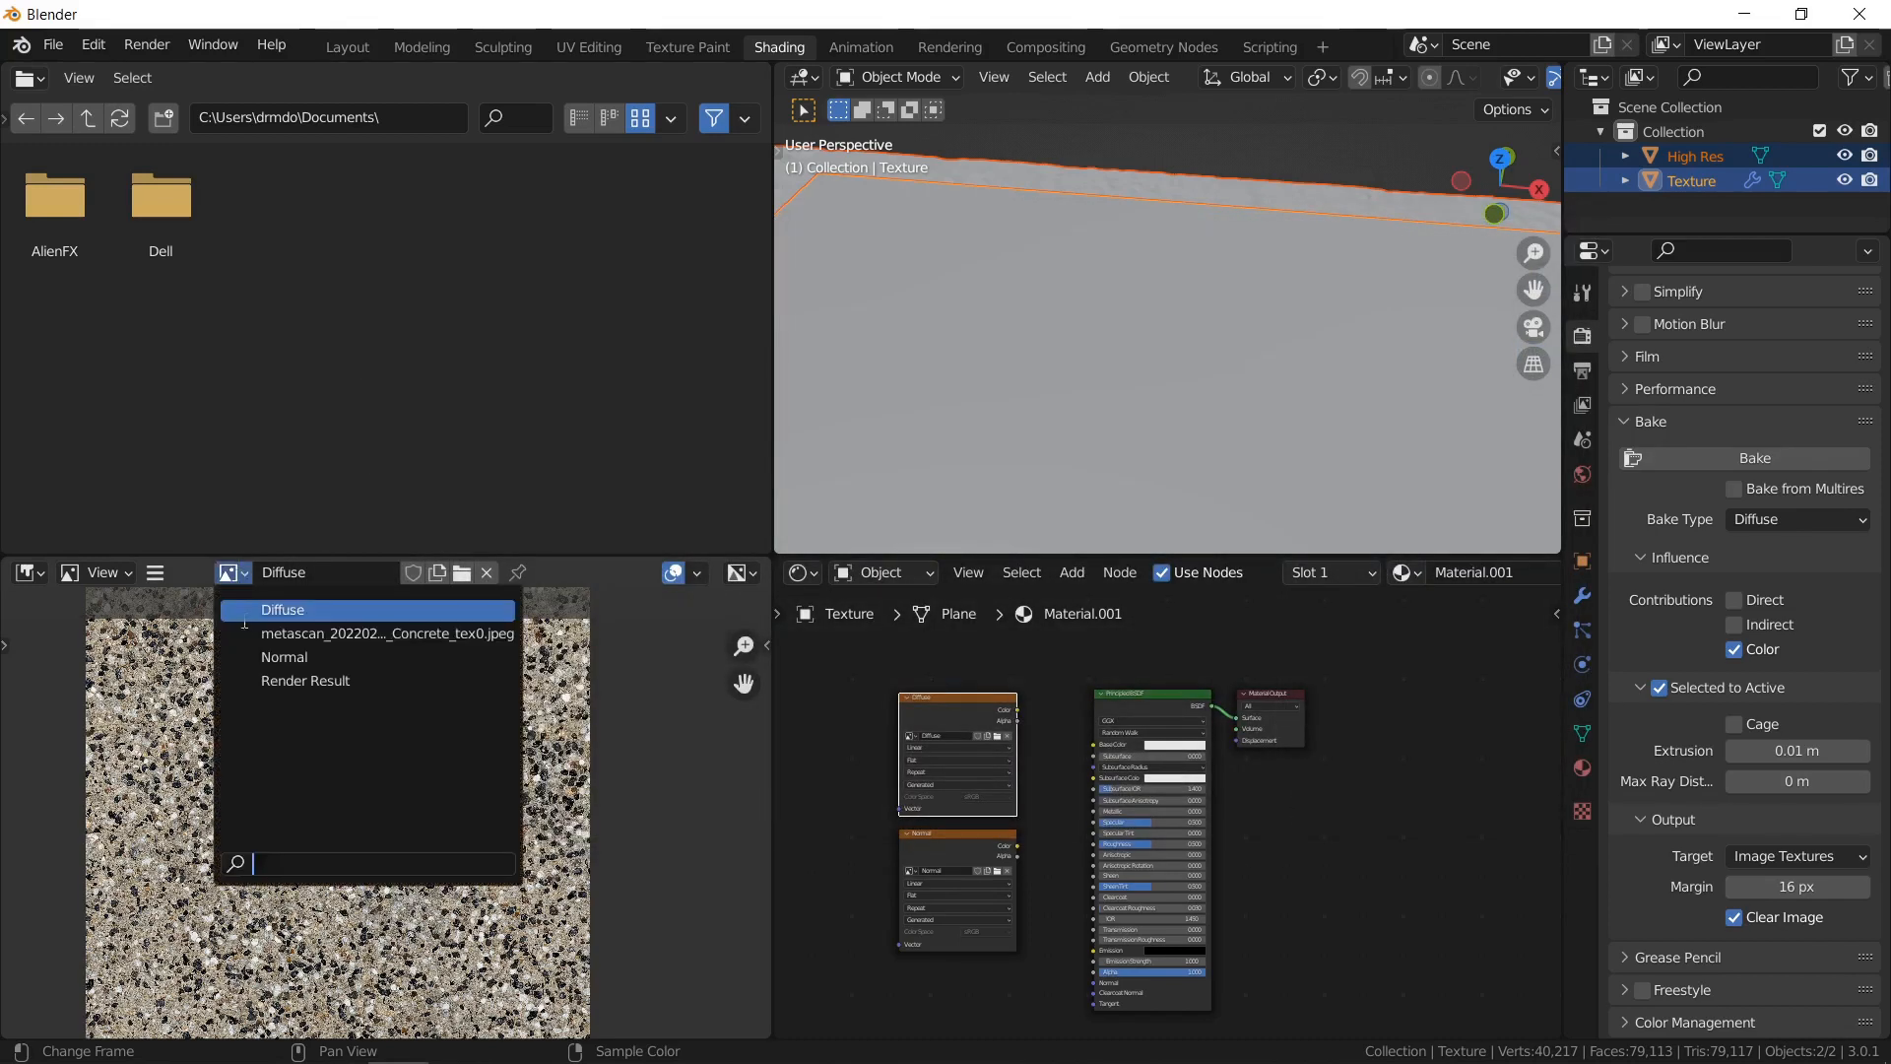
{"action": "left_click", "coordinate": [330, 657]}
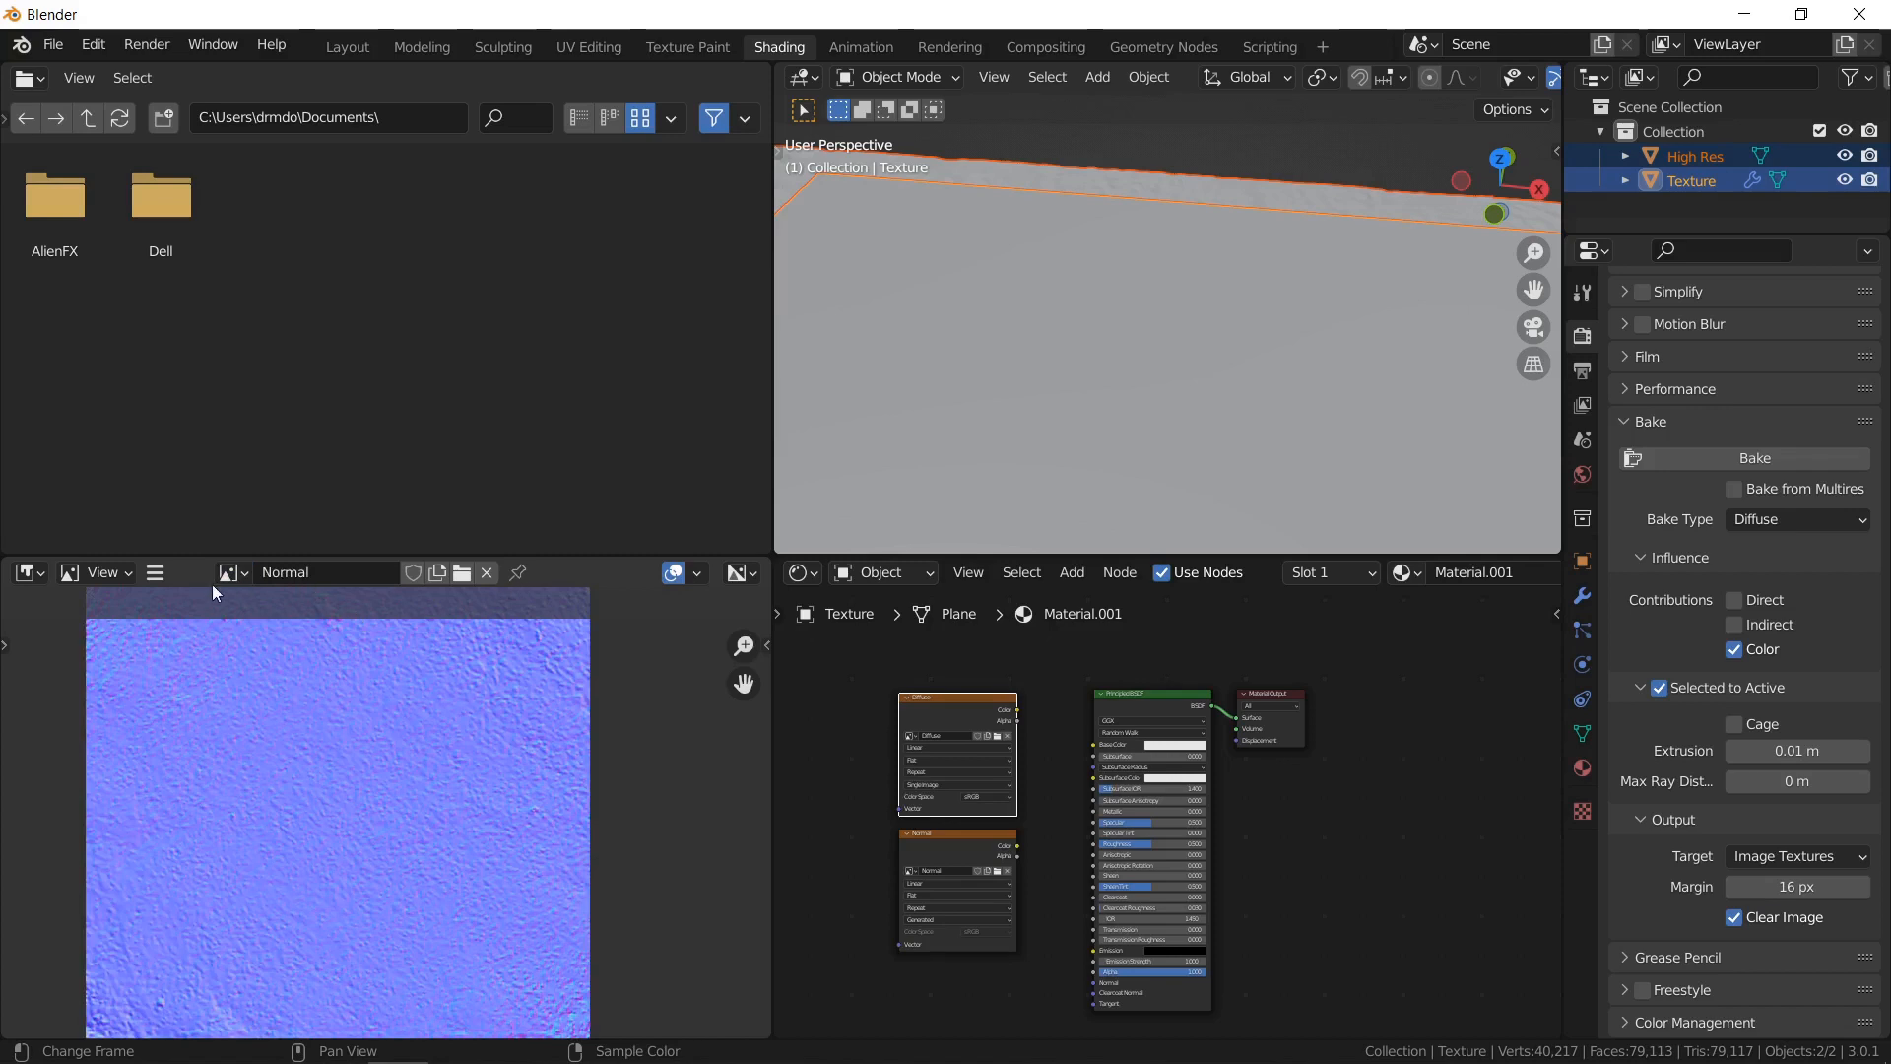
{"action": "left_click", "coordinate": [158, 573]}
{"action": "mouse_move", "coordinate": [210, 635]}
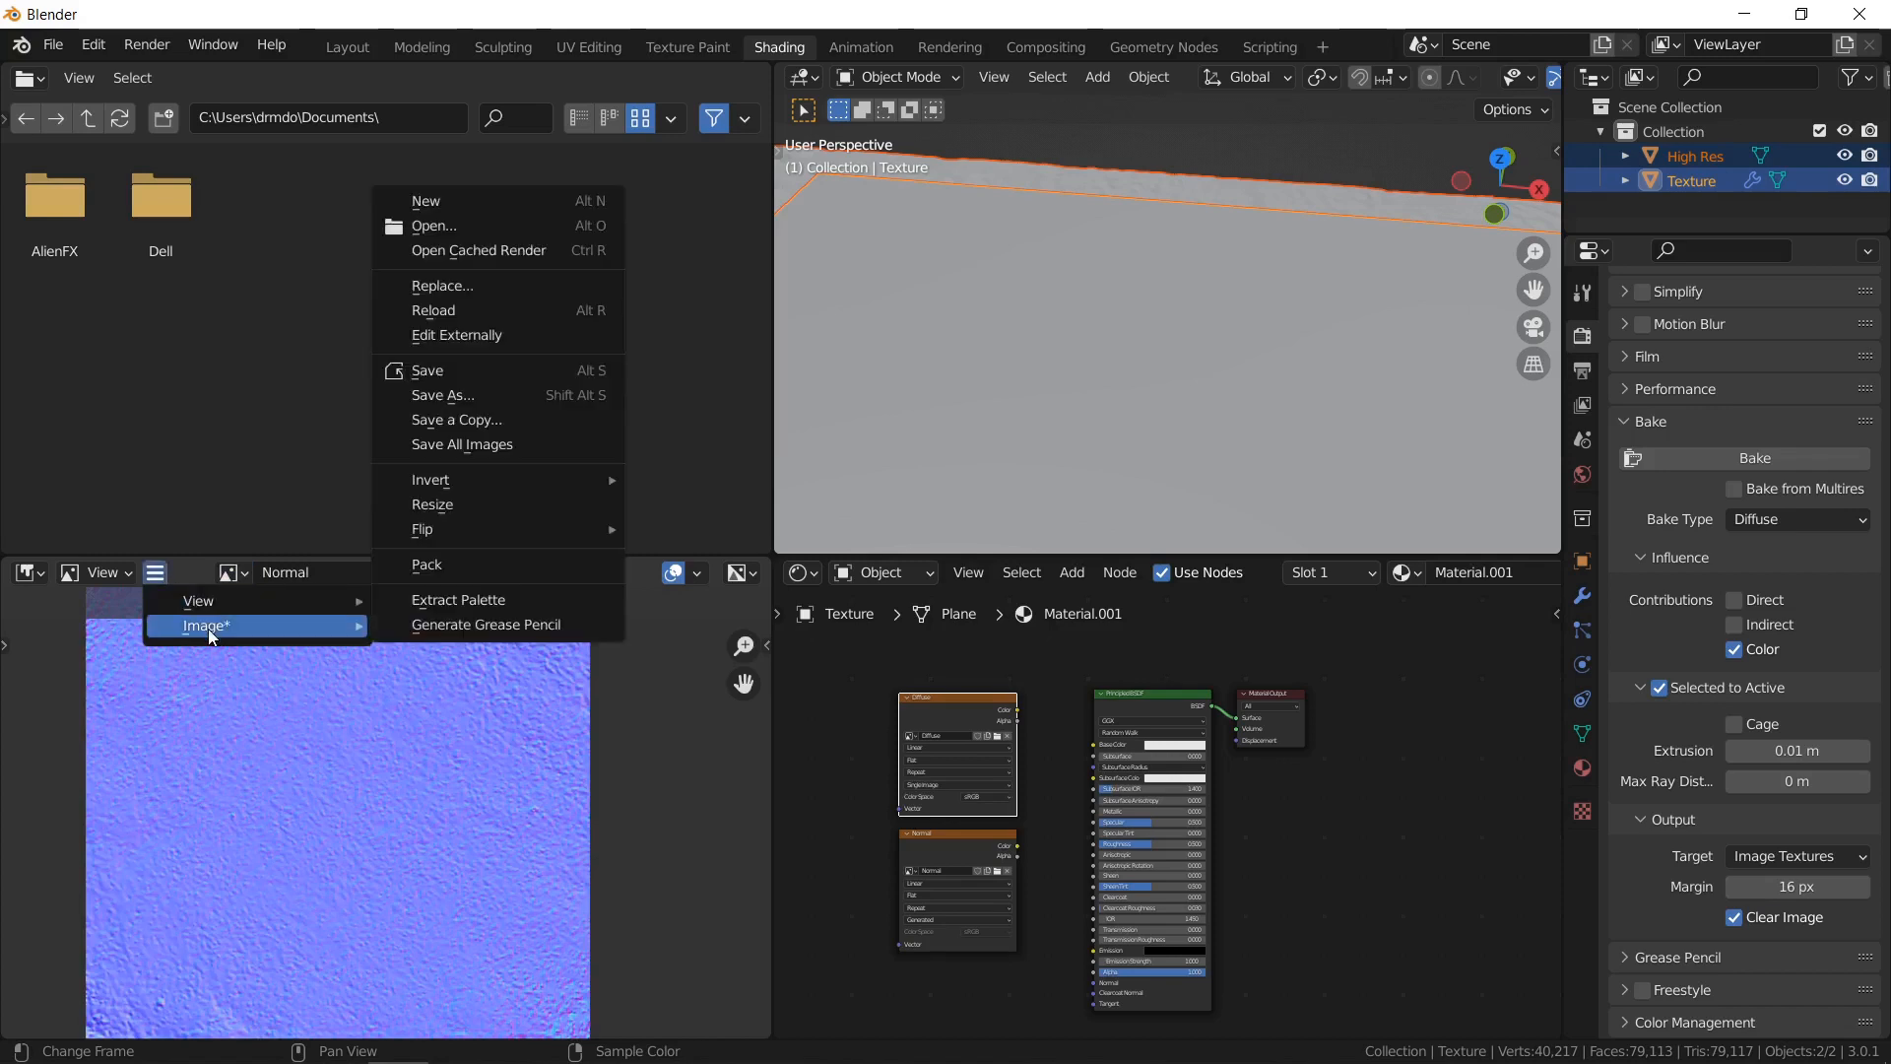
{"action": "left_click", "coordinate": [488, 397]}
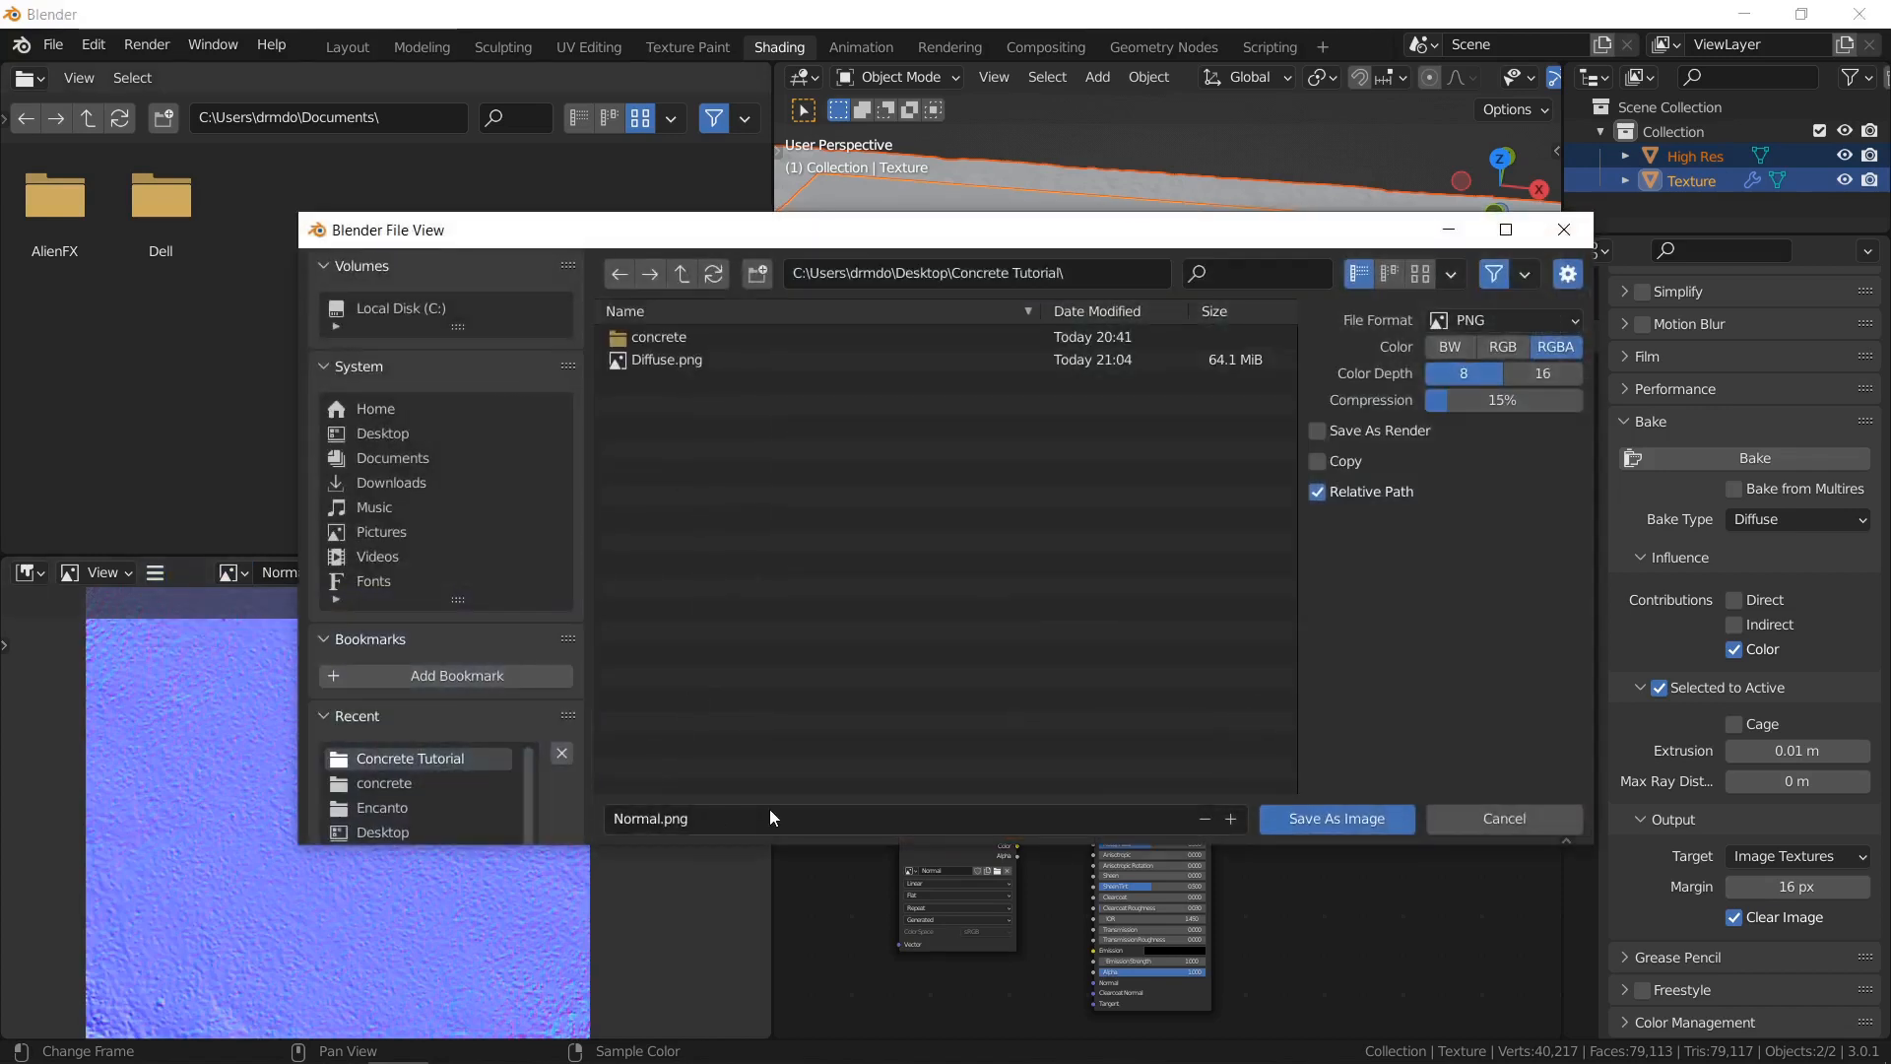
{"action": "left_click_drag", "start_coordinate": [1494, 399], "coordinate": [1434, 399]}
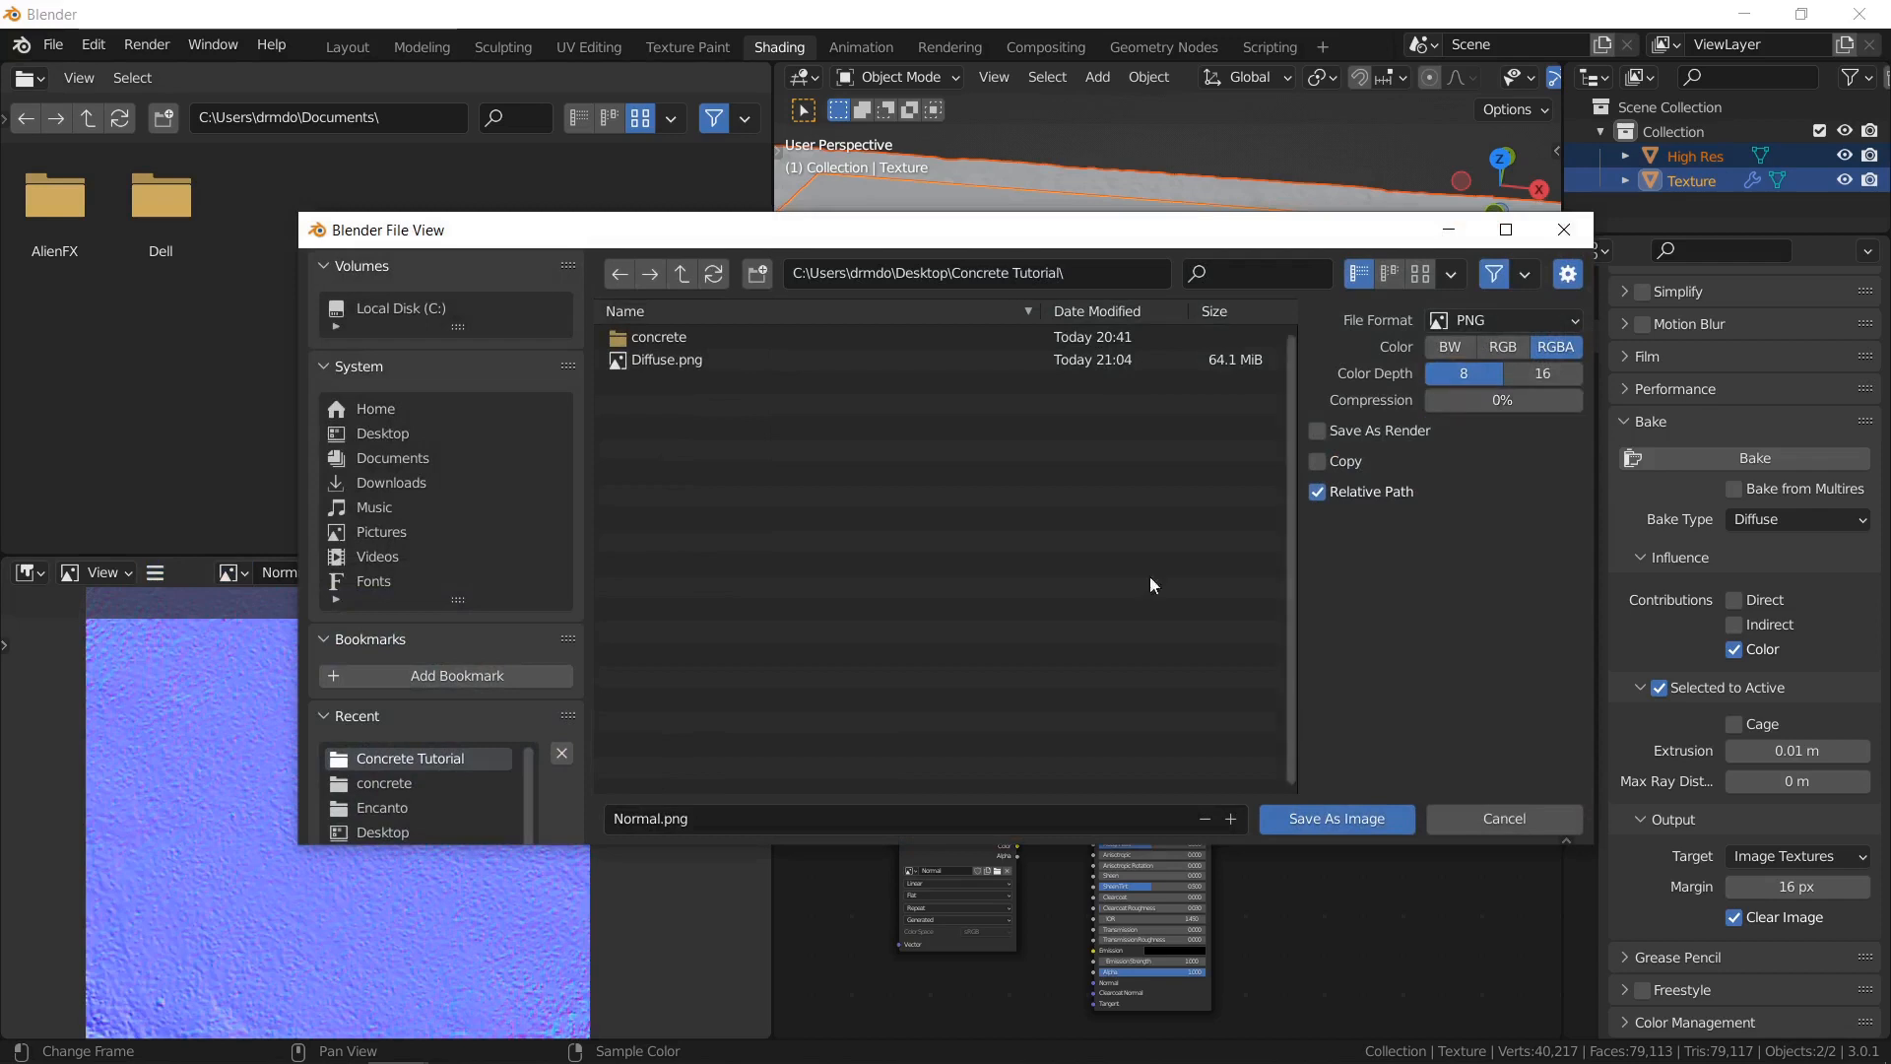
{"action": "left_click", "coordinate": [1331, 819]}
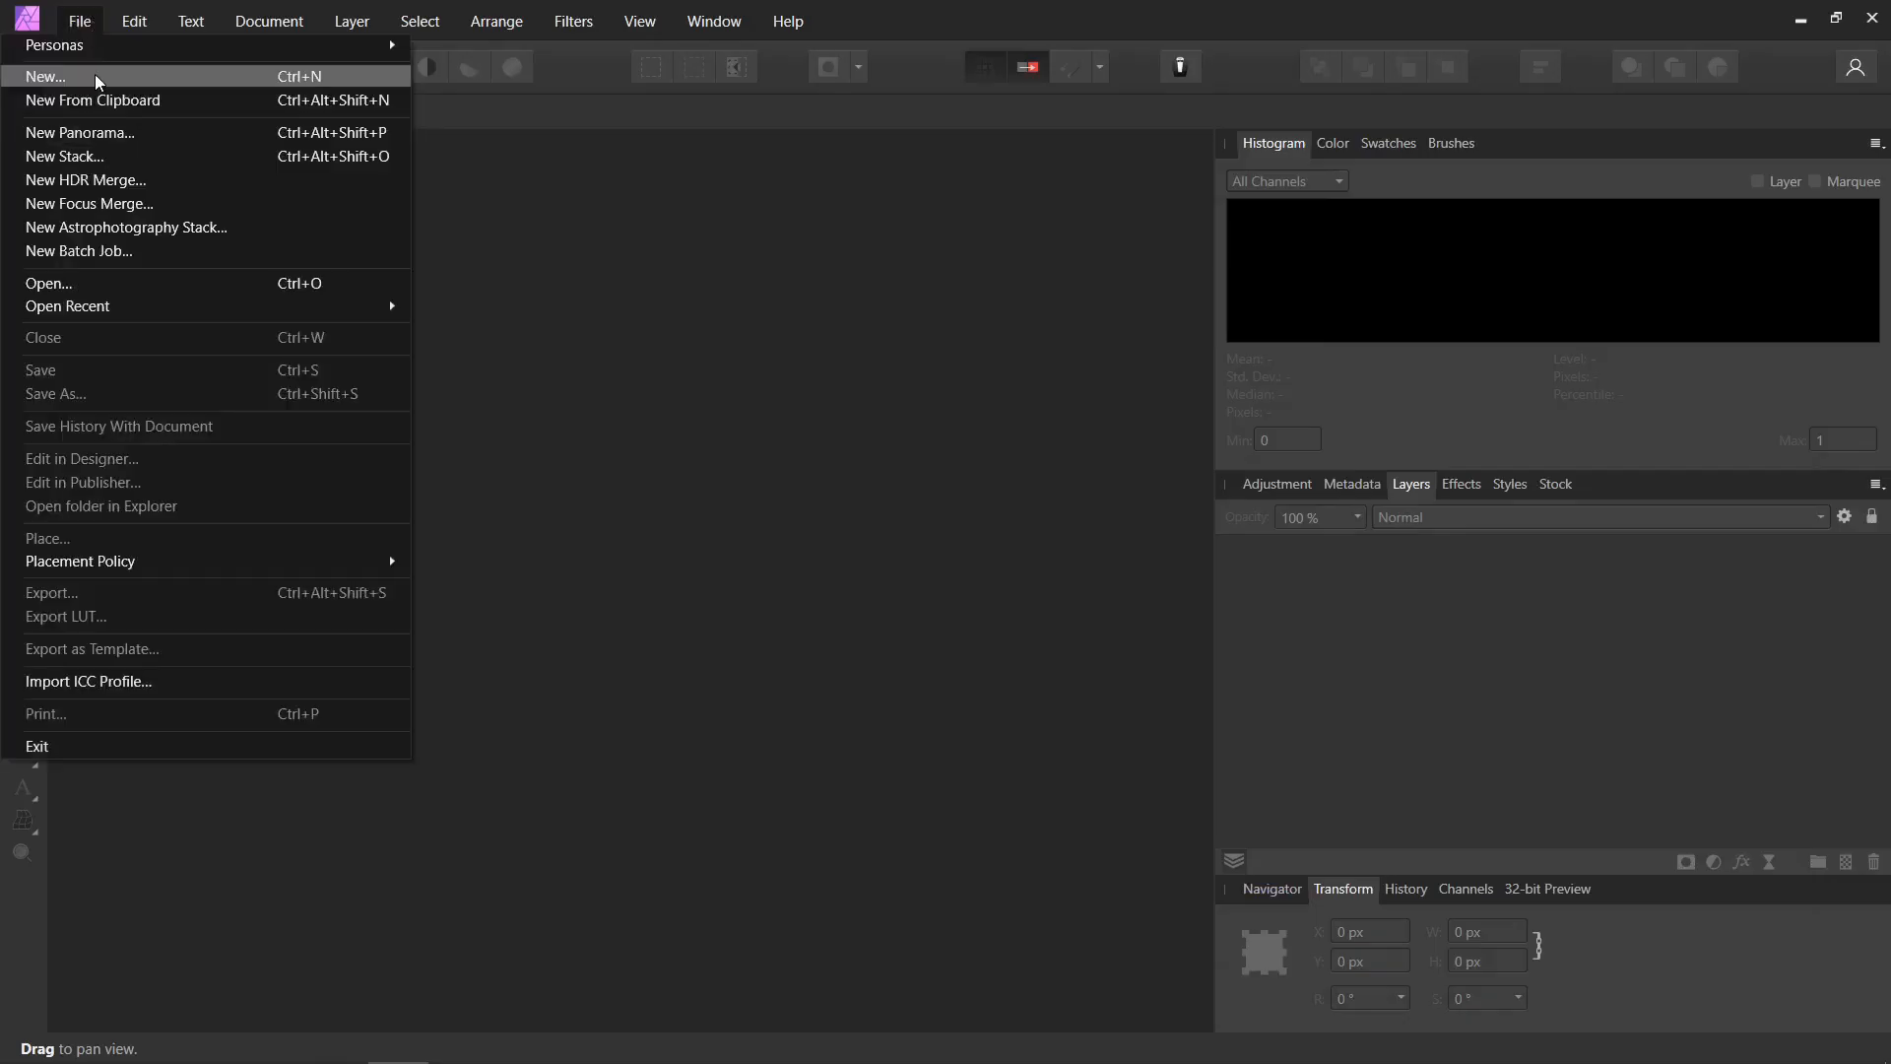
Open the Diffuse and Normal images from the Concrete Tutorial folder together.
{"action": "left_click", "coordinate": [59, 284]}
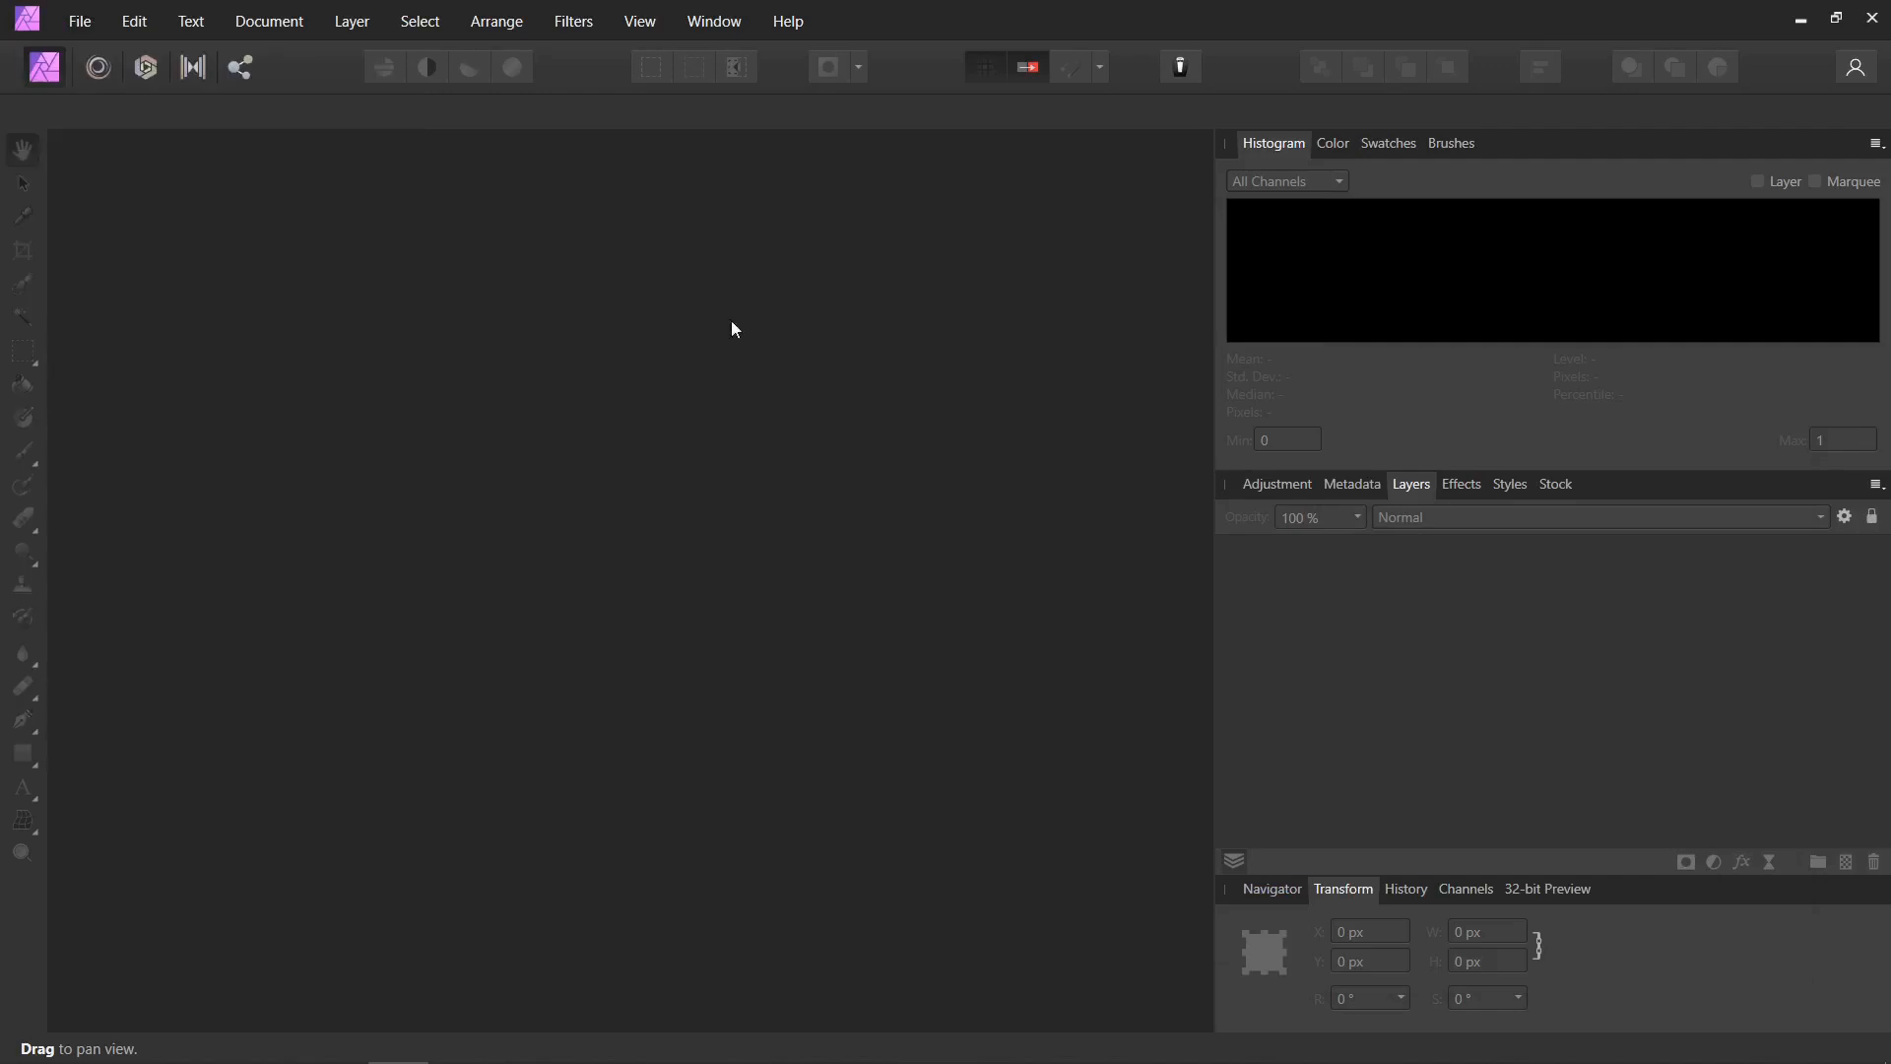
{"action": "left_click", "coordinate": [443, 202]}
{"action": "left_click", "coordinate": [744, 197], "text": "ctrl"}
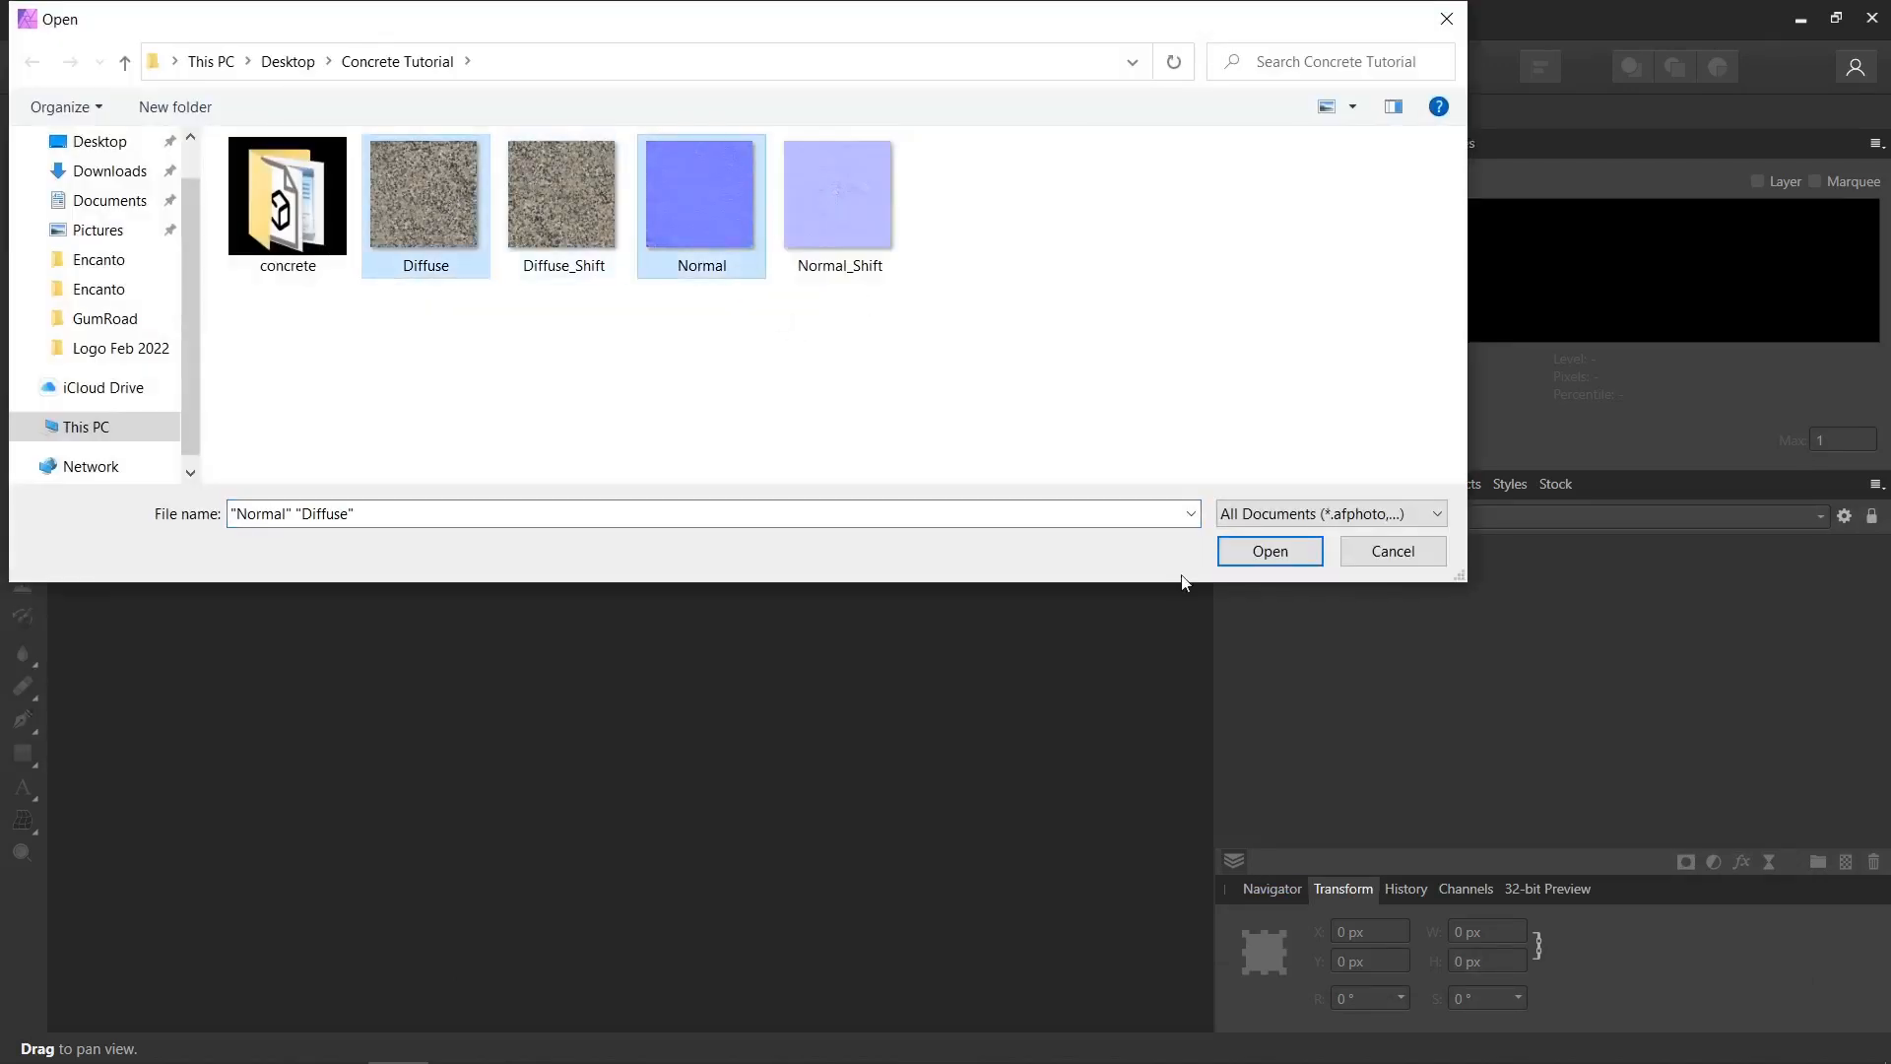
{"action": "left_click", "coordinate": [1256, 551]}
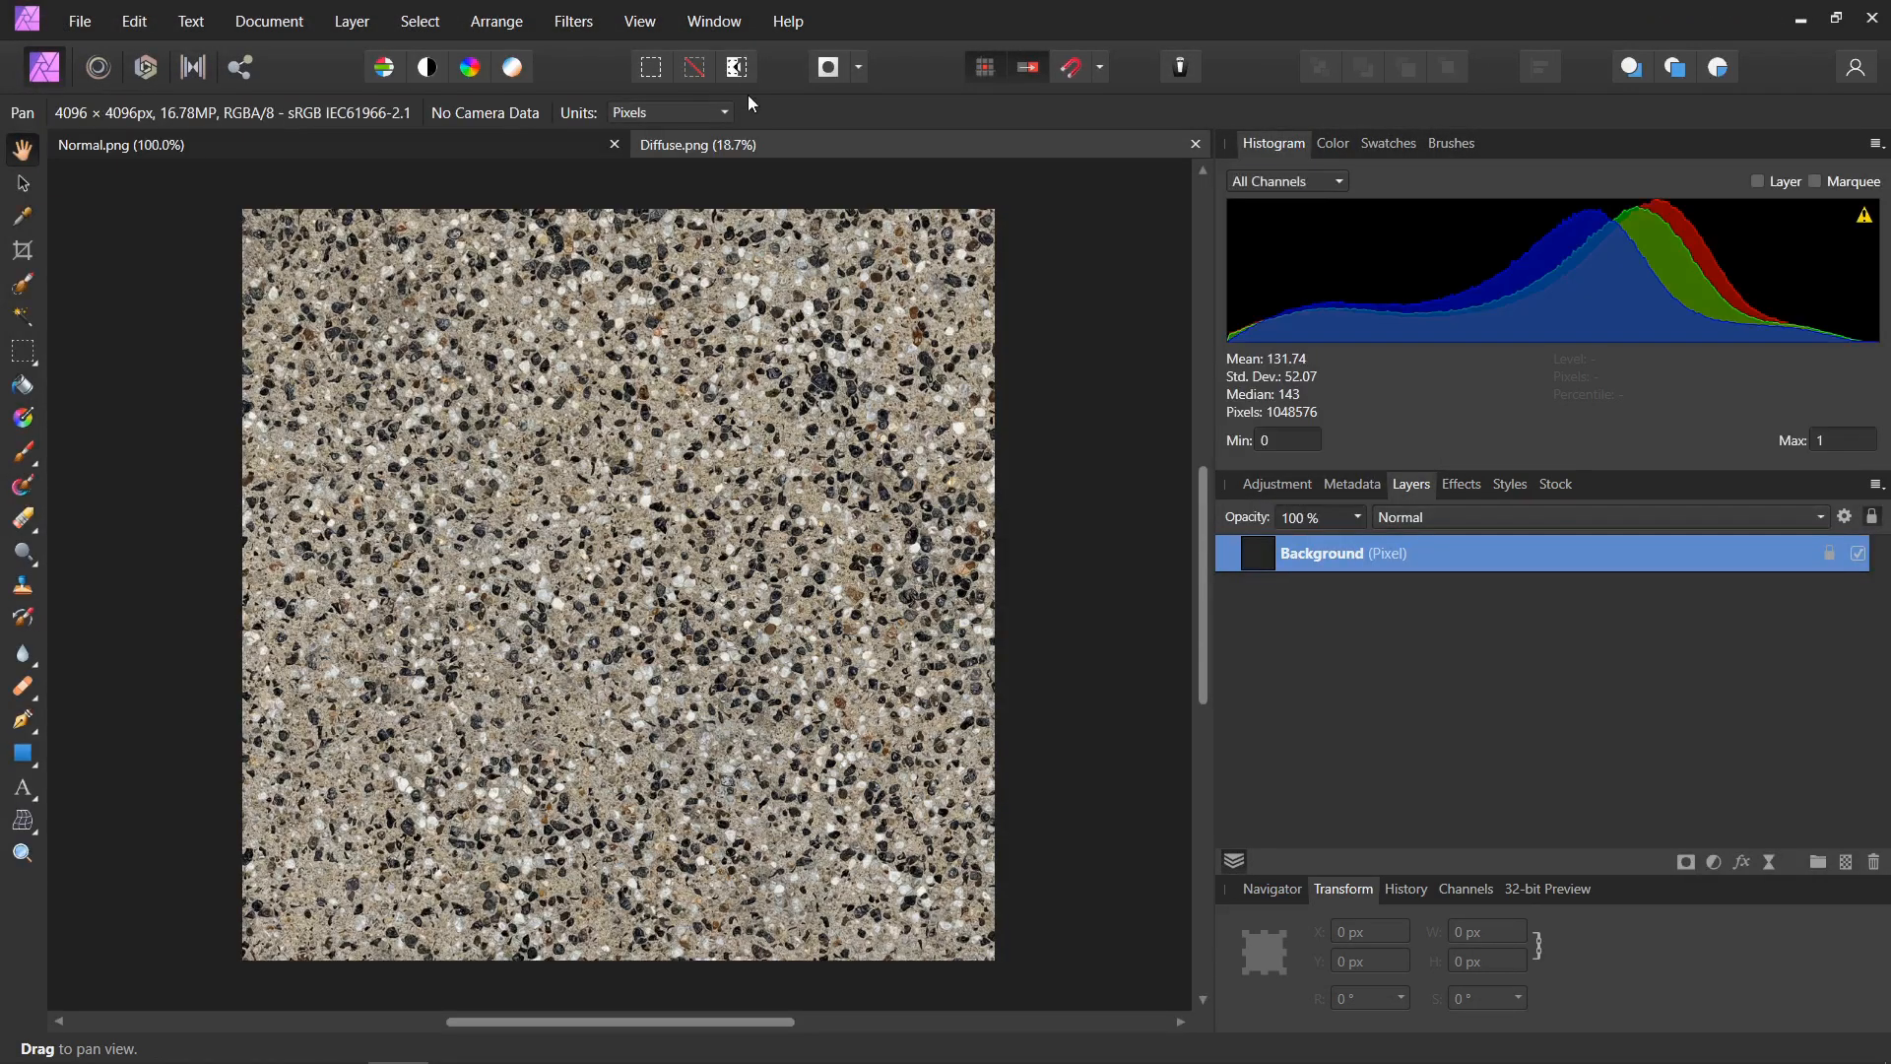
Copy the entire Diffuse image and paste it as a layer above the background in the Normal document.
{"action": "key", "text": "ctrl+a"}
{"action": "left_click", "coordinate": [435, 148]}
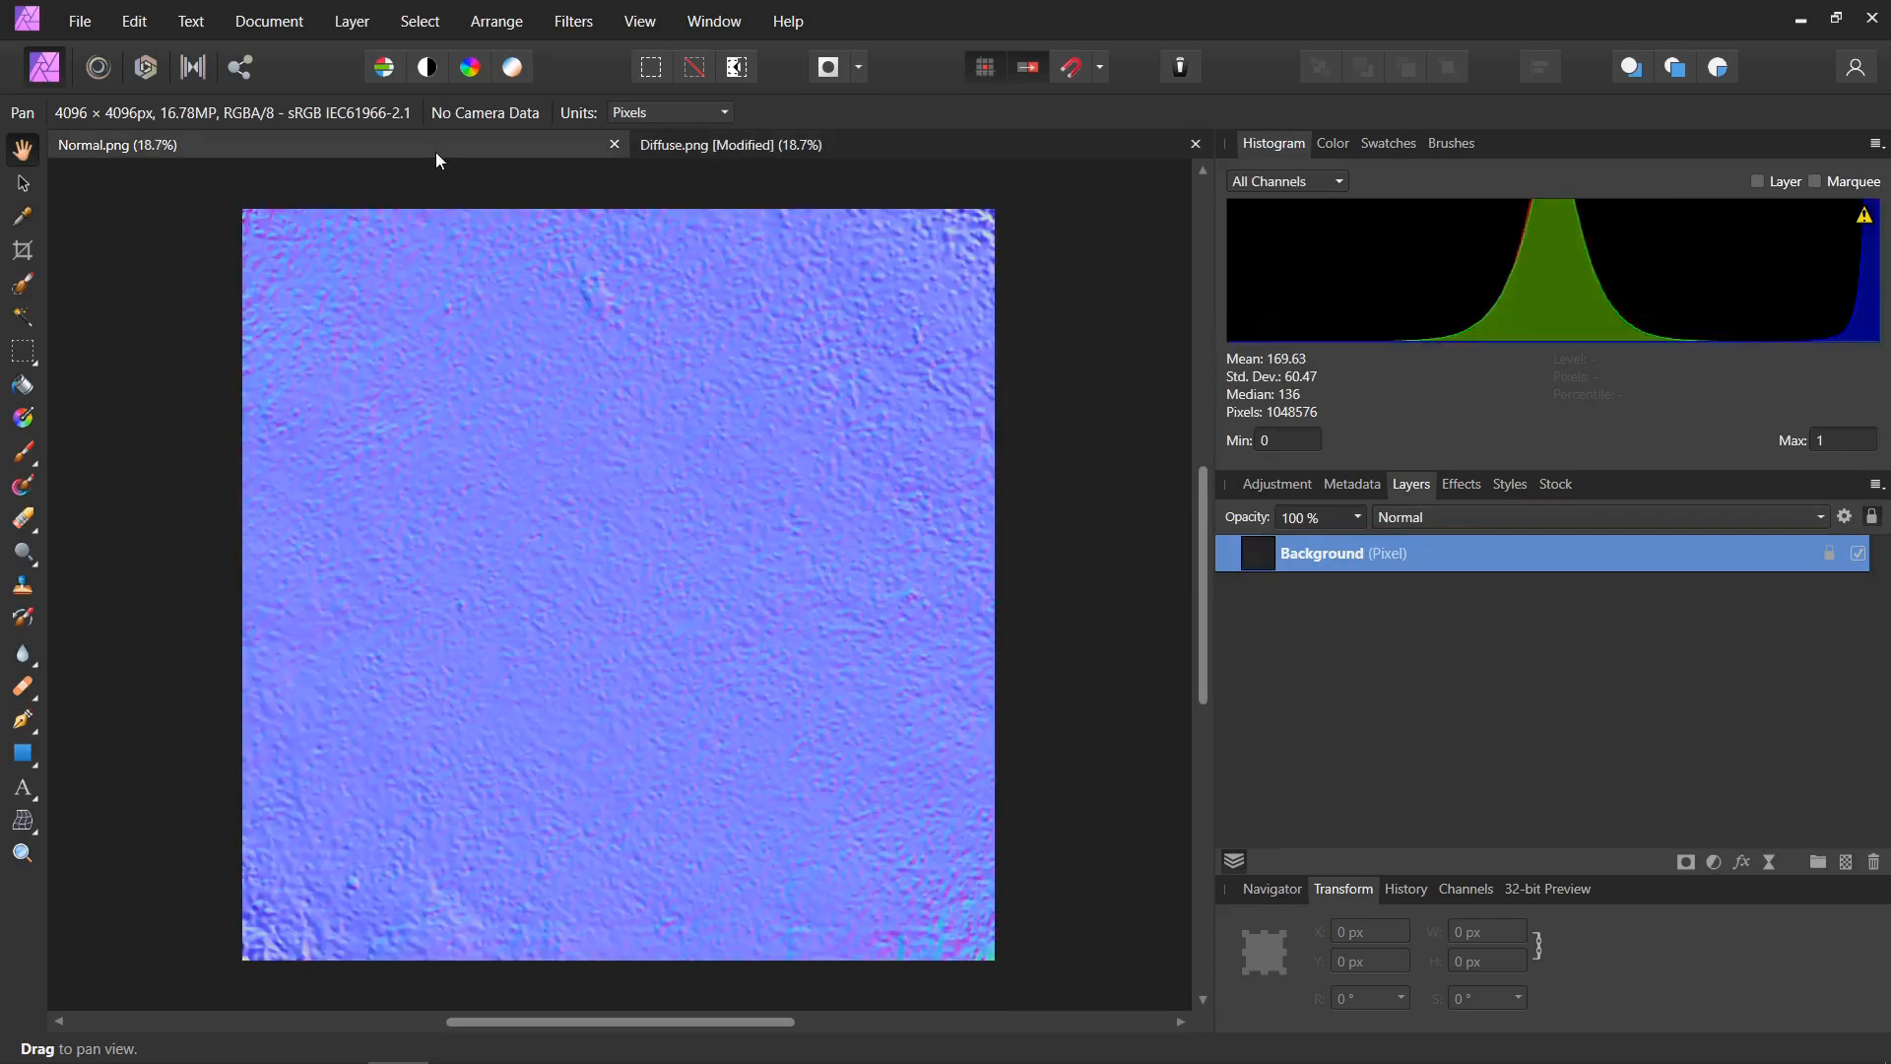
{"action": "key", "text": "ctrl+v"}
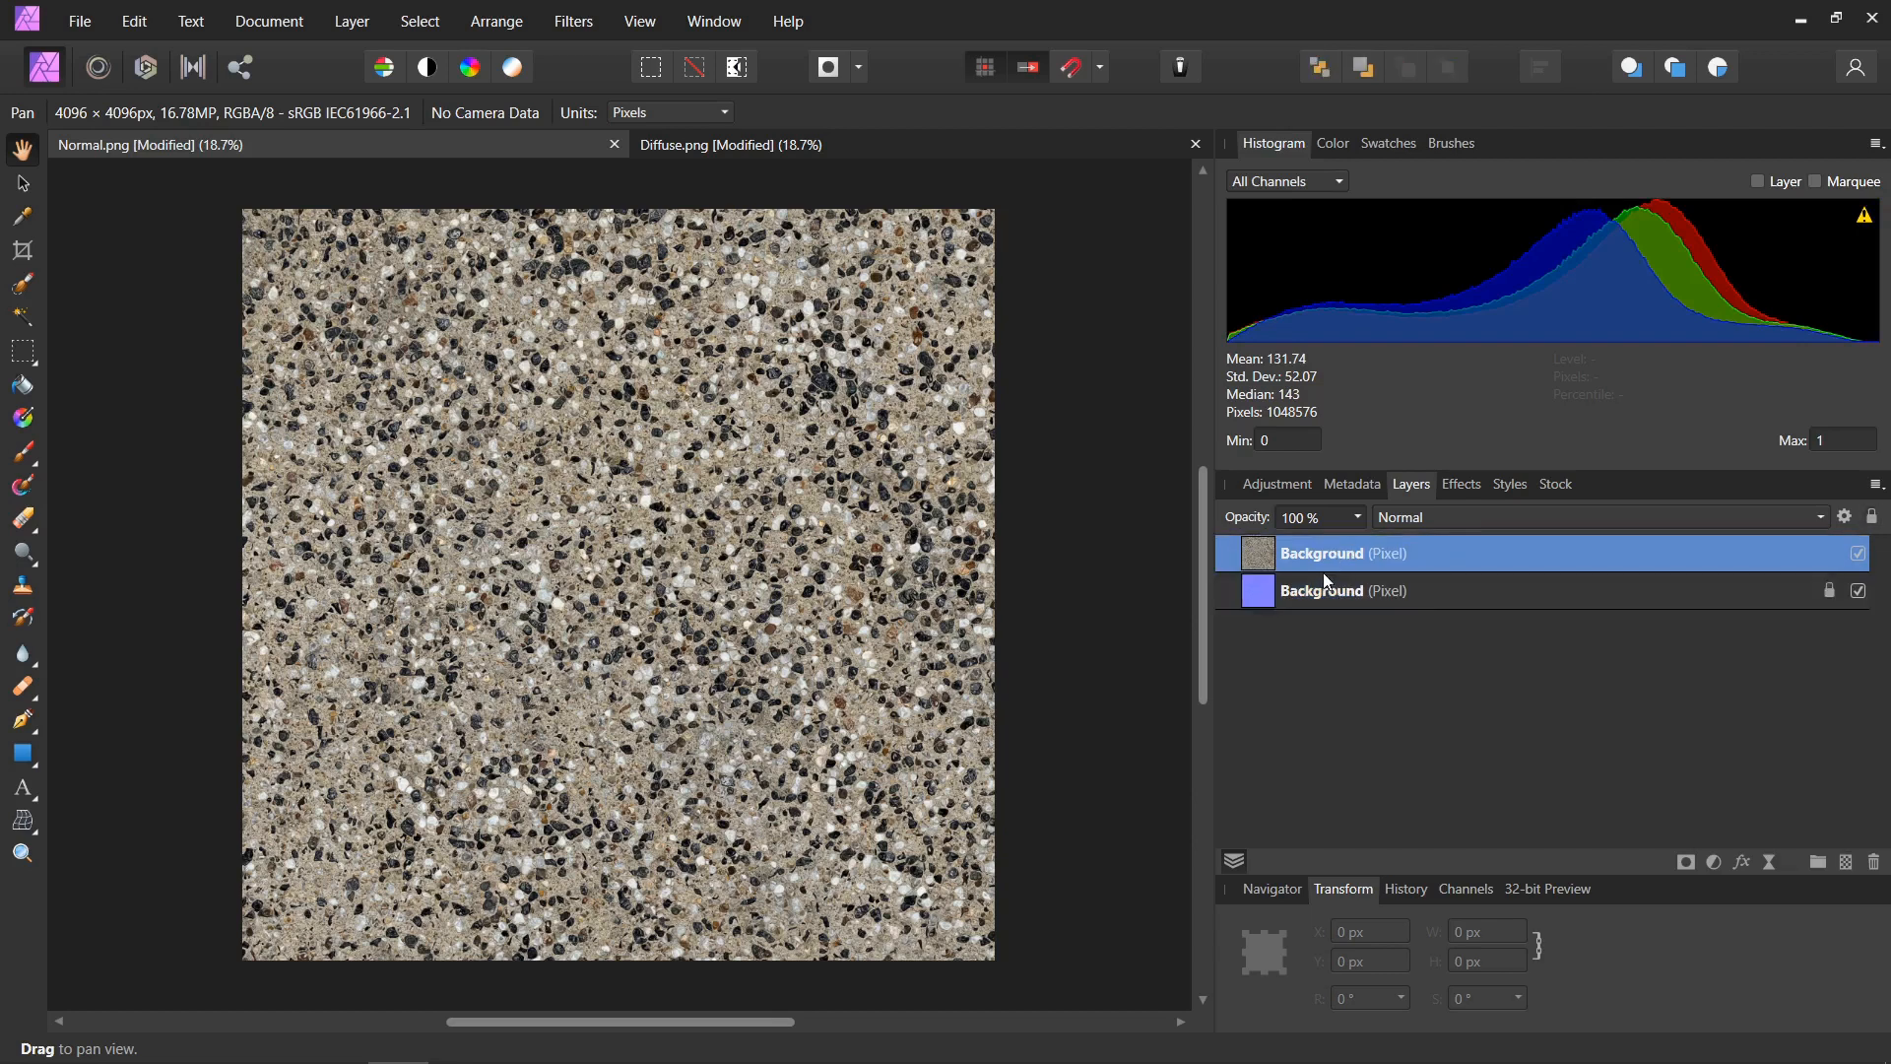
Select both the diffuse and normal layers and apply an Affine distortion with X and Y offsets of 50% in Wrap mode.
{"action": "left_click", "coordinate": [1321, 582], "text": "shift"}
{"action": "left_click", "coordinate": [574, 21]}
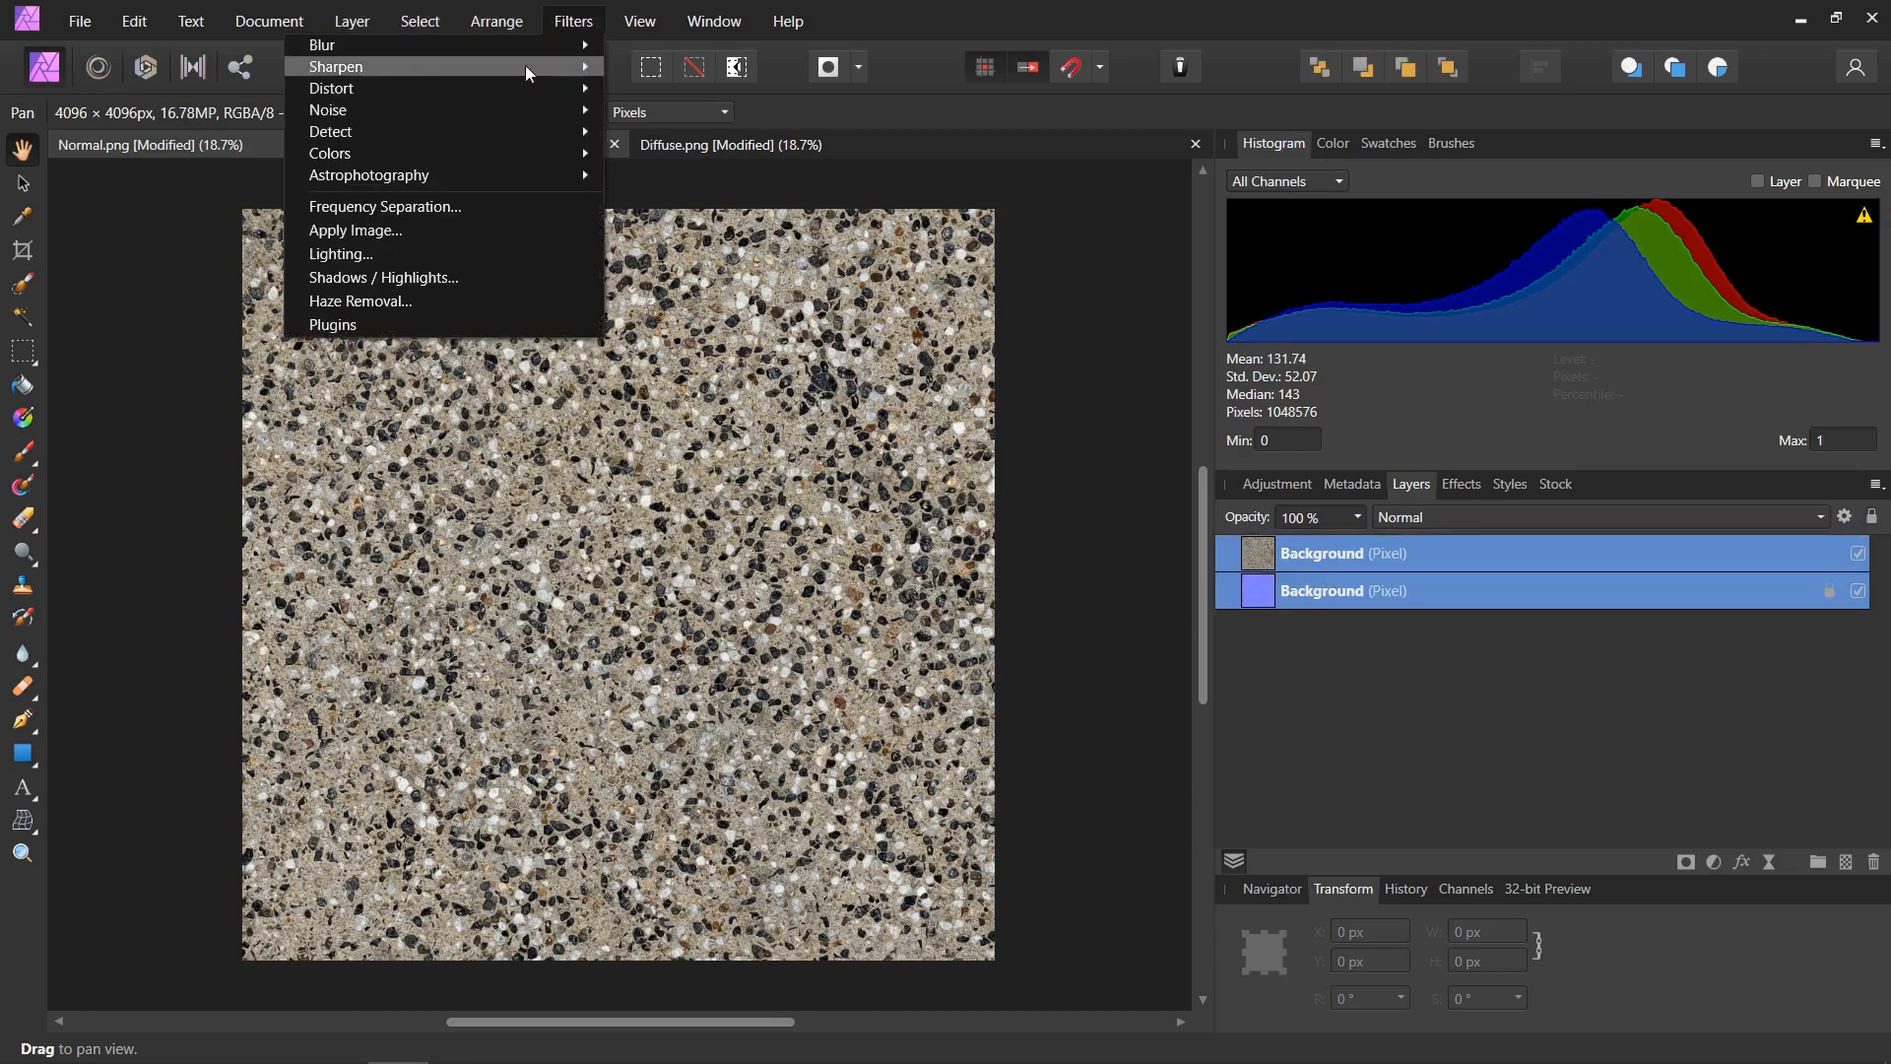
{"action": "mouse_move", "coordinate": [516, 83]}
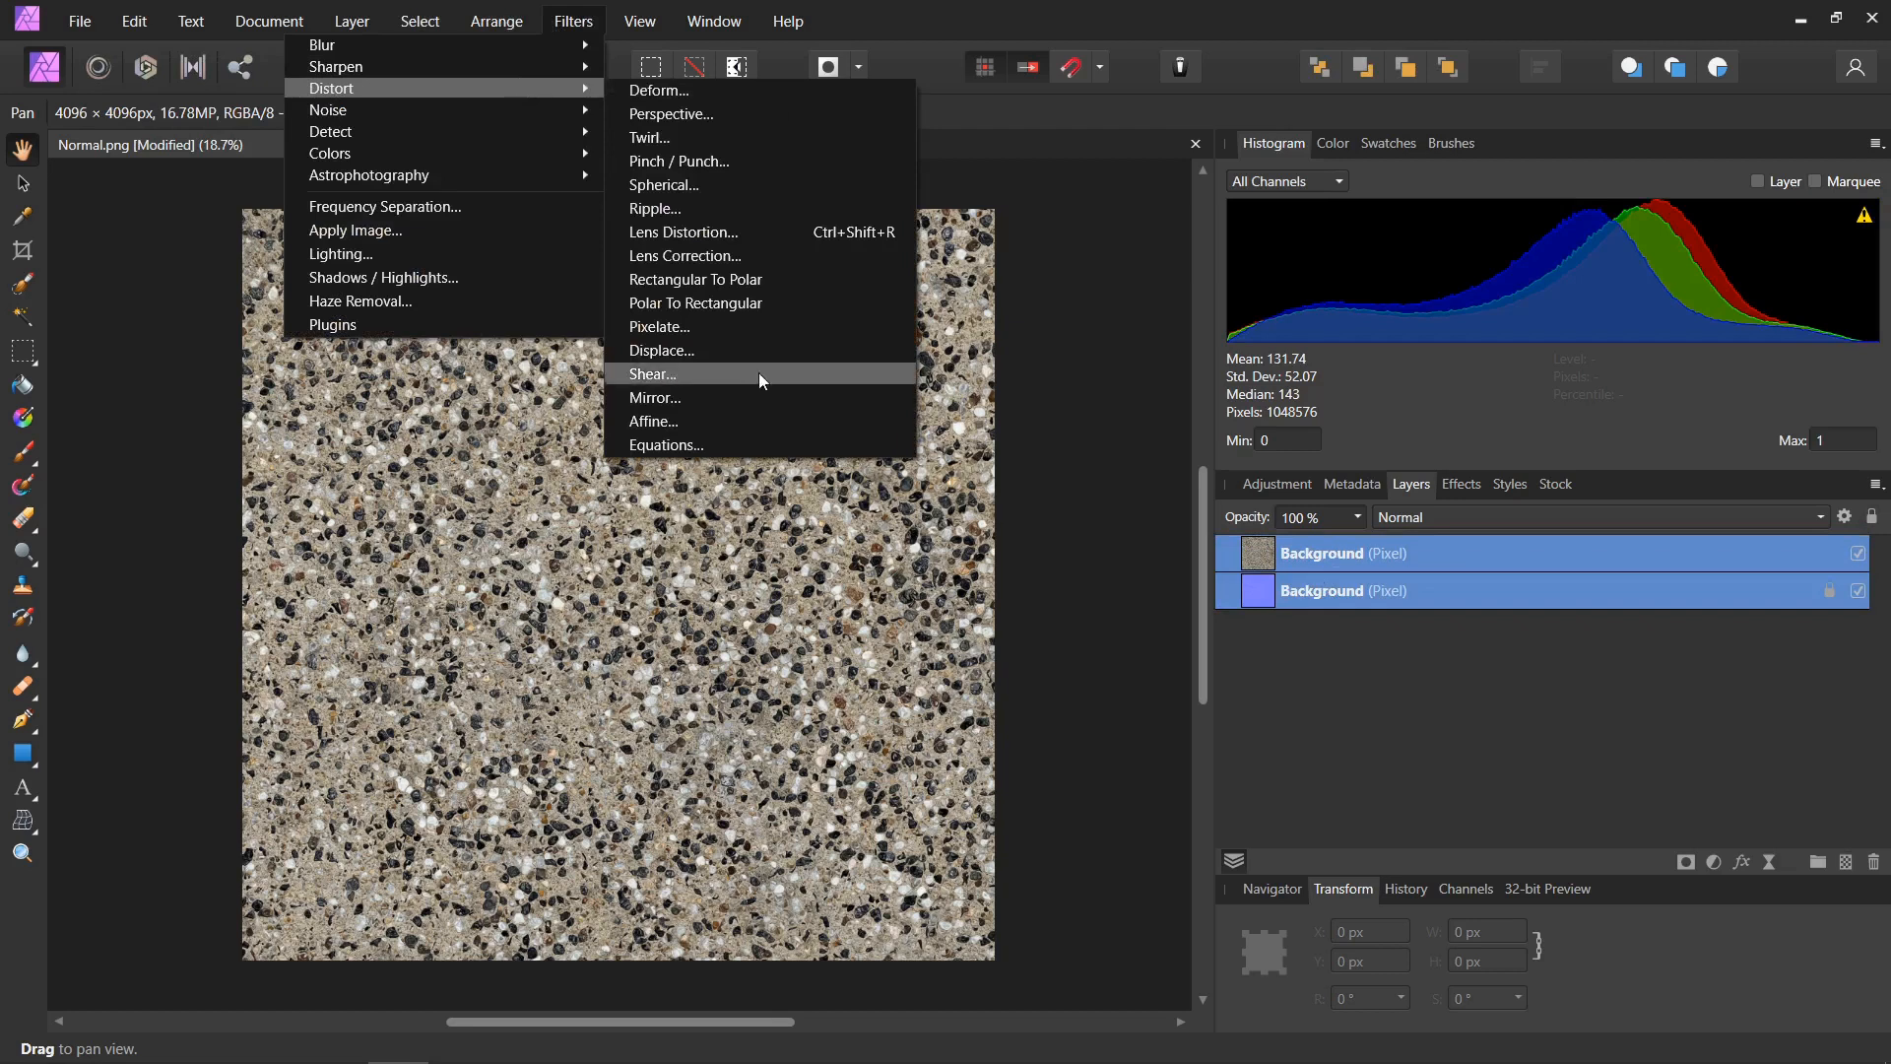
{"action": "left_click", "coordinate": [737, 420]}
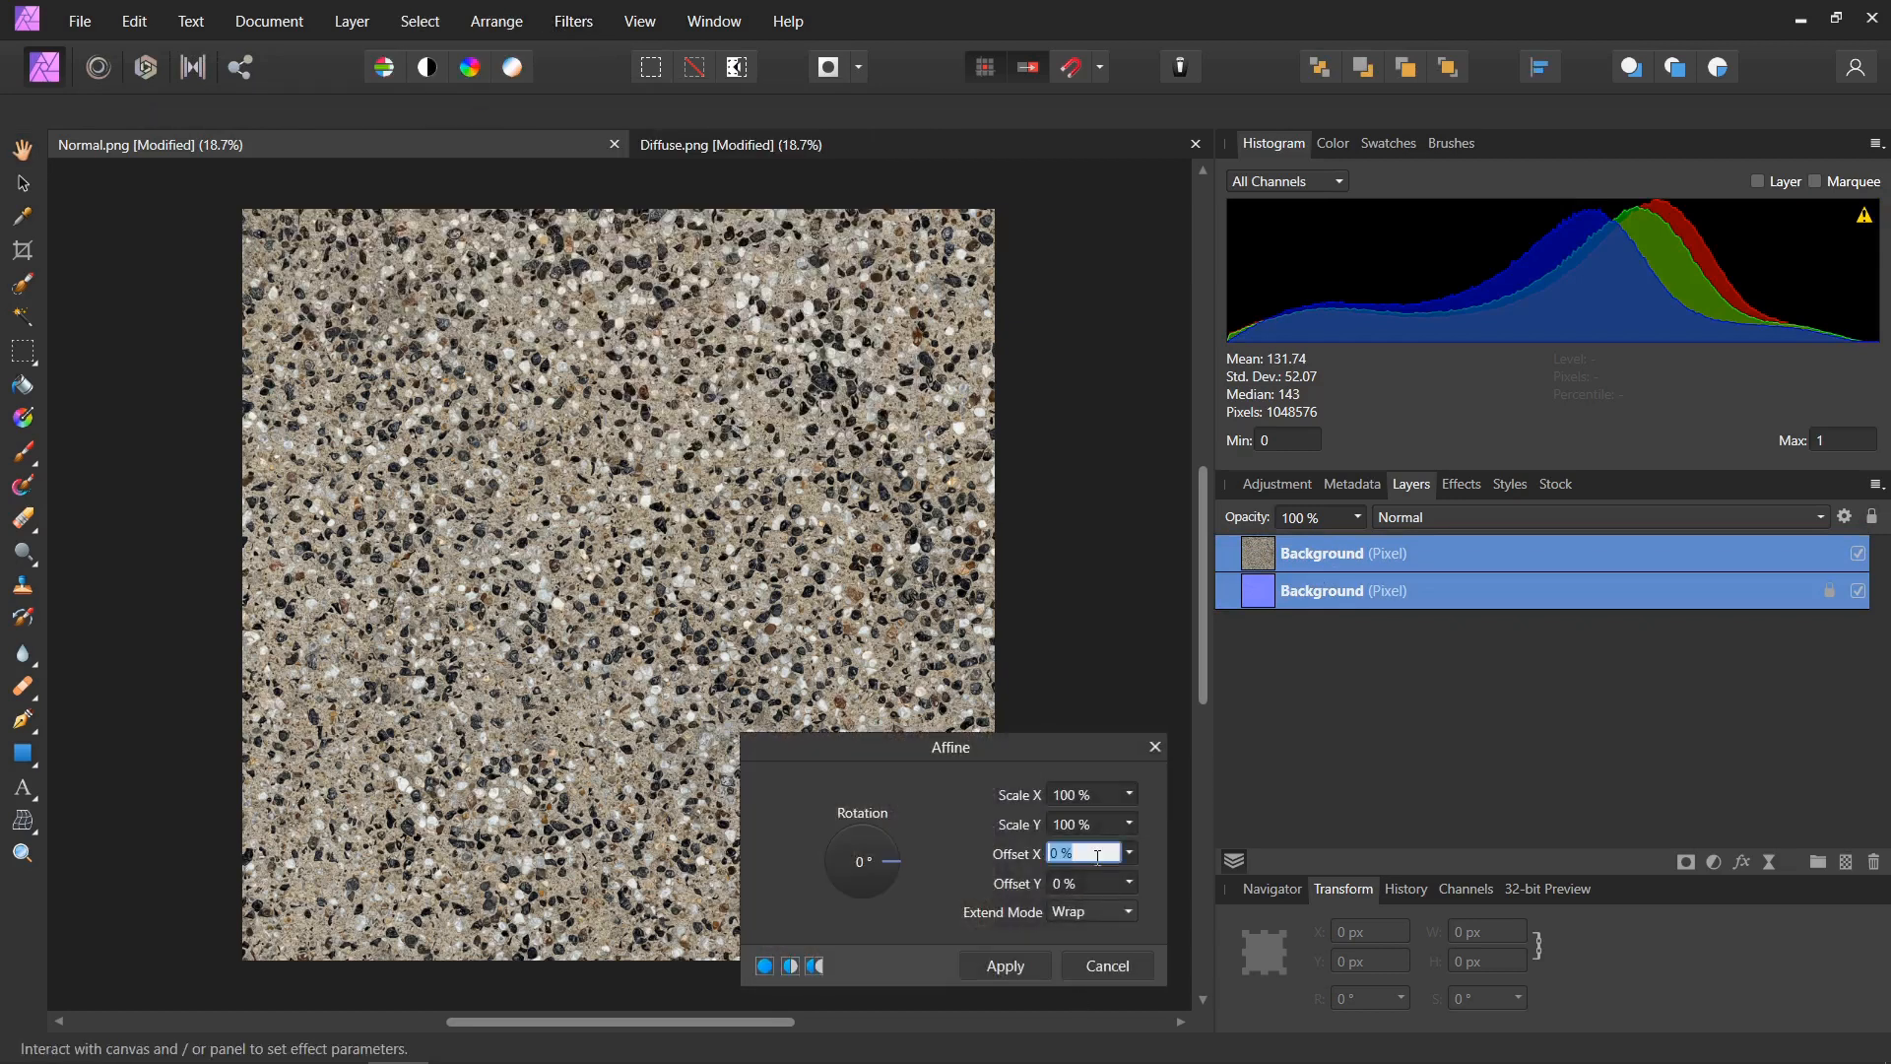
{"action": "type", "text": "50"}
{"action": "key", "text": "Tab"}
{"action": "type", "text": "5"}
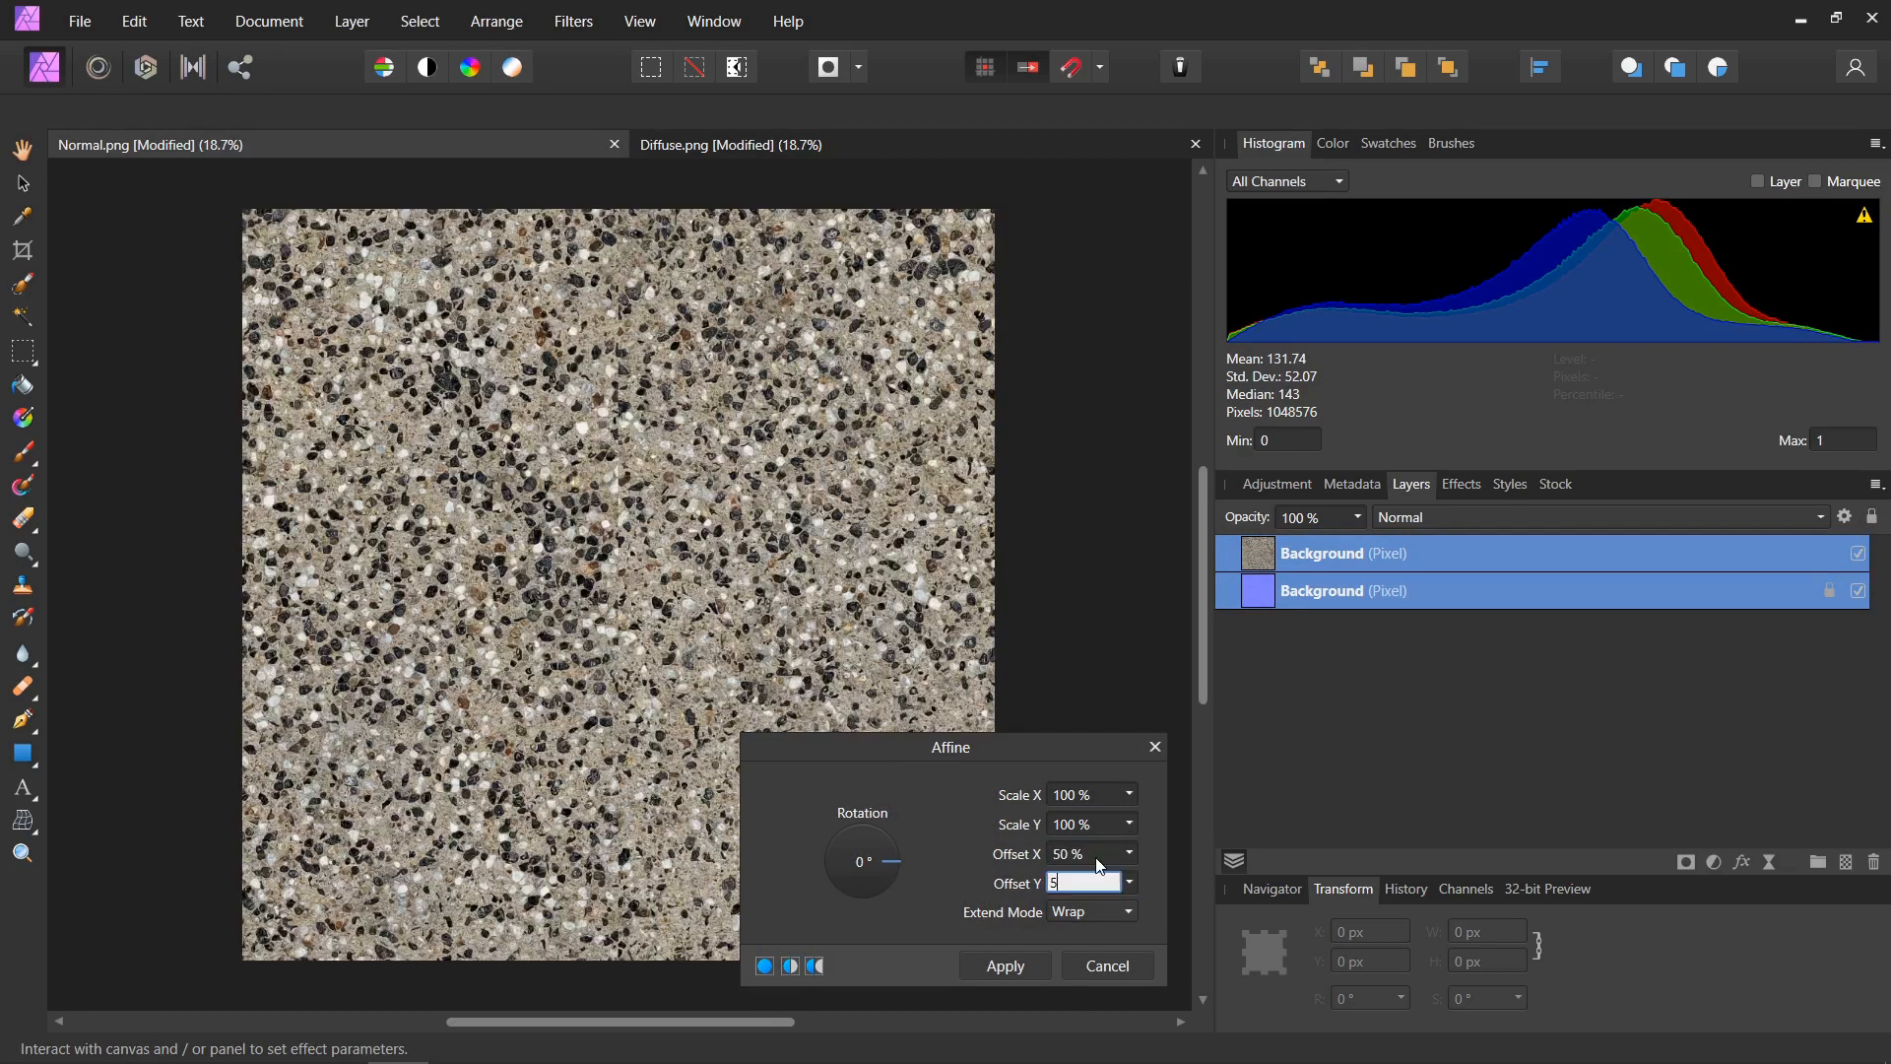
{"action": "key", "text": "Tab"}
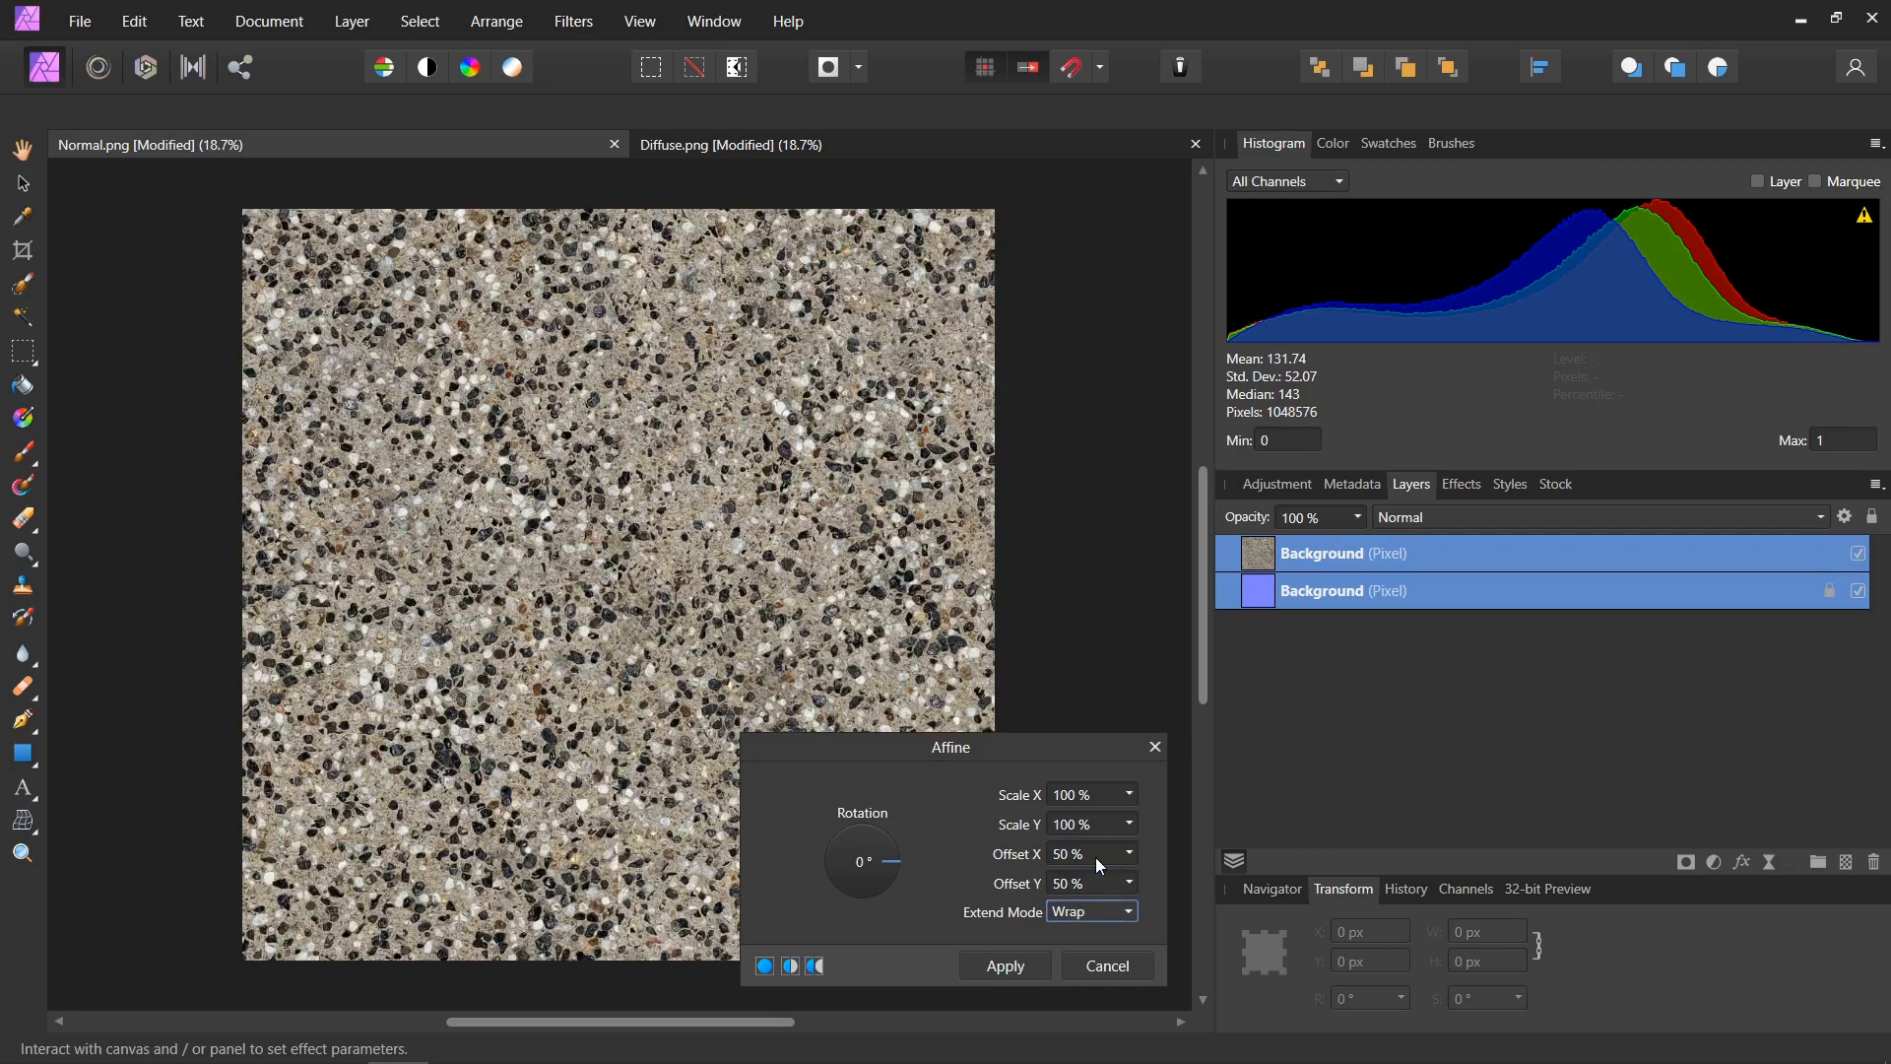
{"action": "left_click", "coordinate": [1030, 967]}
Examine the shifted diffuse layer closely for visible seams along its edges and through the middle of the image.
{"action": "scroll", "coordinate": [532, 337], "scroll_direction": "up", "scroll_amount": 5}
{"action": "left_click_drag", "start_coordinate": [532, 337], "coordinate": [443, 660]}
{"action": "scroll", "coordinate": [660, 271], "scroll_direction": "up", "scroll_amount": 3}
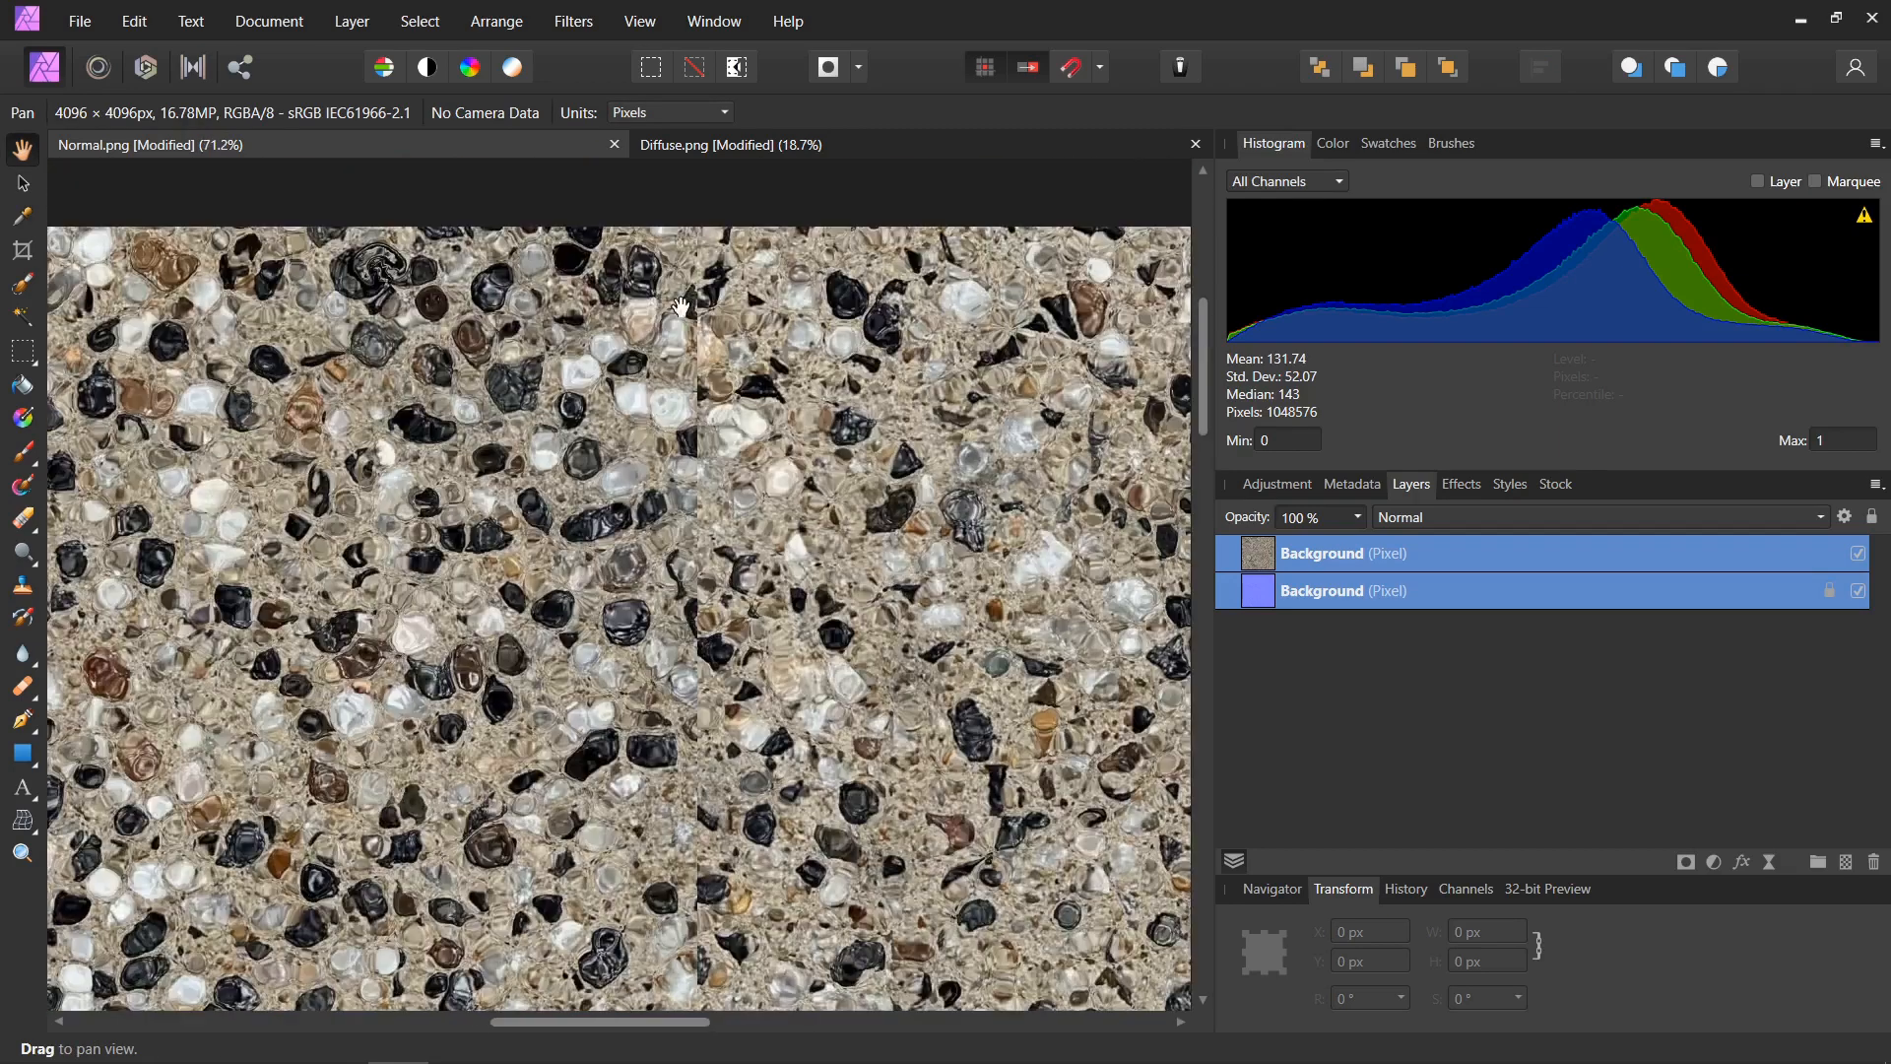
{"action": "scroll", "coordinate": [745, 594], "scroll_direction": "down", "scroll_amount": 2}
{"action": "scroll", "coordinate": [737, 710], "scroll_direction": "down", "scroll_amount": 2}
{"action": "scroll", "coordinate": [737, 709], "scroll_direction": "down", "scroll_amount": 7}
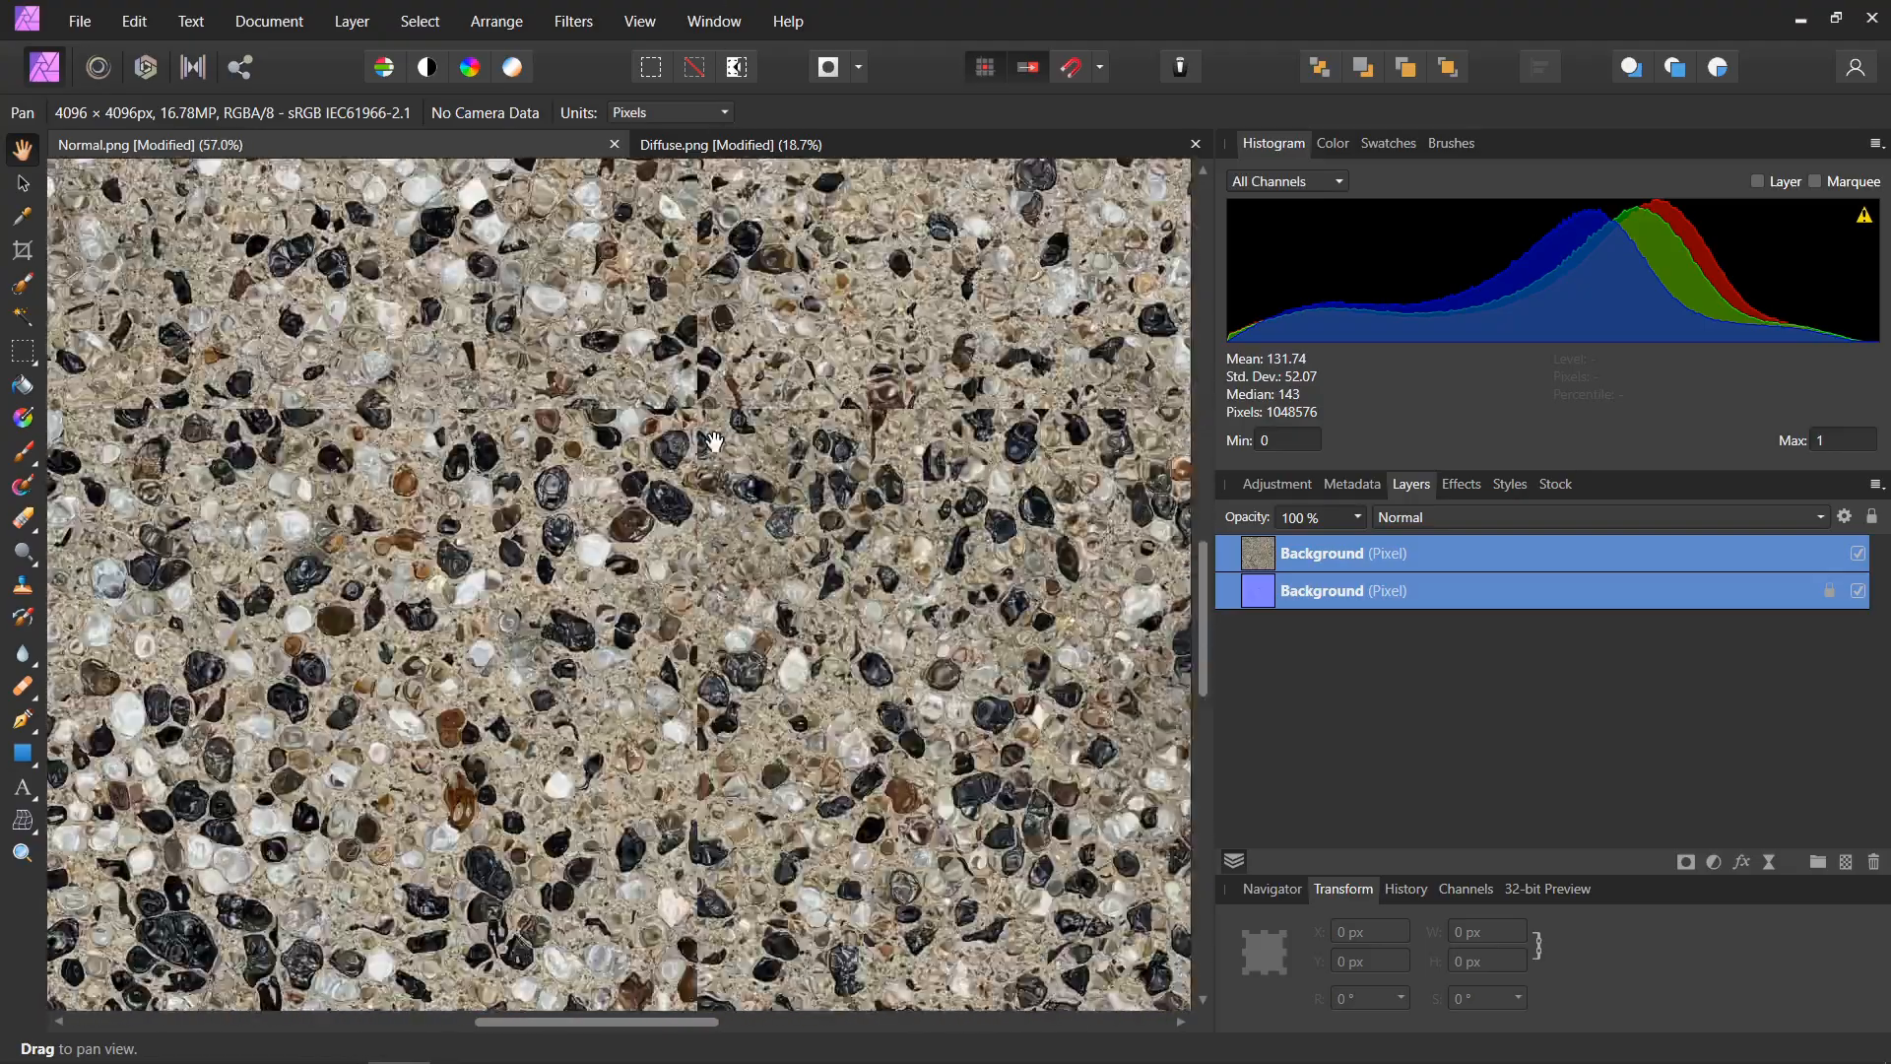
{"action": "scroll", "coordinate": [731, 559], "scroll_direction": "down", "scroll_amount": 2}
{"action": "scroll", "coordinate": [738, 562], "scroll_direction": "up", "scroll_amount": 7}
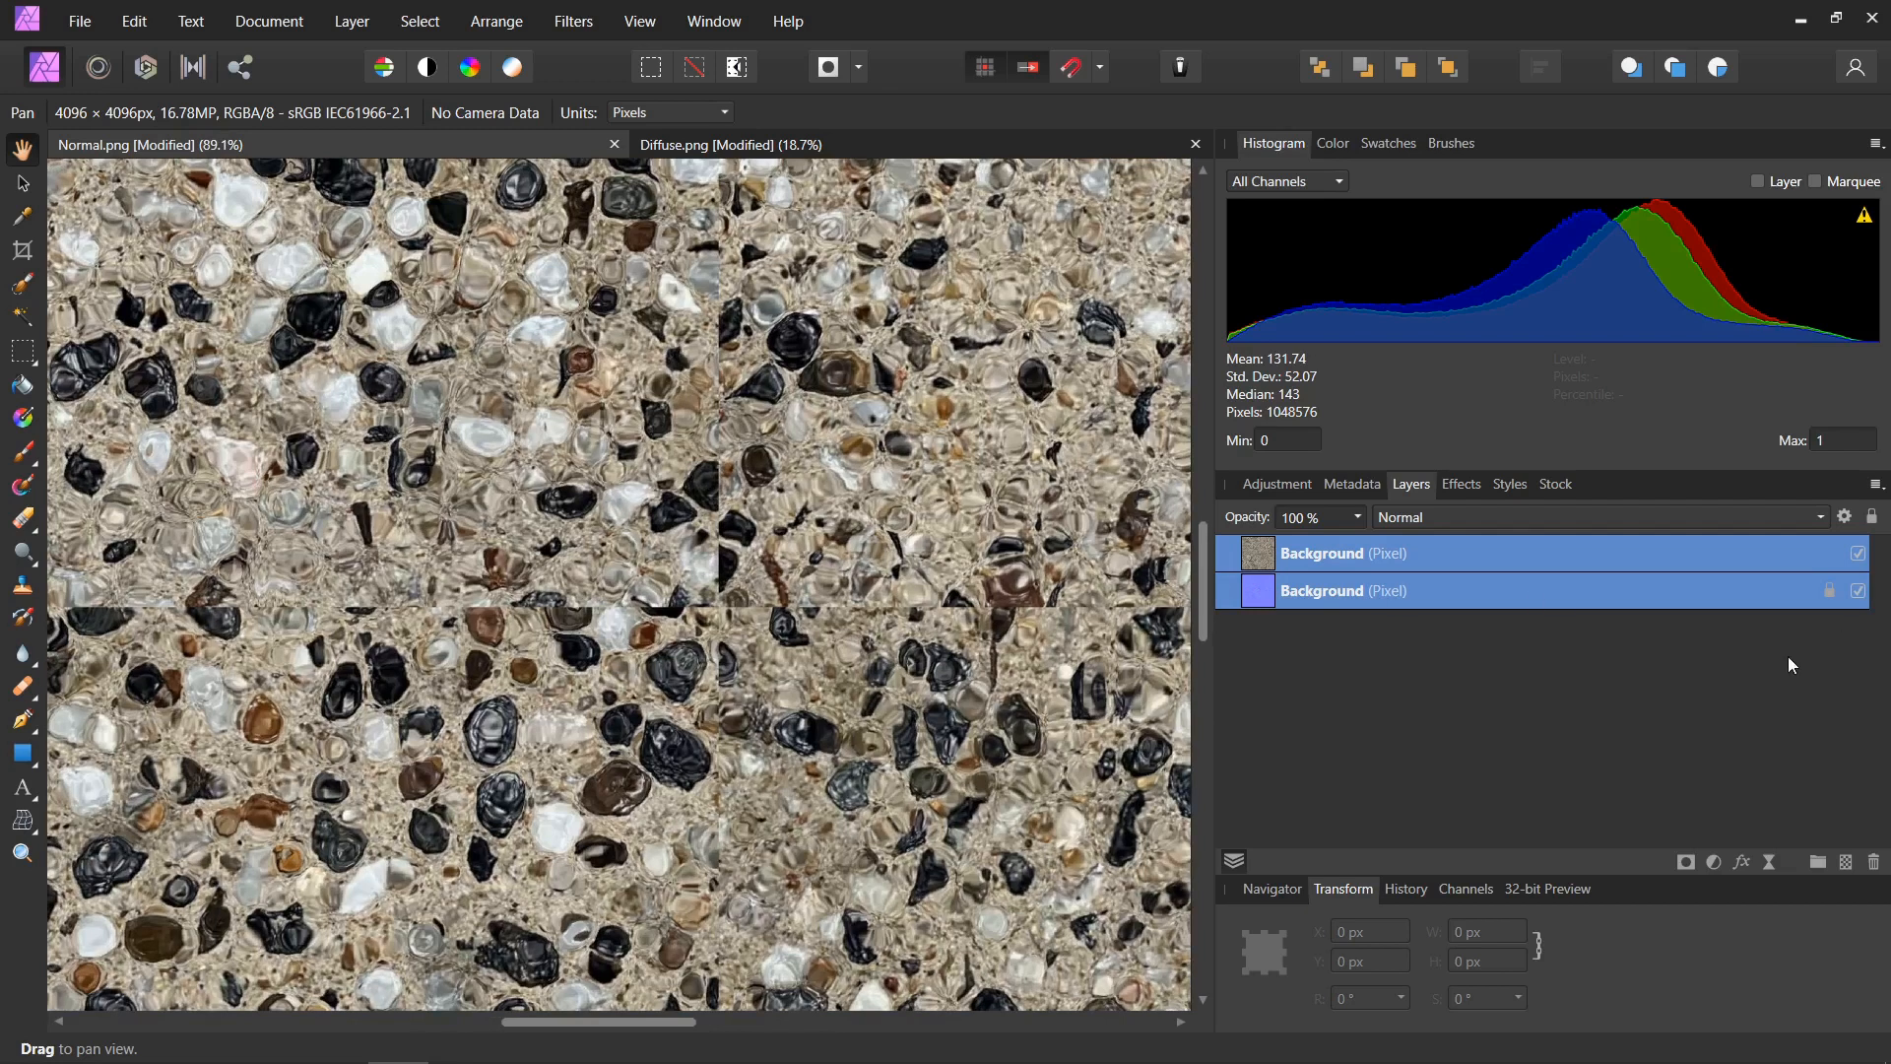
Hide the diffuse layer to inspect the seams of the shifted normal map, and show the layer again.
{"action": "left_click", "coordinate": [1796, 554]}
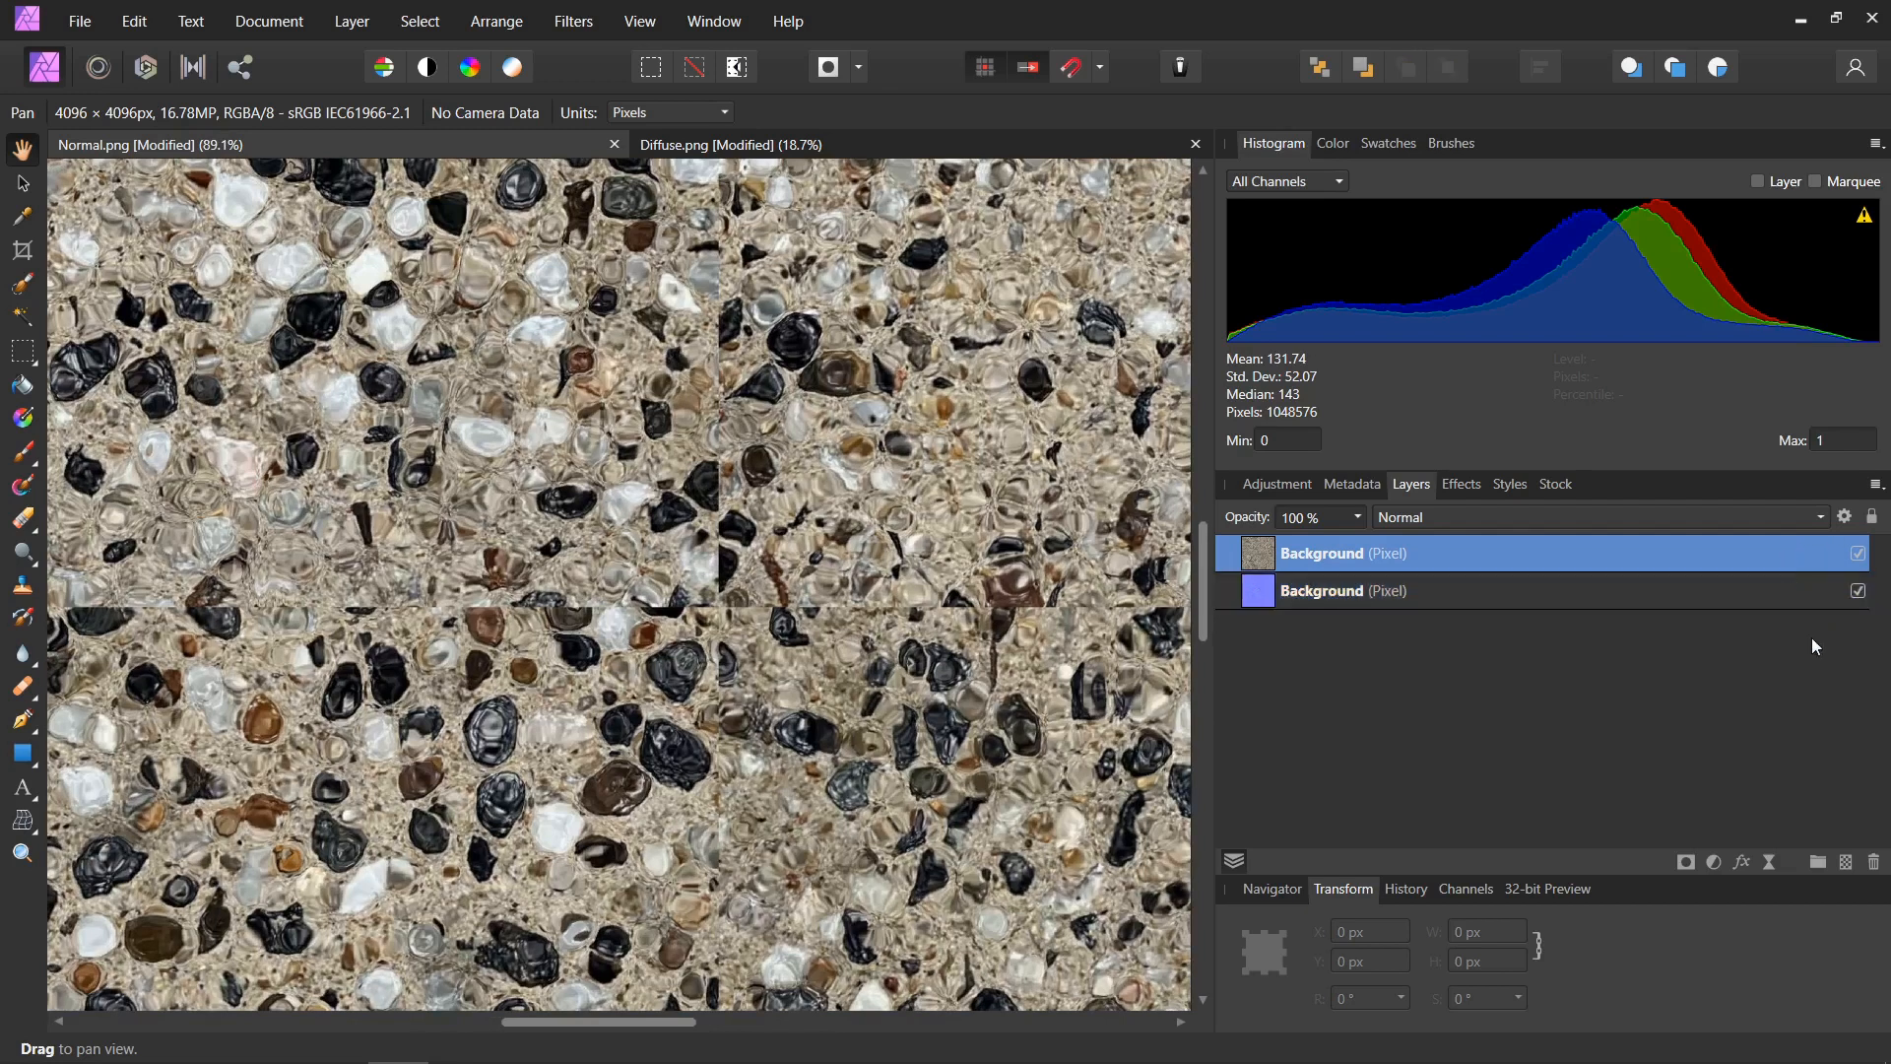
{"action": "left_click", "coordinate": [1858, 555]}
{"action": "scroll", "coordinate": [483, 581], "scroll_direction": "down", "scroll_amount": 7}
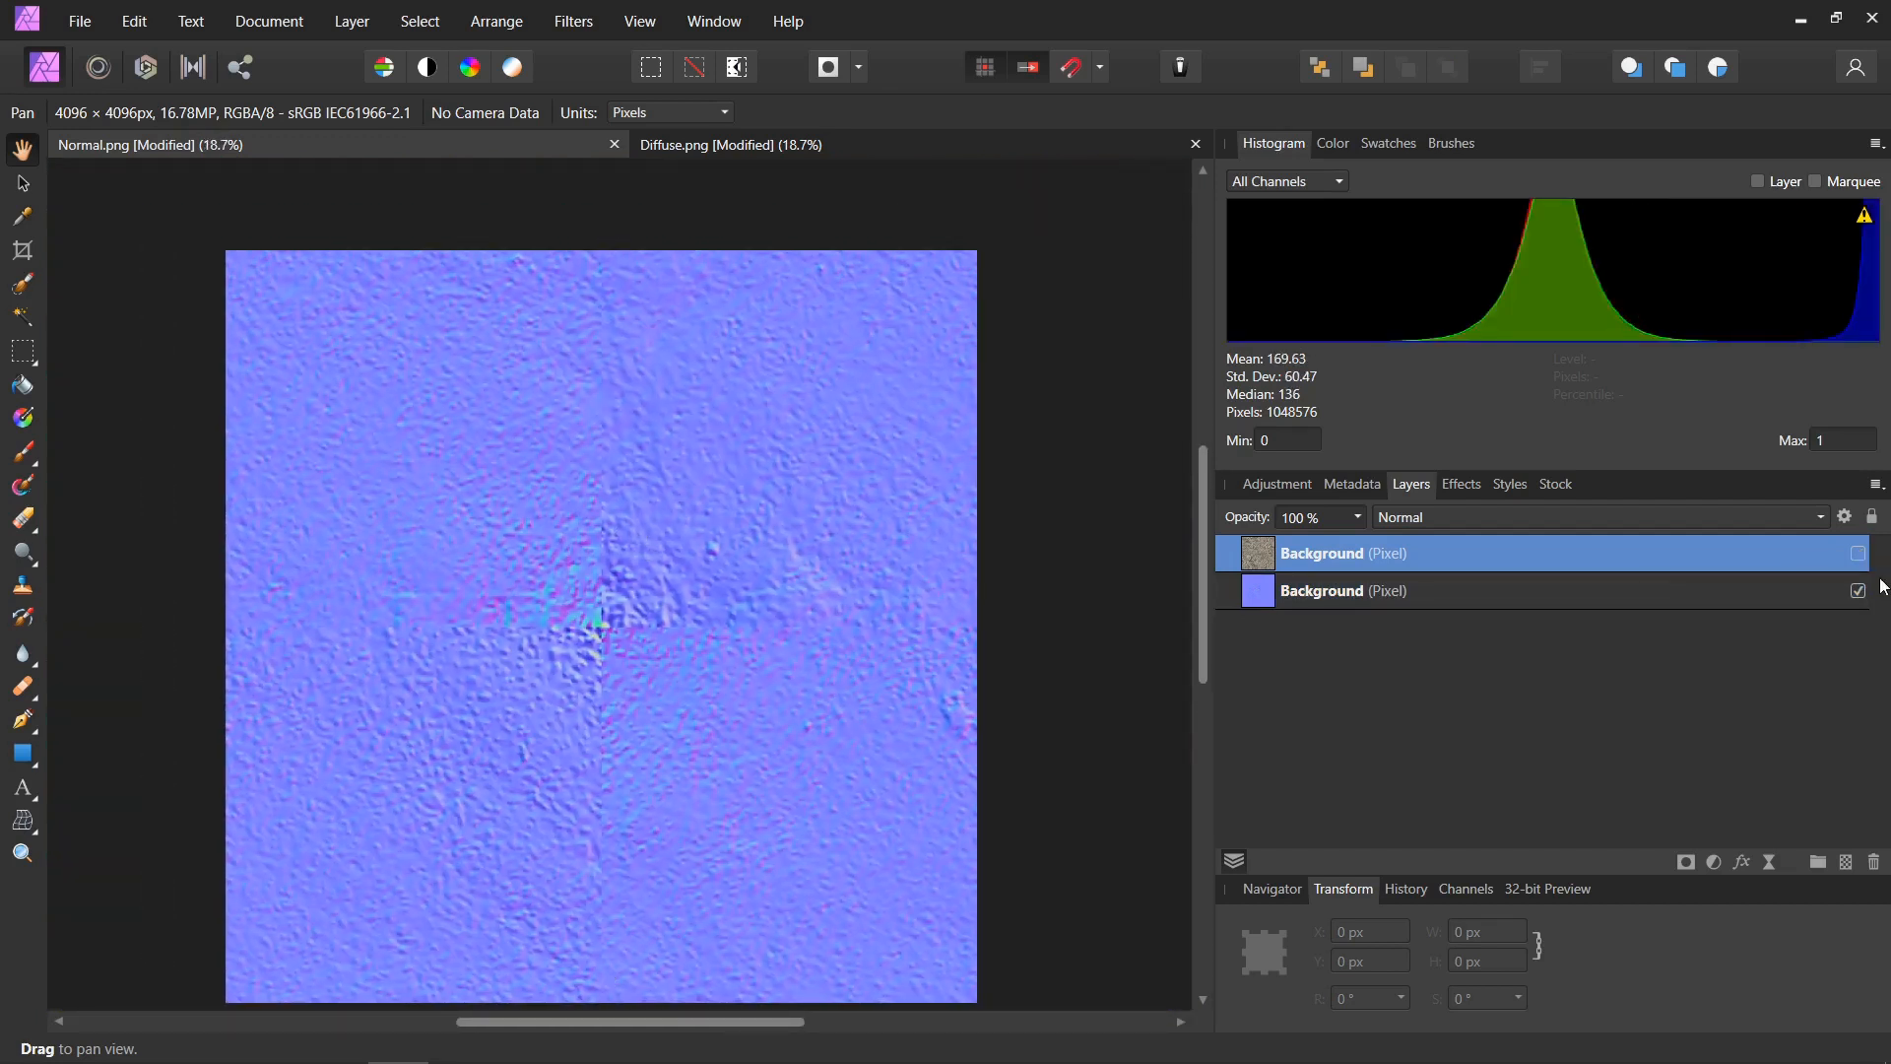
{"action": "left_click", "coordinate": [1858, 554]}
Switch to Blender's compositor and add an Image node with a Translate node beside it.
{"action": "key", "text": "alt+Tab"}
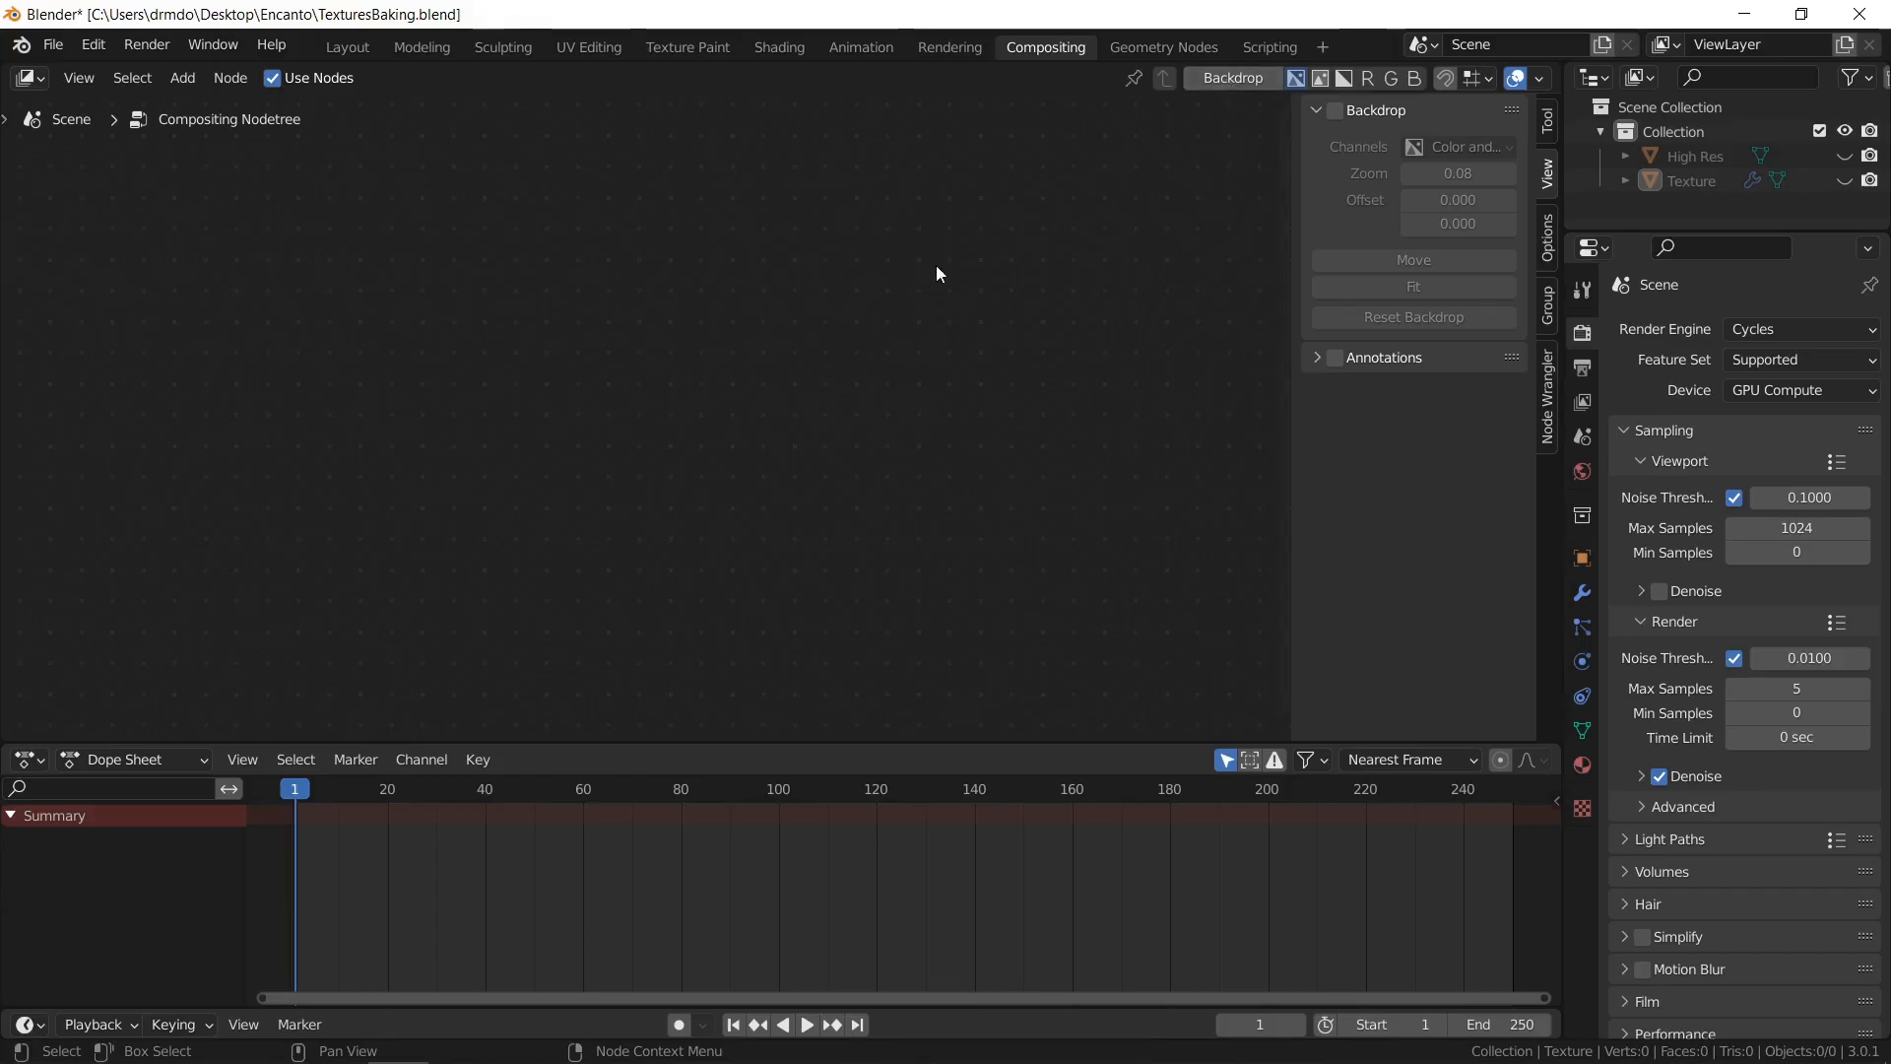
{"action": "key", "text": "shift+a"}
{"action": "type", "text": "simage"}
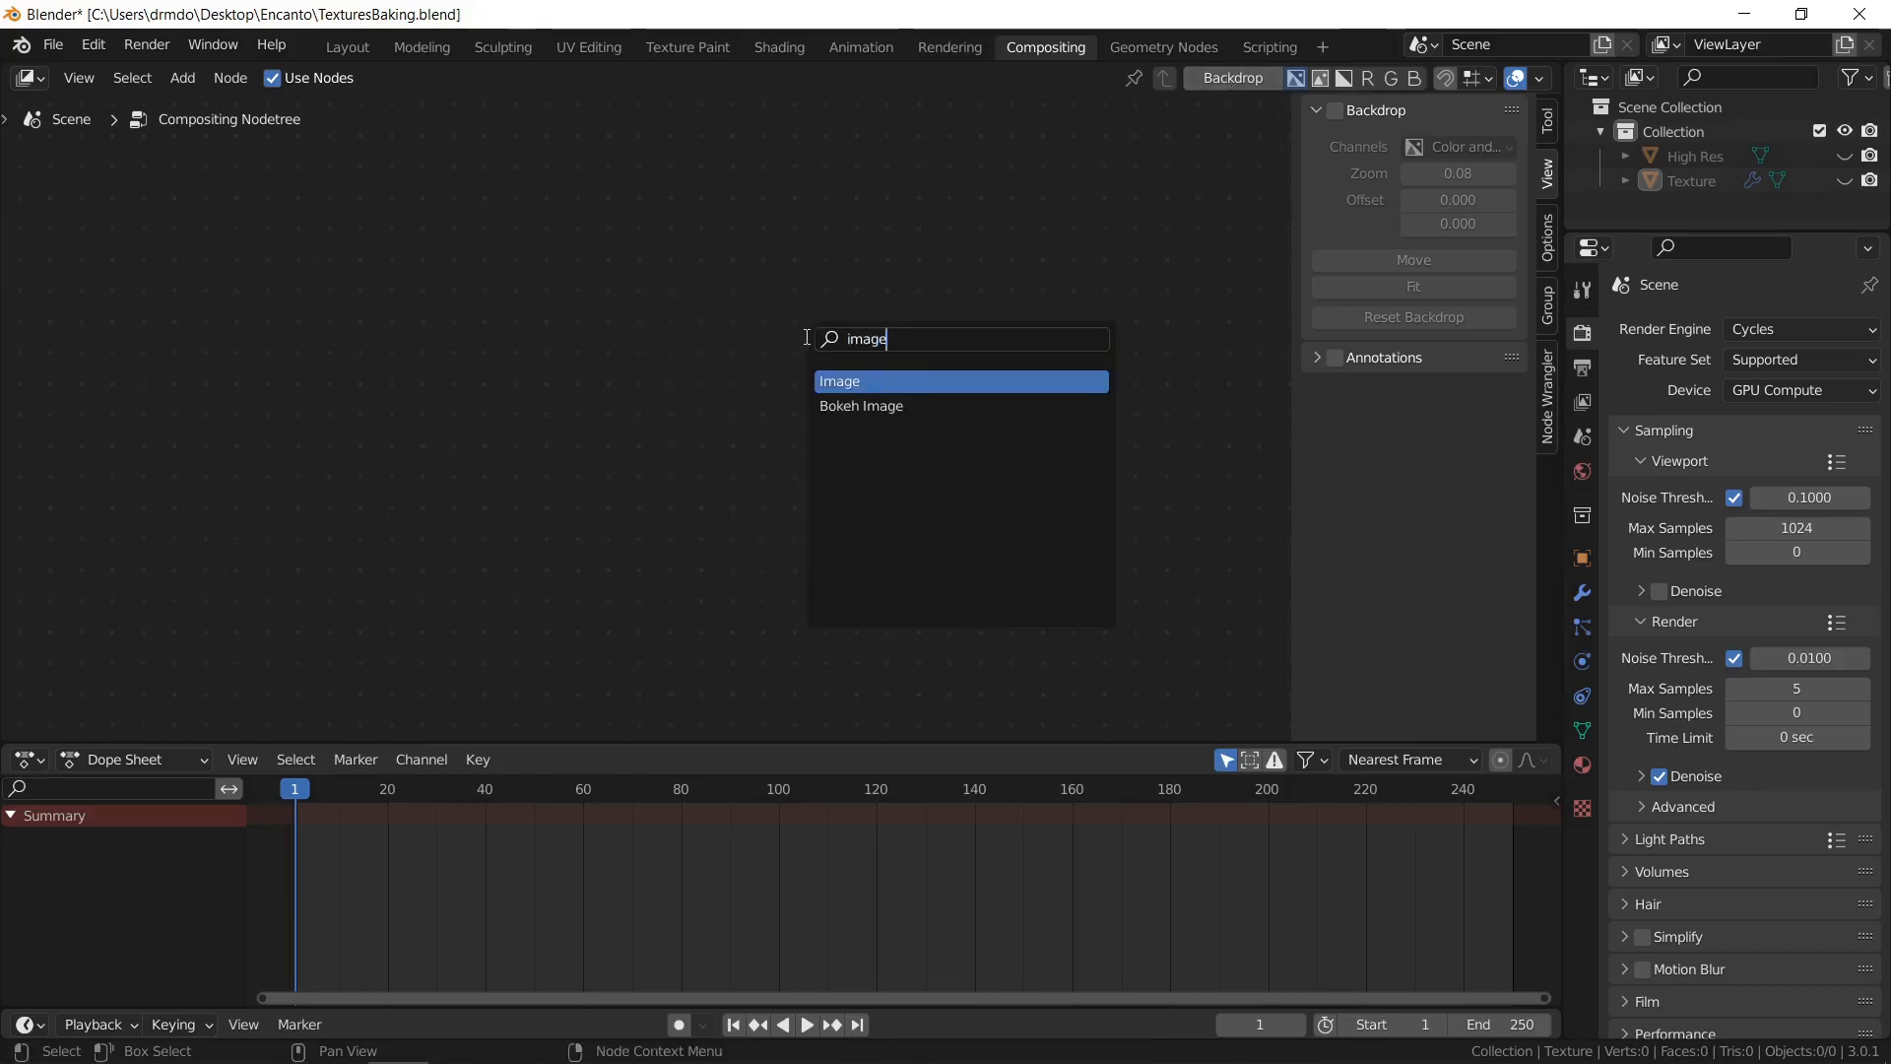
{"action": "key", "text": "Return"}
{"action": "left_click", "coordinate": [459, 319]}
{"action": "left_click_drag", "start_coordinate": [459, 319], "coordinate": [483, 327]}
{"action": "key", "text": "shift+a"}
{"action": "type", "text": "stransl"}
{"action": "key", "text": "Return"}
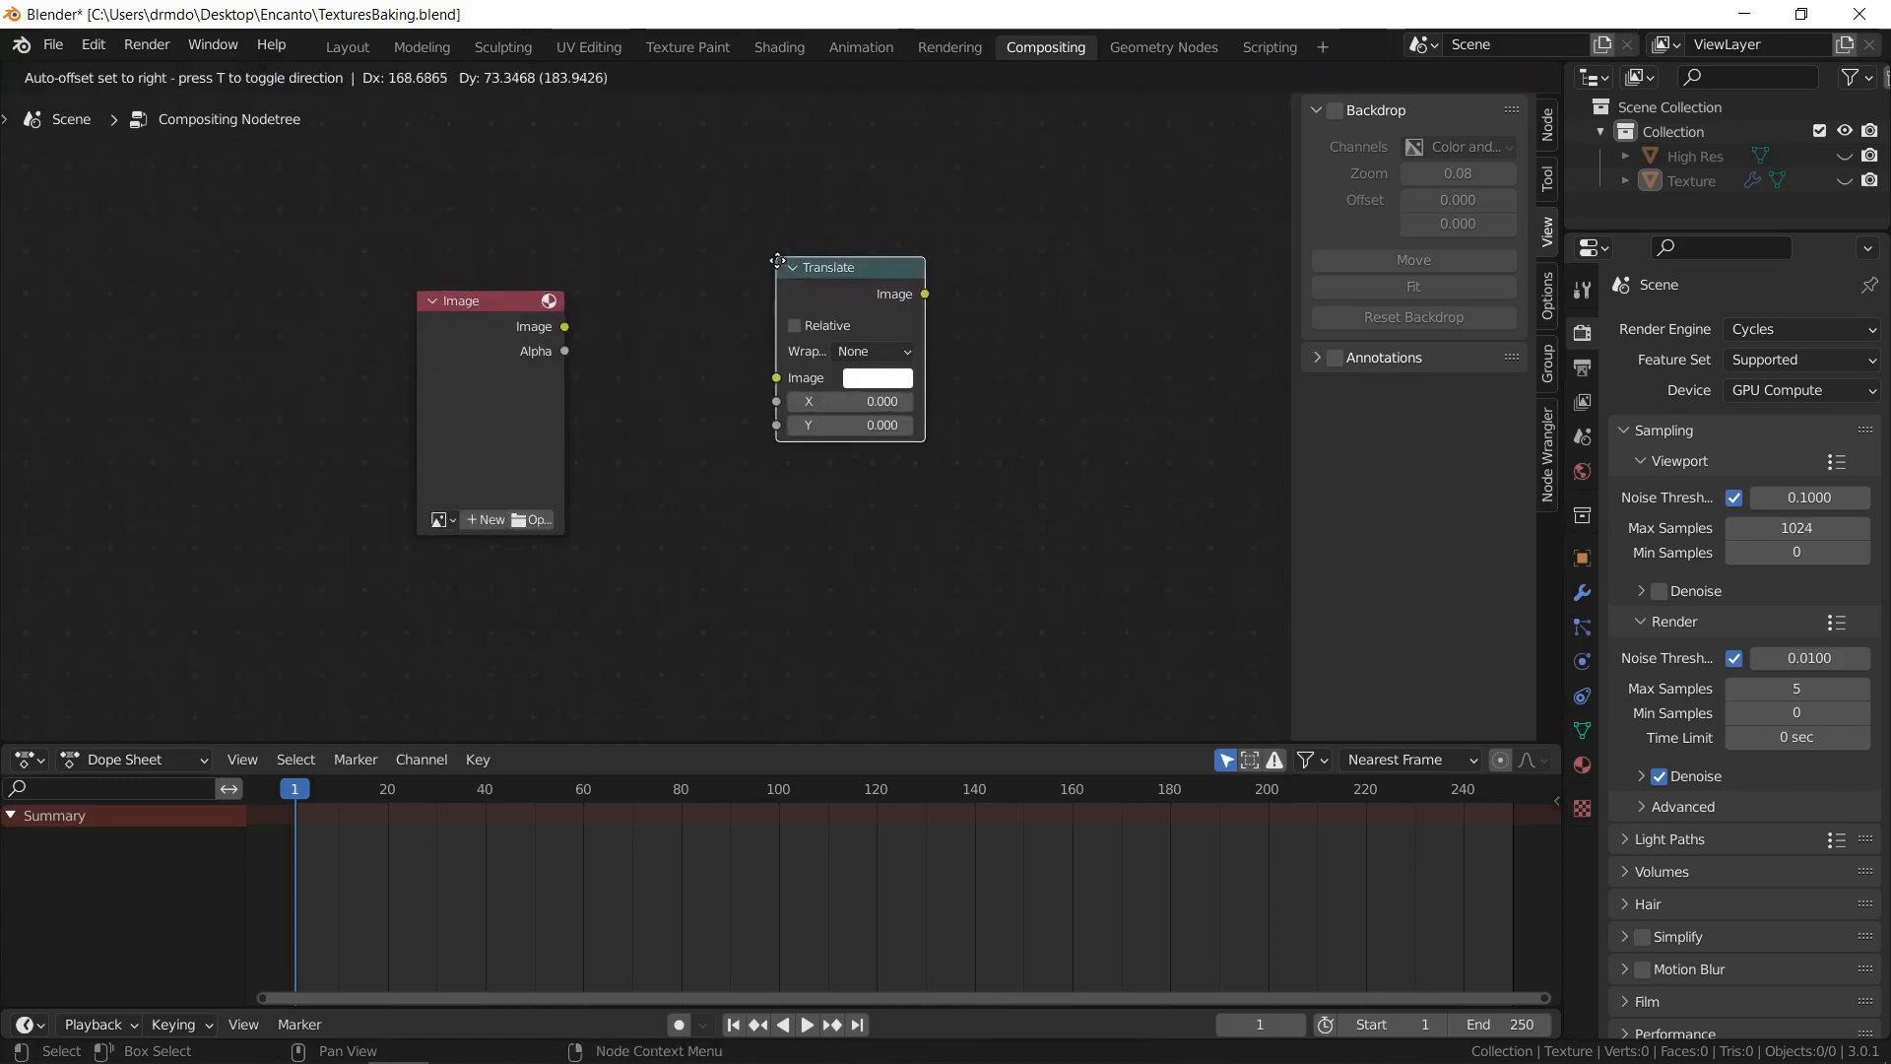
{"action": "left_click", "coordinate": [666, 342]}
Add a Composite node and a Viewer node after the Translate node, with the Viewer below the Composite.
{"action": "key", "text": "shift+a"}
{"action": "type", "text": "mp"}
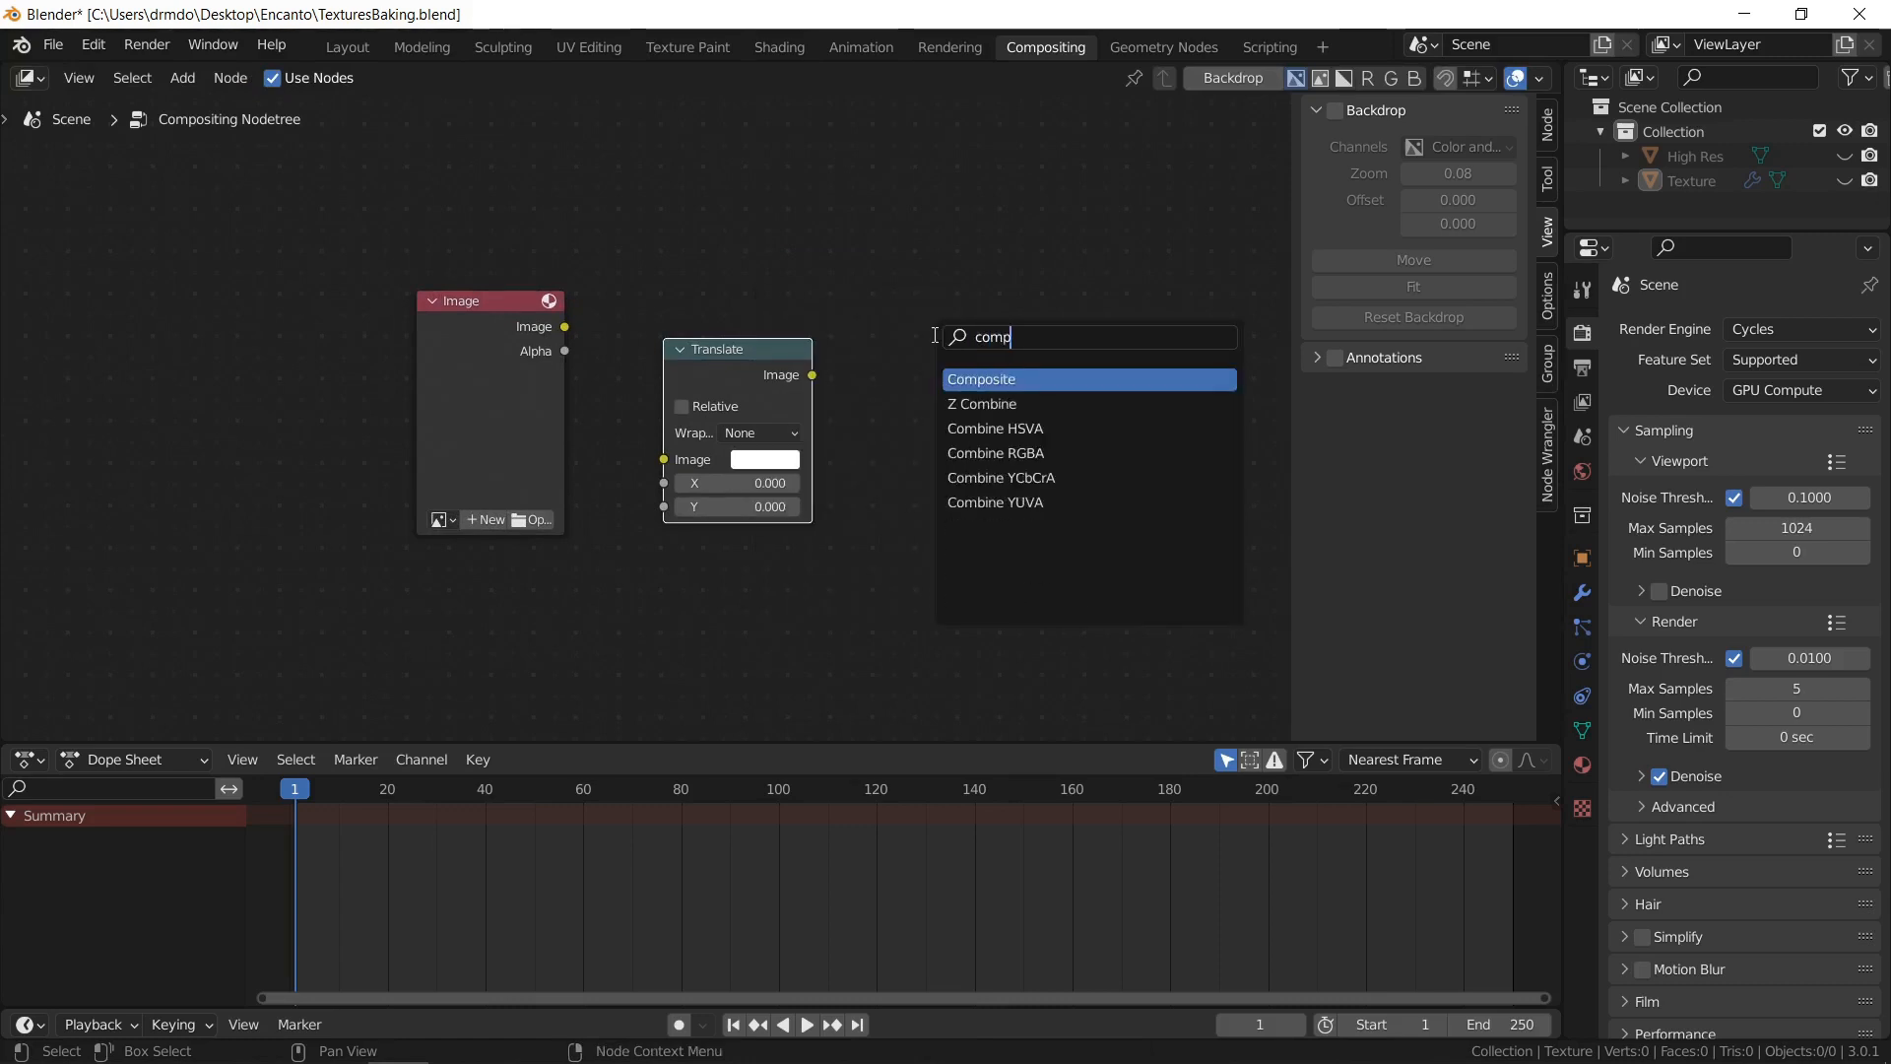
{"action": "key", "text": "Return"}
{"action": "left_click", "coordinate": [963, 281]}
{"action": "key", "text": "shift+a"}
{"action": "type", "text": "view"}
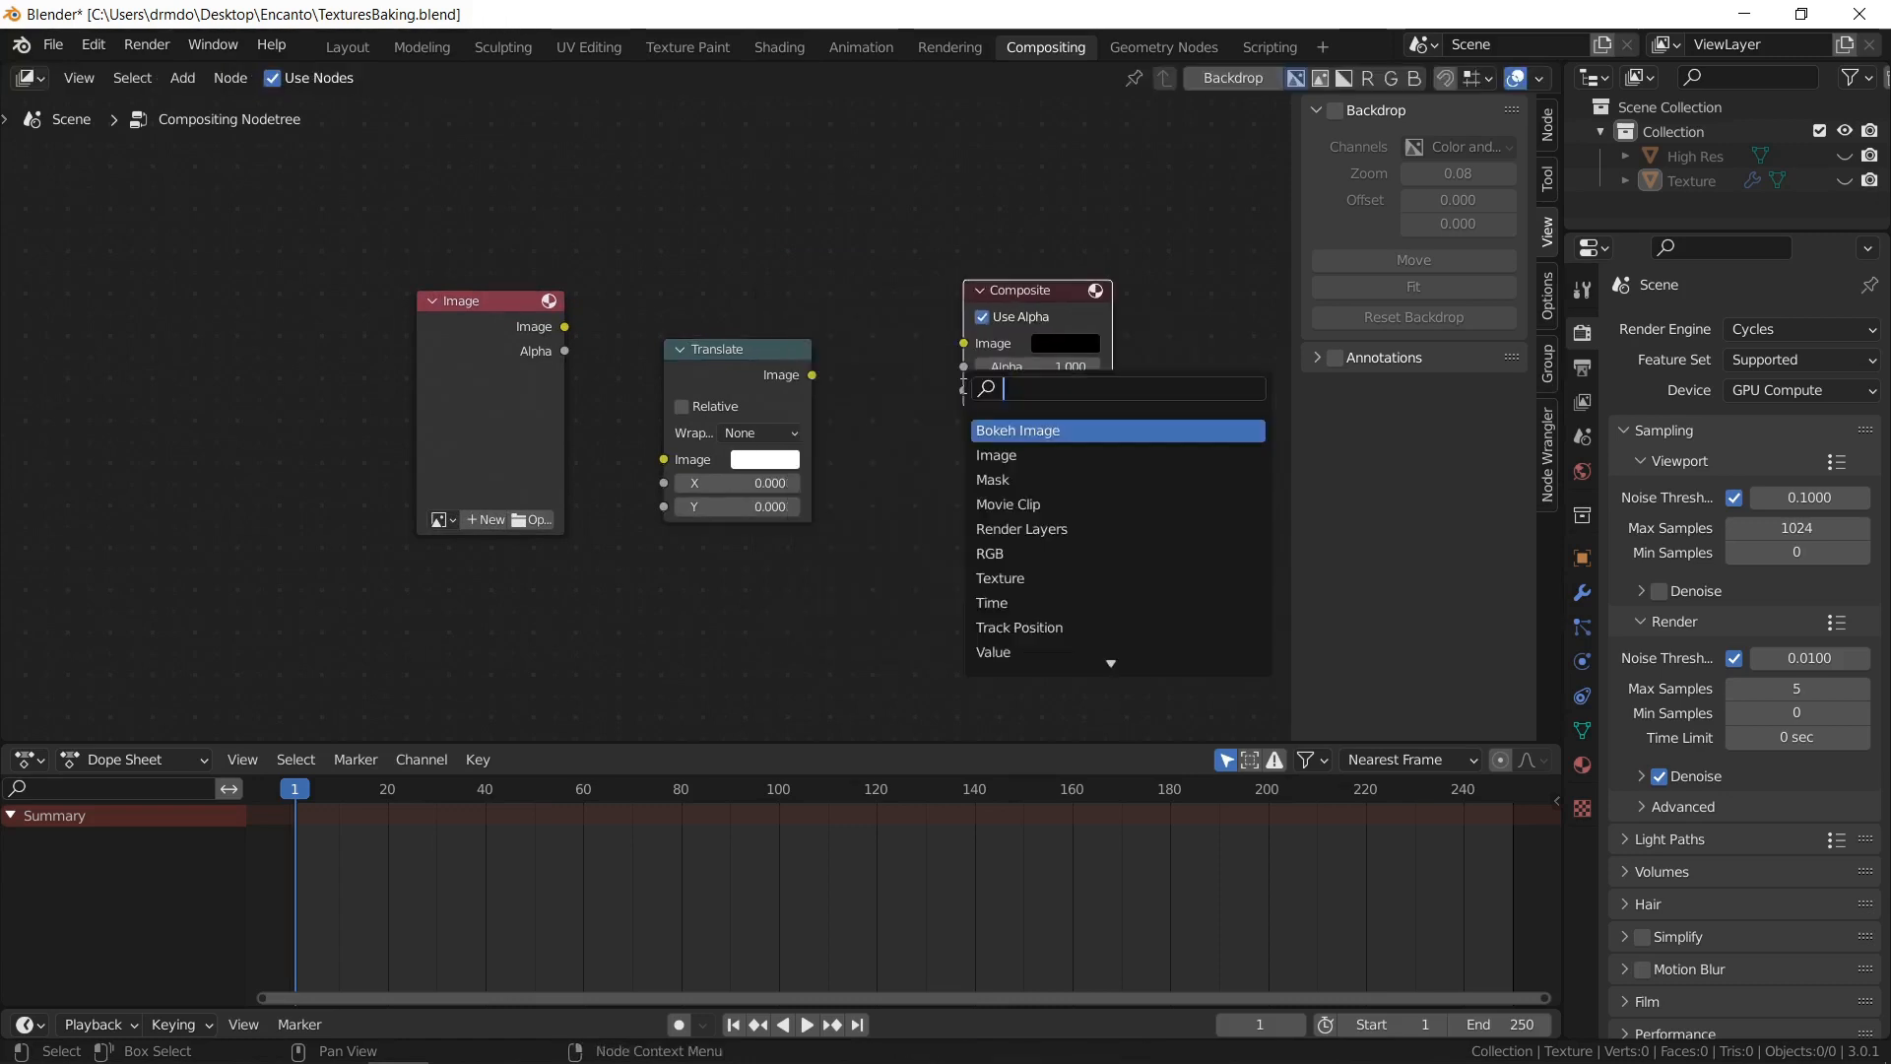
{"action": "key", "text": "Return"}
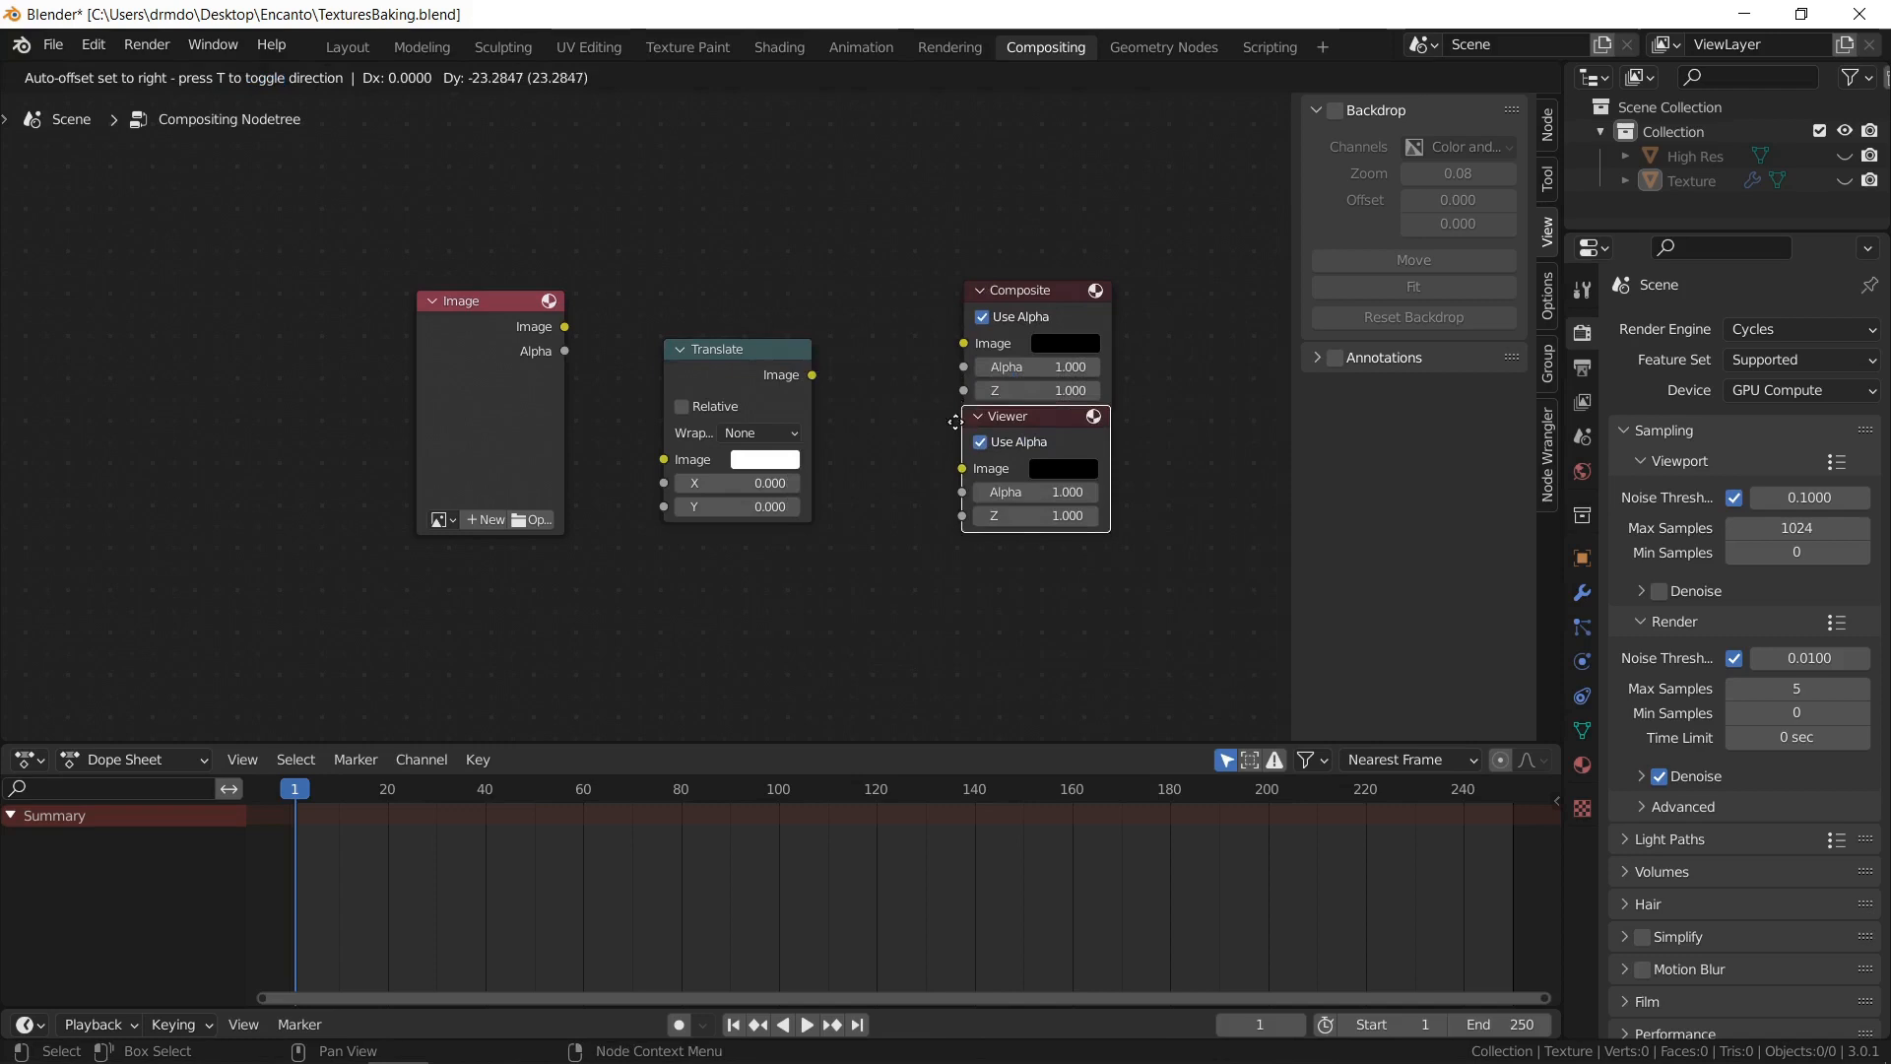
{"action": "left_click", "coordinate": [974, 451]}
Link the Image node through Translate to both Composite and Viewer, and load the Diffuse image into the Image node.
{"action": "left_click_drag", "start_coordinate": [811, 377], "coordinate": [964, 342]}
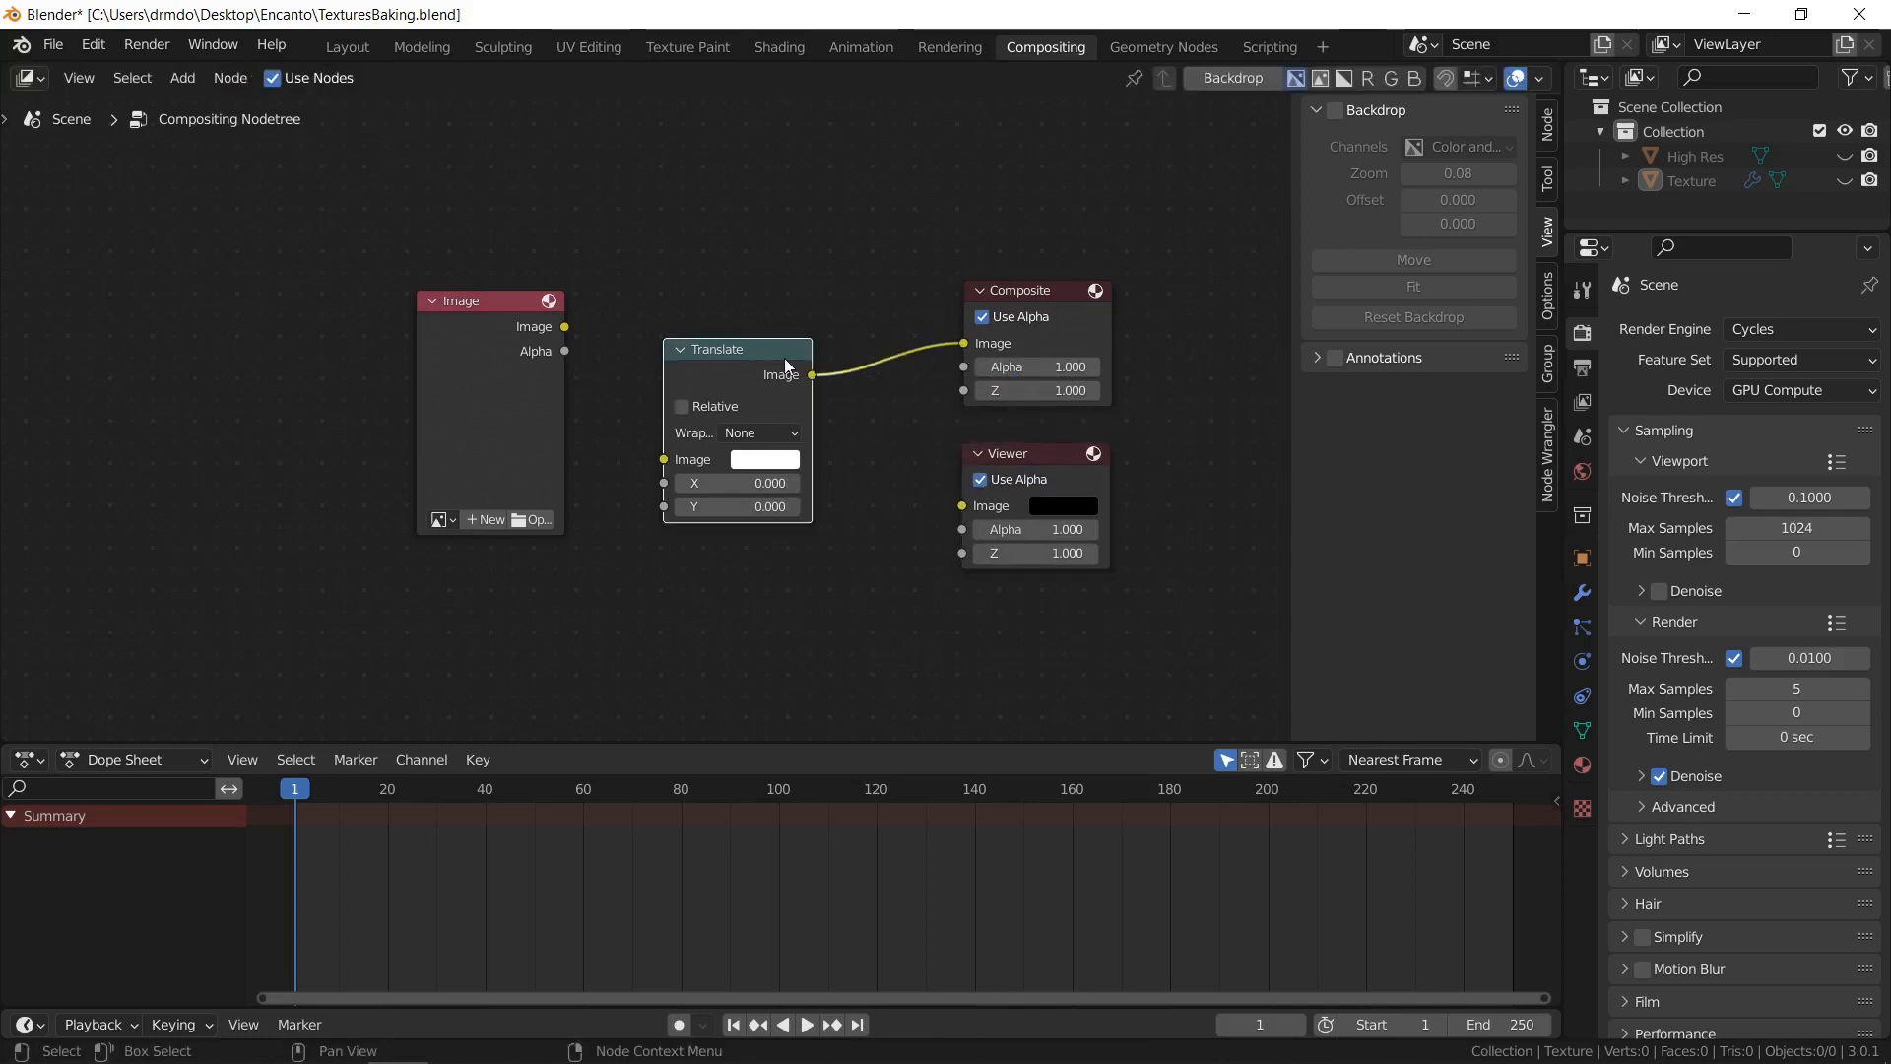
{"action": "left_click_drag", "start_coordinate": [811, 375], "coordinate": [963, 504]}
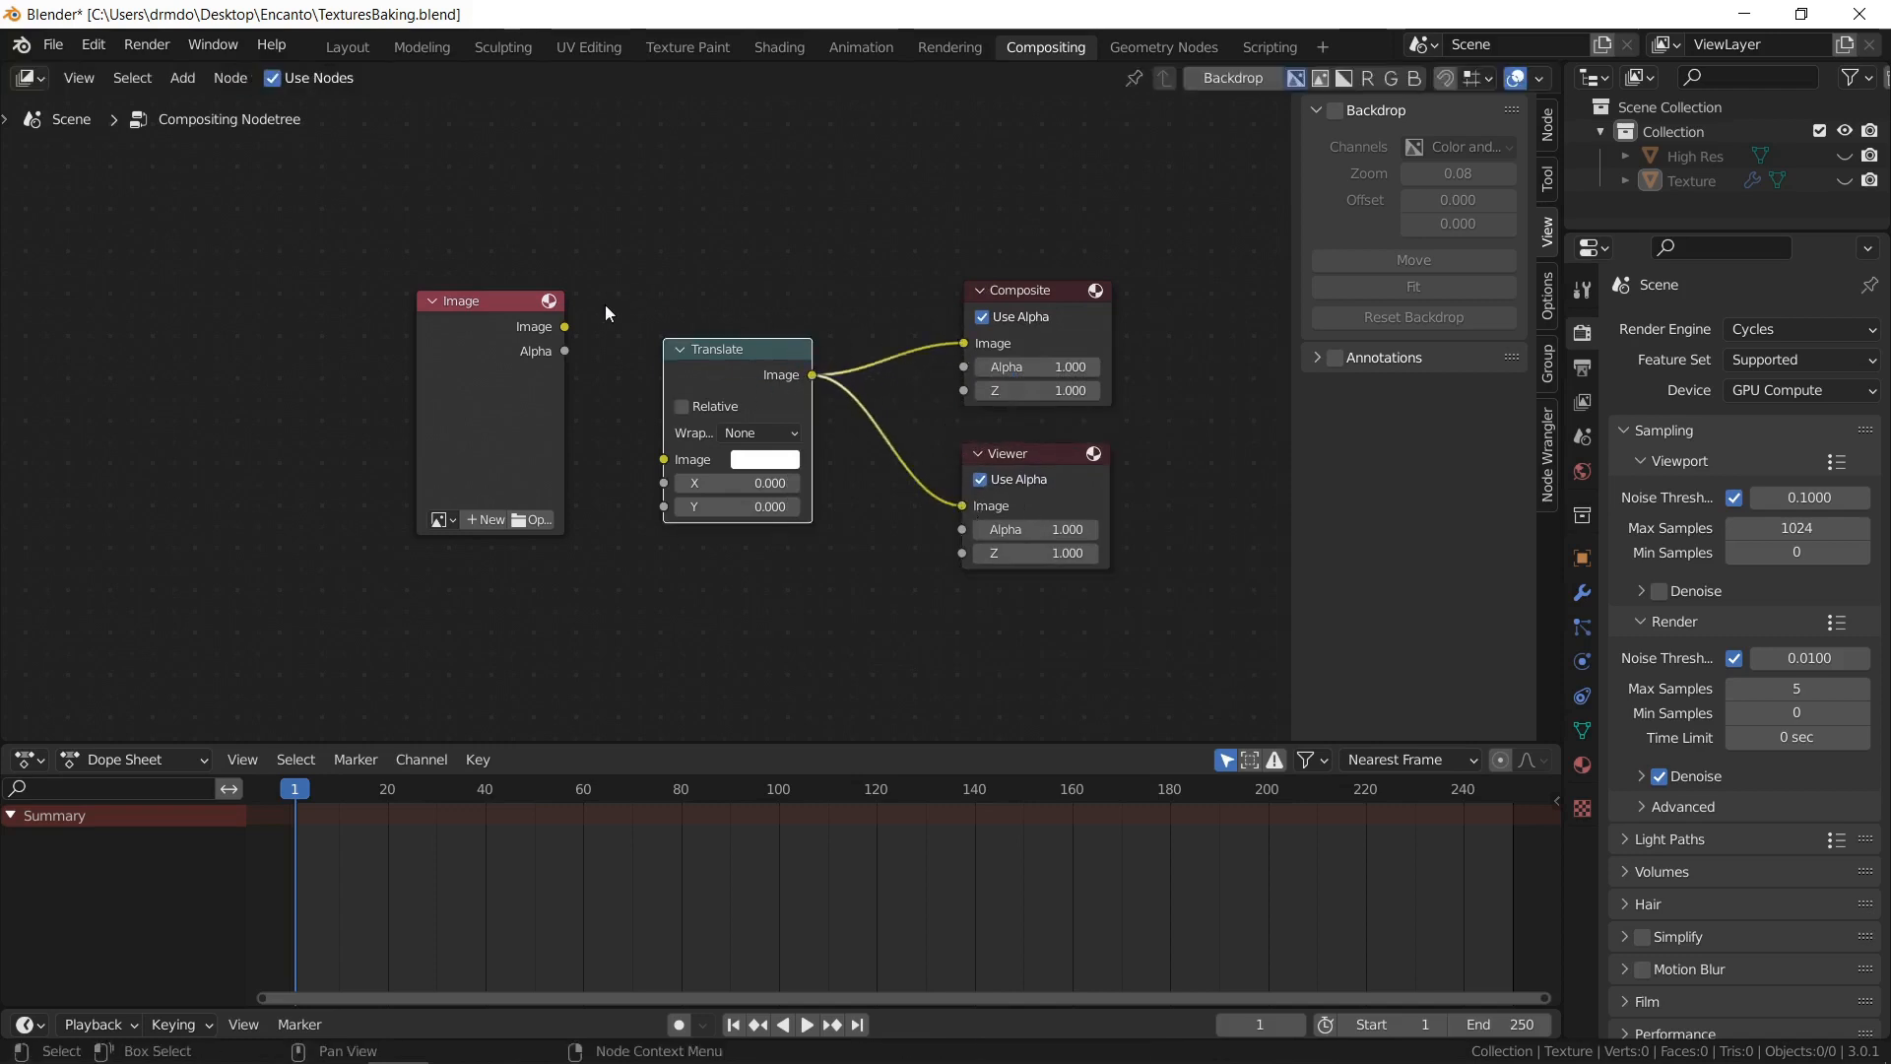
{"action": "left_click_drag", "start_coordinate": [567, 326], "coordinate": [665, 461]}
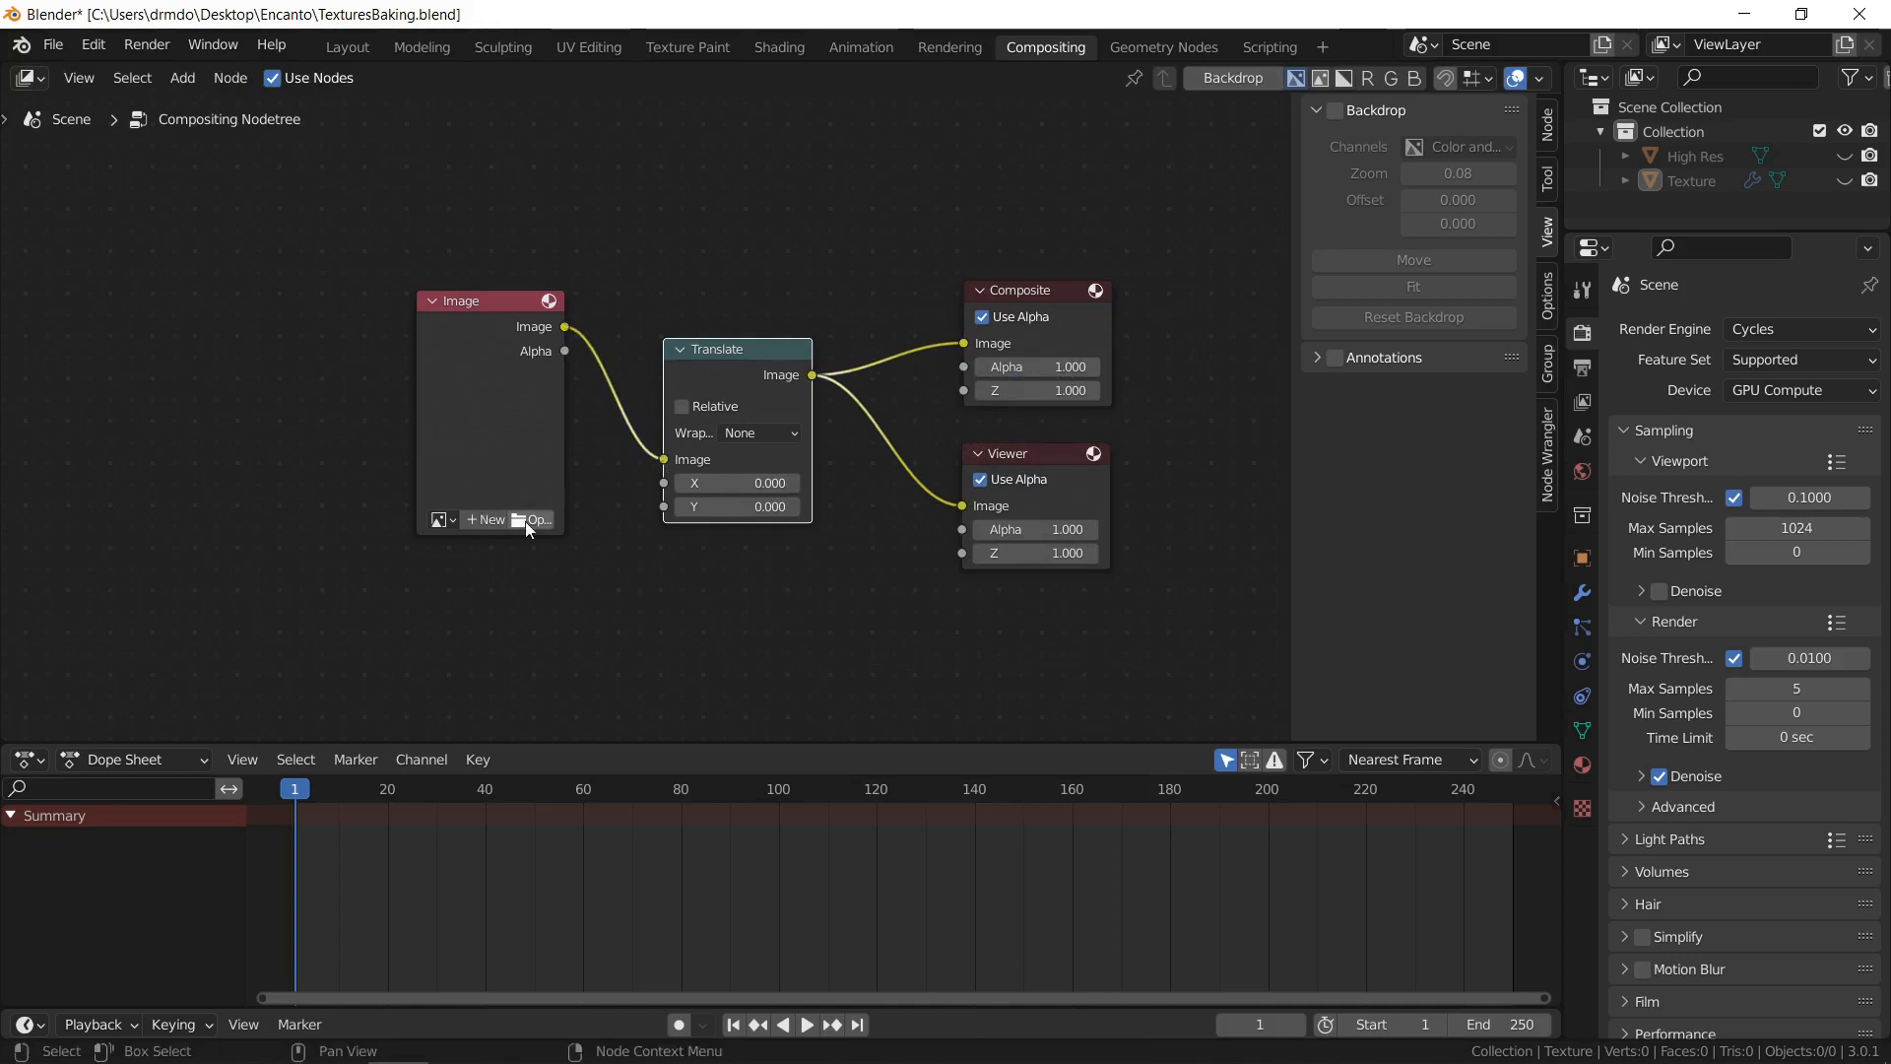
{"action": "left_click", "coordinate": [524, 522]}
{"action": "double_click", "coordinate": [682, 368]}
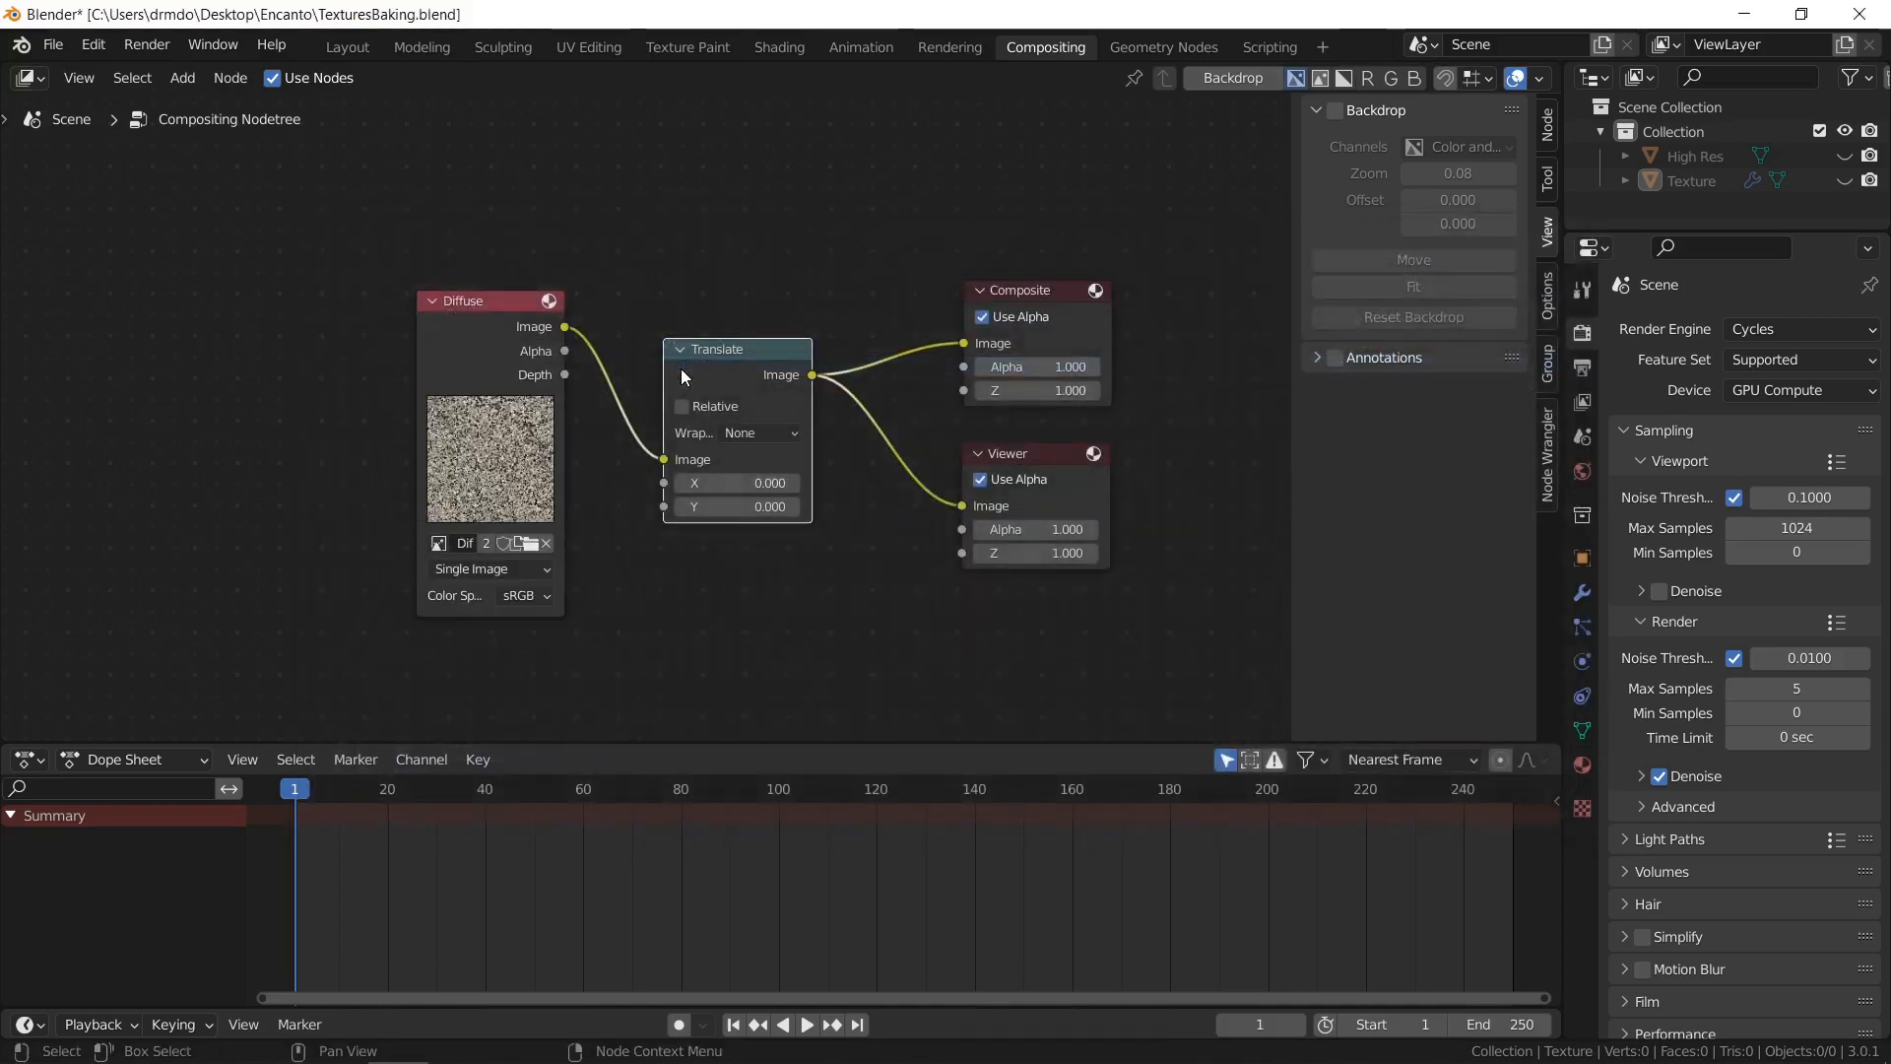
Enable the compositor backdrop to preview the Viewer node's output behind the node tree.
{"action": "left_click", "coordinate": [1029, 454]}
{"action": "left_click", "coordinate": [1548, 125]}
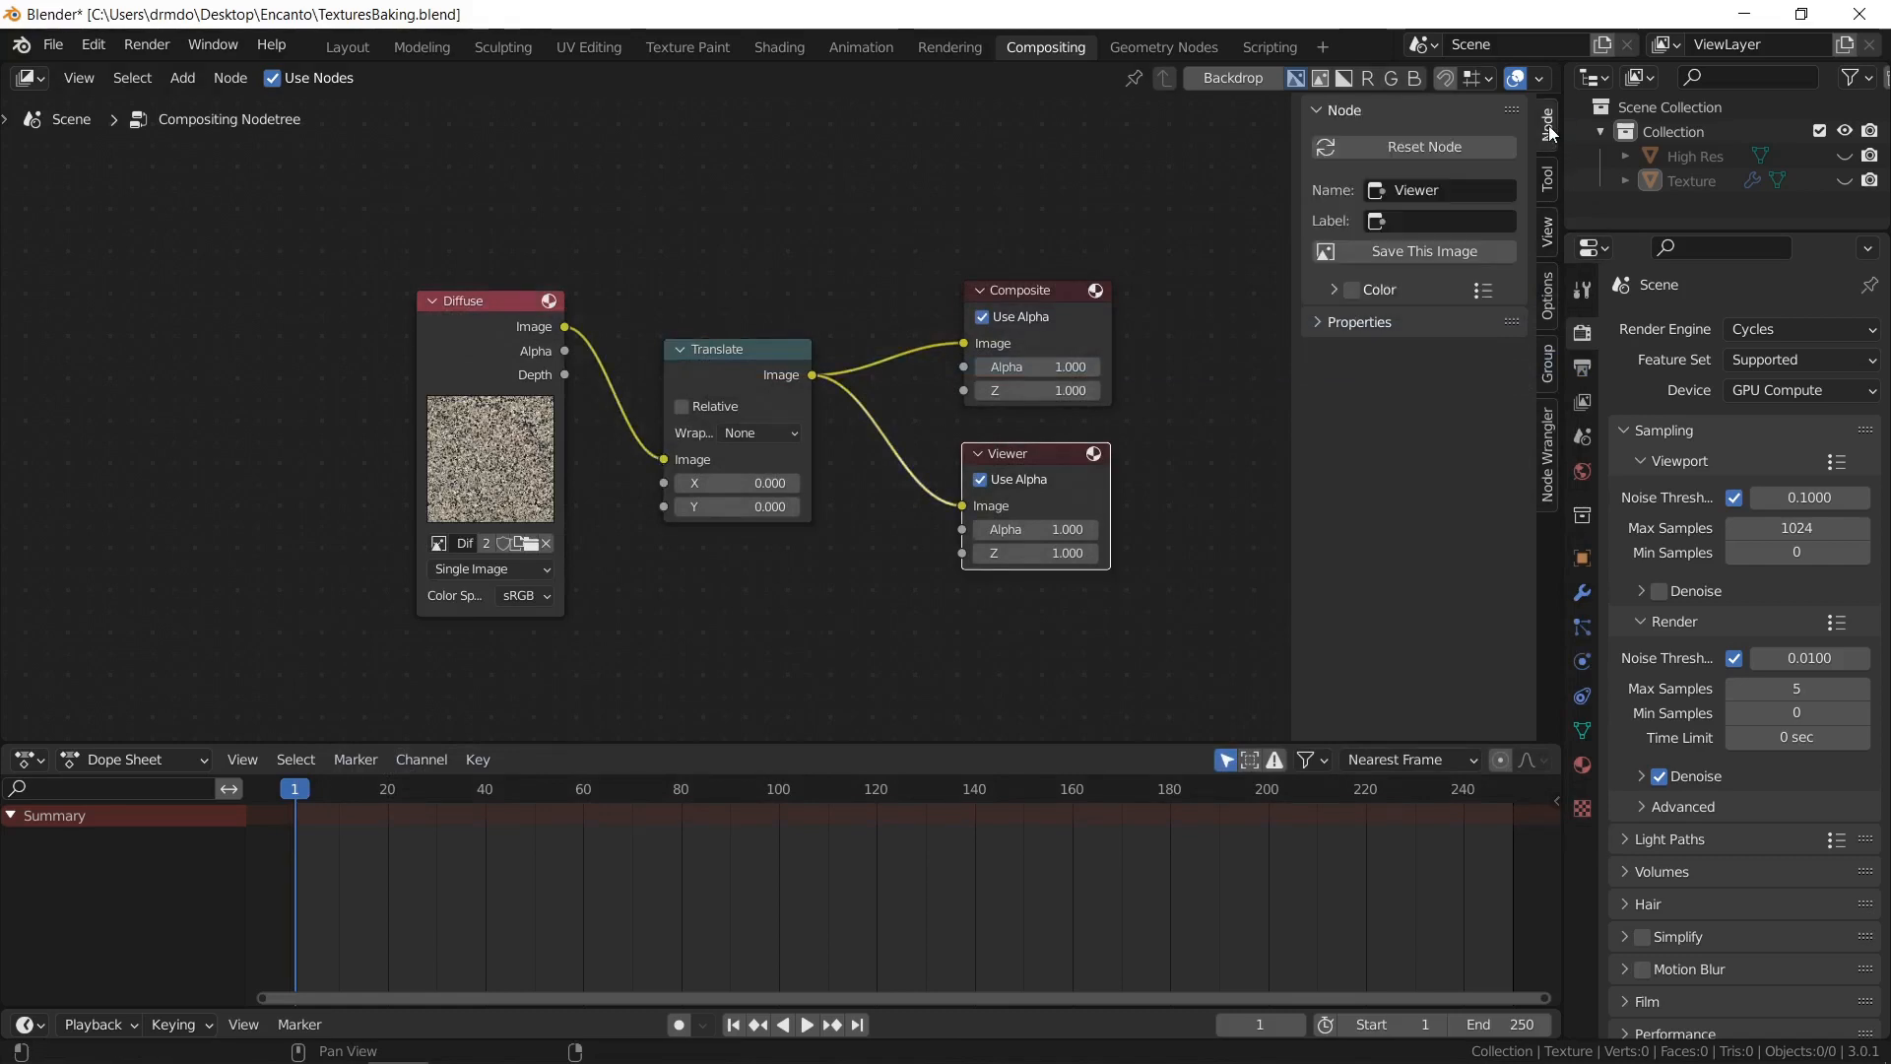
{"action": "left_click", "coordinate": [1257, 83]}
{"action": "scroll", "coordinate": [716, 512], "scroll_direction": "up", "scroll_amount": 2}
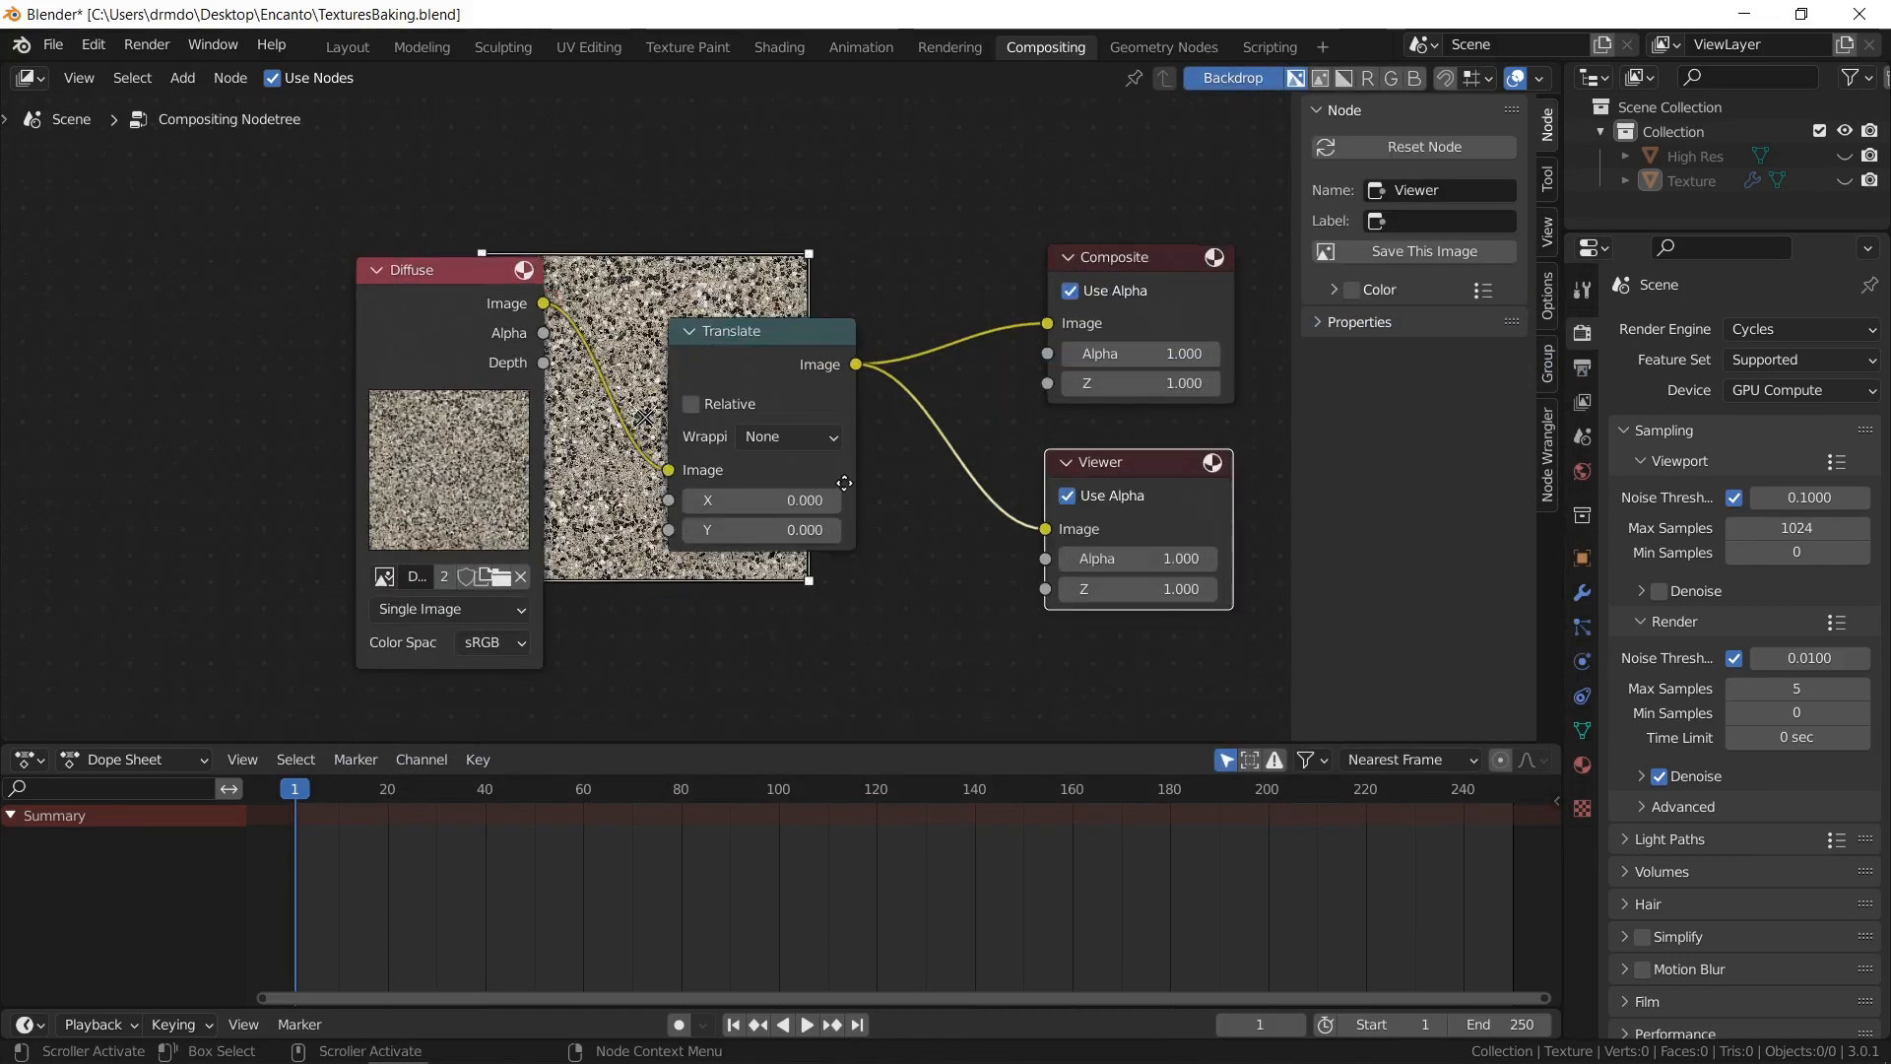
{"action": "middle_click_drag", "start_coordinate": [716, 513], "coordinate": [622, 493]}
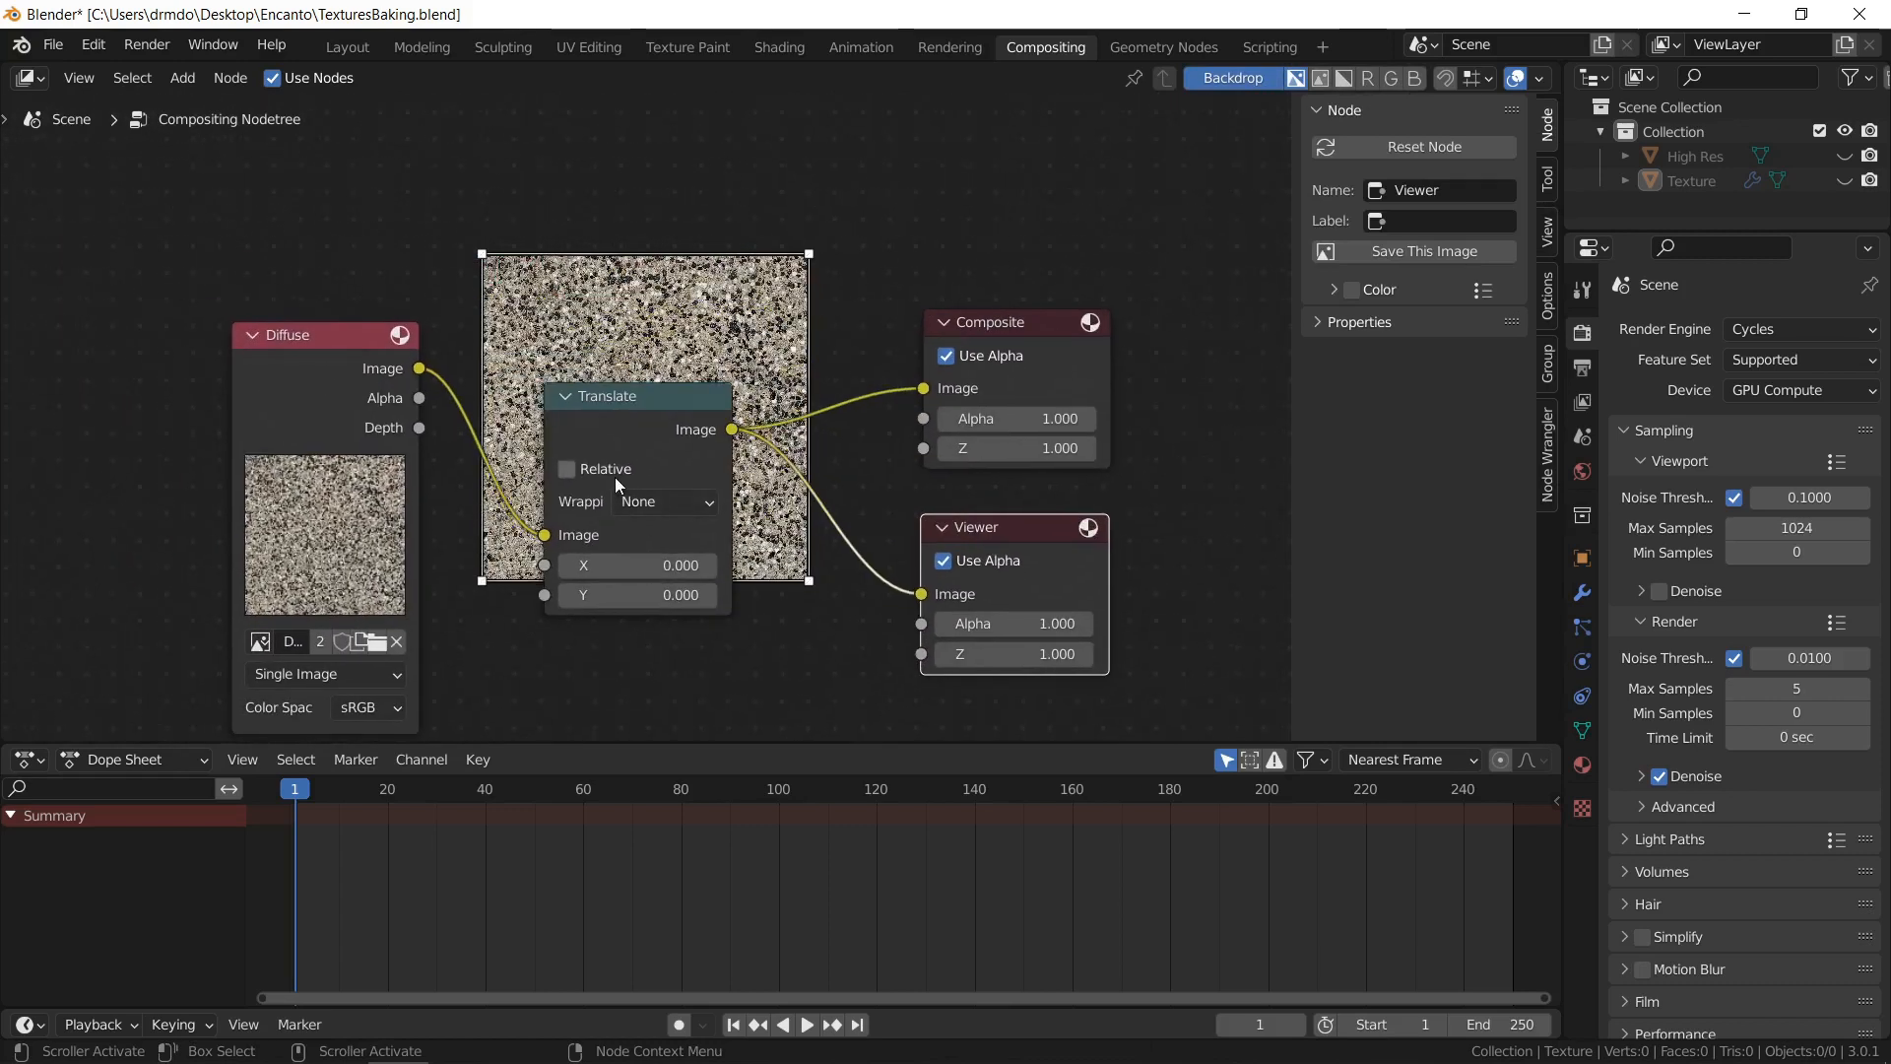
Set the Translate node's wrapping to Both Axes and its X and Y offsets to 4096/2.
{"action": "left_click", "coordinate": [668, 502]}
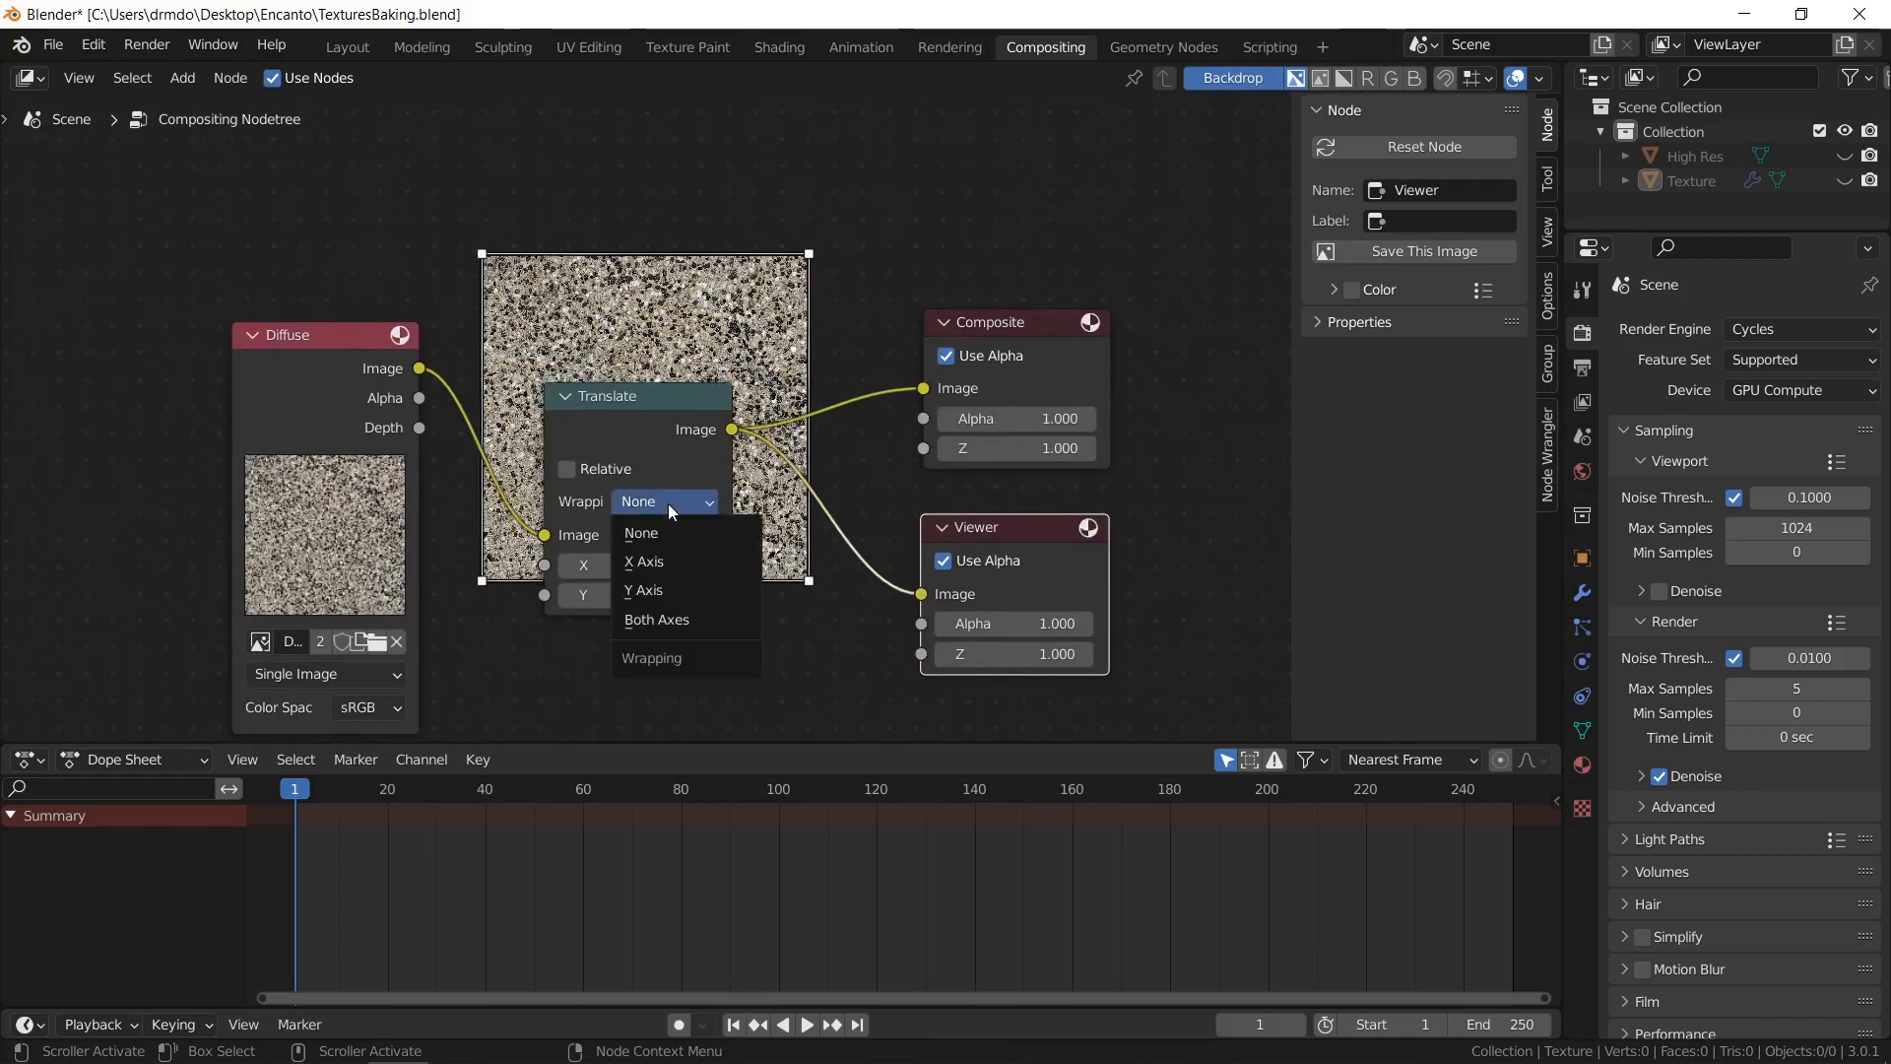
{"action": "left_click", "coordinate": [686, 620]}
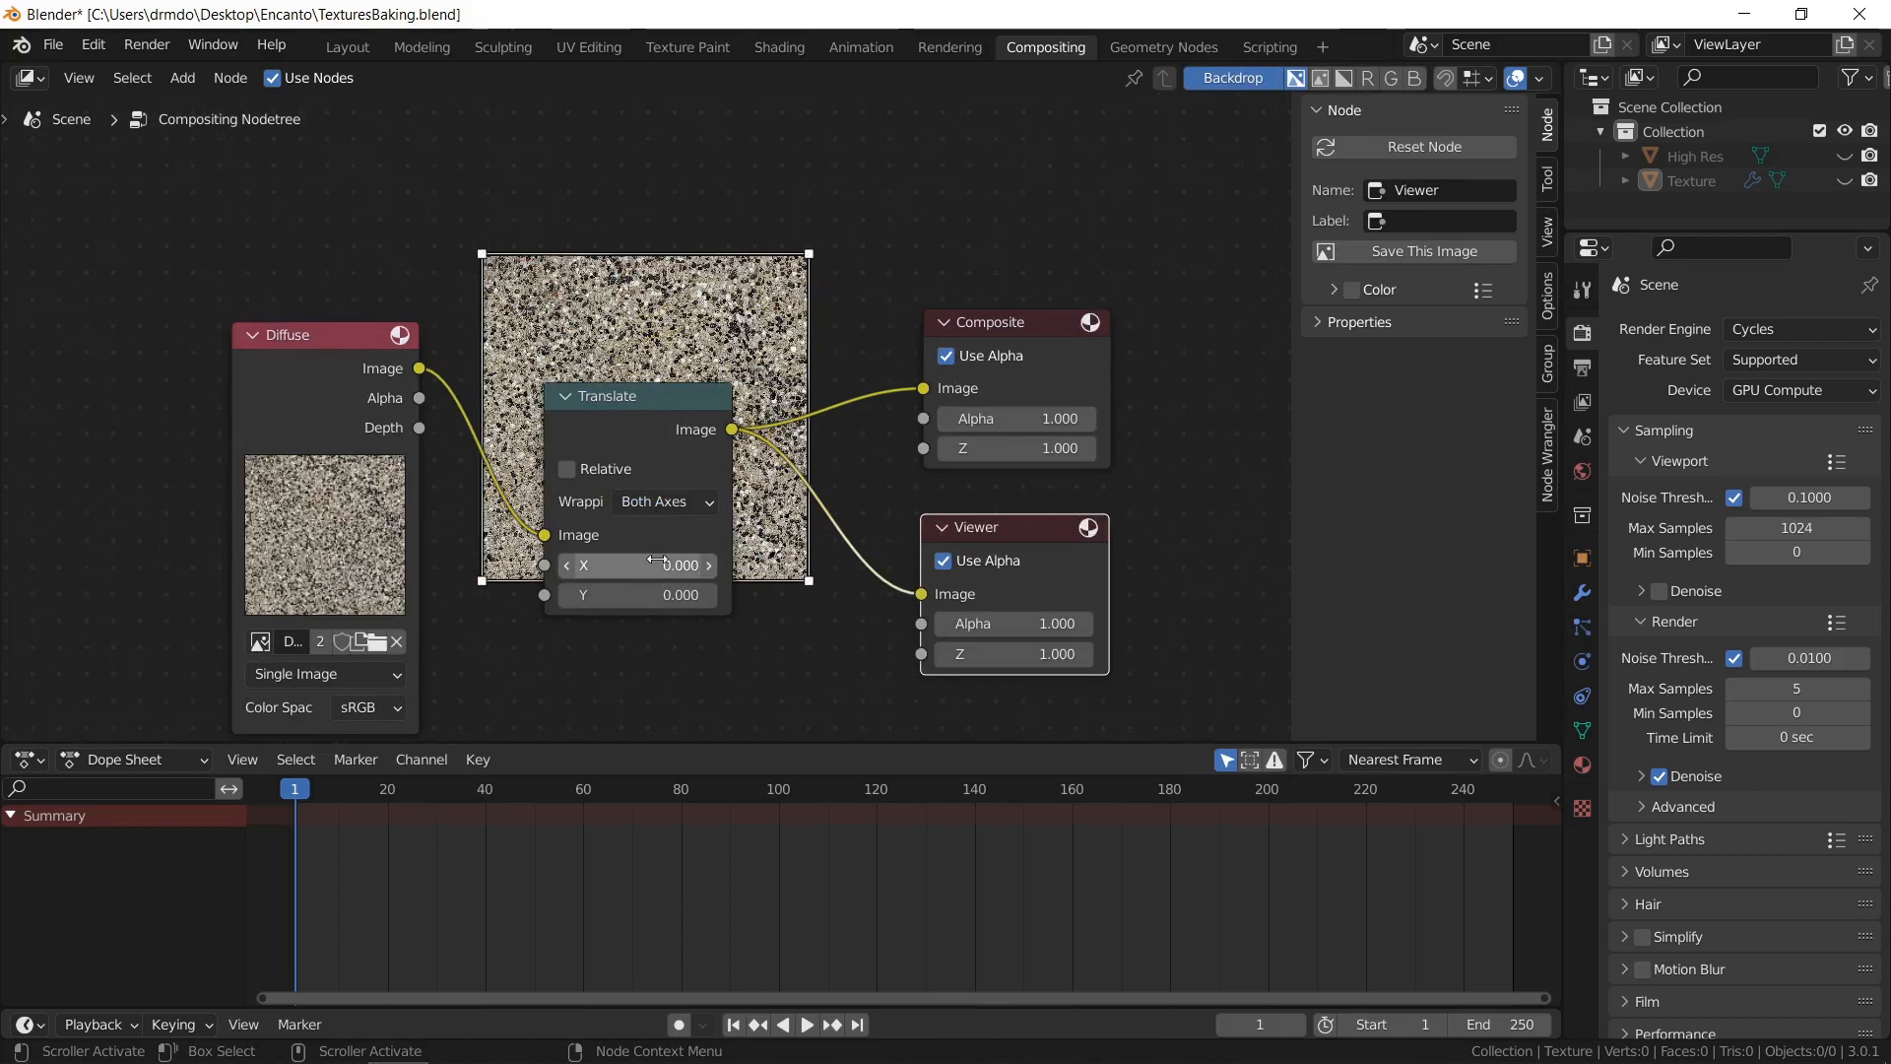
{"action": "left_click", "coordinate": [664, 560]}
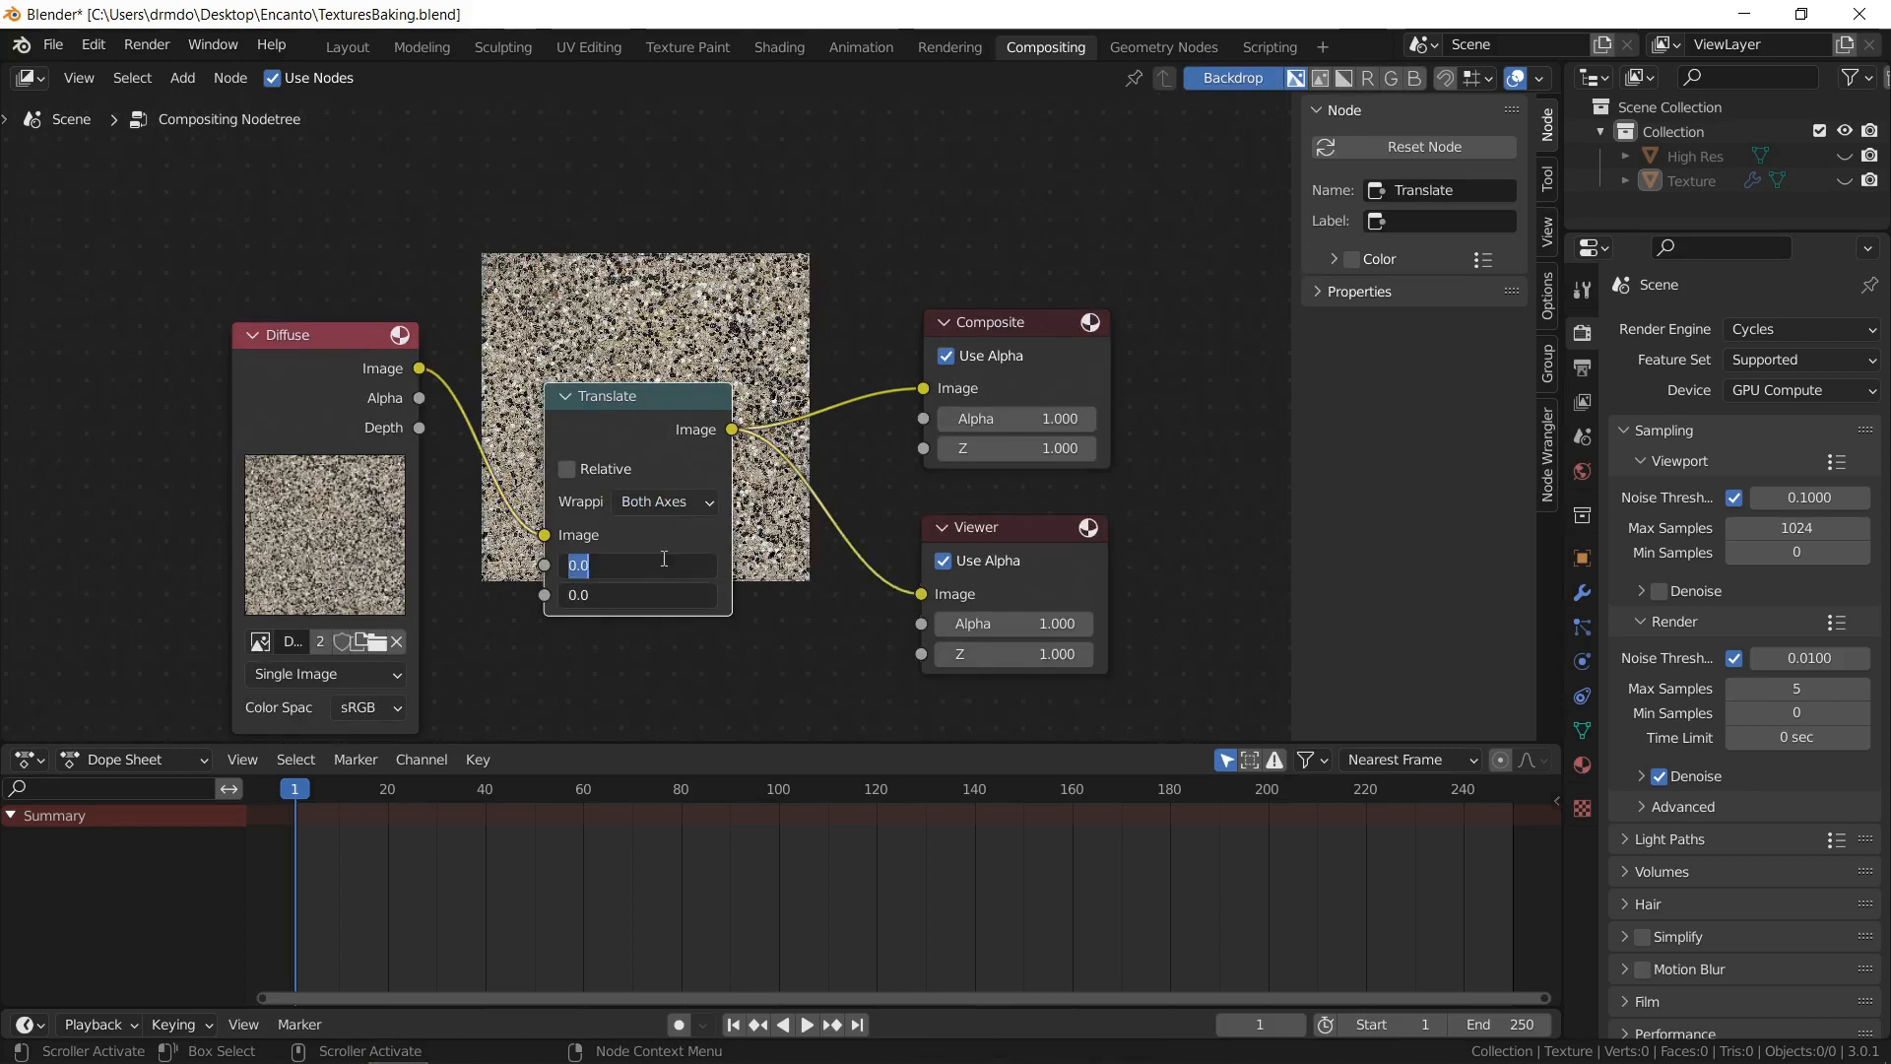
{"action": "type", "text": "4096/2"}
{"action": "key", "text": "Return"}
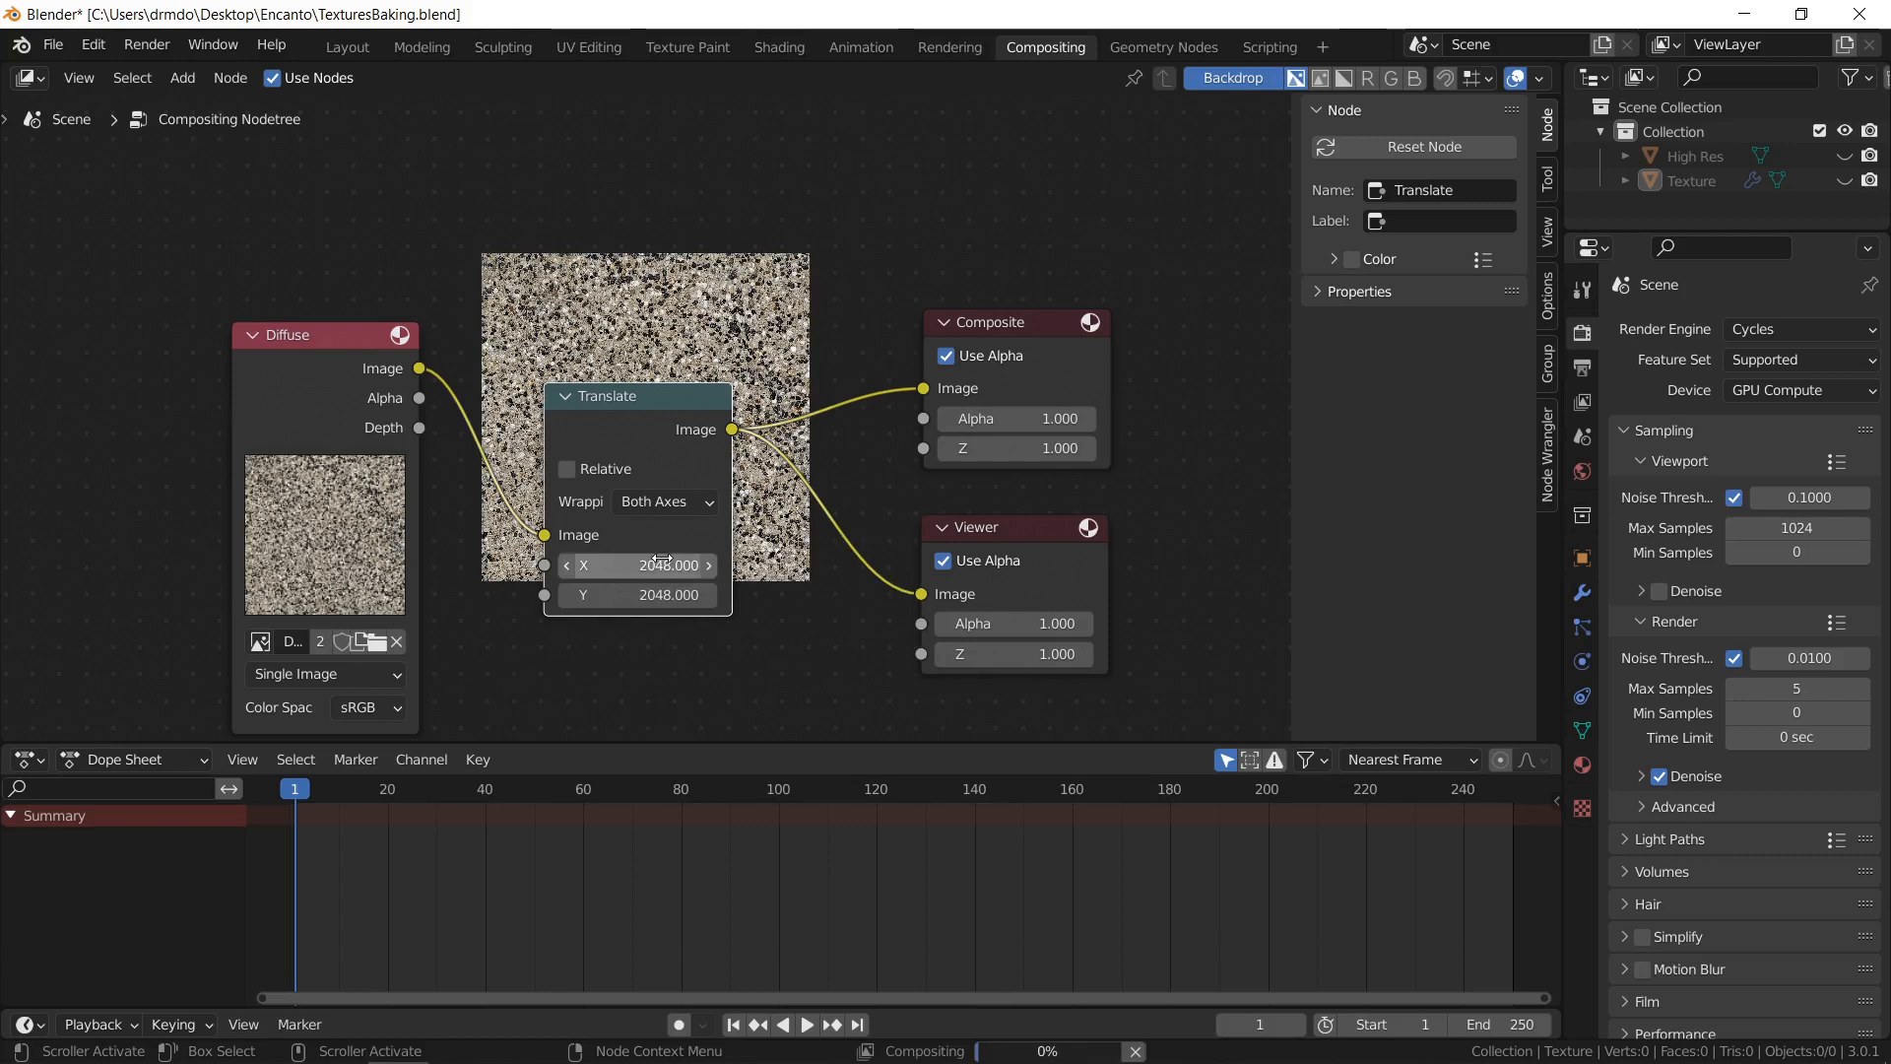
Fit the backdrop to the editor and set its zoom to 0.17 to inspect the shifted diffuse texture.
{"action": "scroll", "coordinate": [857, 335], "scroll_direction": "up", "scroll_amount": 2}
{"action": "middle_click_drag", "start_coordinate": [848, 237], "coordinate": [749, 493]}
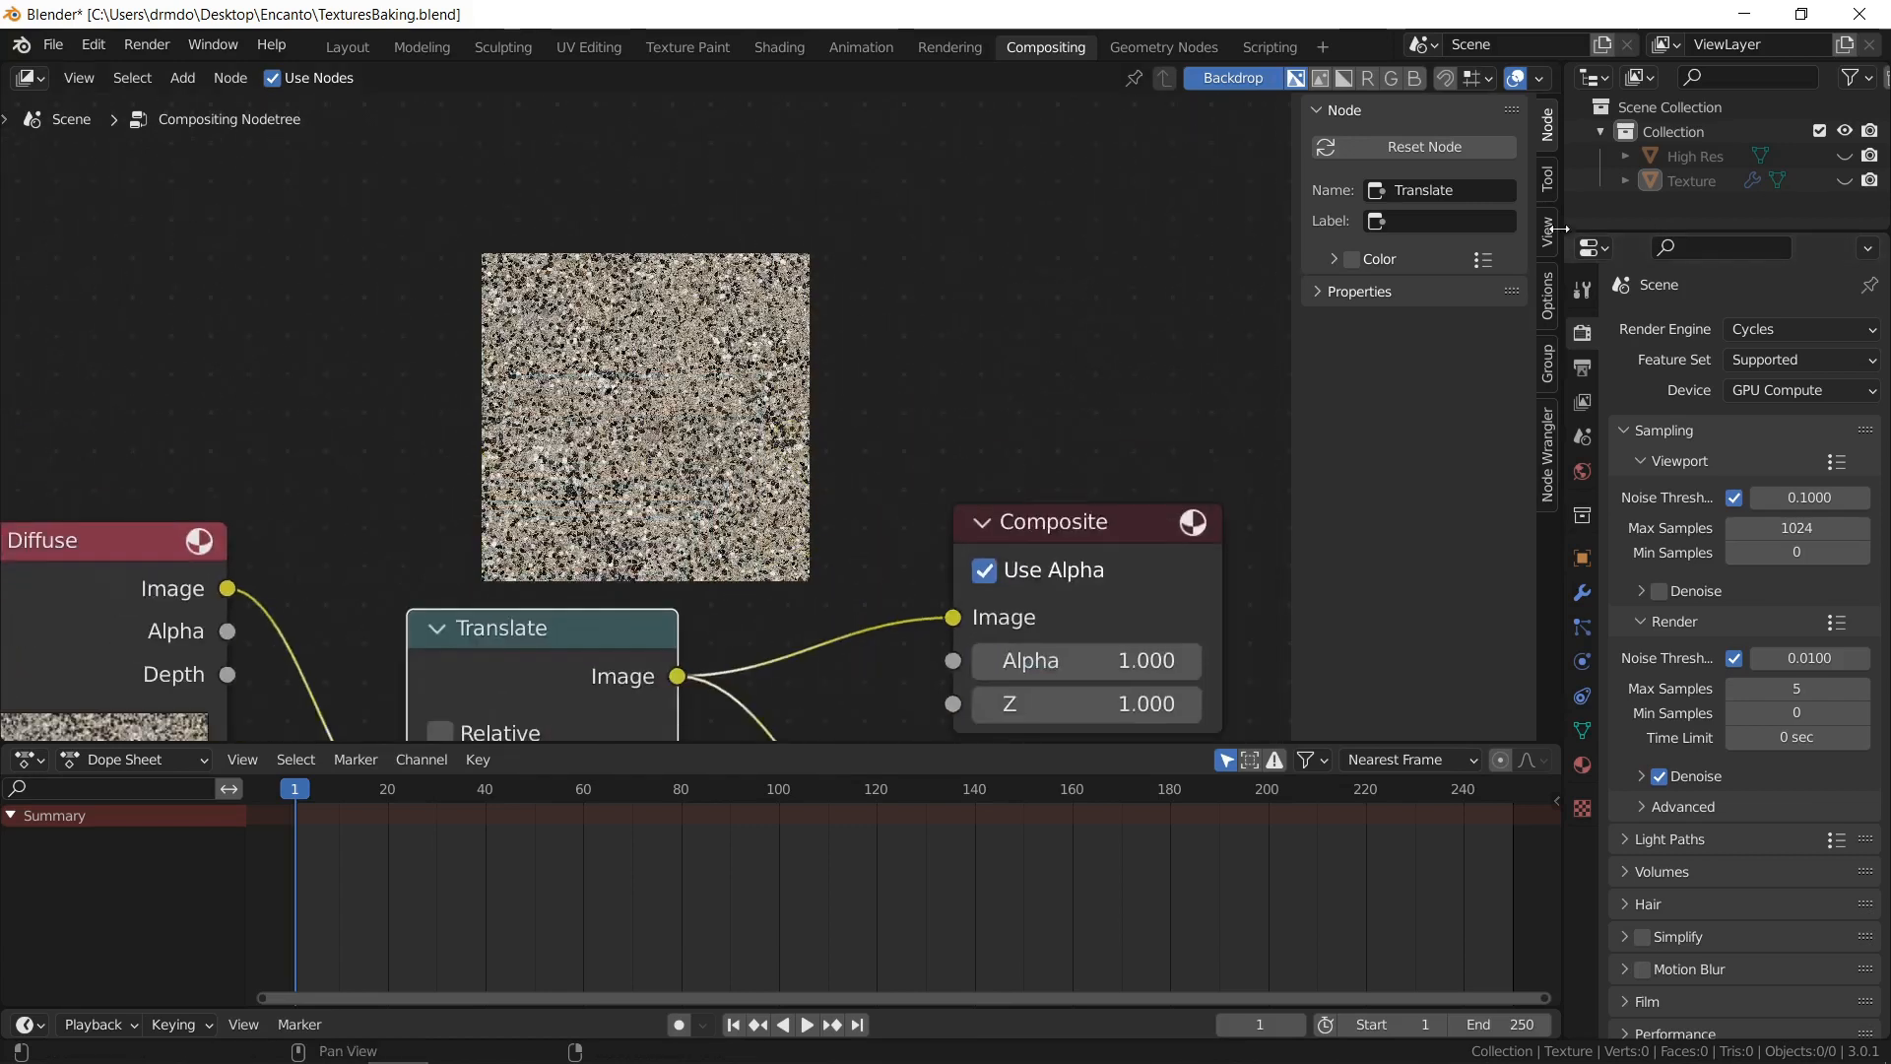
{"action": "left_click", "coordinate": [1548, 231]}
{"action": "left_click", "coordinate": [1420, 281]}
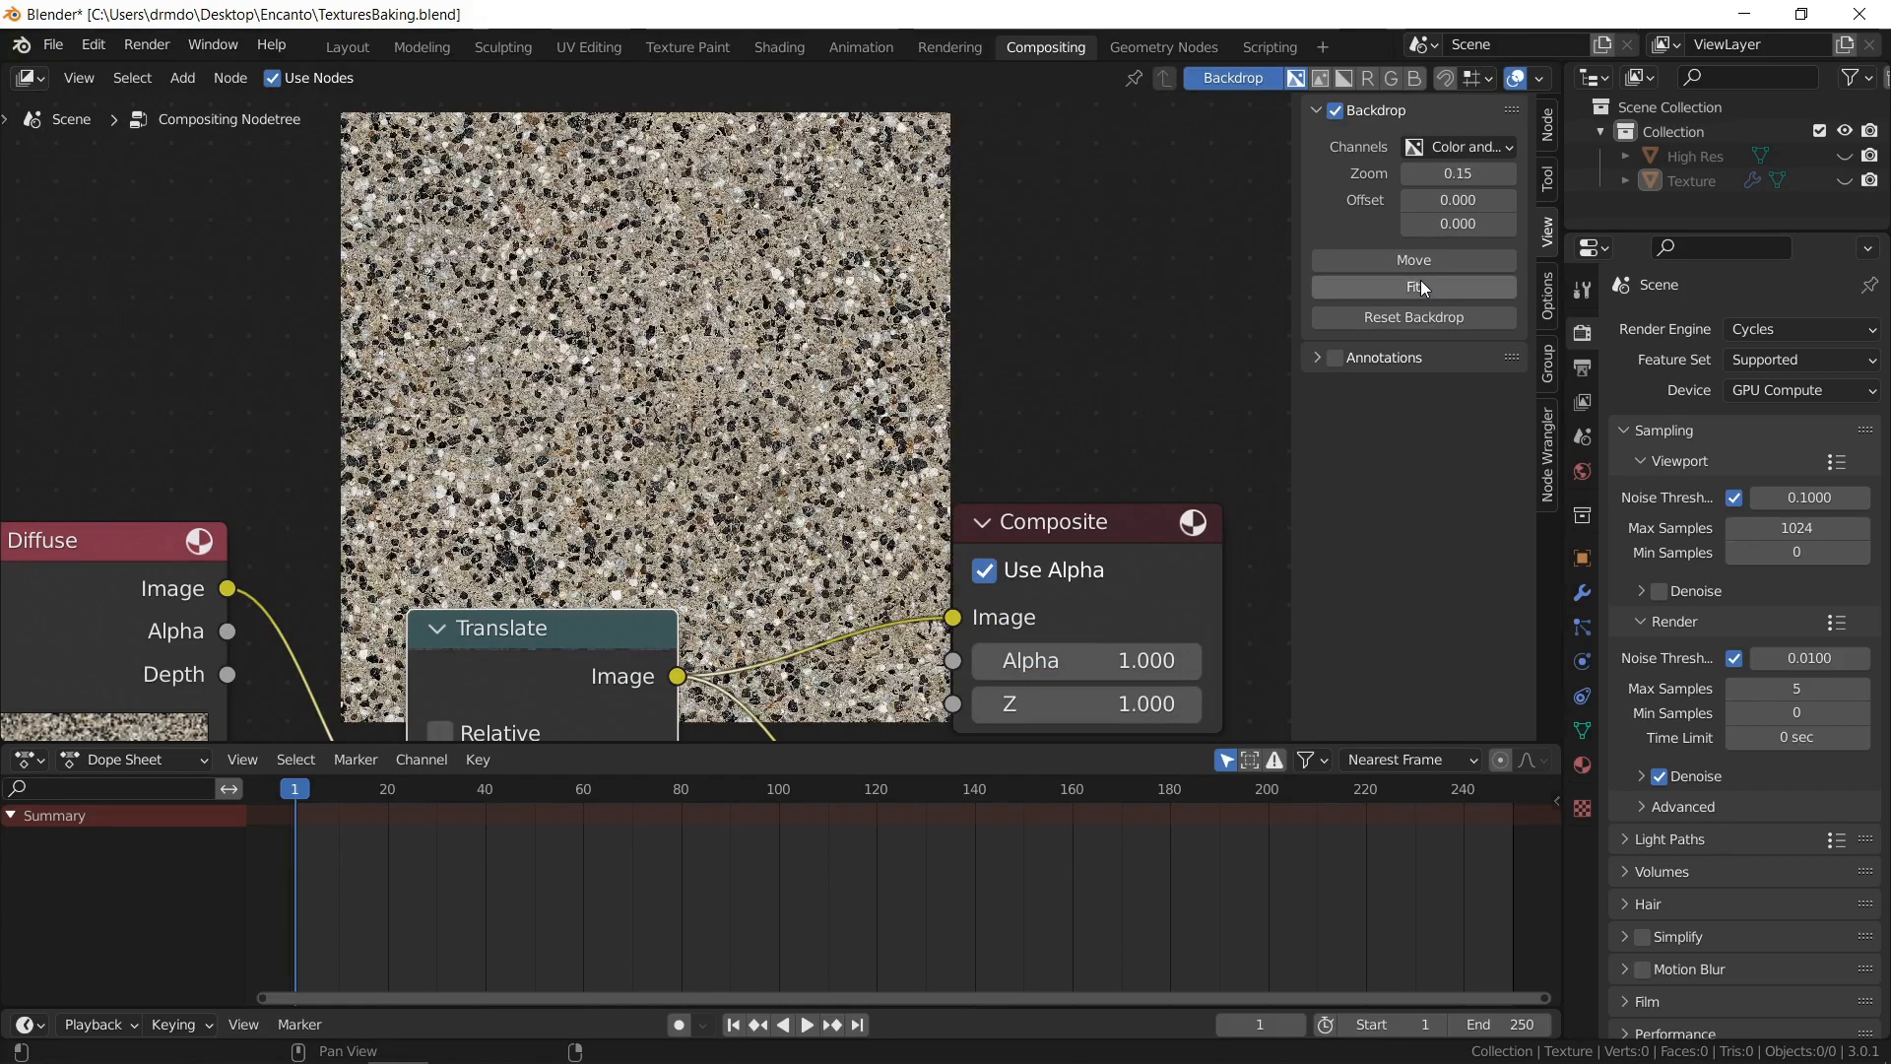
{"action": "mouse_move", "coordinate": [1454, 172]}
{"action": "left_mouse_down"}
{"action": "mouse_move", "coordinate": [1536, 173]}
{"action": "mouse_move", "coordinate": [1462, 172]}
{"action": "left_mouse_up"}
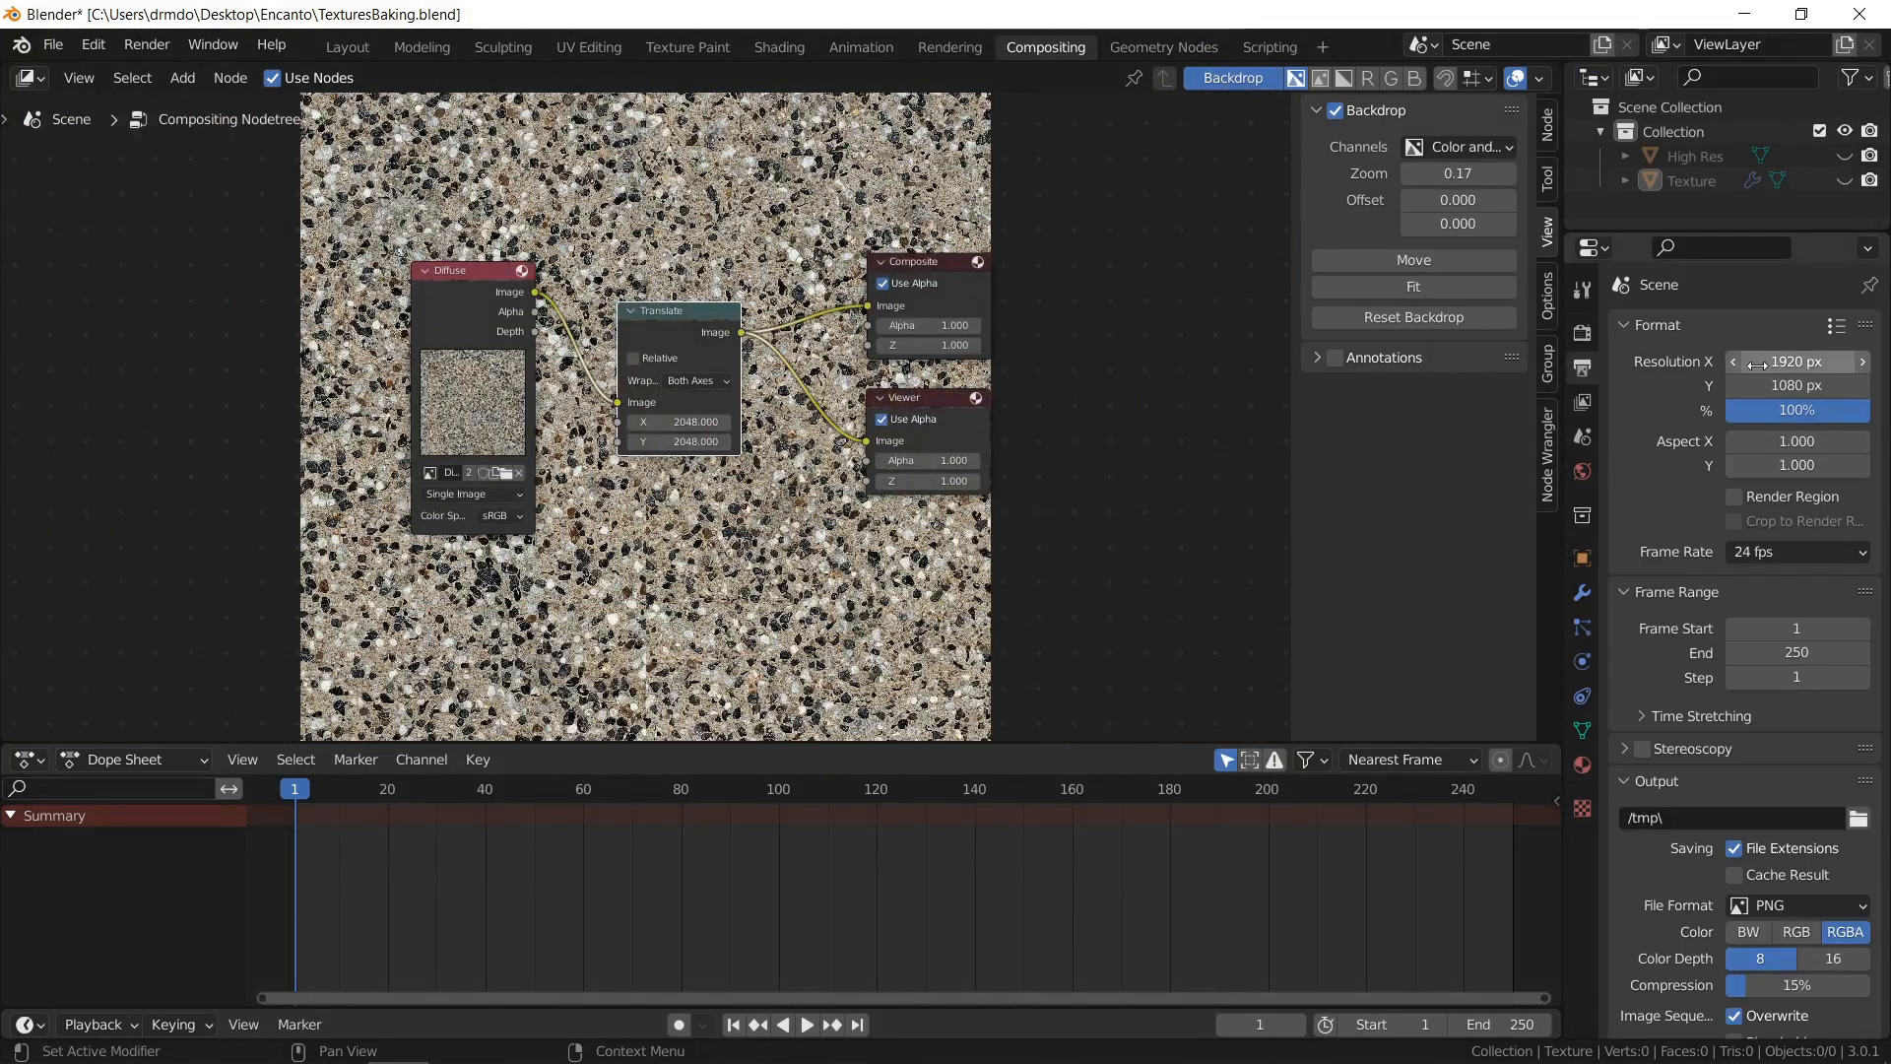
Set the output resolution to 4096 × 4096 px and render the shifted diffuse image.
{"action": "left_click_drag", "start_coordinate": [1769, 363], "coordinate": [1772, 381]}
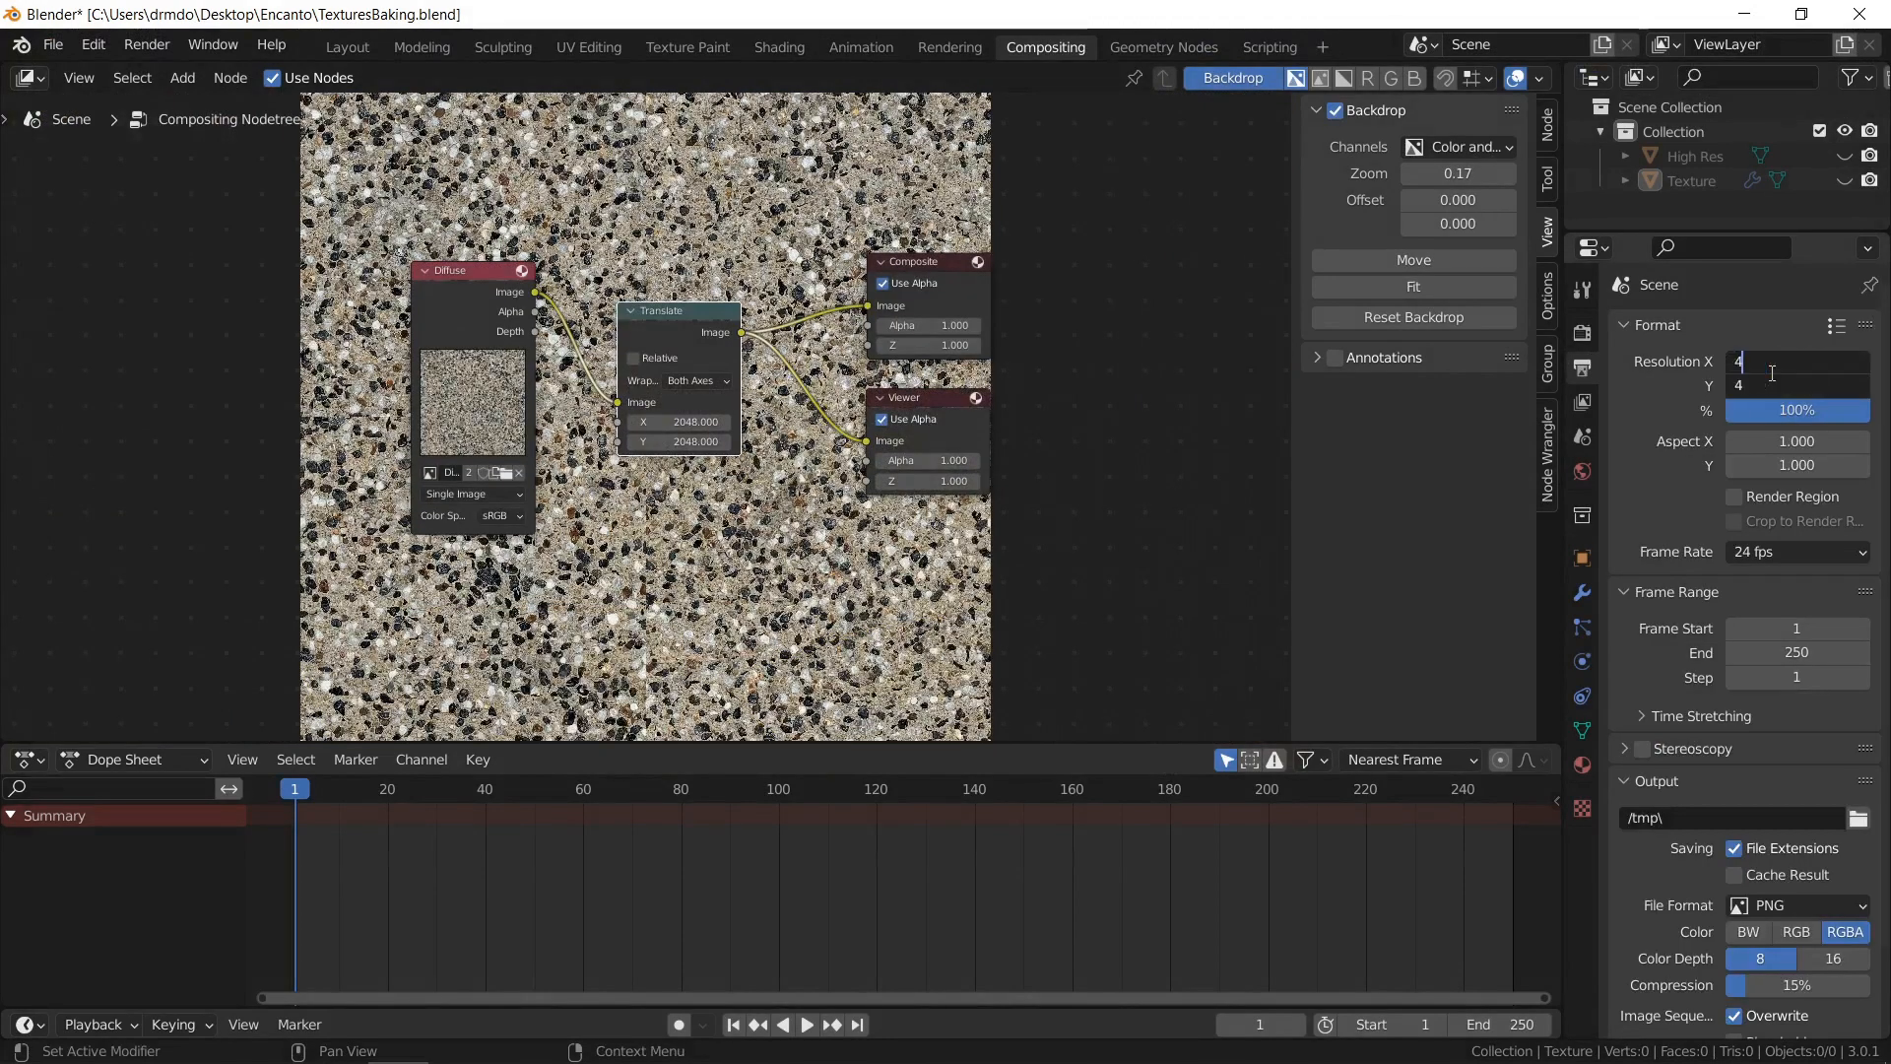
{"action": "key", "text": "Return"}
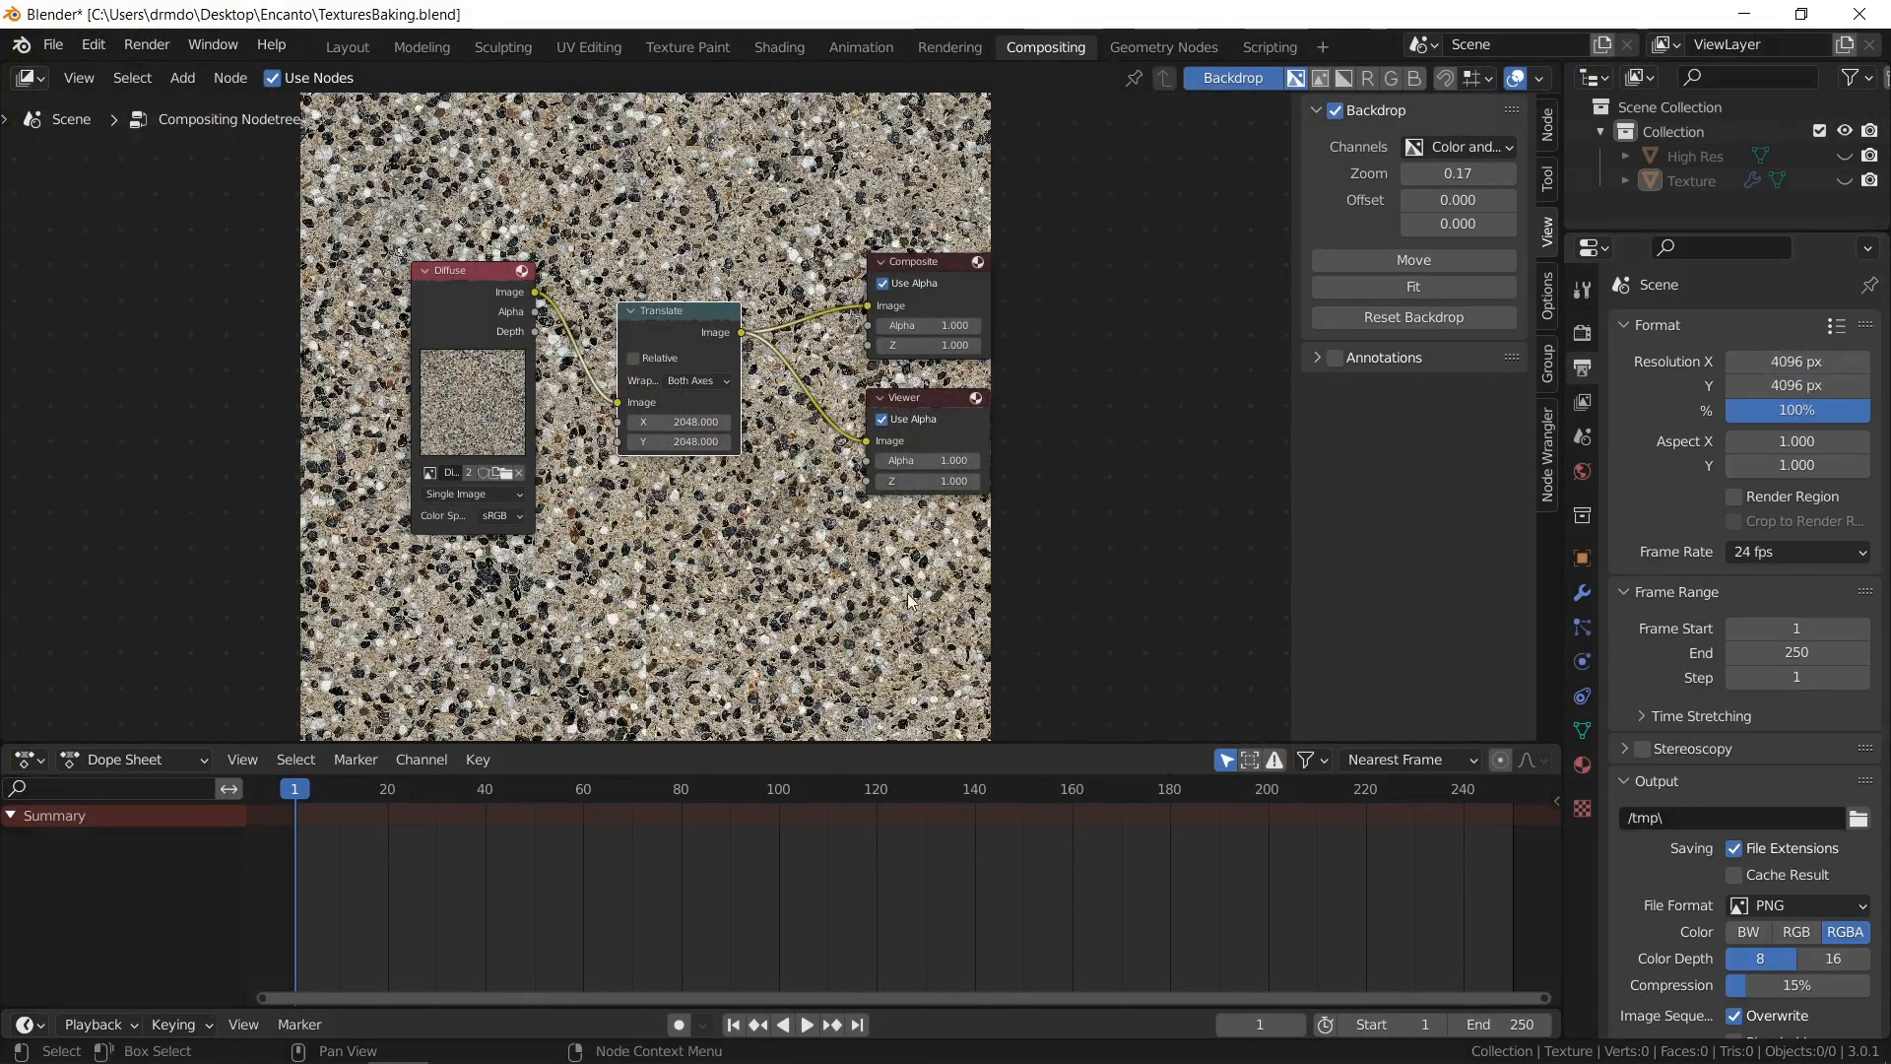
{"action": "left_click", "coordinate": [147, 45]}
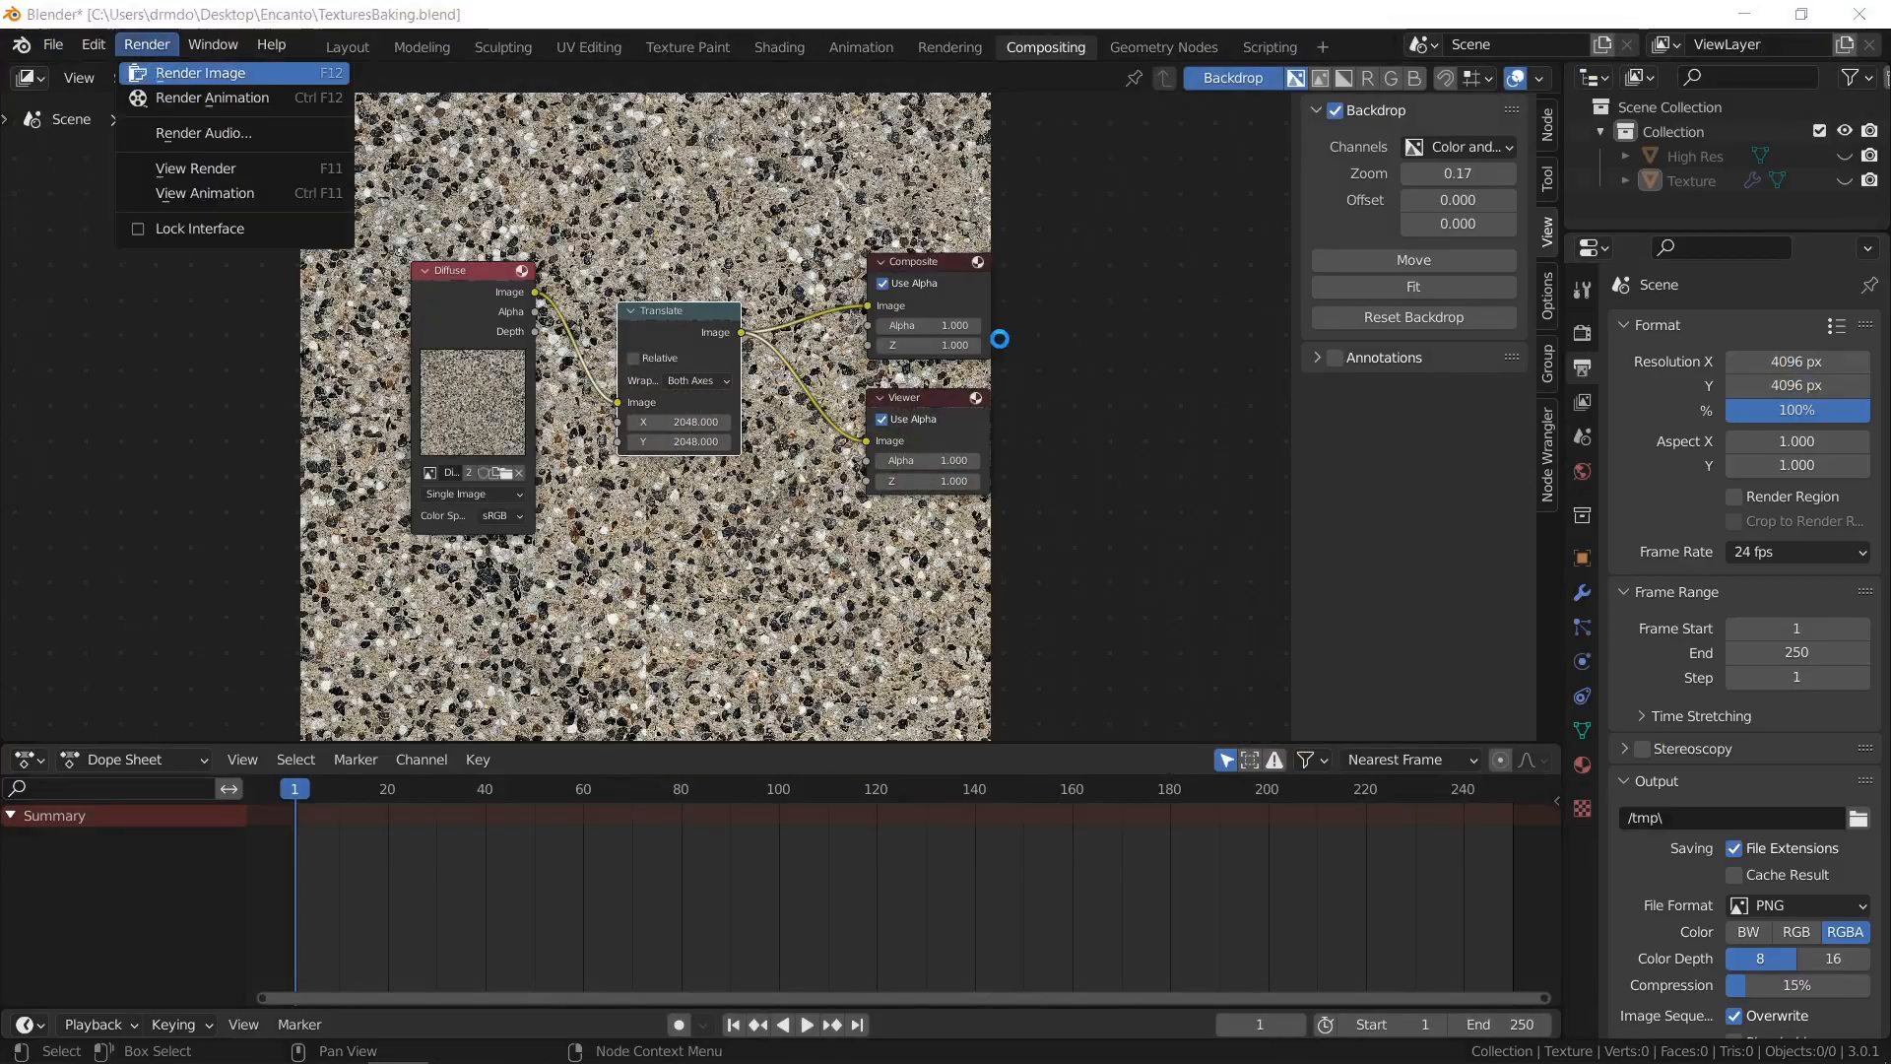
{"action": "left_click", "coordinate": [163, 73]}
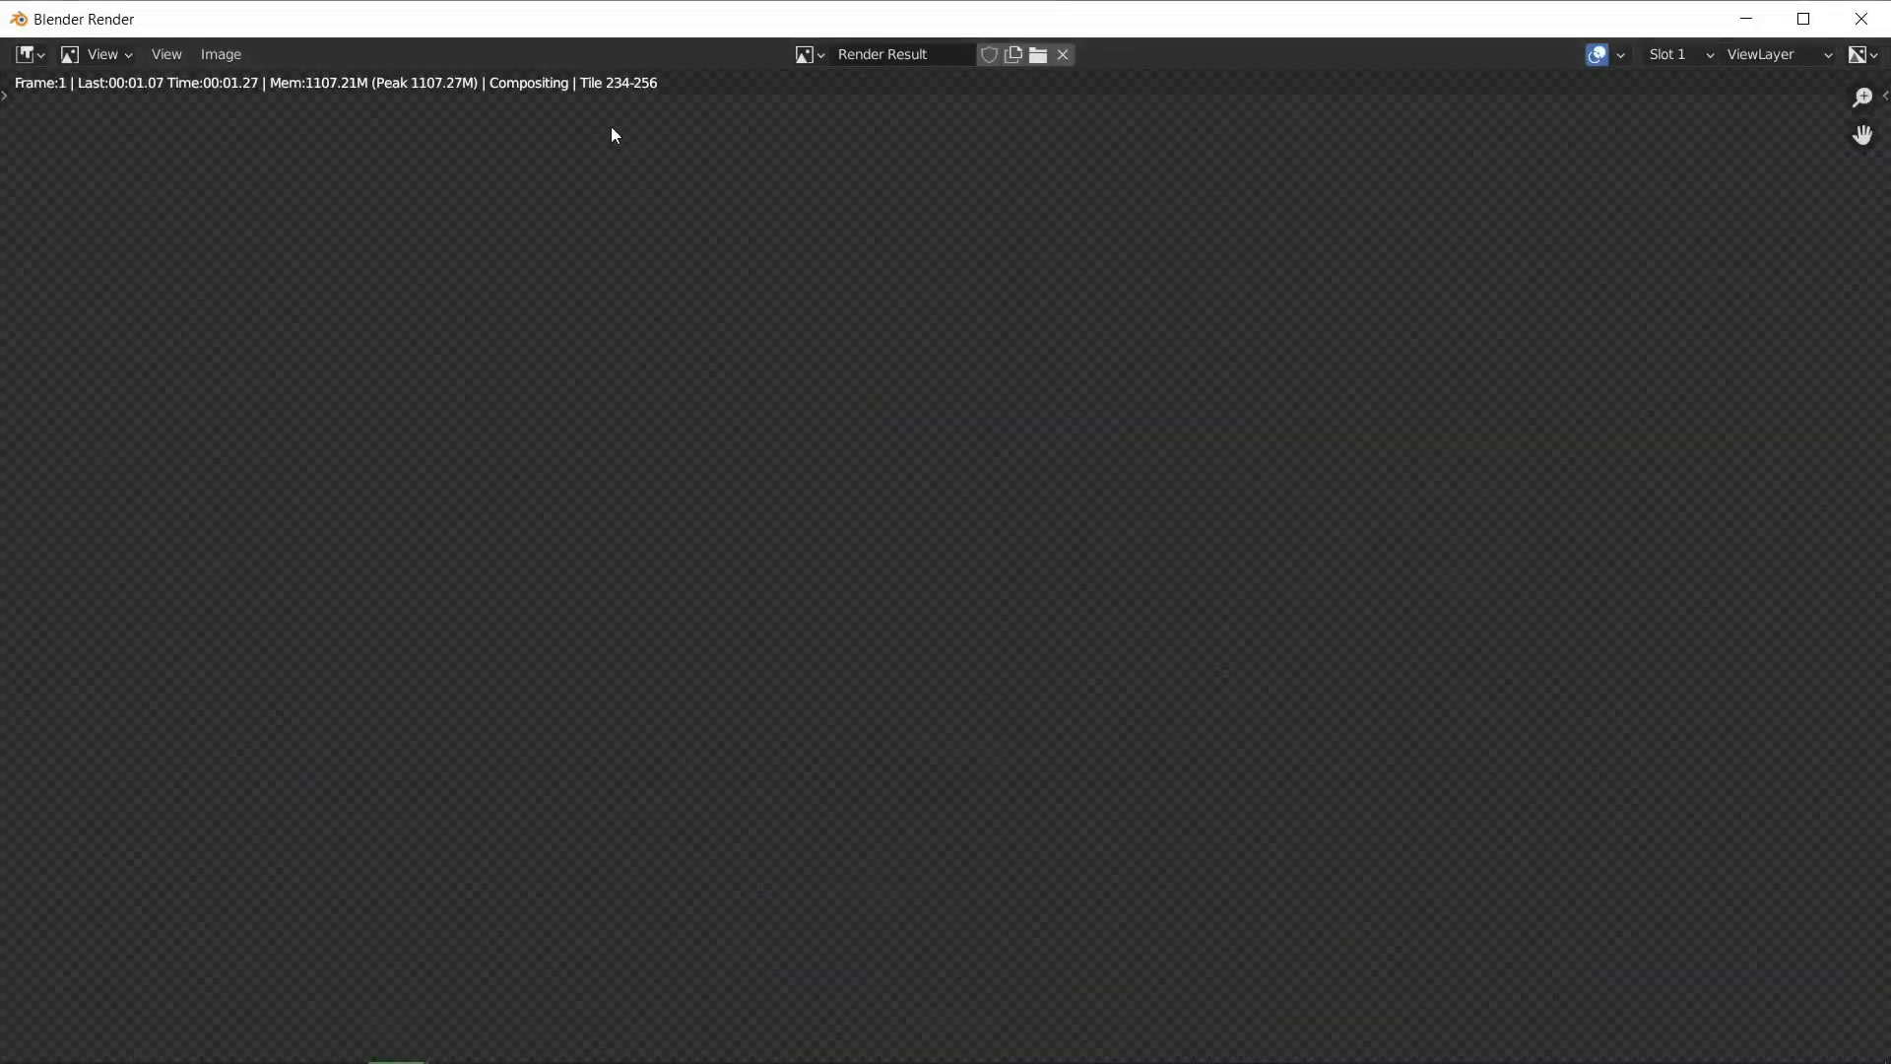
{"action": "scroll", "coordinate": [794, 292], "scroll_direction": "down", "scroll_amount": 7}
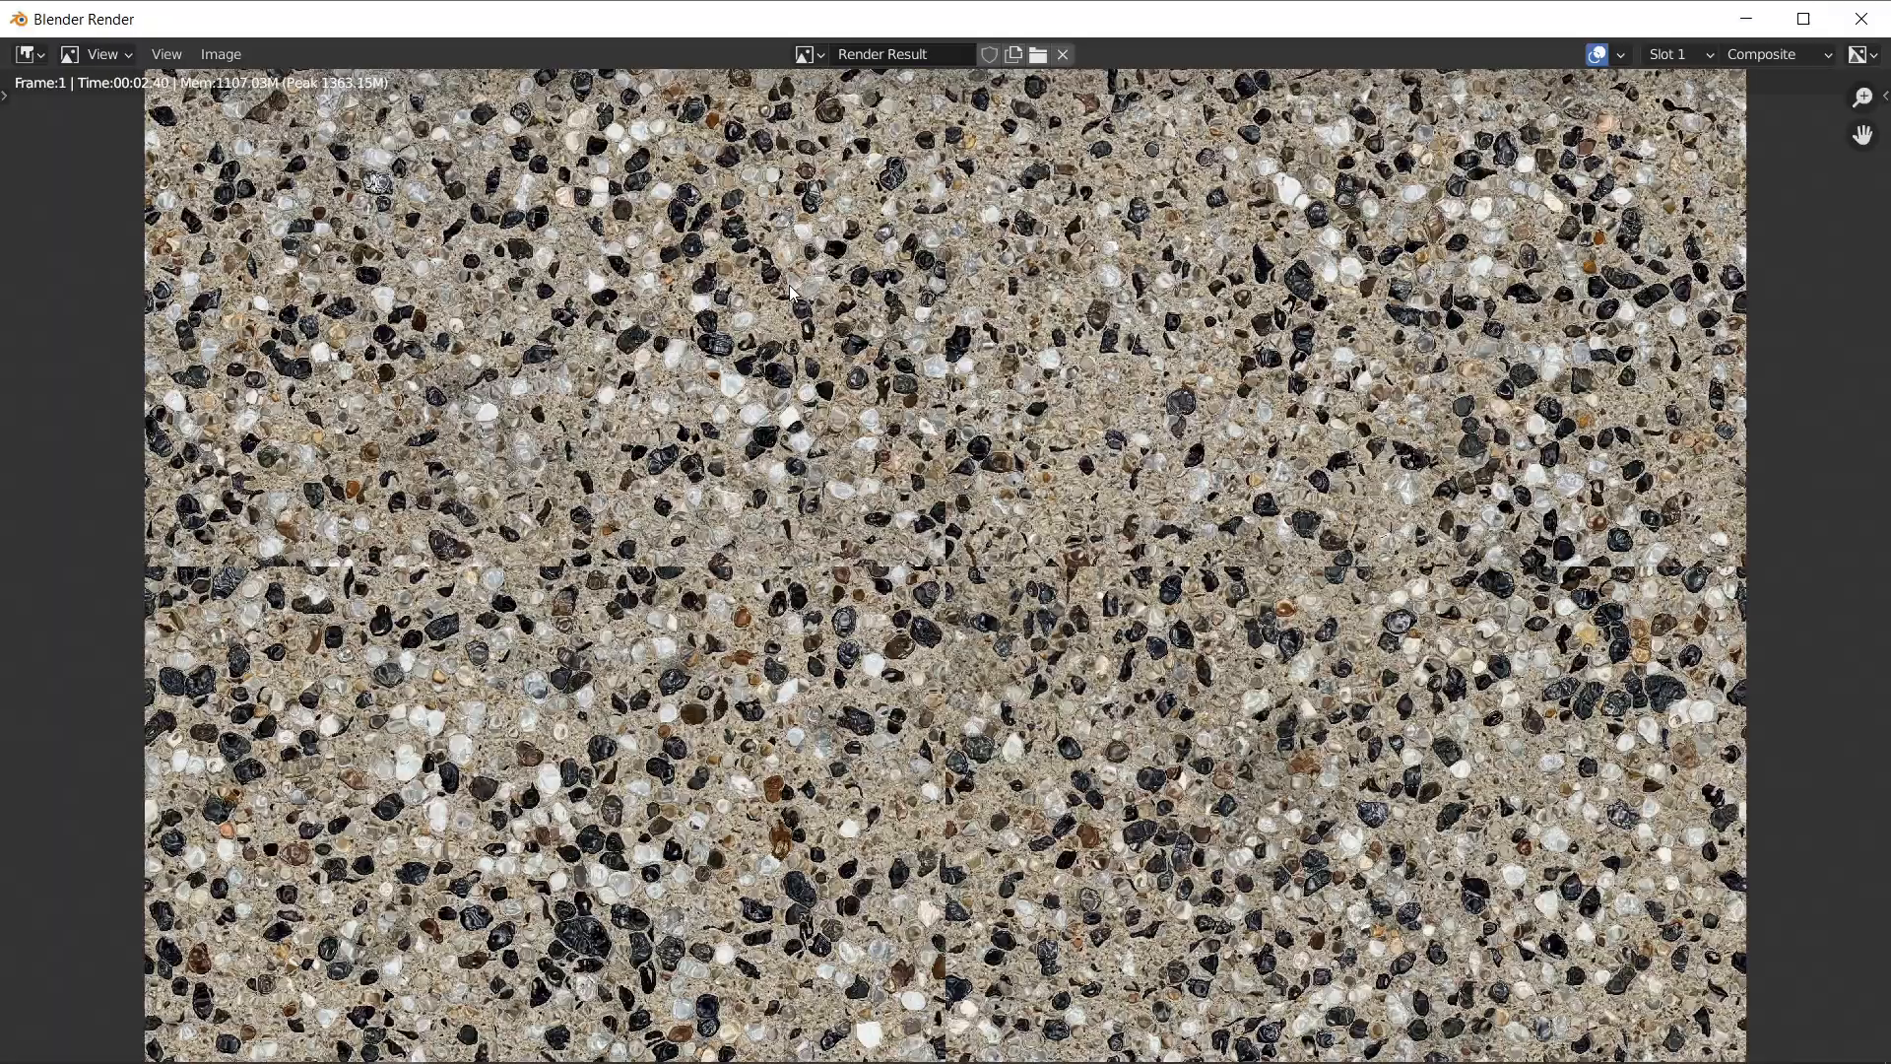
{"action": "scroll", "coordinate": [794, 292], "scroll_direction": "up", "scroll_amount": 1}
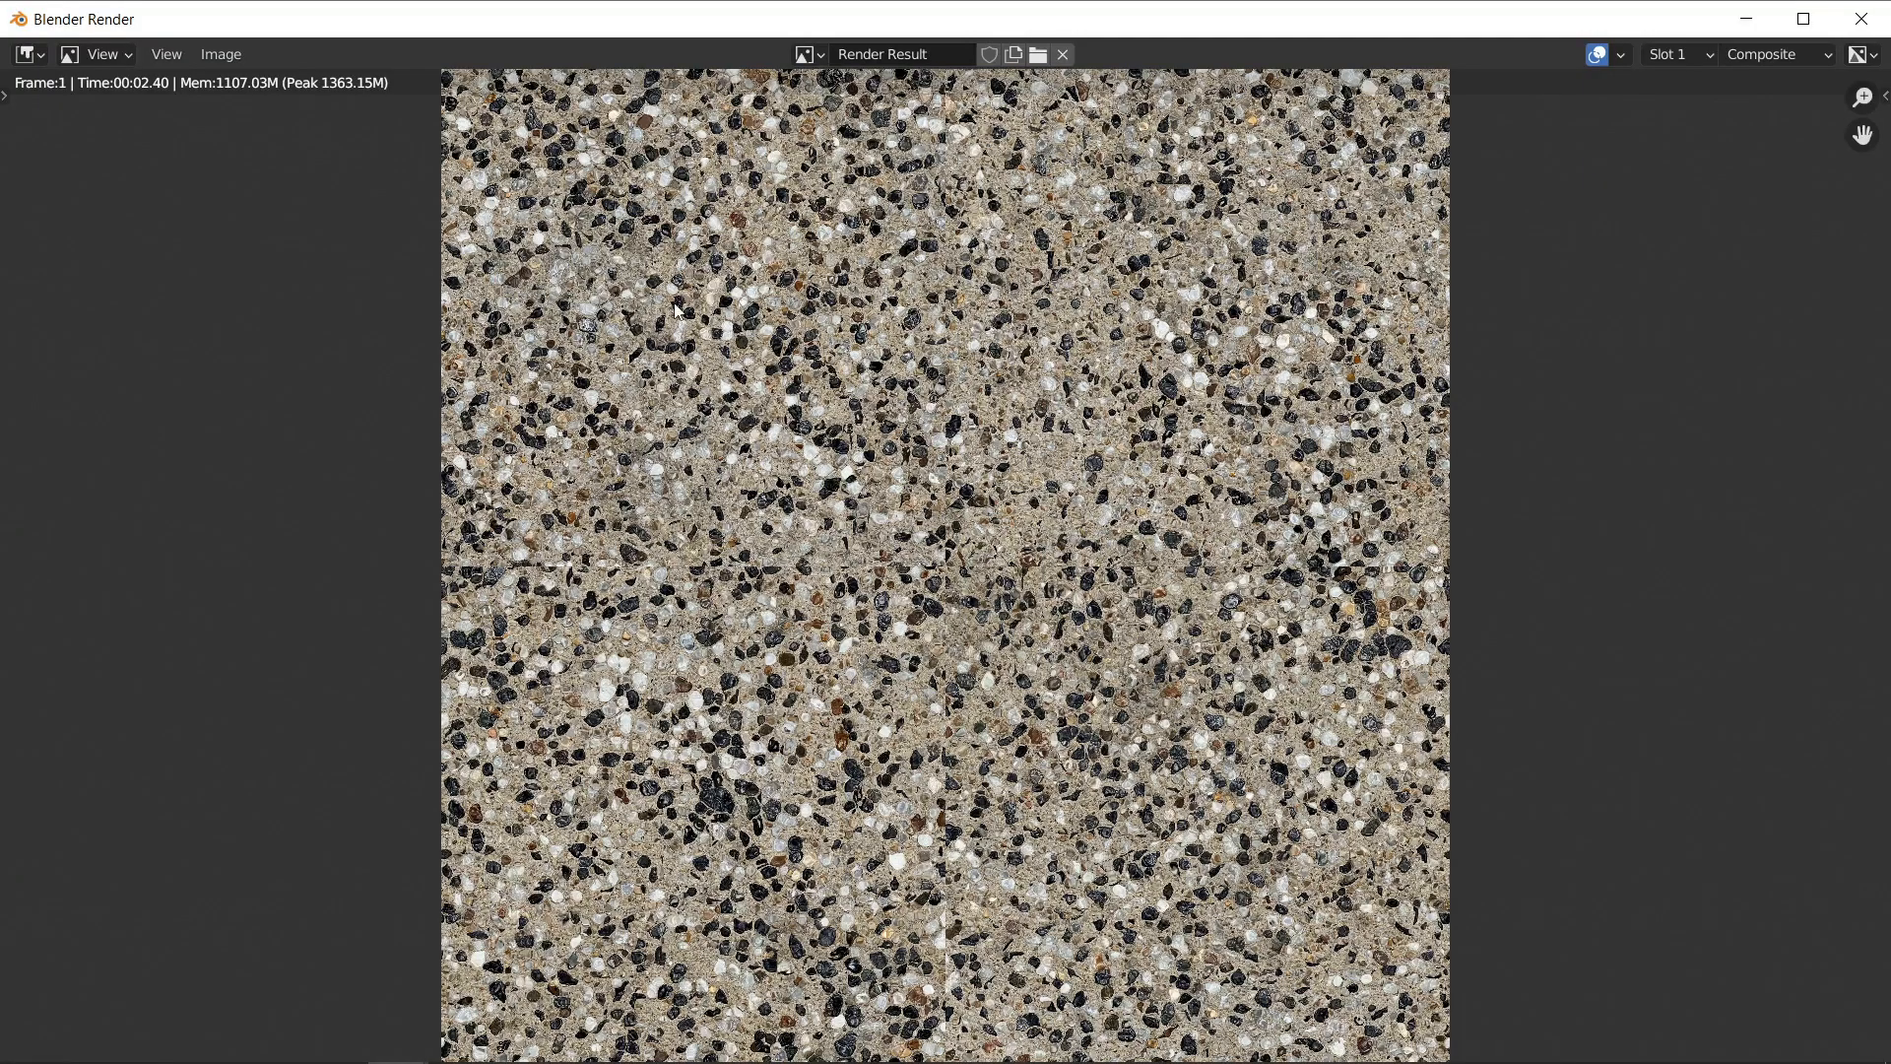
Save a copy of the diffuse render as Diffuse_Shift.png in the Concrete Tutorial folder with 0% compression.
{"action": "left_click", "coordinate": [209, 59]}
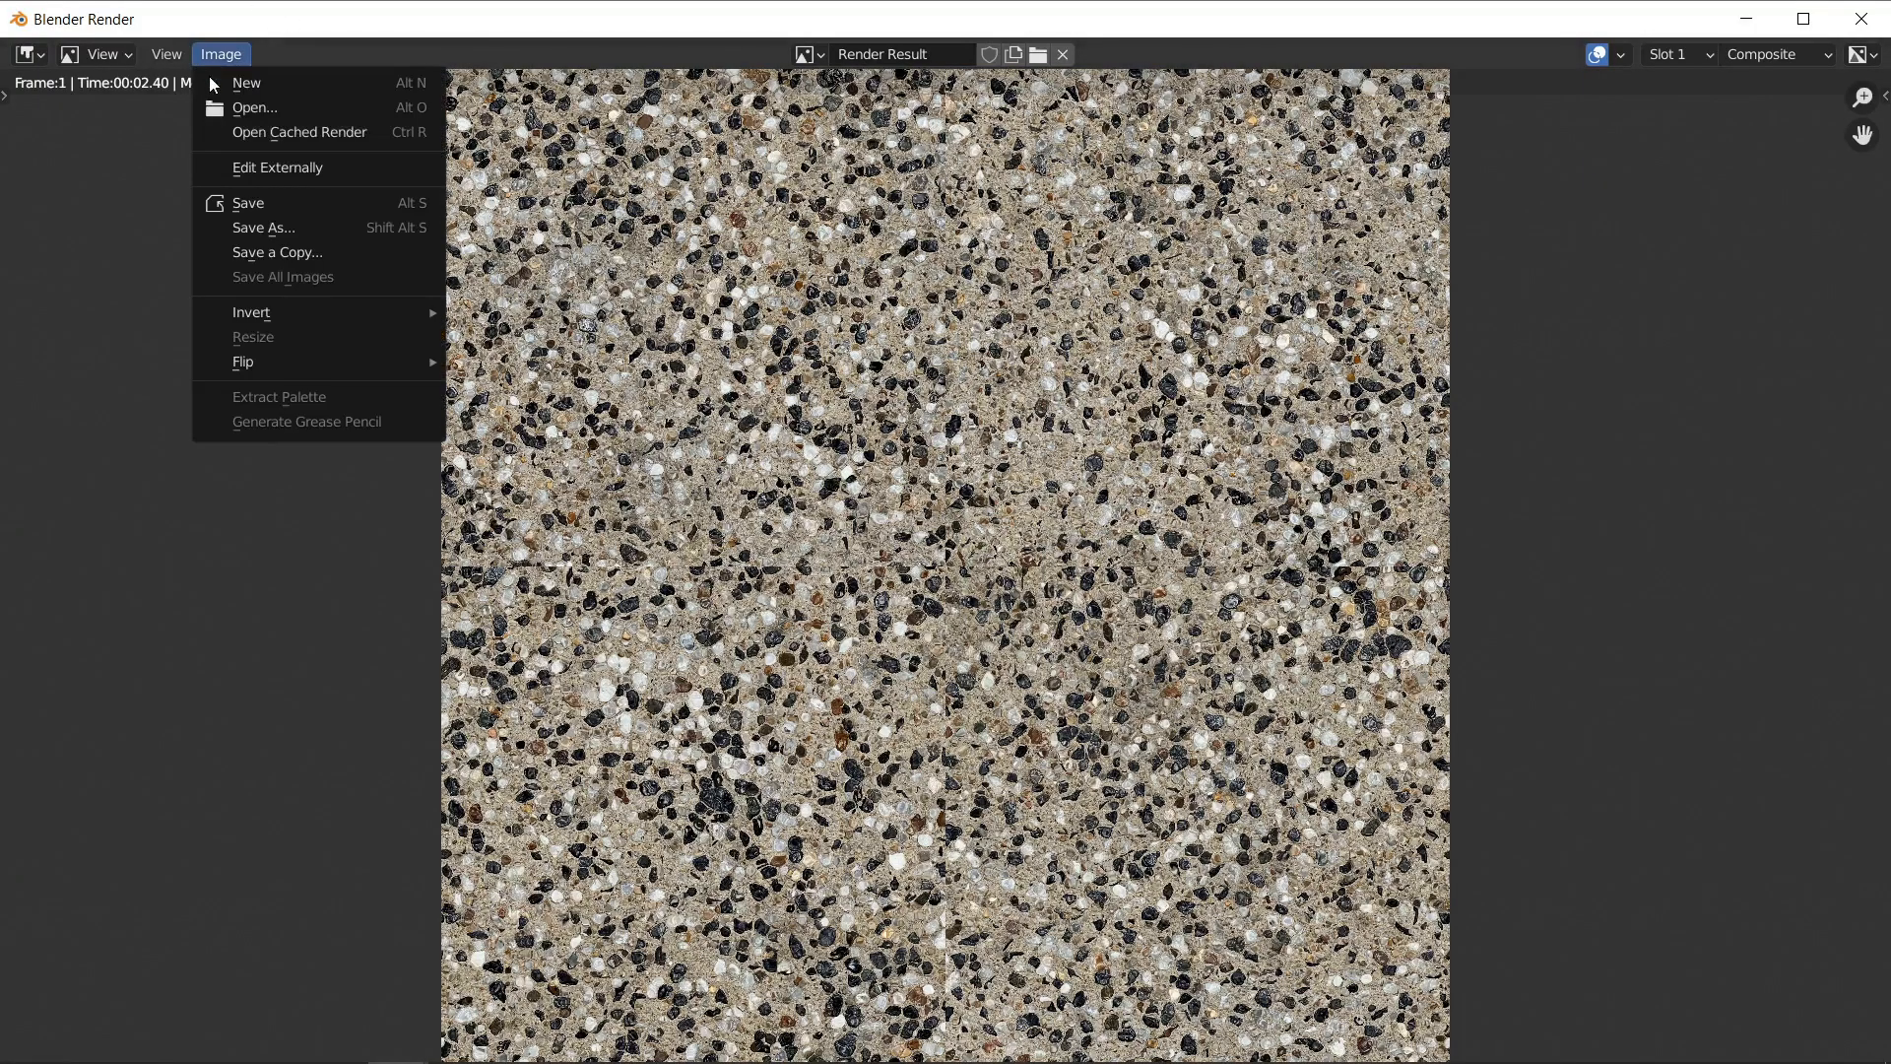
{"action": "left_click", "coordinate": [319, 251]}
{"action": "left_click", "coordinate": [724, 823]}
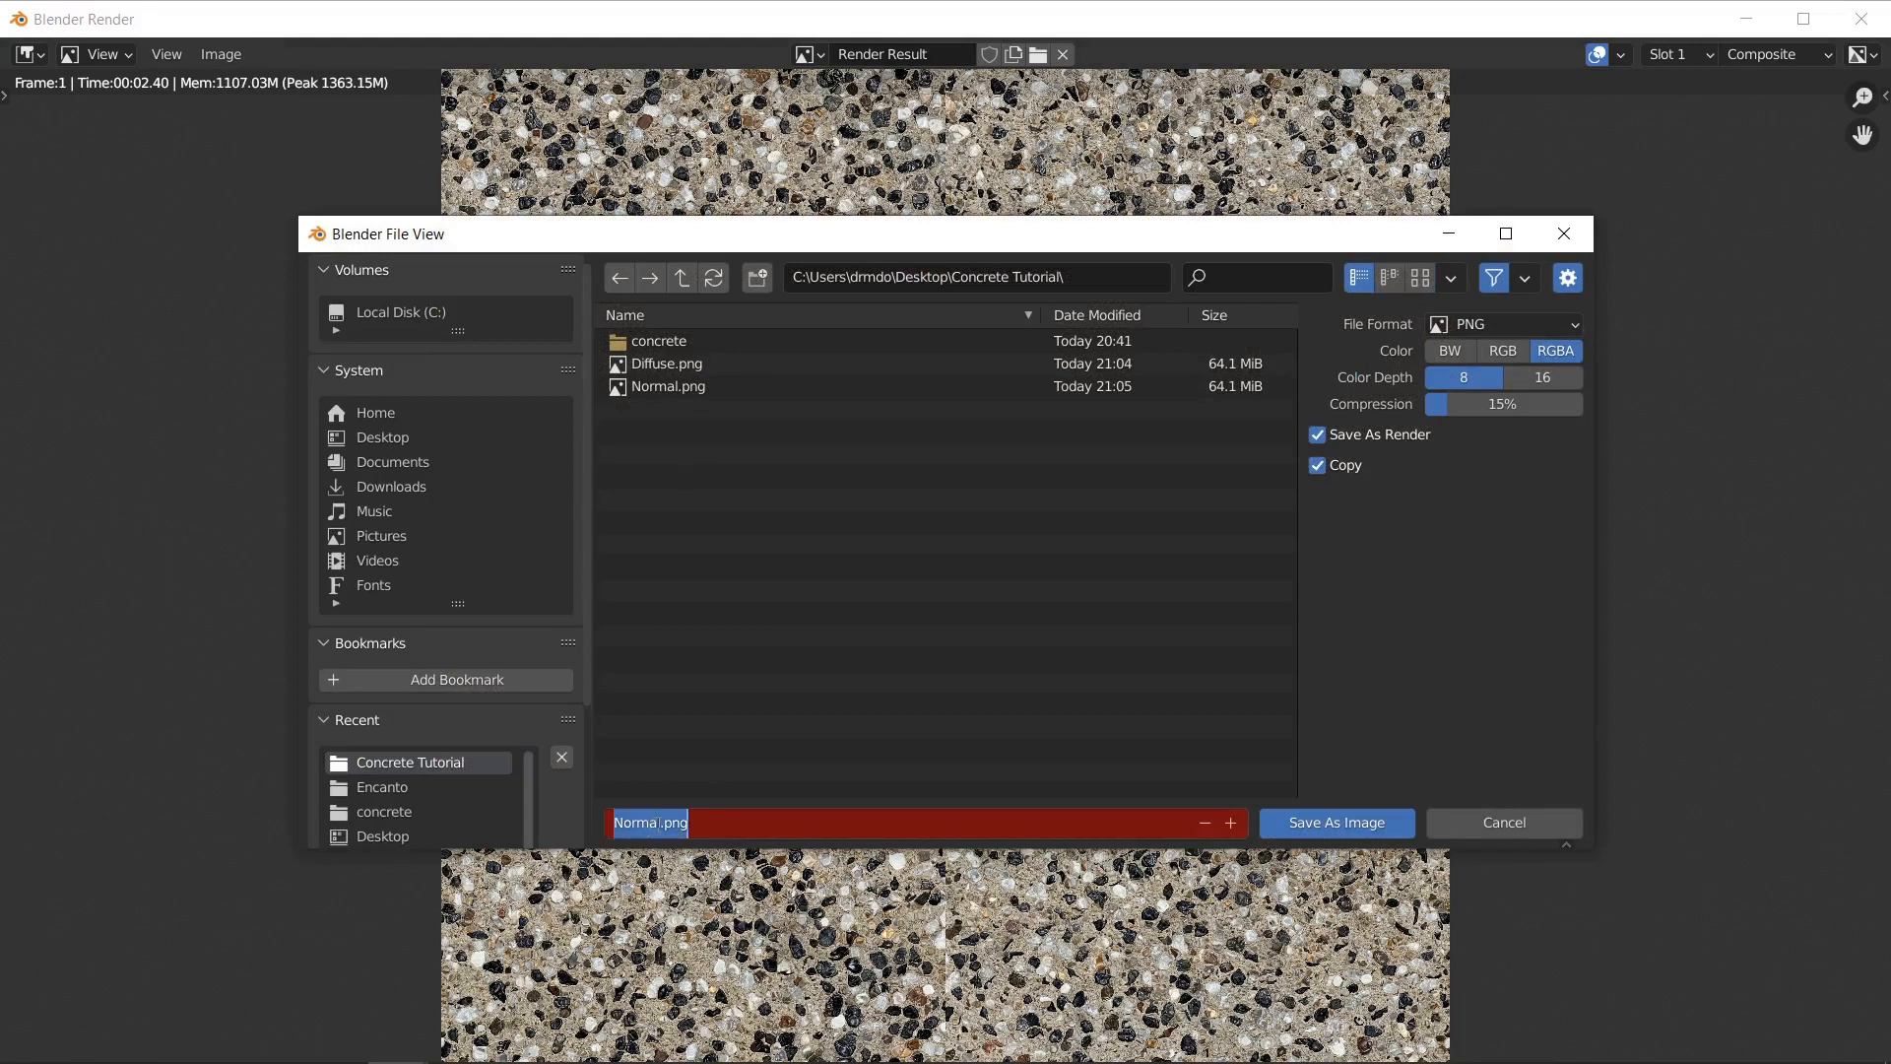
{"action": "left_click", "coordinate": [657, 822]}
{"action": "key", "text": "Right"}
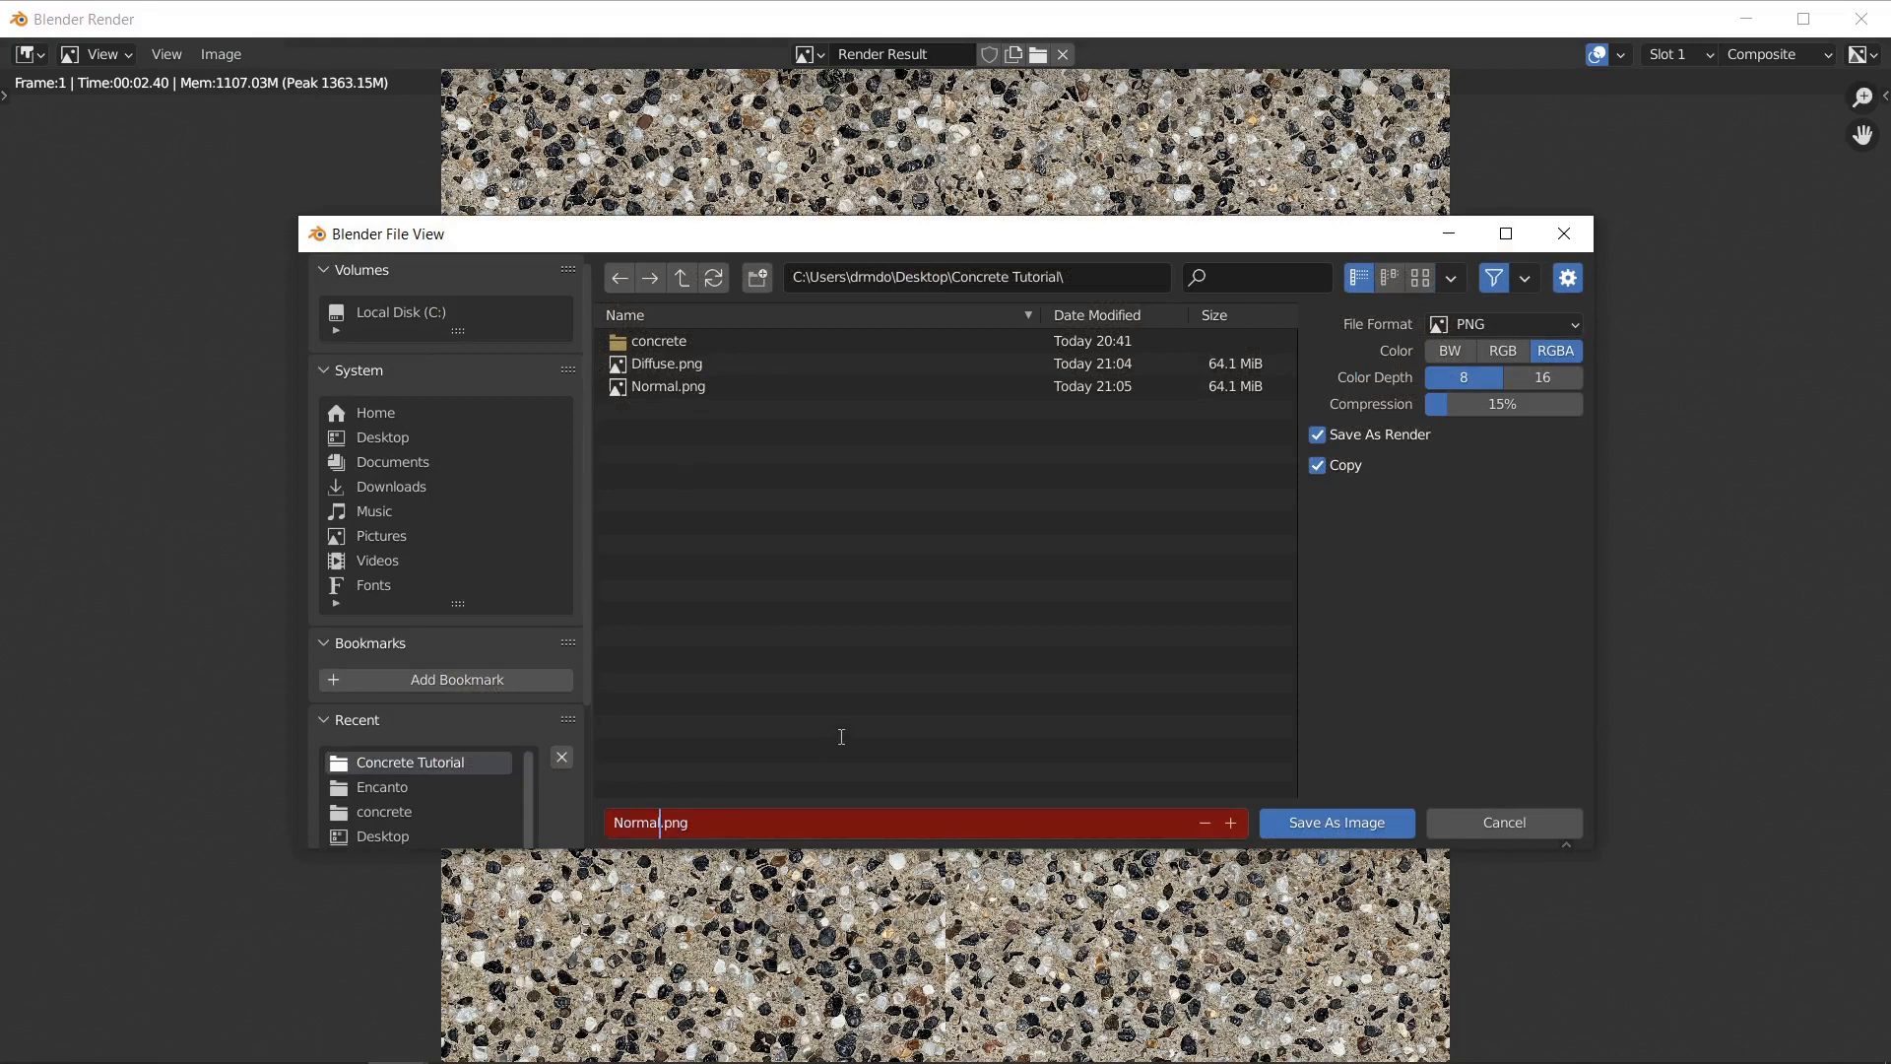
{"action": "key", "text": "Return"}
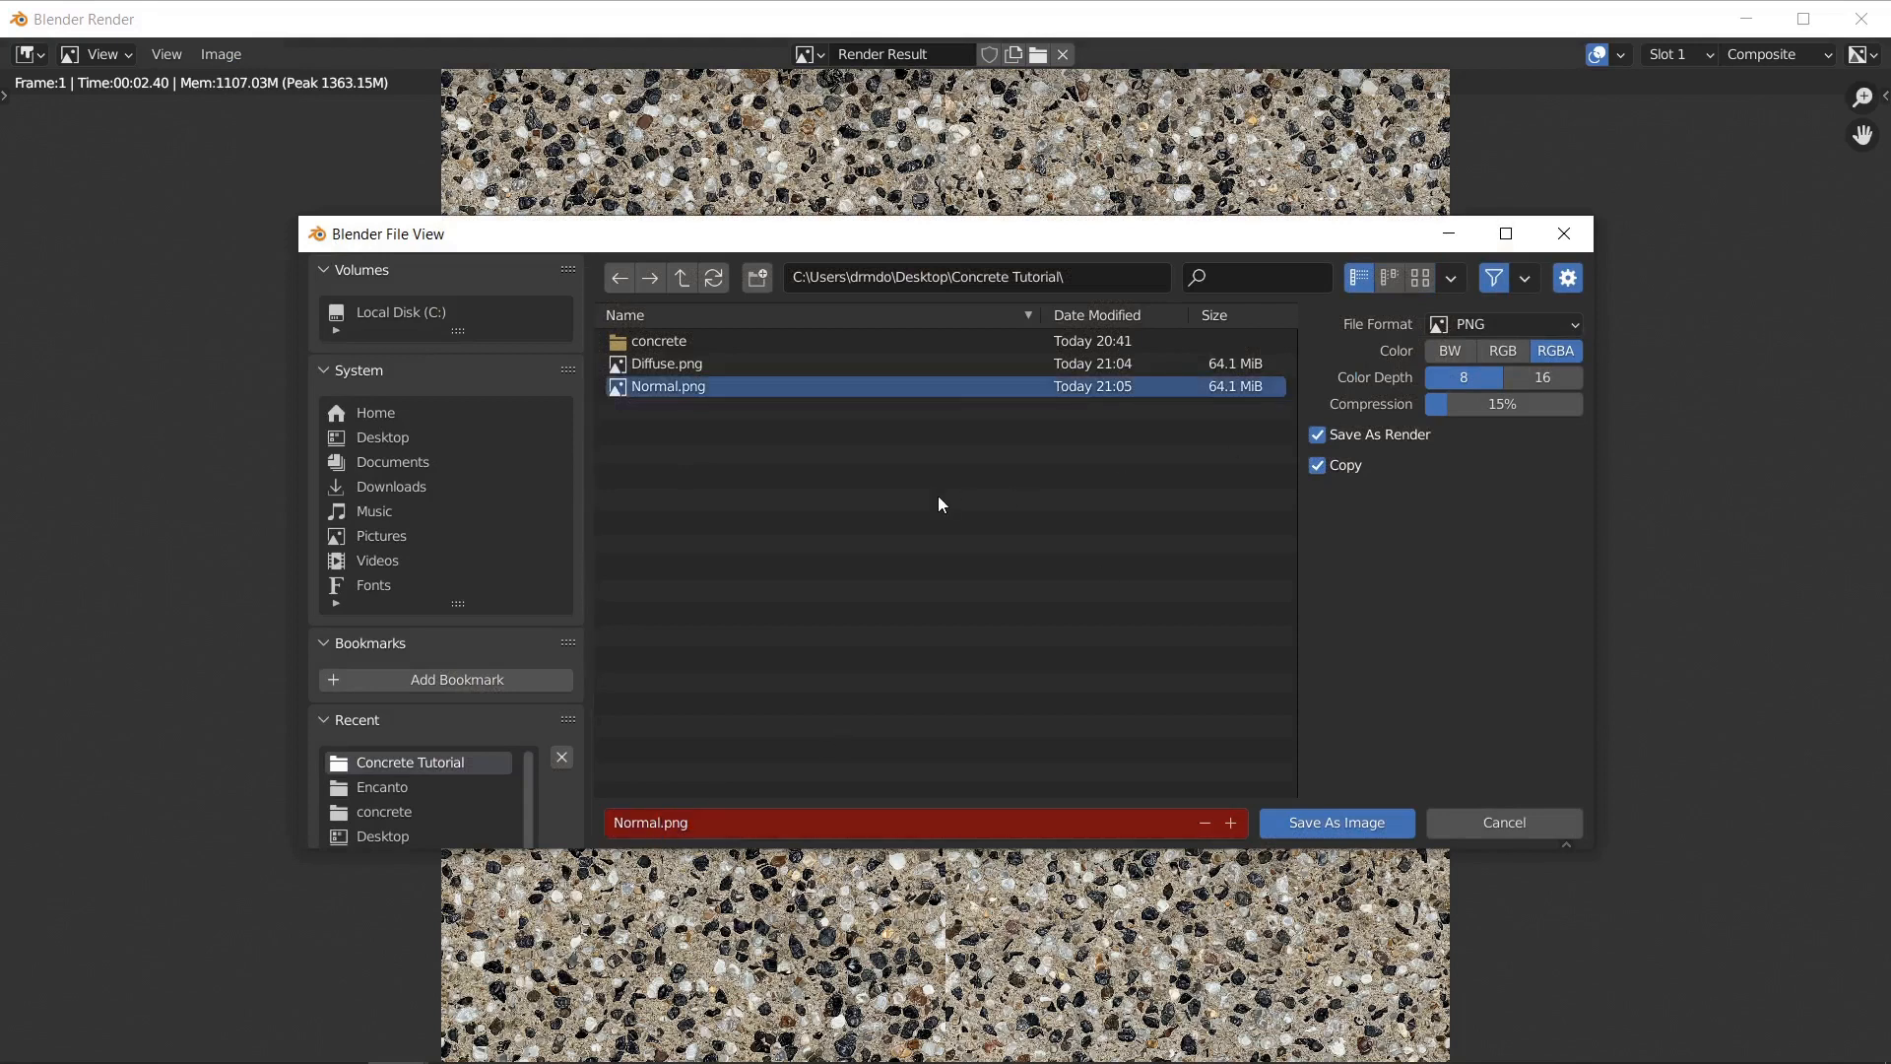
{"action": "left_click_drag", "start_coordinate": [659, 814], "coordinate": [466, 820]}
{"action": "key", "text": "Return"}
{"action": "left_click", "coordinate": [1381, 817]}
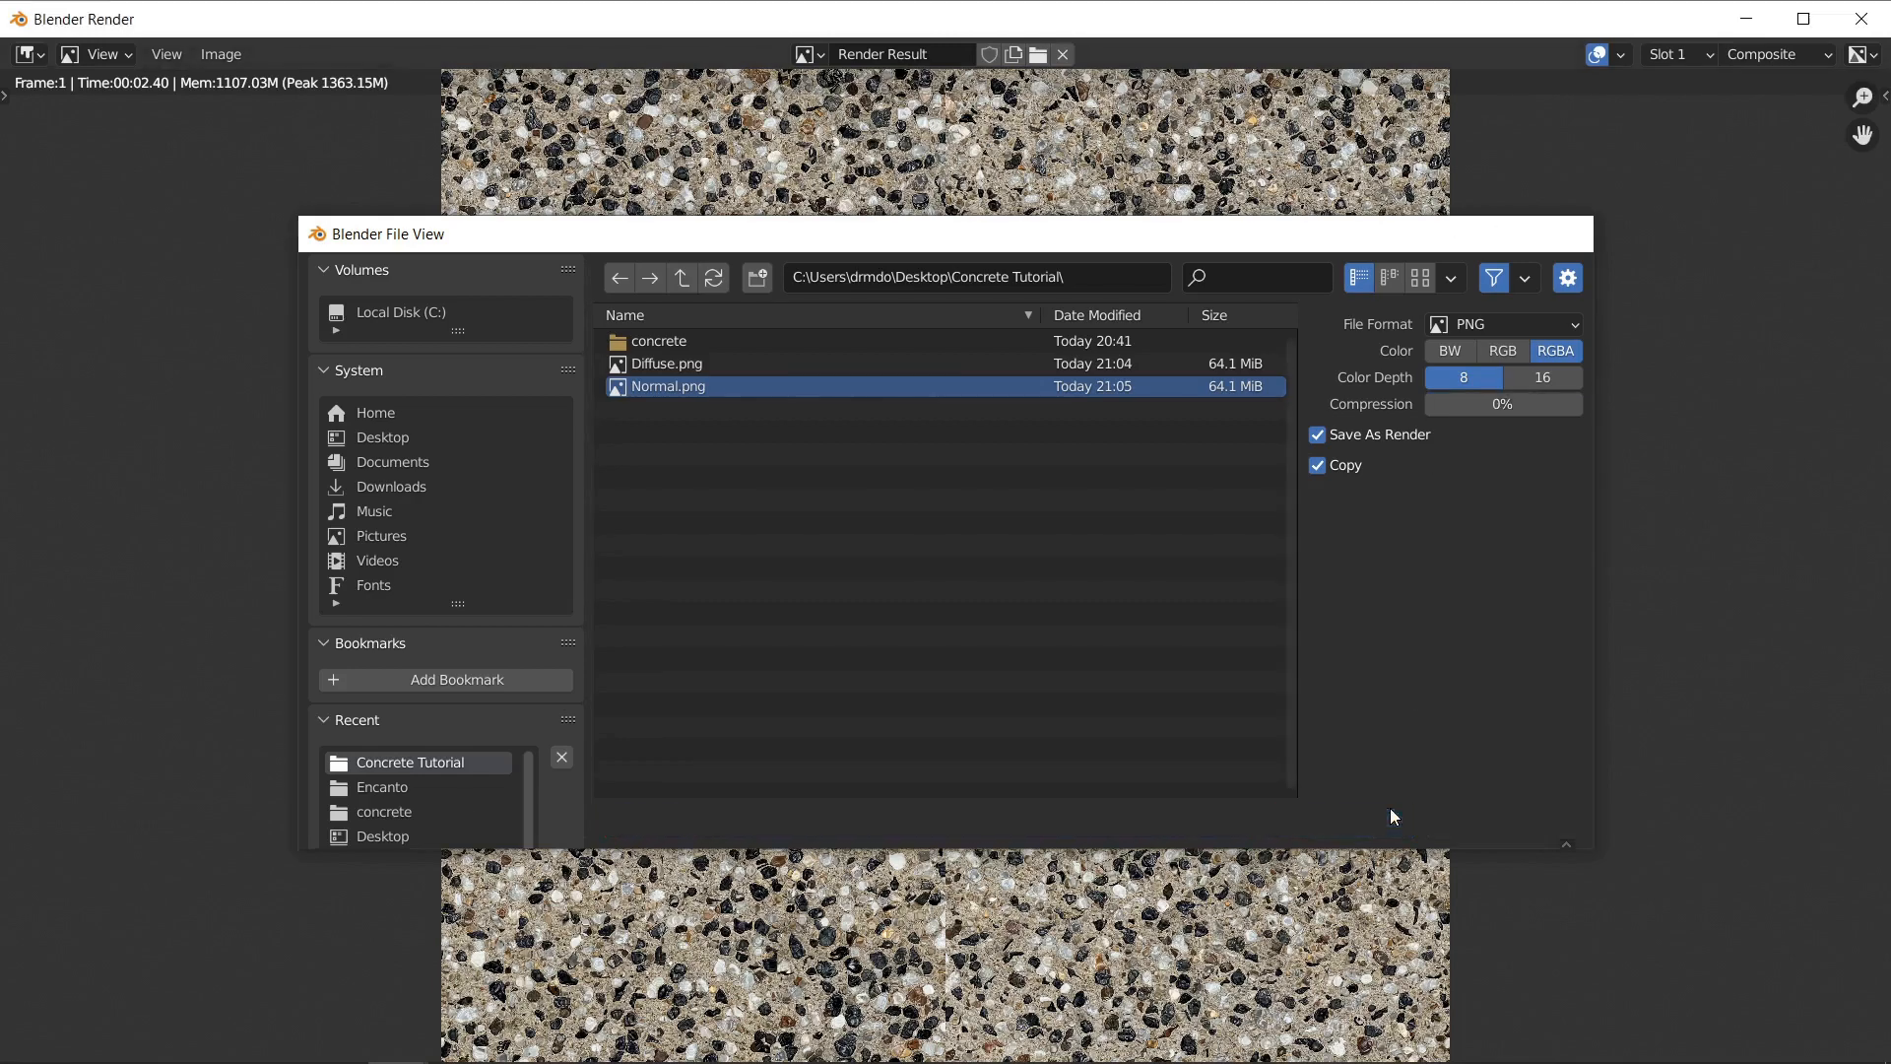
Return to the compositor, swap the Image node's texture to the Normal map, and render the image.
{"action": "key", "text": "Escape"}
{"action": "left_click", "coordinate": [451, 498]}
{"action": "left_click", "coordinate": [654, 406]}
{"action": "double_click", "coordinate": [654, 410]}
{"action": "left_click", "coordinate": [146, 45]}
{"action": "left_click", "coordinate": [153, 77]}
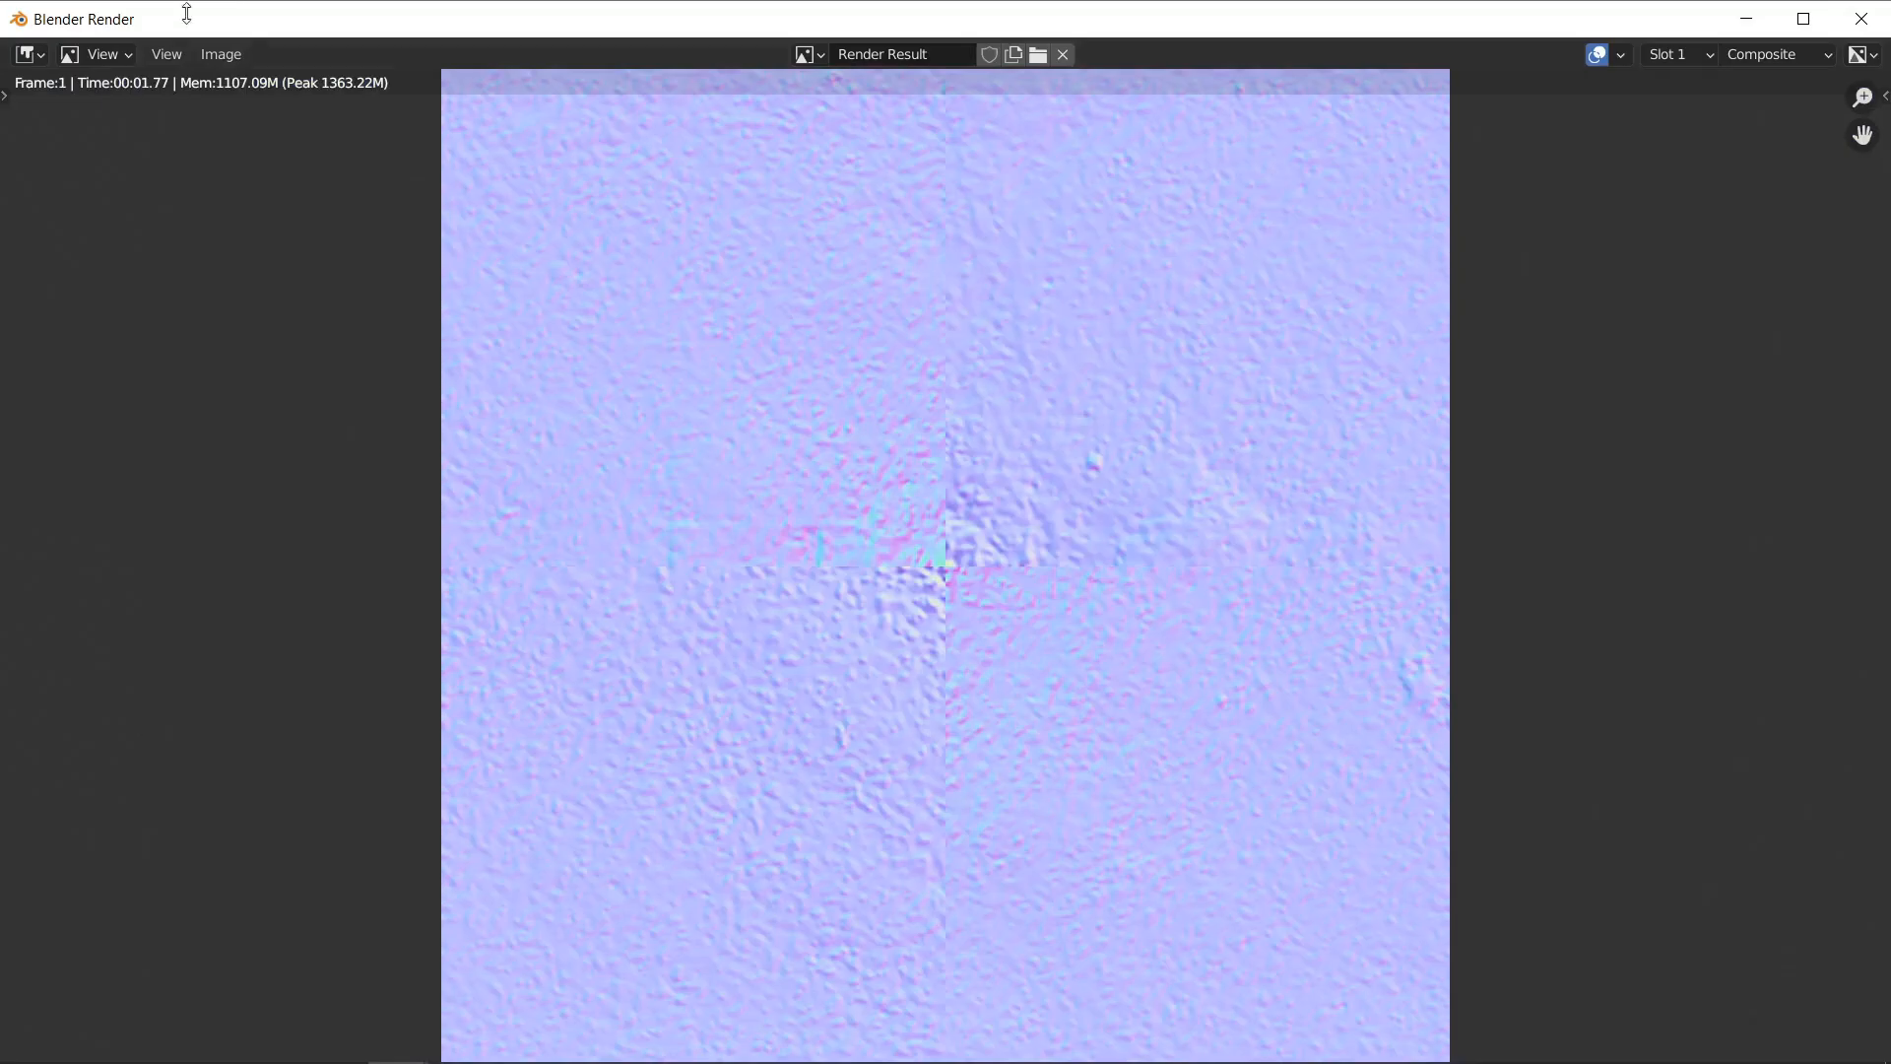
Save a copy of the normal render as Normal_Shift.png in the Concrete Tutorial folder with 0% compression.
{"action": "left_click", "coordinate": [221, 55]}
{"action": "left_click", "coordinate": [246, 251]}
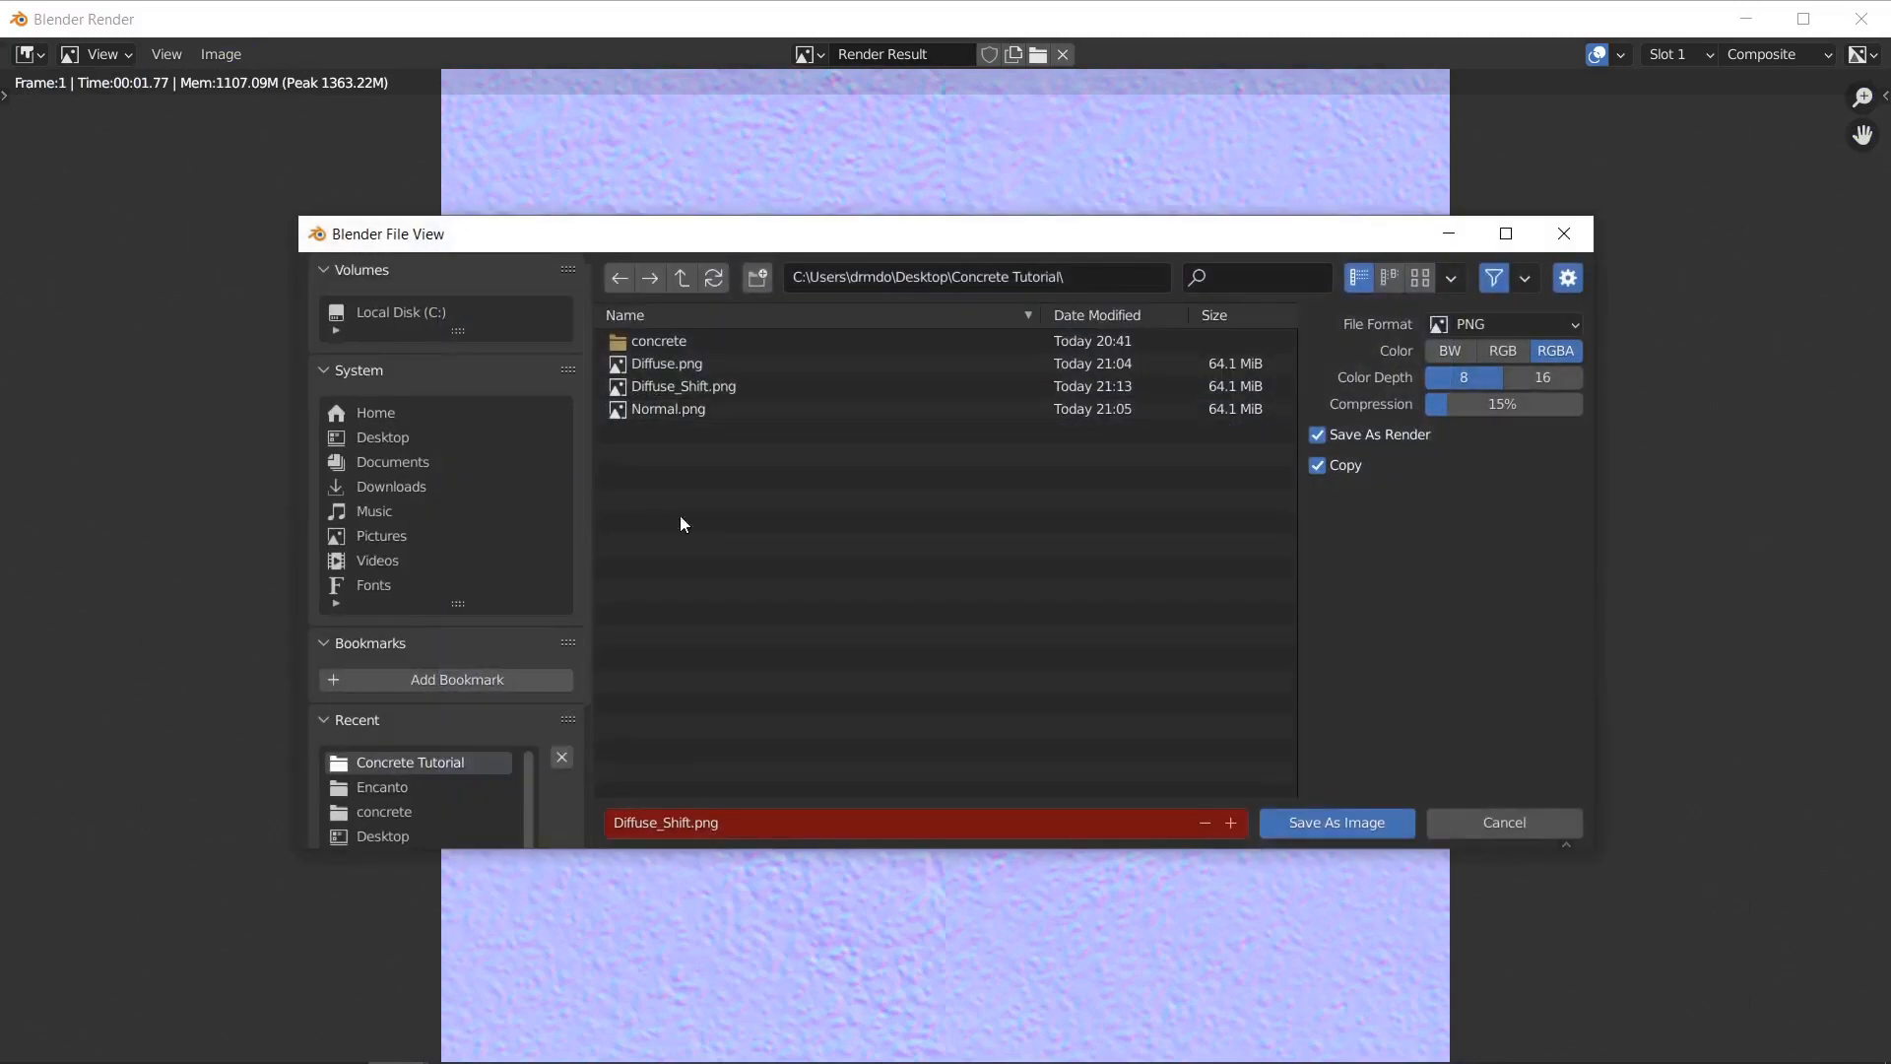
{"action": "type", "text": "Normal_Shift"}
{"action": "key", "text": "Return"}
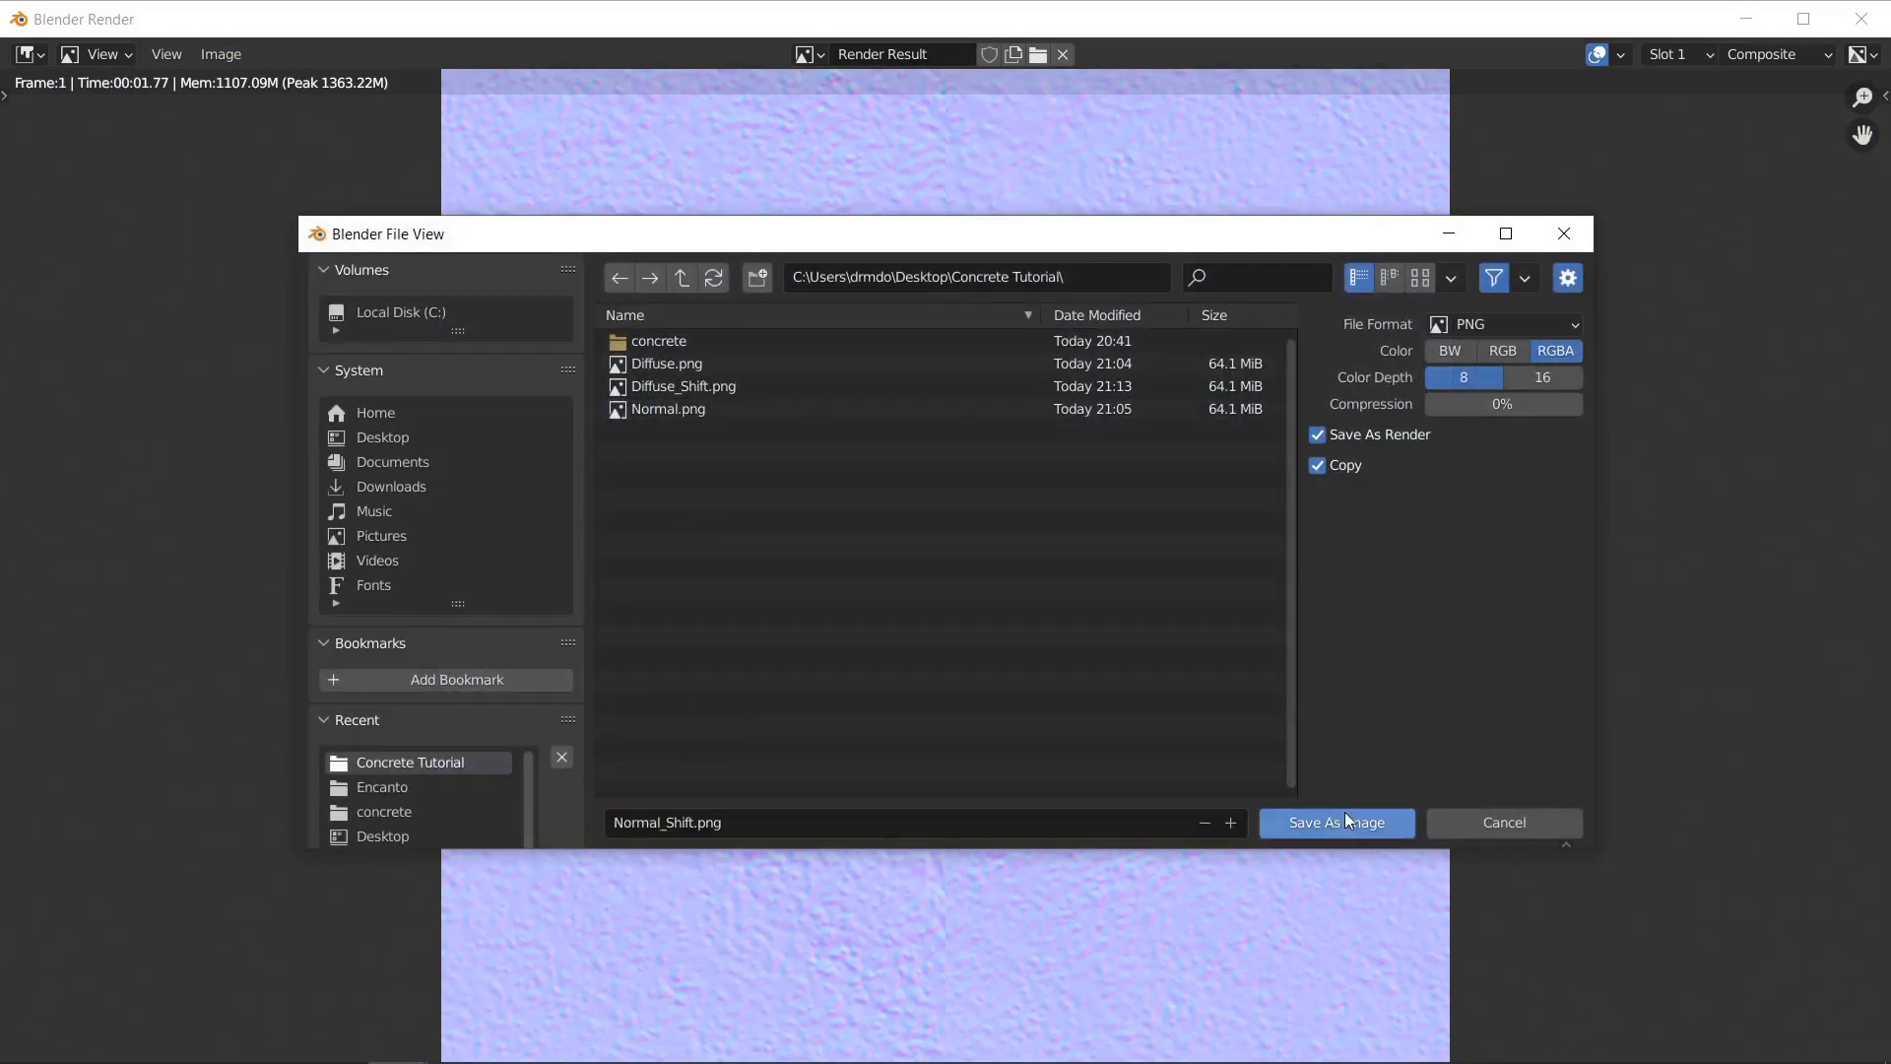
{"action": "left_click", "coordinate": [1344, 812]}
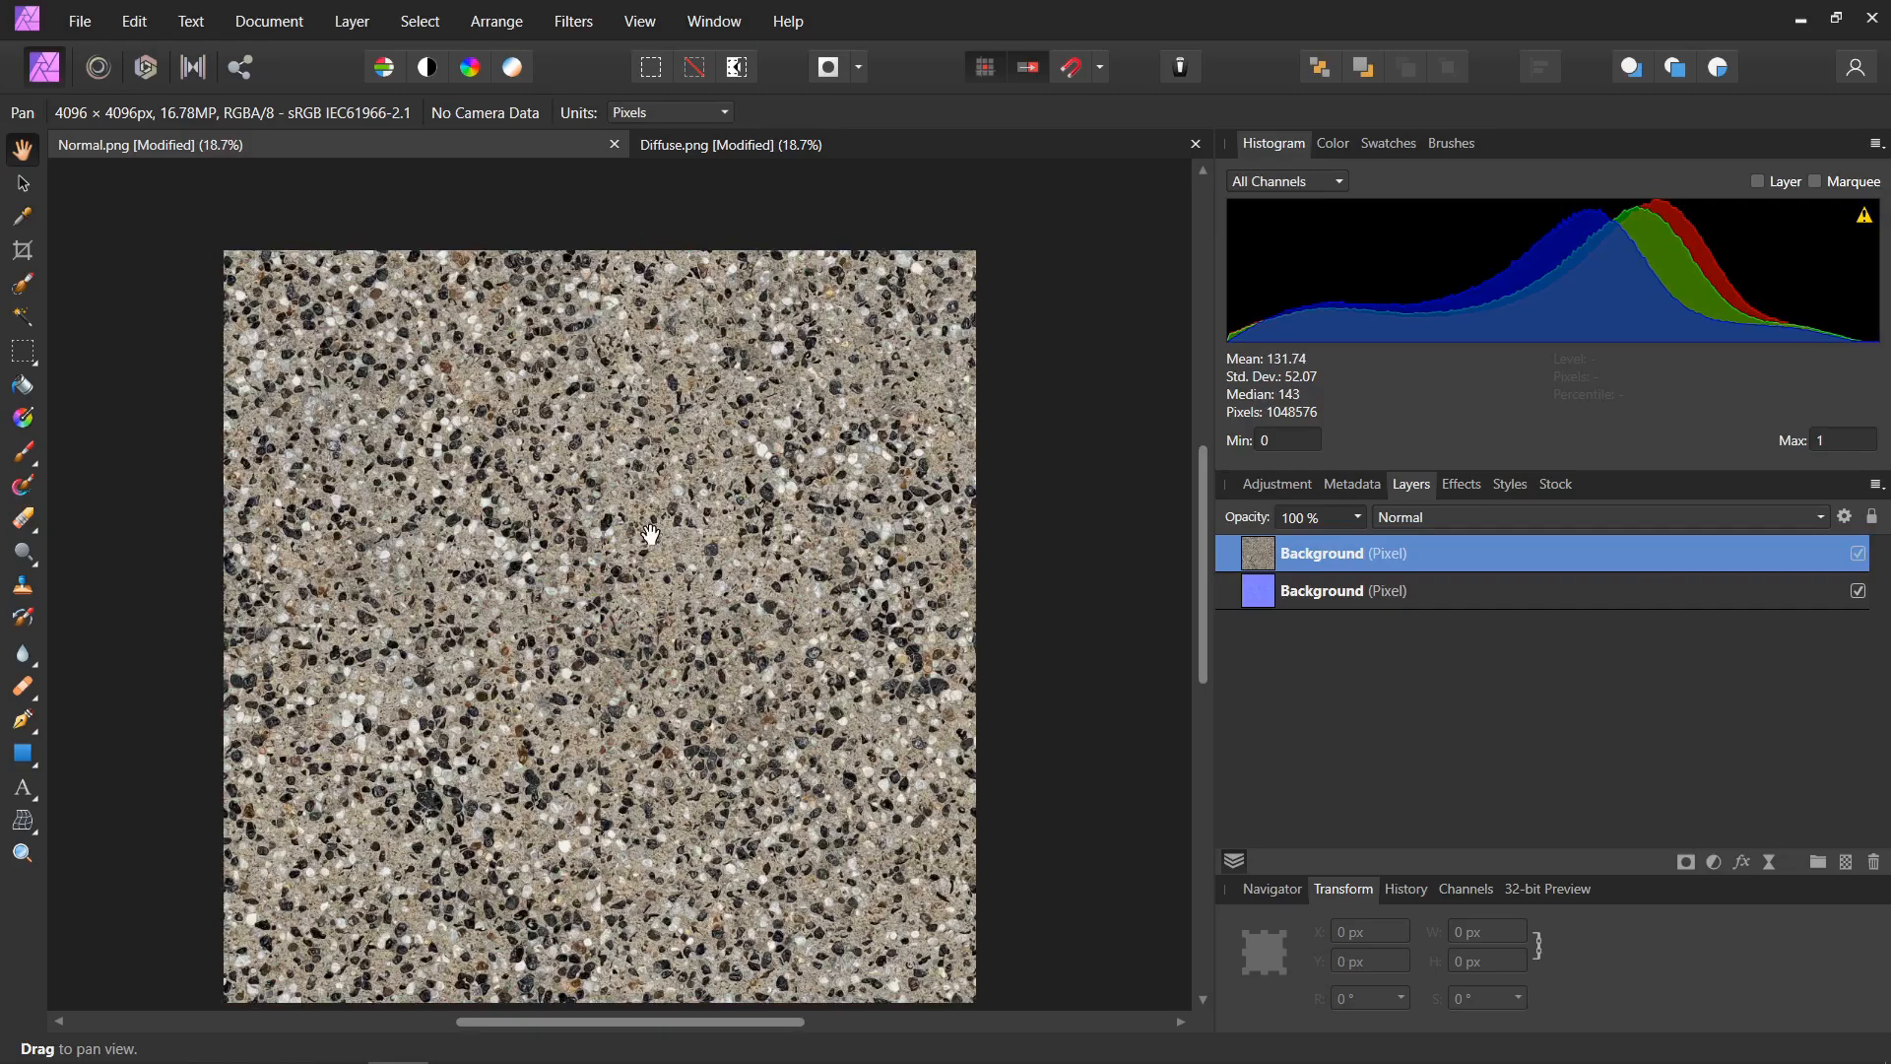
In Affinity Photo, select both Background layers of Normal.png and activate the Clone Brush tool.
{"action": "left_click", "coordinate": [1358, 599], "text": "shift"}
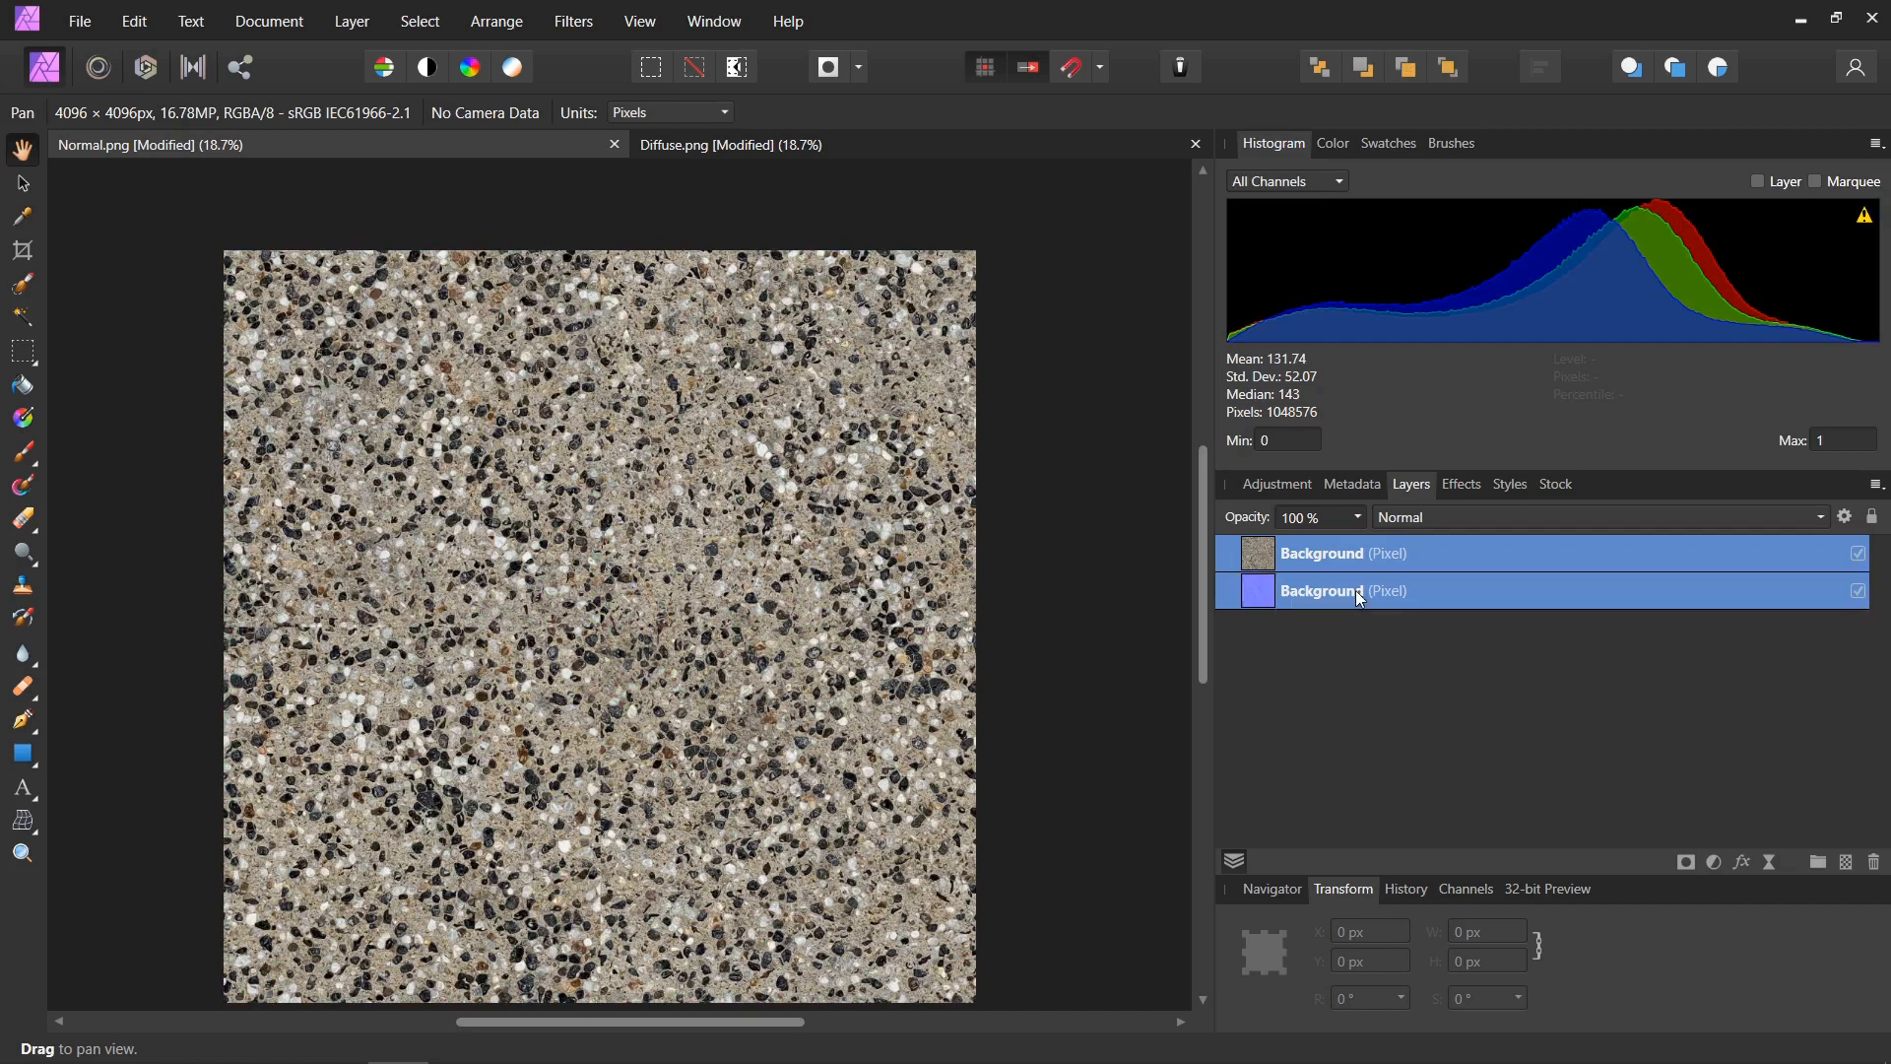
{"action": "left_click", "coordinate": [22, 586]}
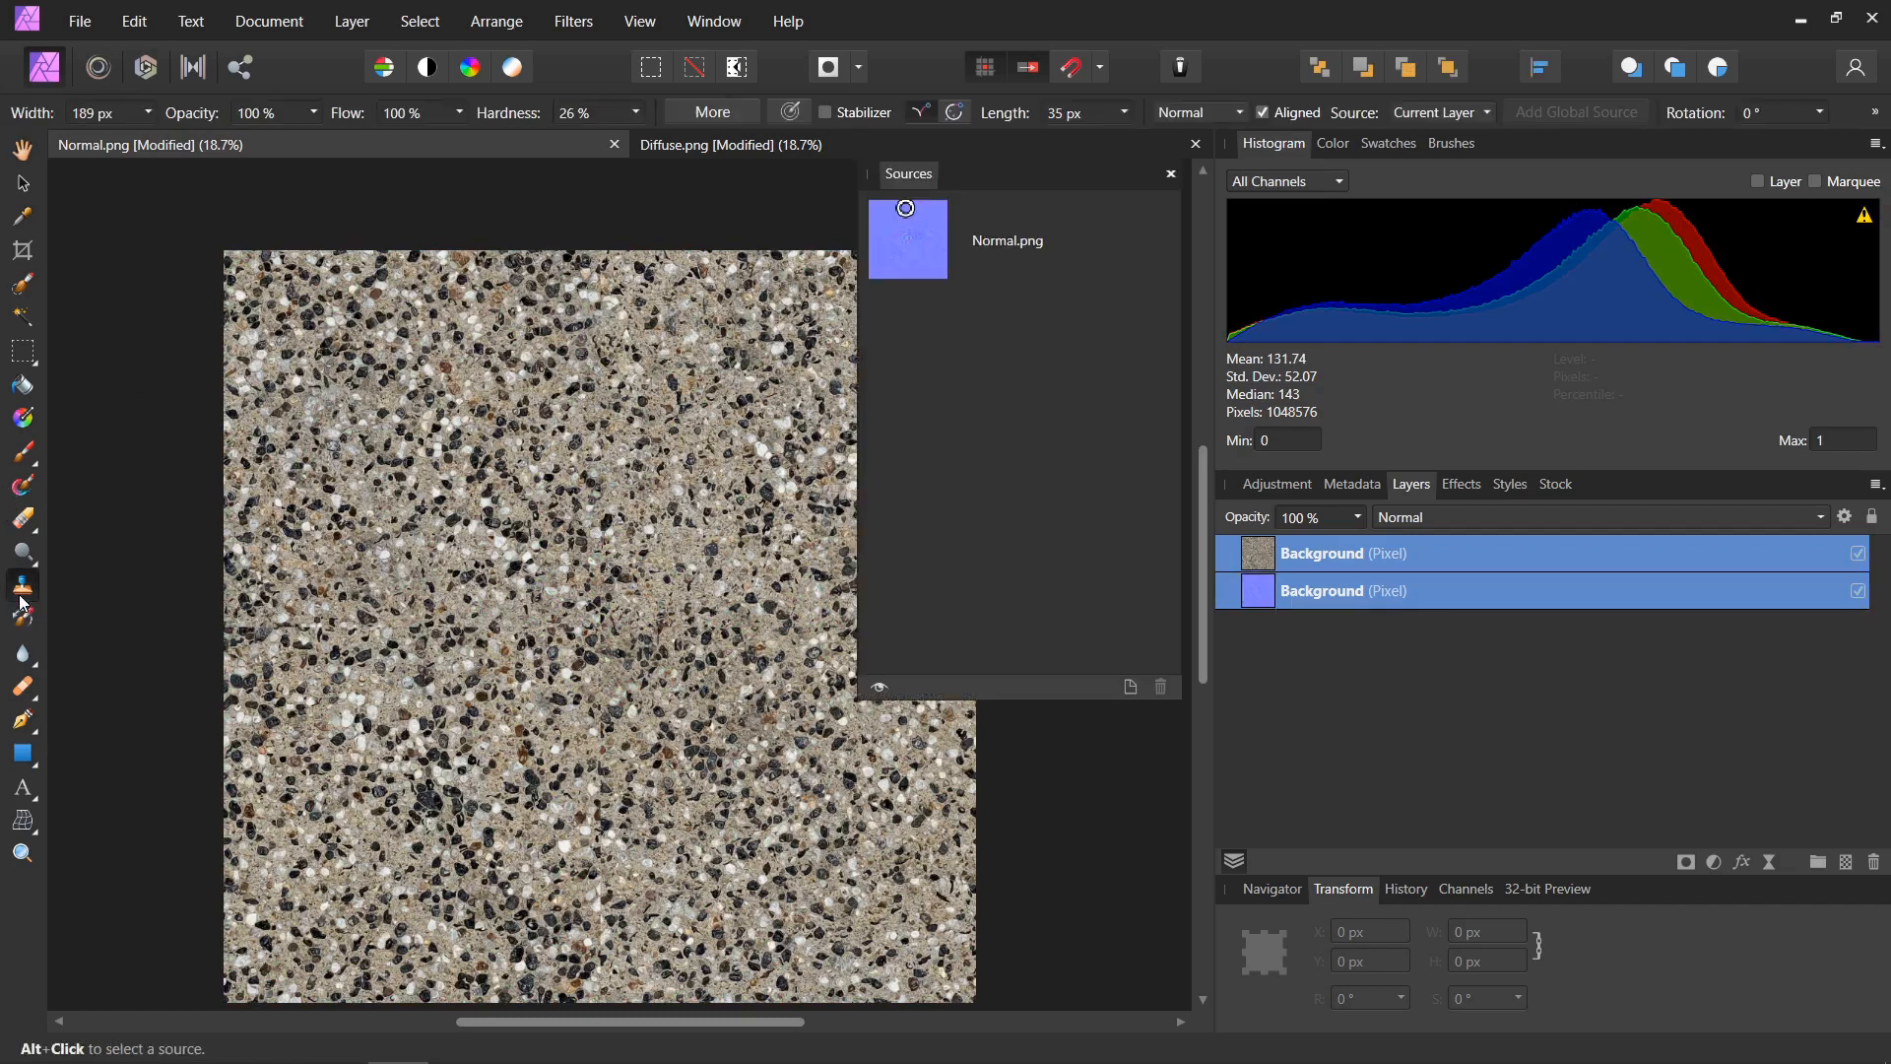
{"action": "left_click", "coordinate": [1160, 175]}
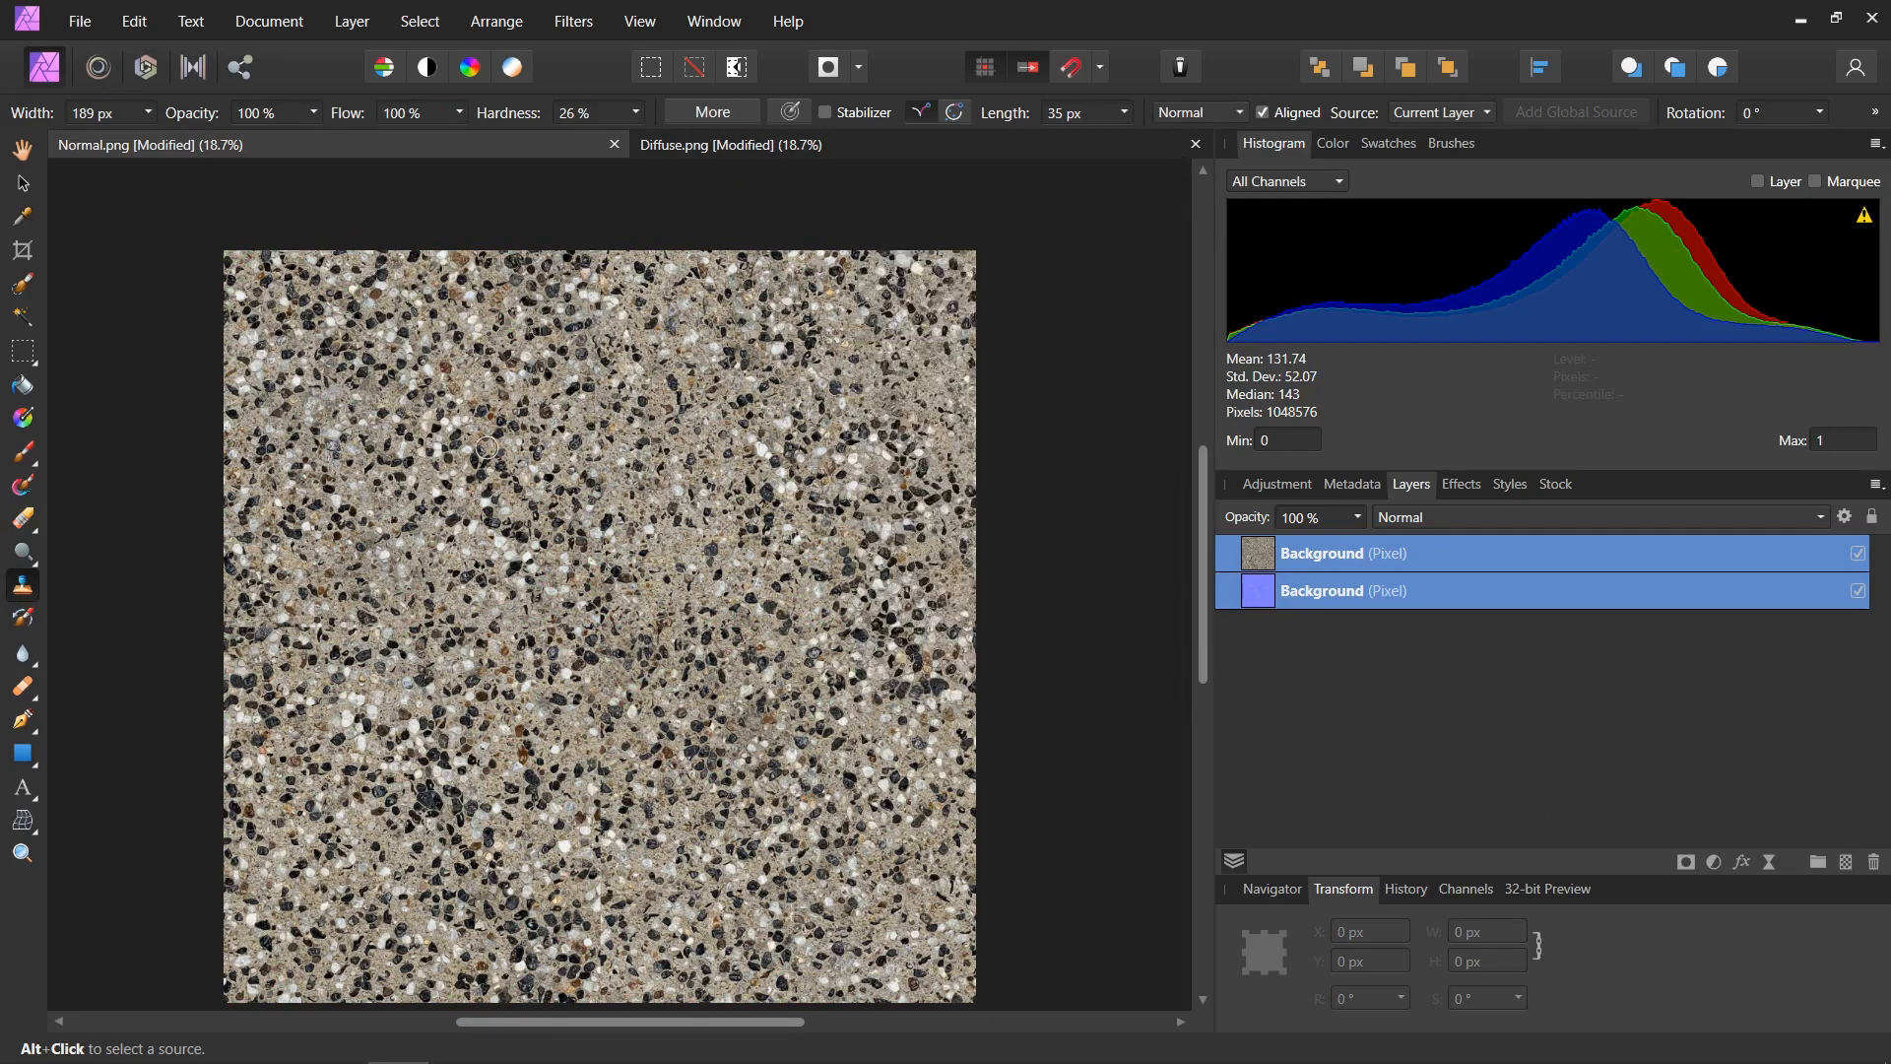
{"action": "scroll", "coordinate": [486, 448], "scroll_direction": "up", "scroll_amount": 7, "text": "ctrl"}
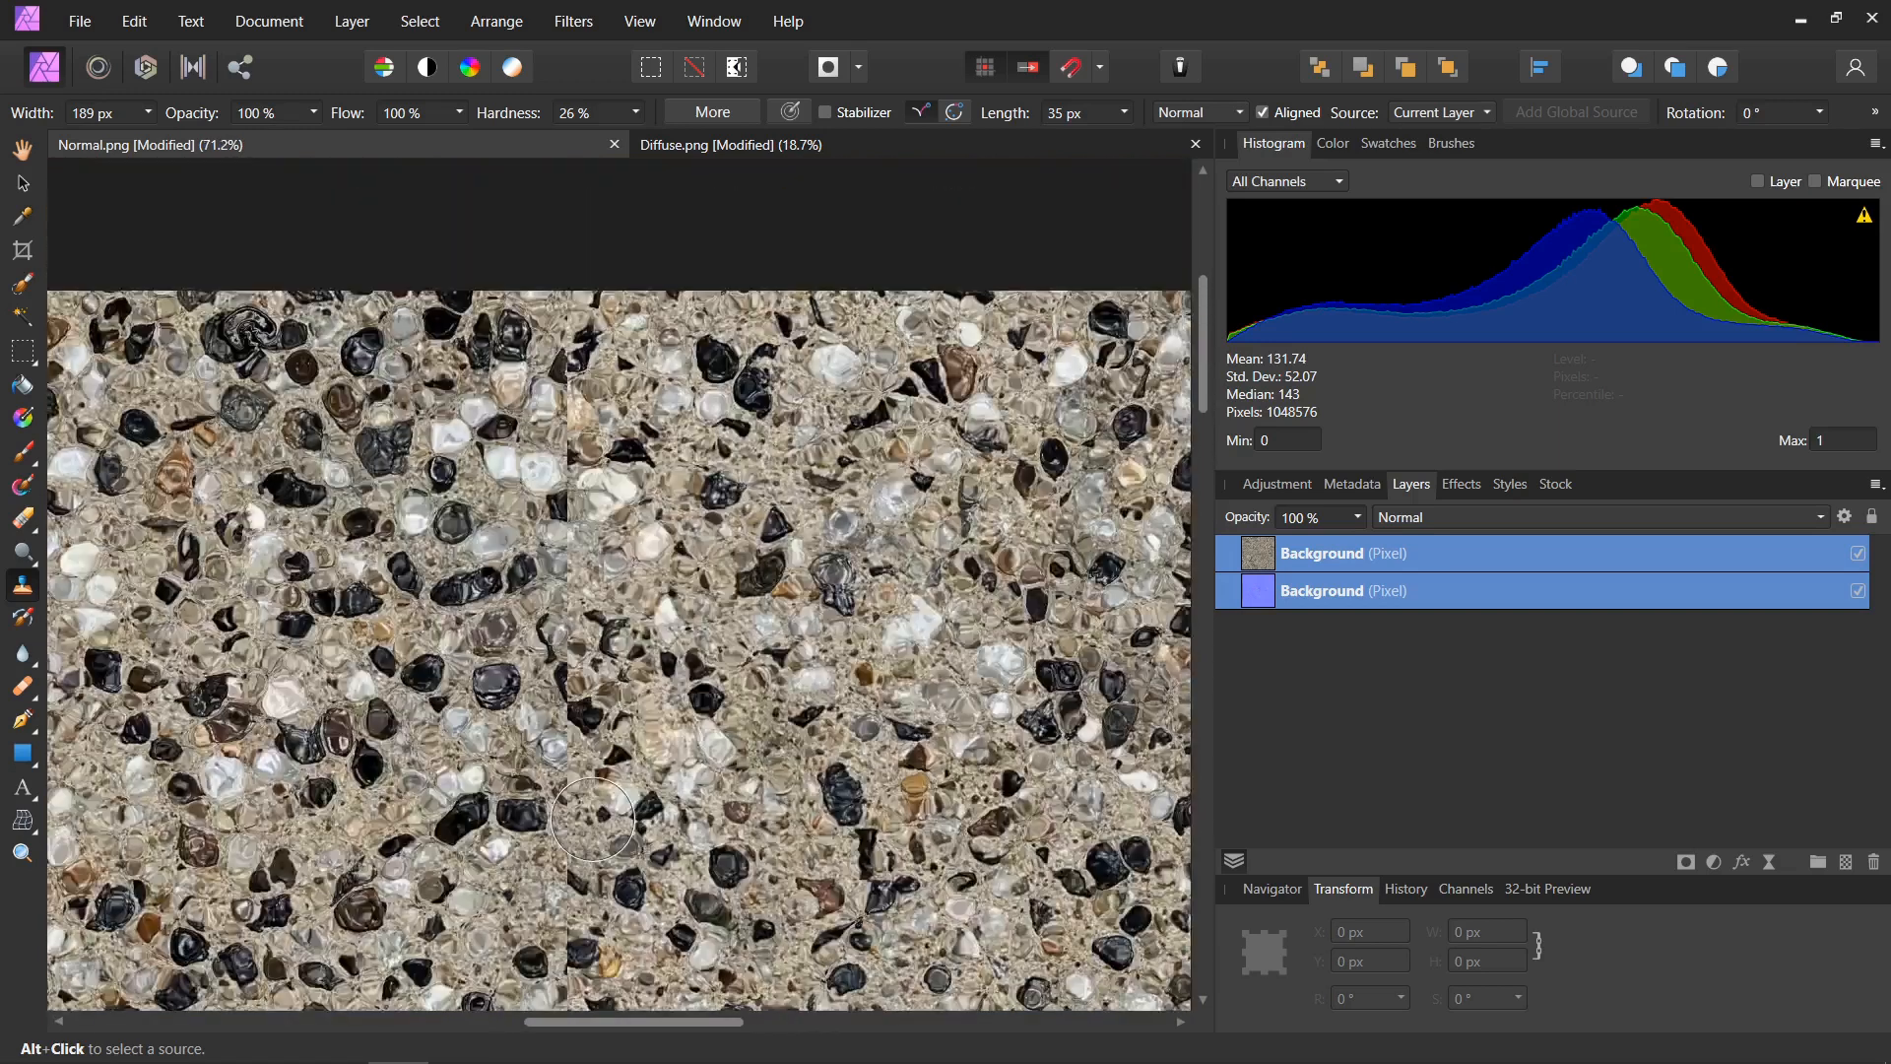
{"action": "scroll", "coordinate": [499, 558], "scroll_direction": "up", "scroll_amount": 2}
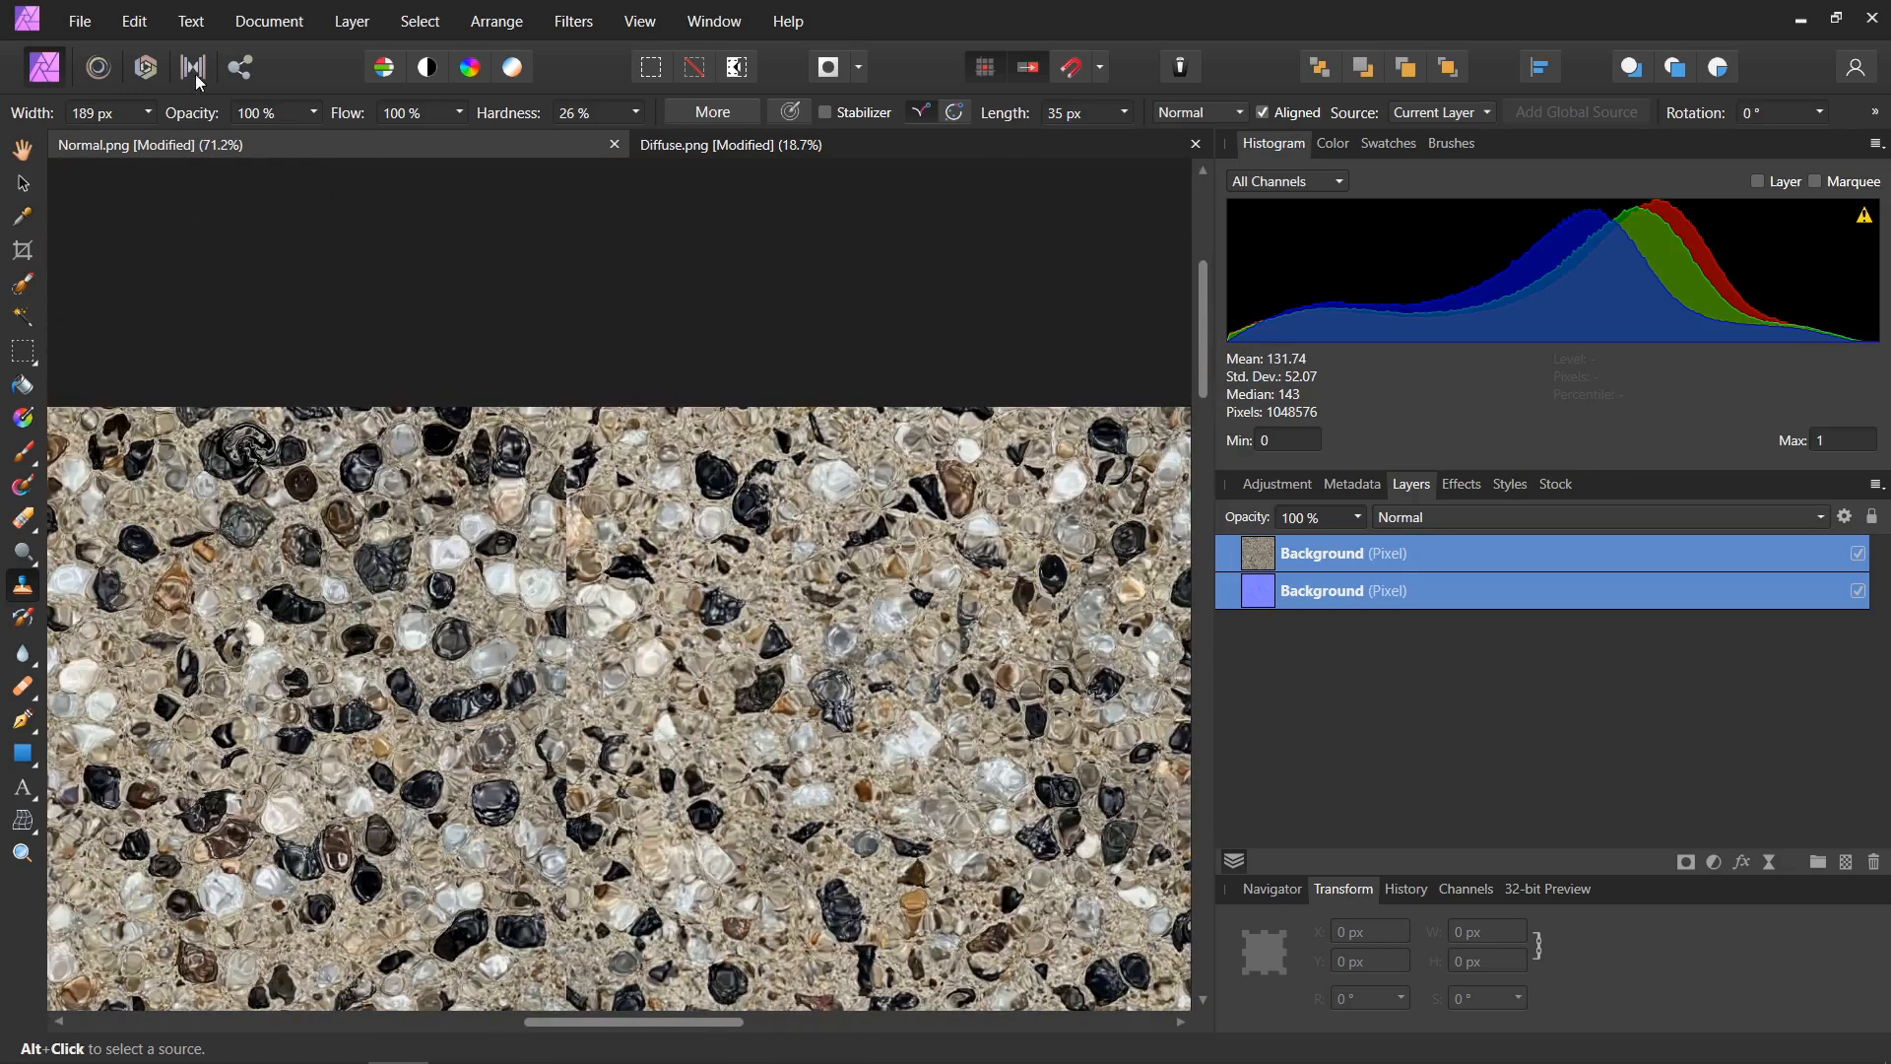
Set the clone brush width to 100 px and sample a clone source on the stones away from the vertical seam.
{"action": "left_click", "coordinate": [146, 113]}
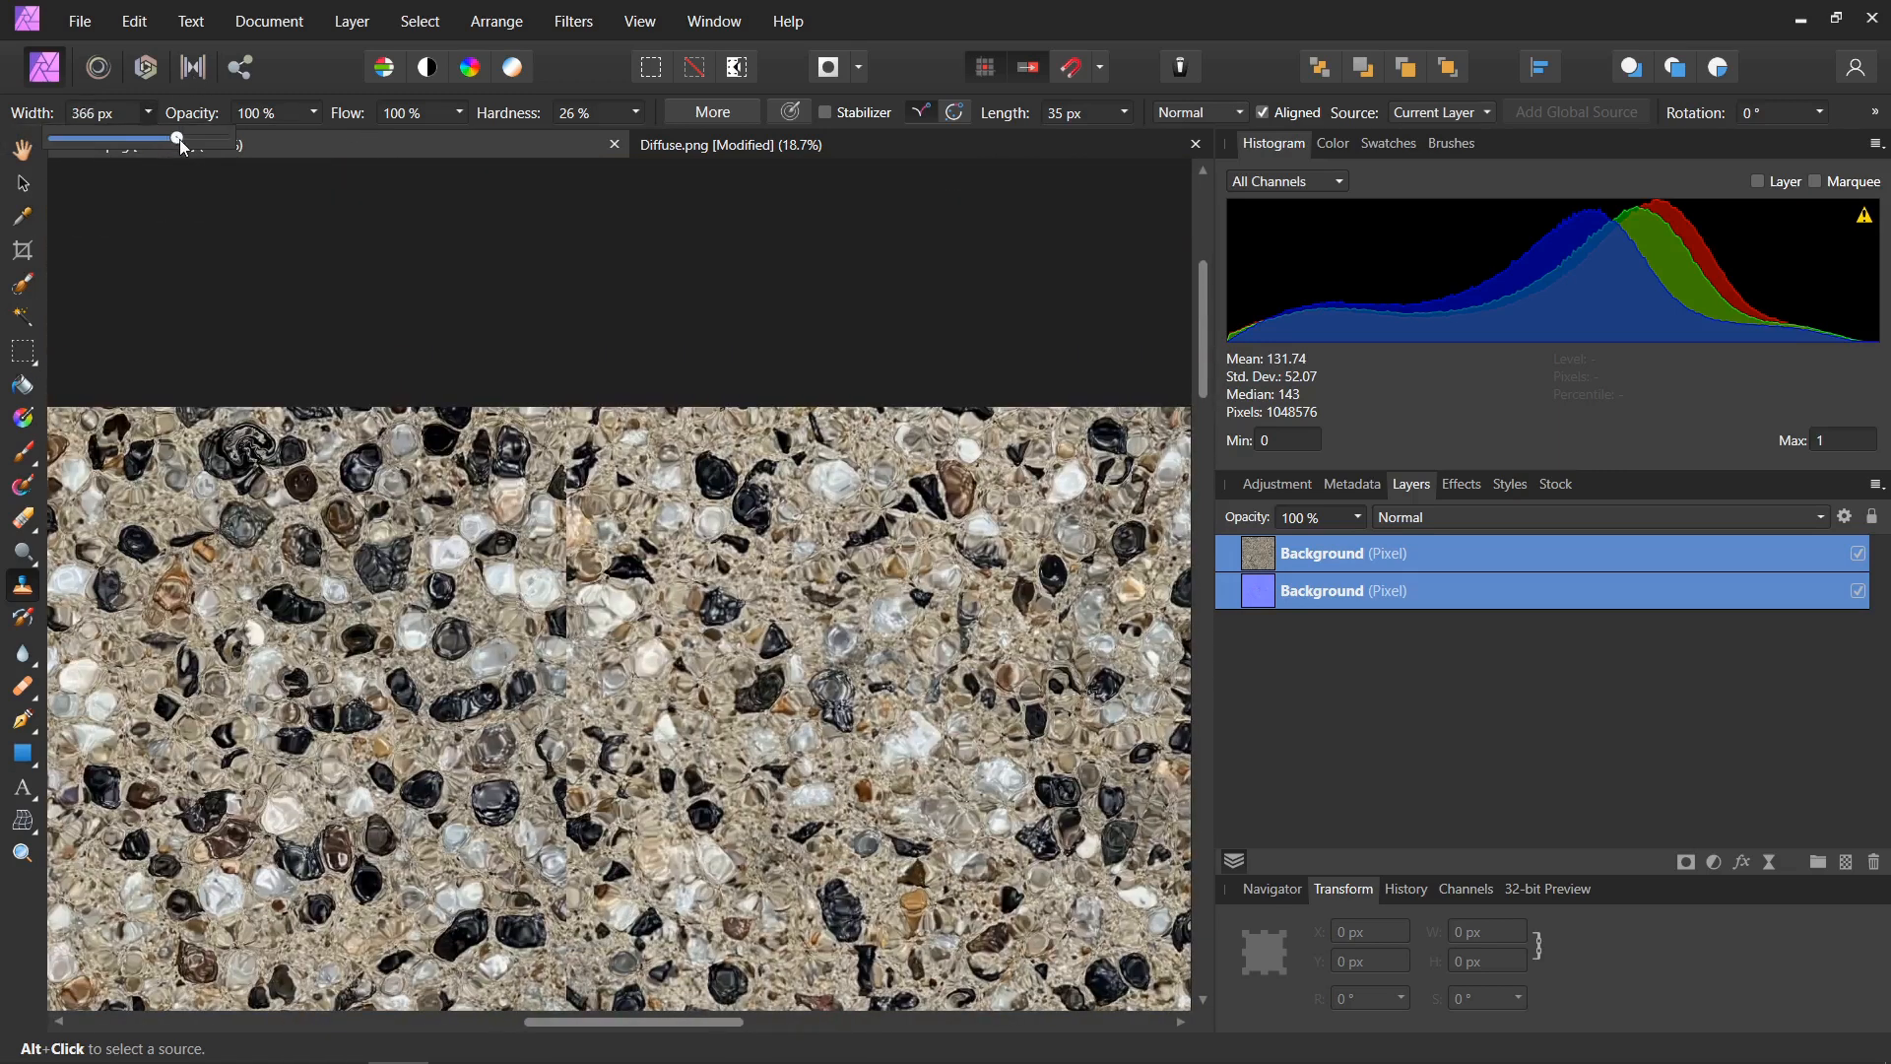
{"action": "left_click", "coordinate": [532, 316]}
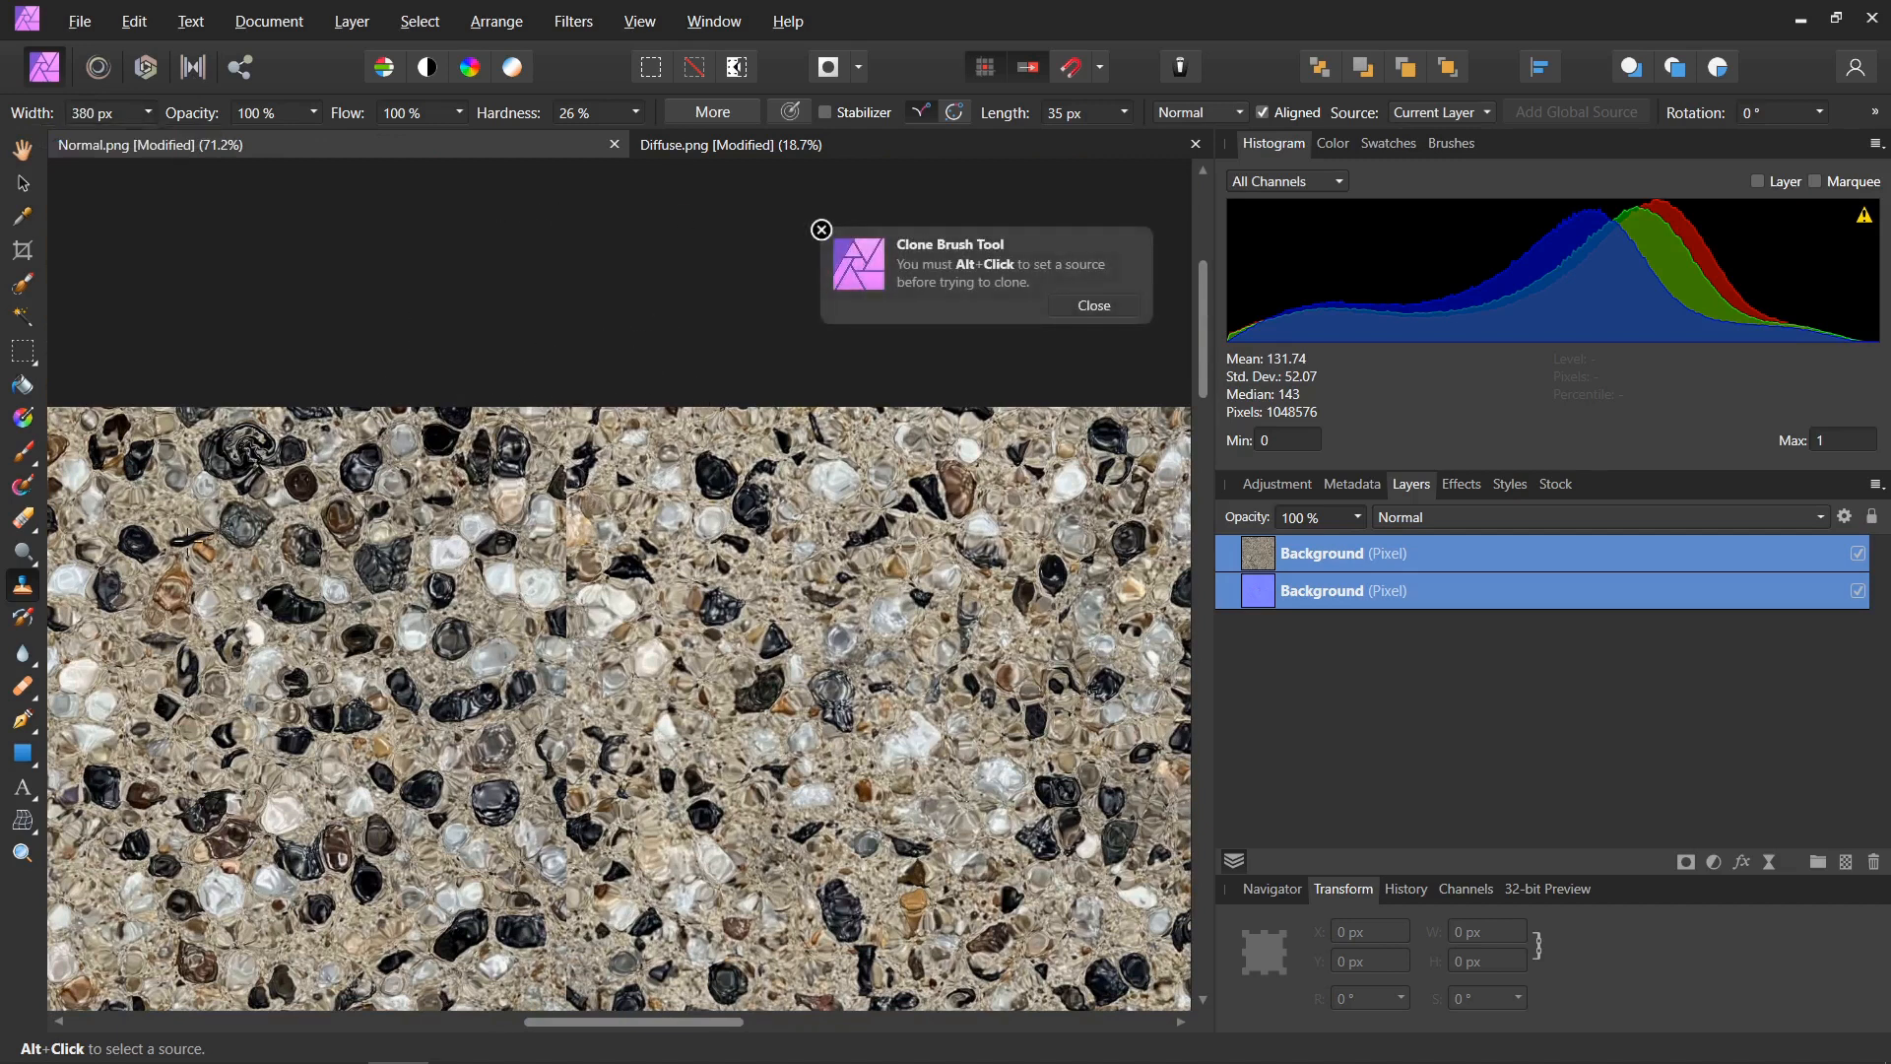
{"action": "key", "text": "alt"}
{"action": "left_click", "coordinate": [147, 113]}
{"action": "left_click_drag", "start_coordinate": [137, 145], "coordinate": [110, 143]}
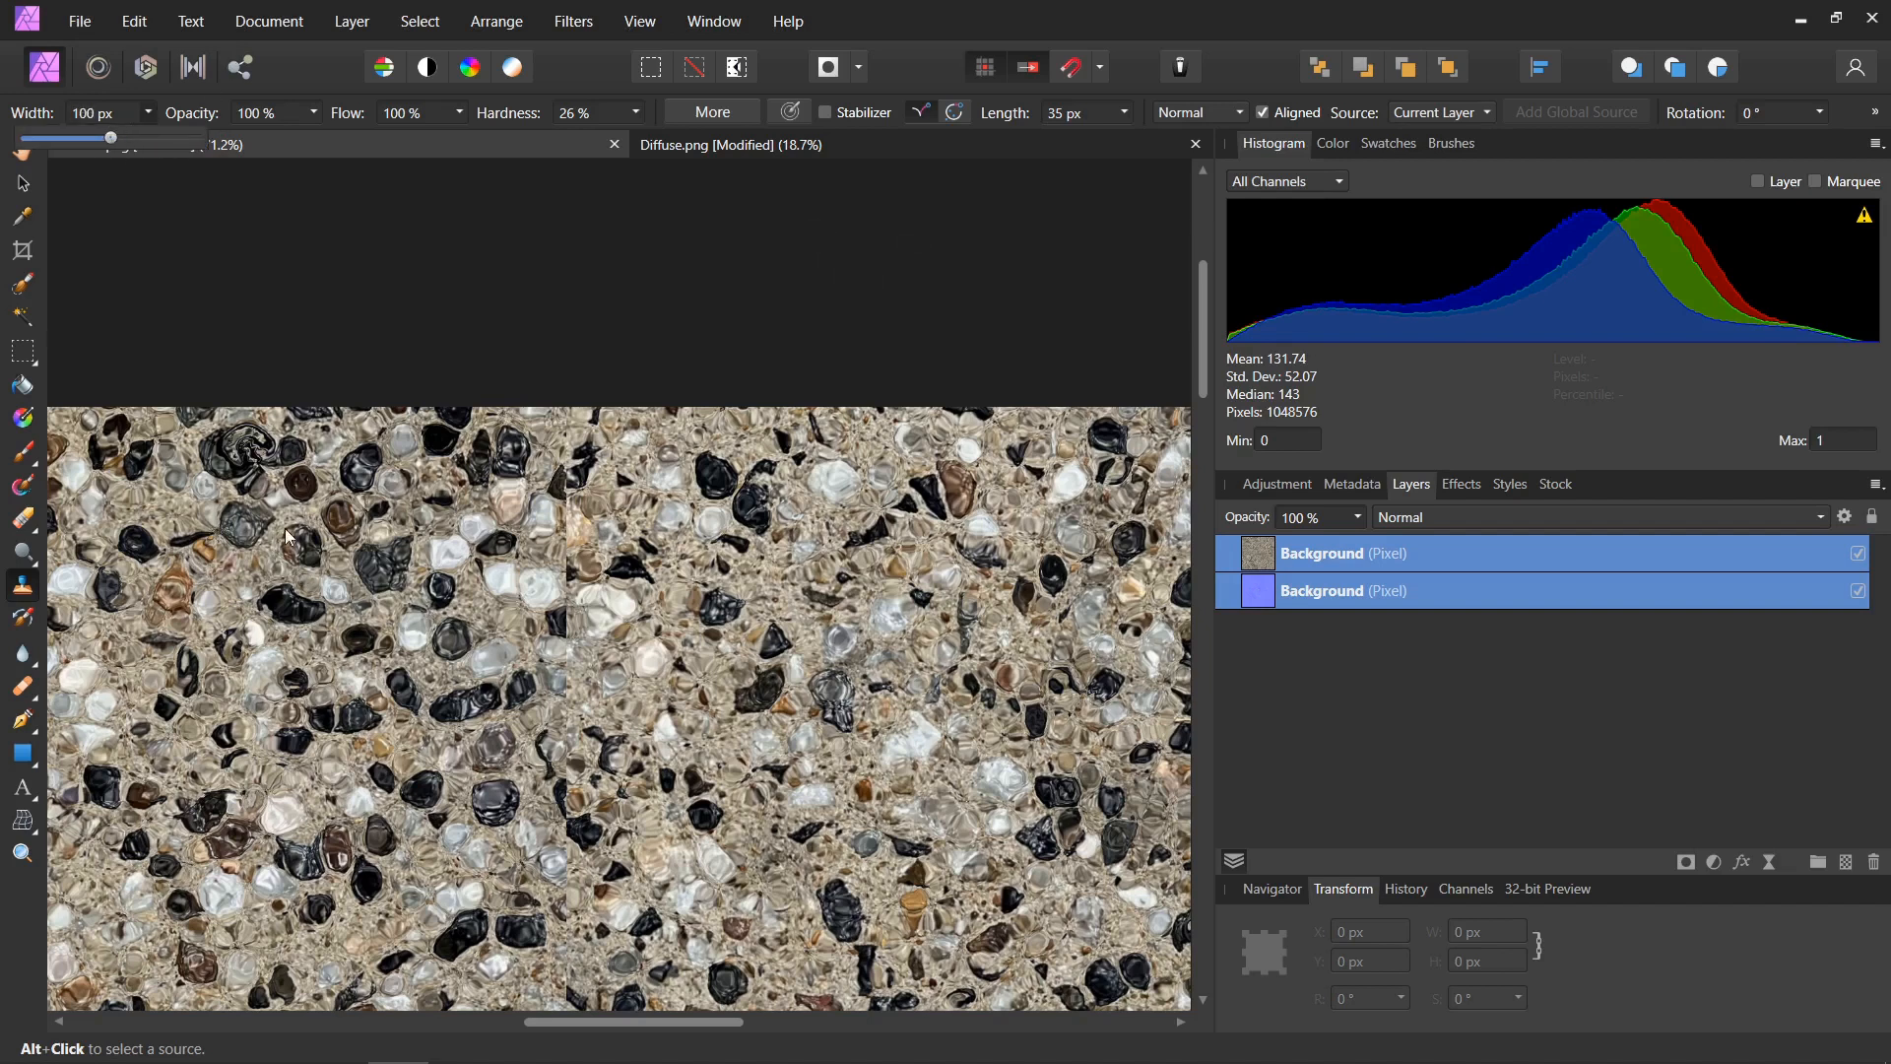
{"action": "left_click", "coordinate": [281, 360]}
{"action": "left_click", "coordinate": [289, 523], "text": "alt"}
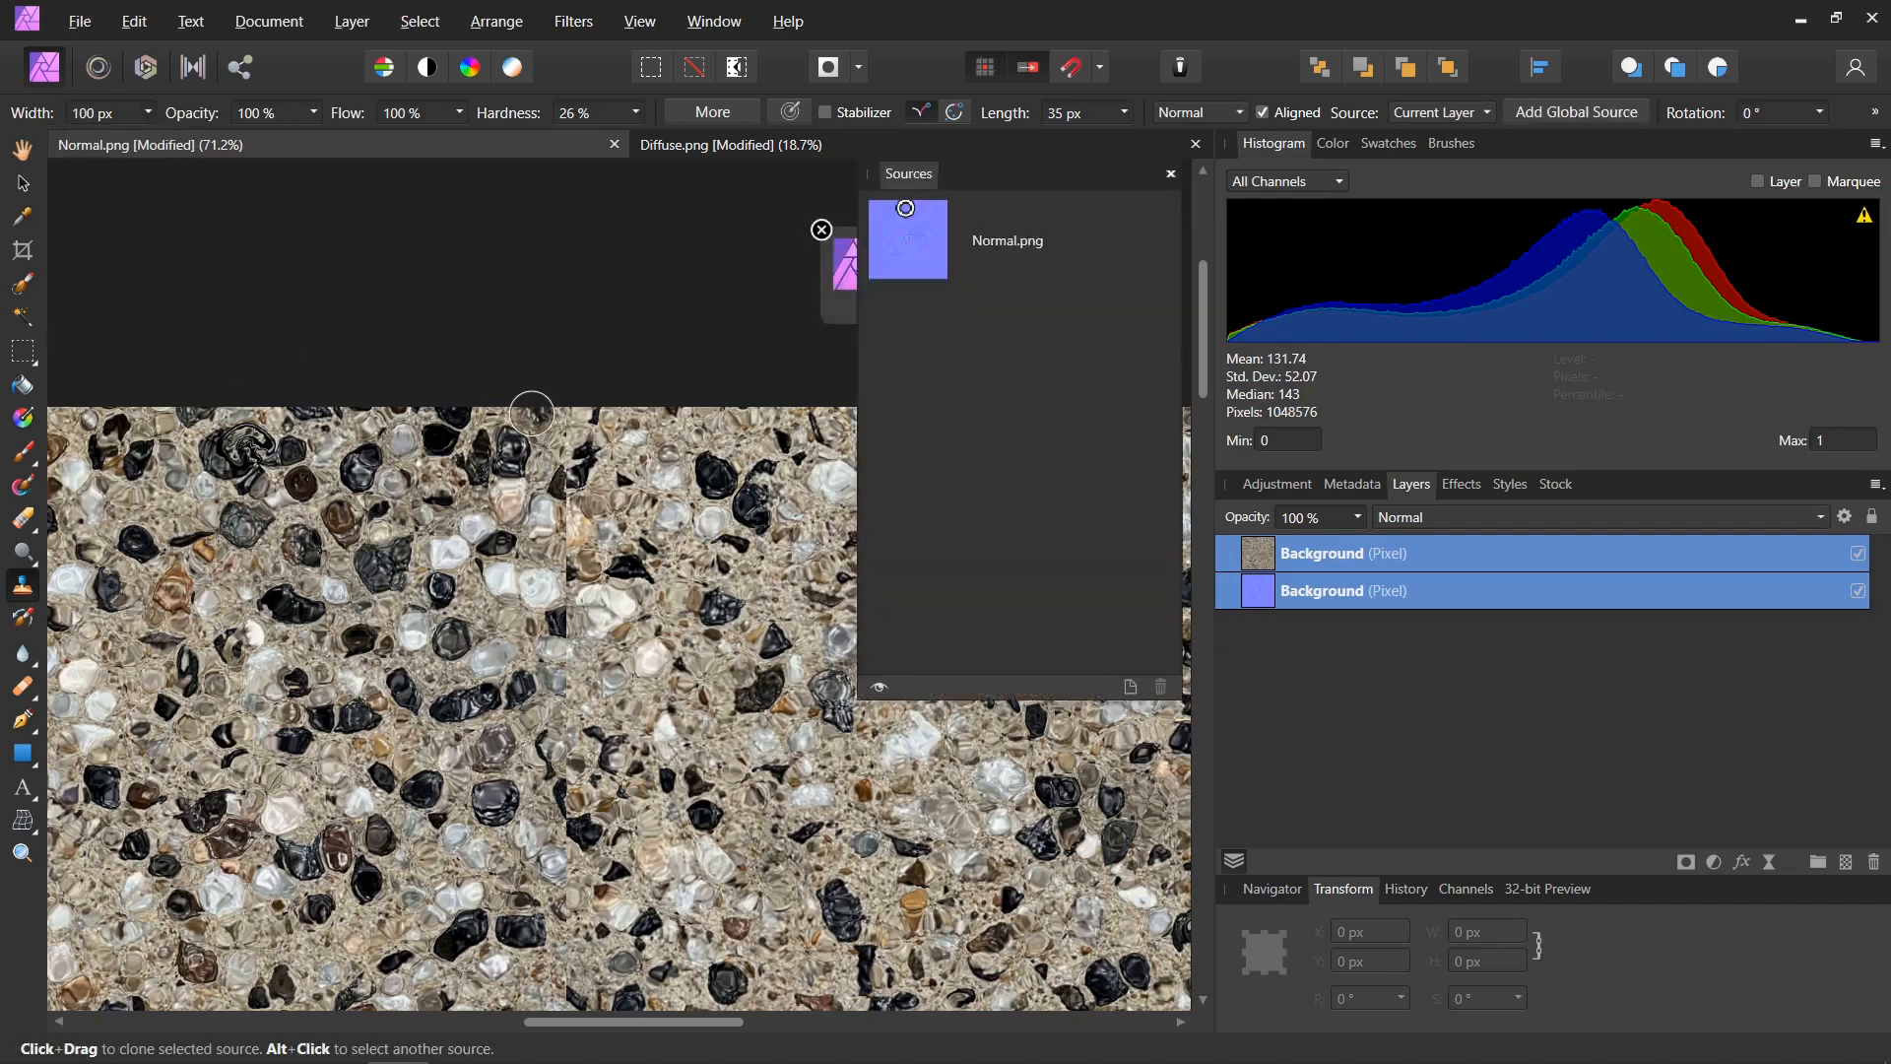
Paint cloned stones down the vertical seam near the texture's upper edge to cover it.
{"action": "mouse_move", "coordinate": [549, 449]}
{"action": "left_mouse_down"}
{"action": "mouse_move", "coordinate": [564, 424]}
{"action": "mouse_move", "coordinate": [547, 507]}
{"action": "mouse_move", "coordinate": [597, 533]}
{"action": "mouse_move", "coordinate": [540, 615]}
{"action": "mouse_move", "coordinate": [536, 670]}
{"action": "mouse_move", "coordinate": [588, 713]}
{"action": "mouse_move", "coordinate": [558, 975]}
{"action": "left_mouse_up"}
{"action": "mouse_move", "coordinate": [523, 454]}
{"action": "left_mouse_down"}
{"action": "mouse_move", "coordinate": [557, 561]}
{"action": "mouse_move", "coordinate": [591, 443]}
{"action": "mouse_move", "coordinate": [586, 837]}
{"action": "mouse_move", "coordinate": [611, 729]}
{"action": "mouse_move", "coordinate": [581, 847]}
{"action": "mouse_move", "coordinate": [613, 708]}
{"action": "mouse_move", "coordinate": [567, 642]}
{"action": "left_mouse_up"}
{"action": "mouse_move", "coordinate": [627, 733]}
{"action": "left_mouse_down"}
{"action": "mouse_move", "coordinate": [532, 837]}
{"action": "mouse_move", "coordinate": [621, 620]}
{"action": "mouse_move", "coordinate": [699, 749]}
{"action": "mouse_move", "coordinate": [553, 612]}
{"action": "left_mouse_up"}
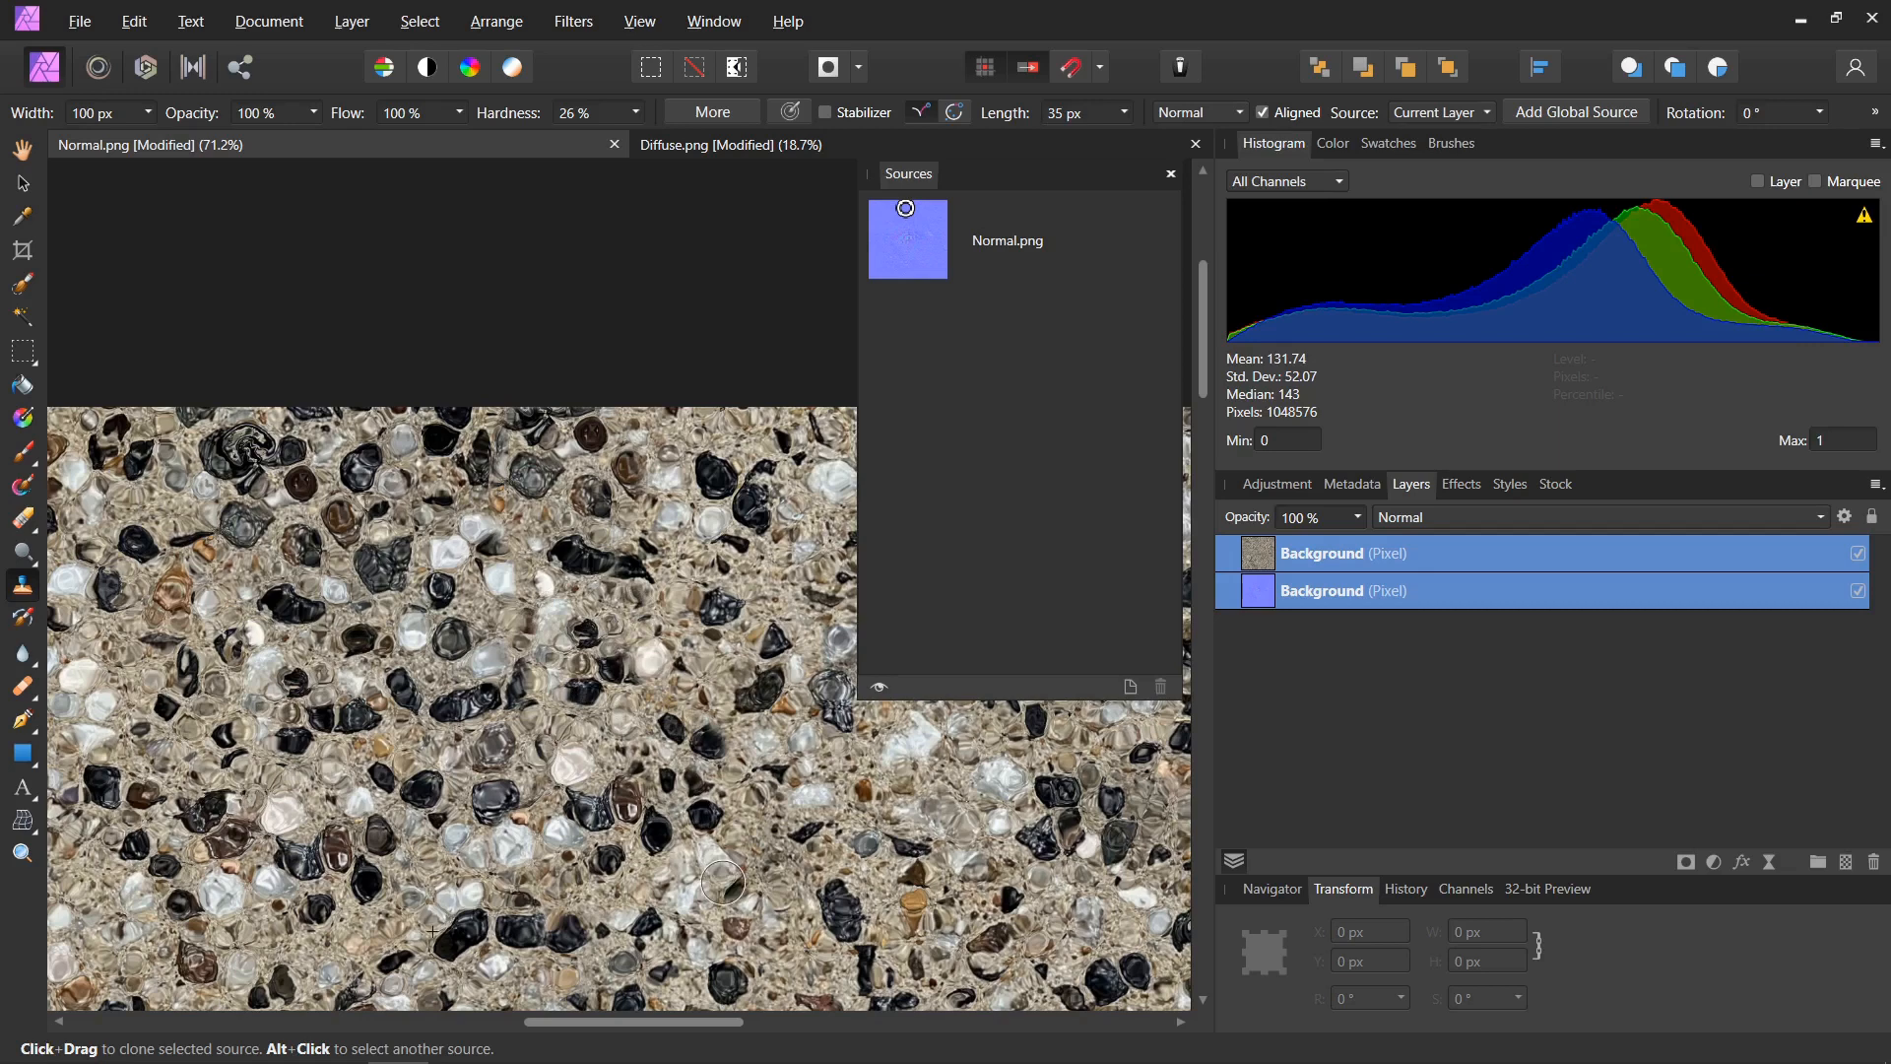
{"action": "scroll", "coordinate": [594, 506], "scroll_direction": "down", "scroll_amount": 4, "text": "ctrl"}
{"action": "scroll", "coordinate": [593, 507], "scroll_direction": "up", "scroll_amount": 4, "text": "ctrl"}
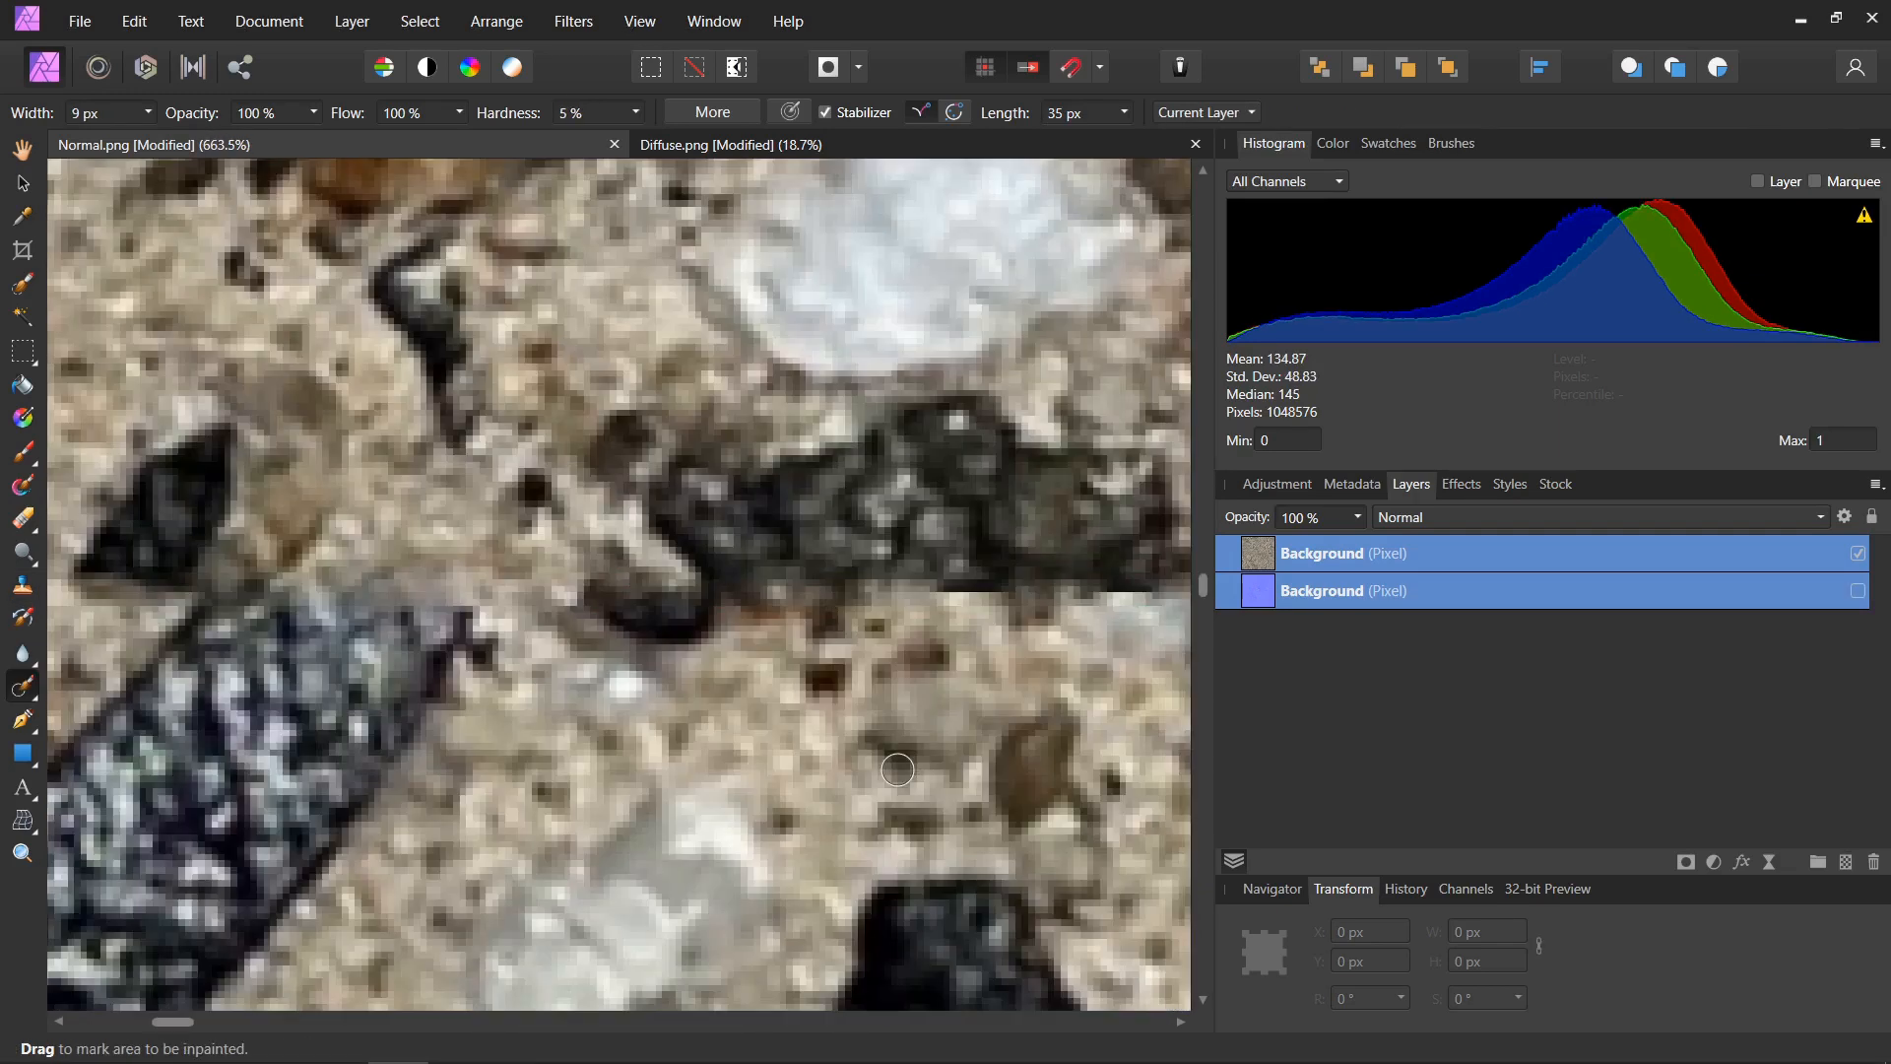
Paint over the horizontal seam with the Inpainting Brush, covering one section after another along its length.
{"action": "mouse_move", "coordinate": [357, 588]}
{"action": "left_mouse_down"}
{"action": "mouse_move", "coordinate": [823, 588]}
{"action": "mouse_move", "coordinate": [853, 561]}
{"action": "left_mouse_up"}
{"action": "mouse_move", "coordinate": [314, 587]}
{"action": "left_mouse_down"}
{"action": "mouse_move", "coordinate": [921, 639]}
{"action": "mouse_move", "coordinate": [595, 607]}
{"action": "left_mouse_up"}
{"action": "scroll", "coordinate": [581, 500], "scroll_direction": "down", "scroll_amount": 4, "text": "ctrl"}
{"action": "scroll", "coordinate": [583, 499], "scroll_direction": "up", "scroll_amount": 1, "text": "ctrl"}
{"action": "mouse_move", "coordinate": [356, 542]}
{"action": "left_mouse_down"}
{"action": "mouse_move", "coordinate": [1177, 539]}
{"action": "mouse_move", "coordinate": [629, 575]}
{"action": "mouse_move", "coordinate": [1022, 573]}
{"action": "left_mouse_up"}
{"action": "middle_click_drag", "start_coordinate": [1022, 573], "coordinate": [457, 575]}
{"action": "left_click_drag", "start_coordinate": [381, 555], "coordinate": [885, 571]}
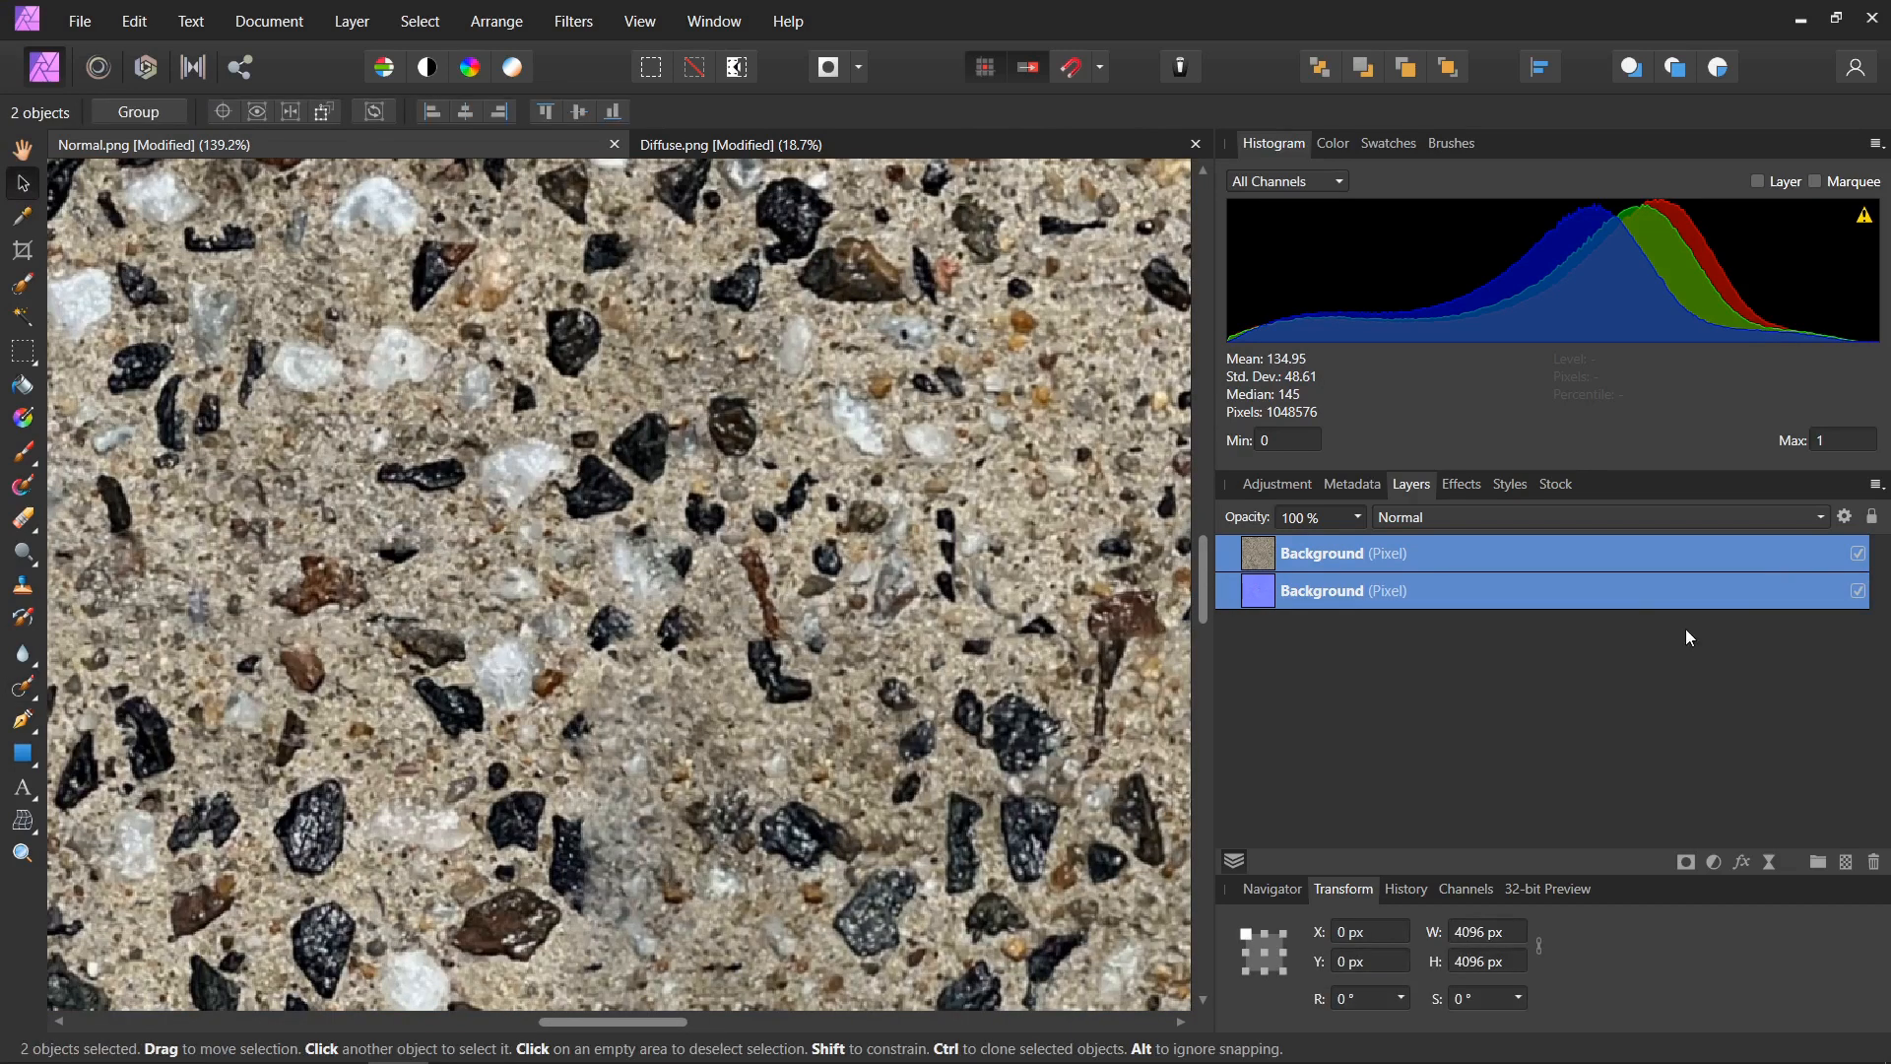
Hide the diffuse Background layer and inspect the seams in the normal map beneath it.
{"action": "left_click", "coordinate": [1722, 544]}
{"action": "left_click", "coordinate": [1857, 554]}
{"action": "scroll", "coordinate": [938, 554], "scroll_direction": "down", "scroll_amount": 10, "text": "ctrl"}
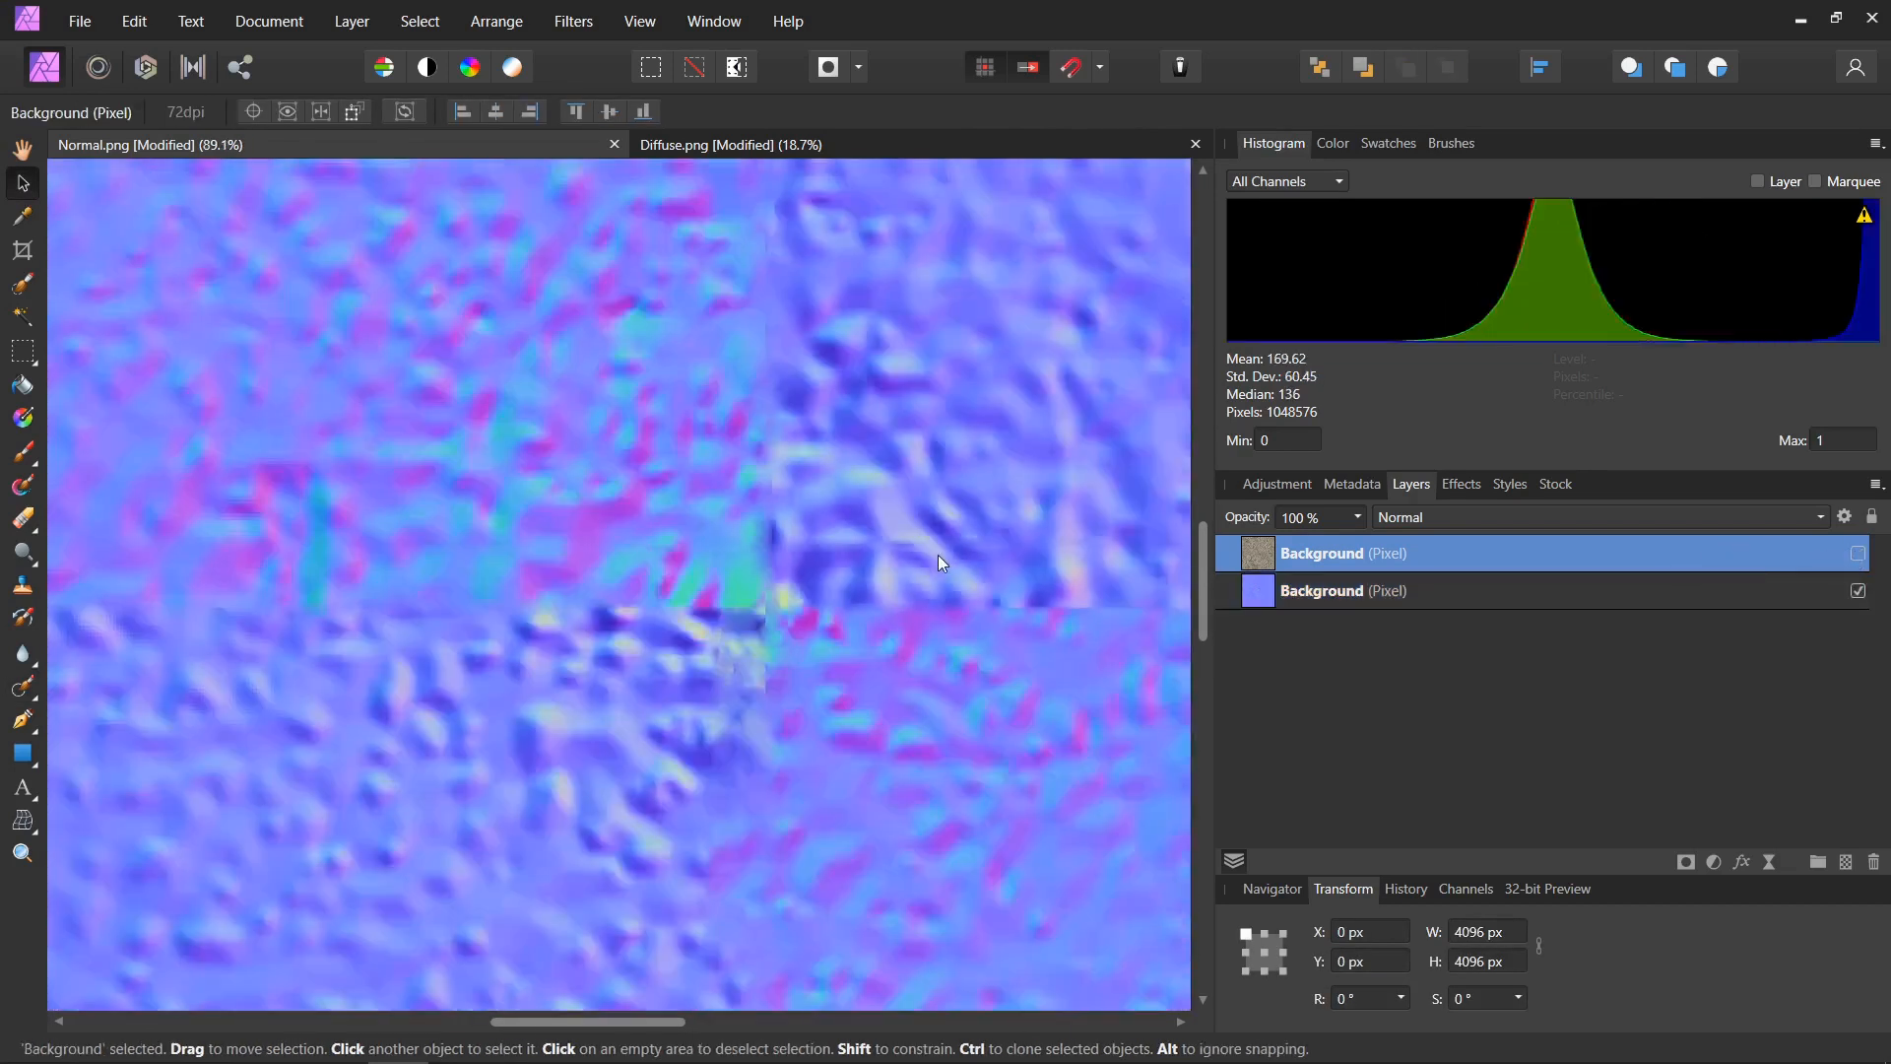
{"action": "middle_click_drag", "start_coordinate": [855, 544], "coordinate": [707, 541]}
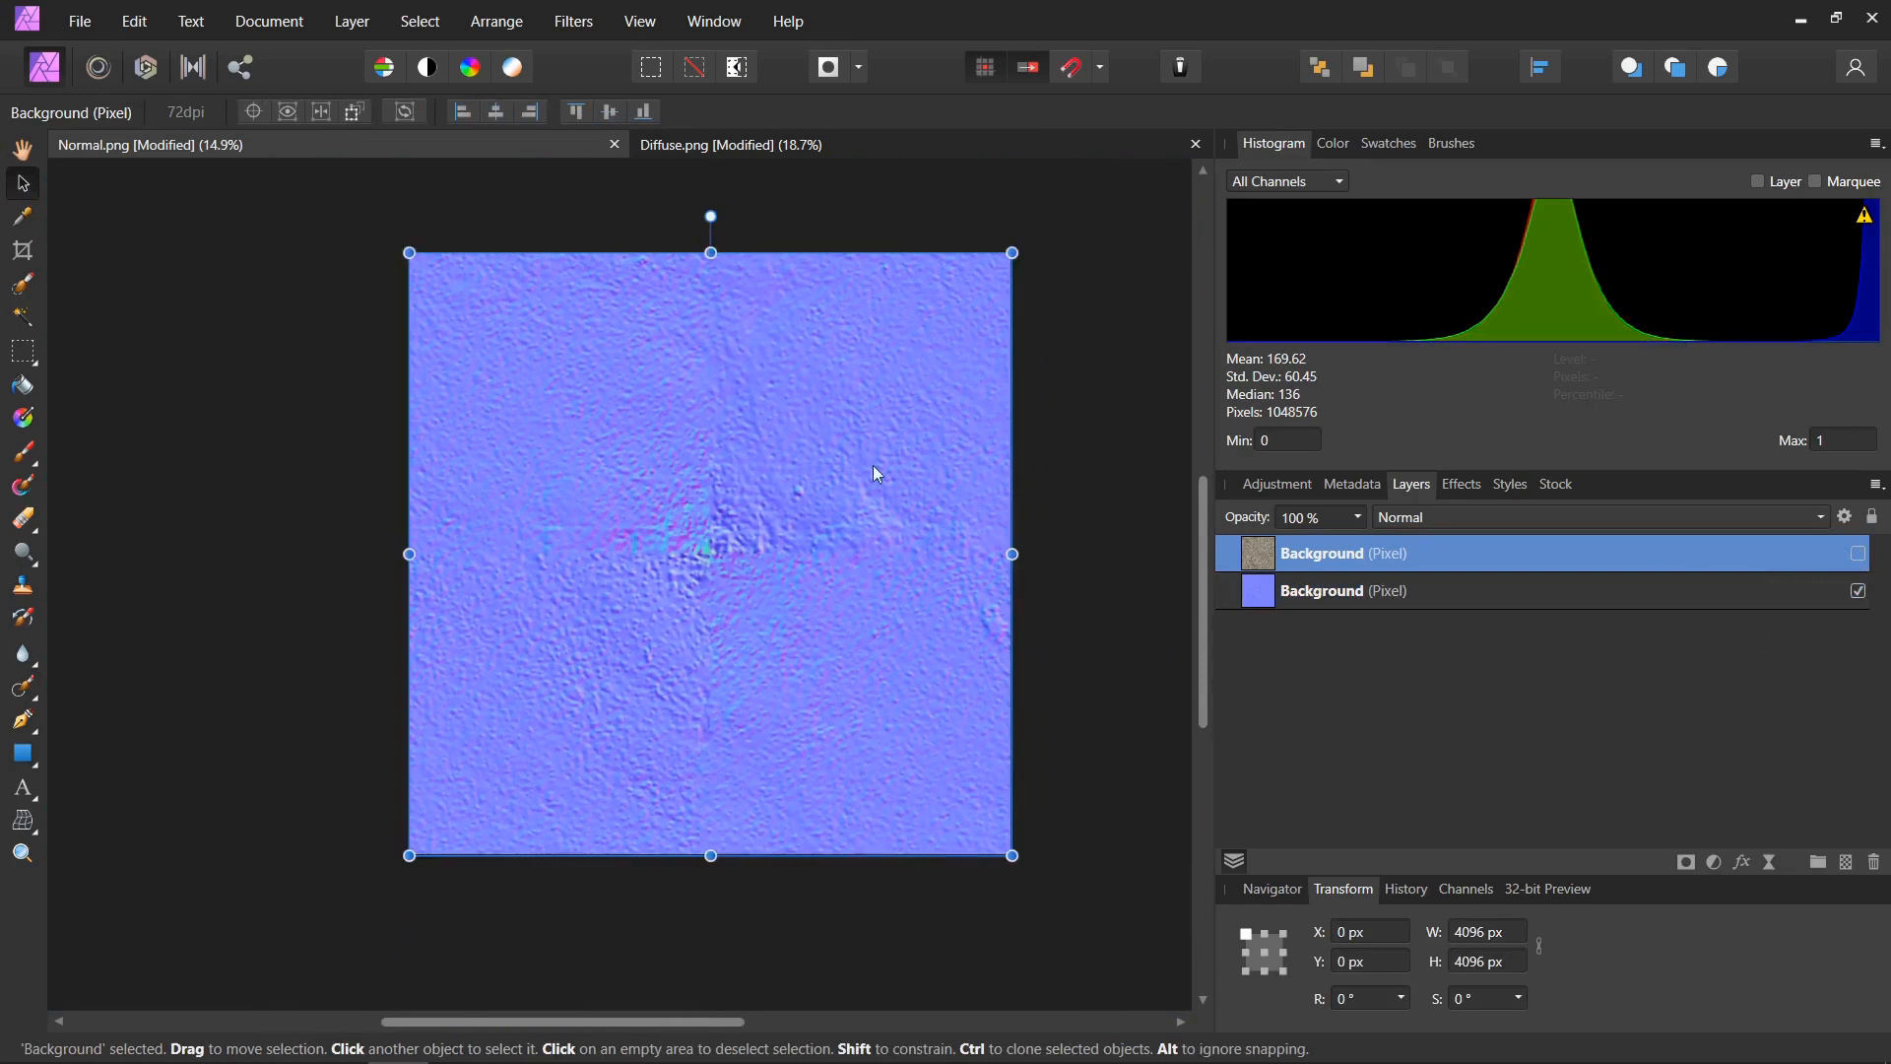
{"action": "left_click", "coordinate": [1064, 447]}
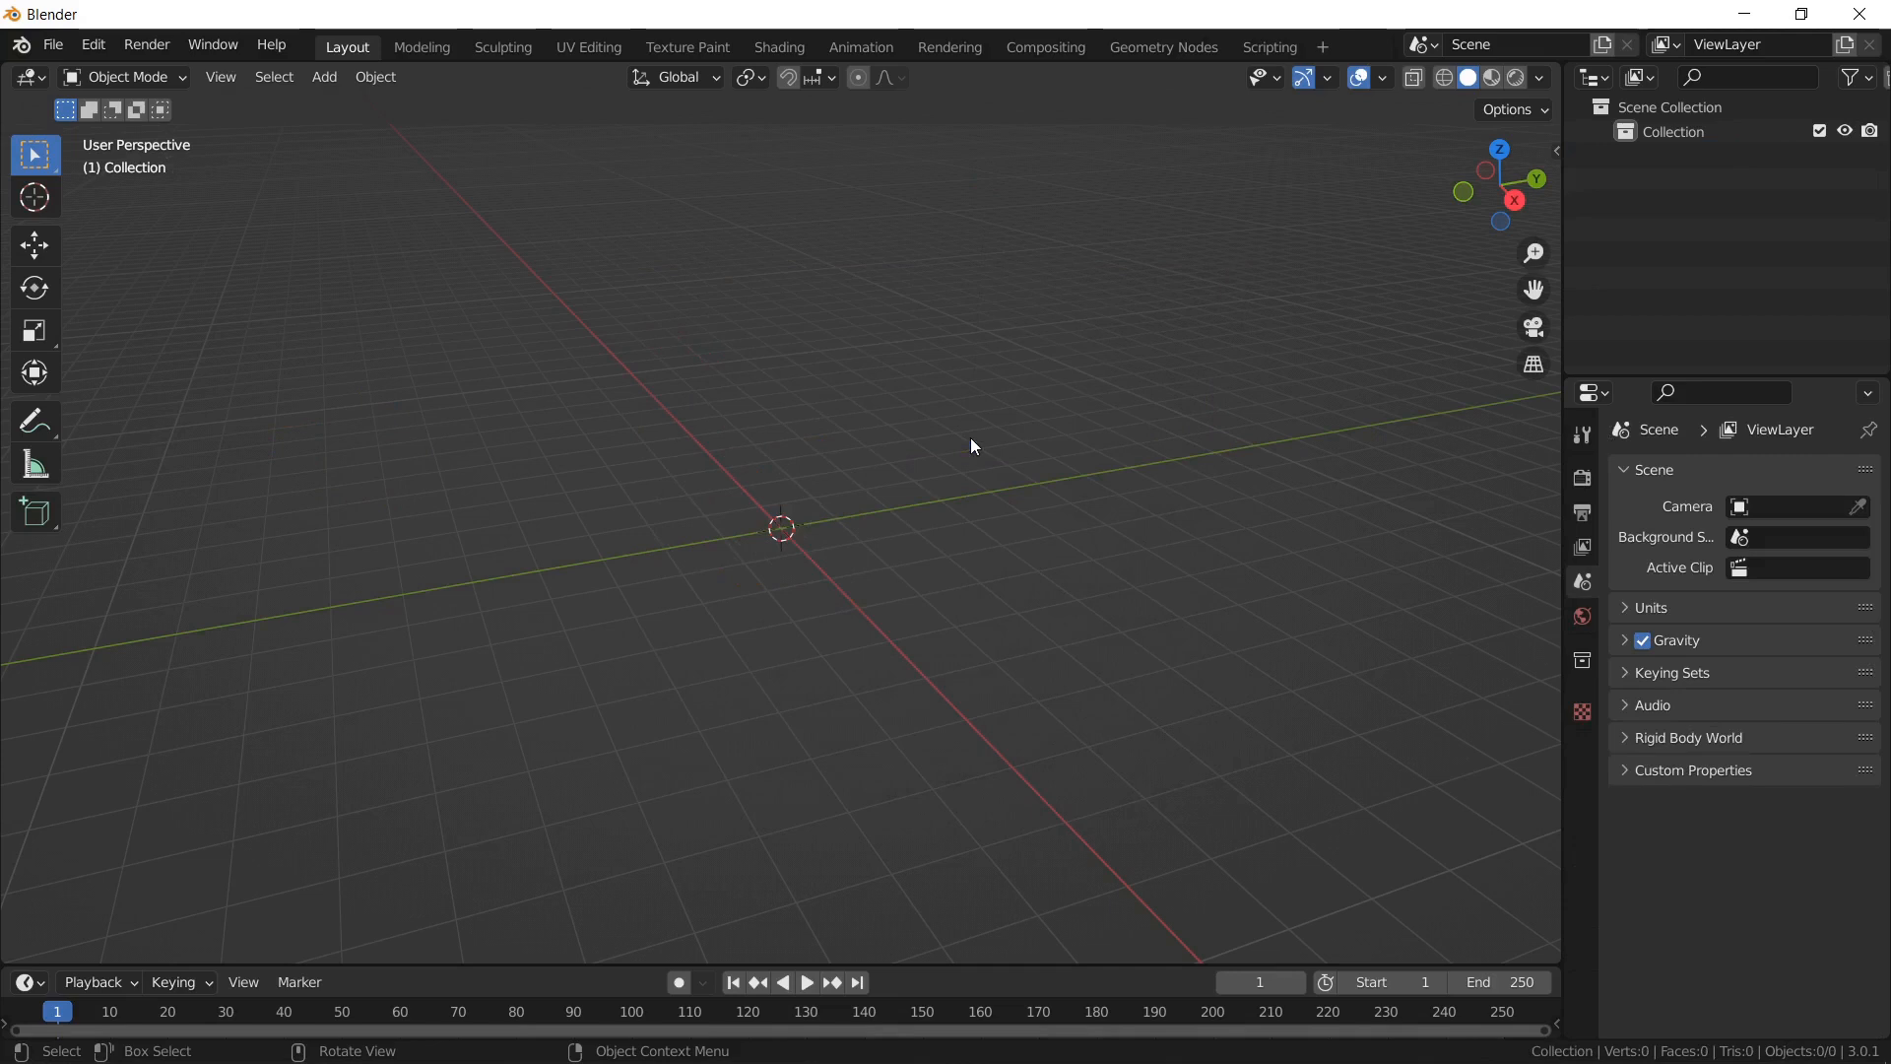
In a new Blender scene, add a plane and create a new material for it in the Shading workspace.
{"action": "key", "text": "shift+a"}
{"action": "left_click", "coordinate": [1123, 435]}
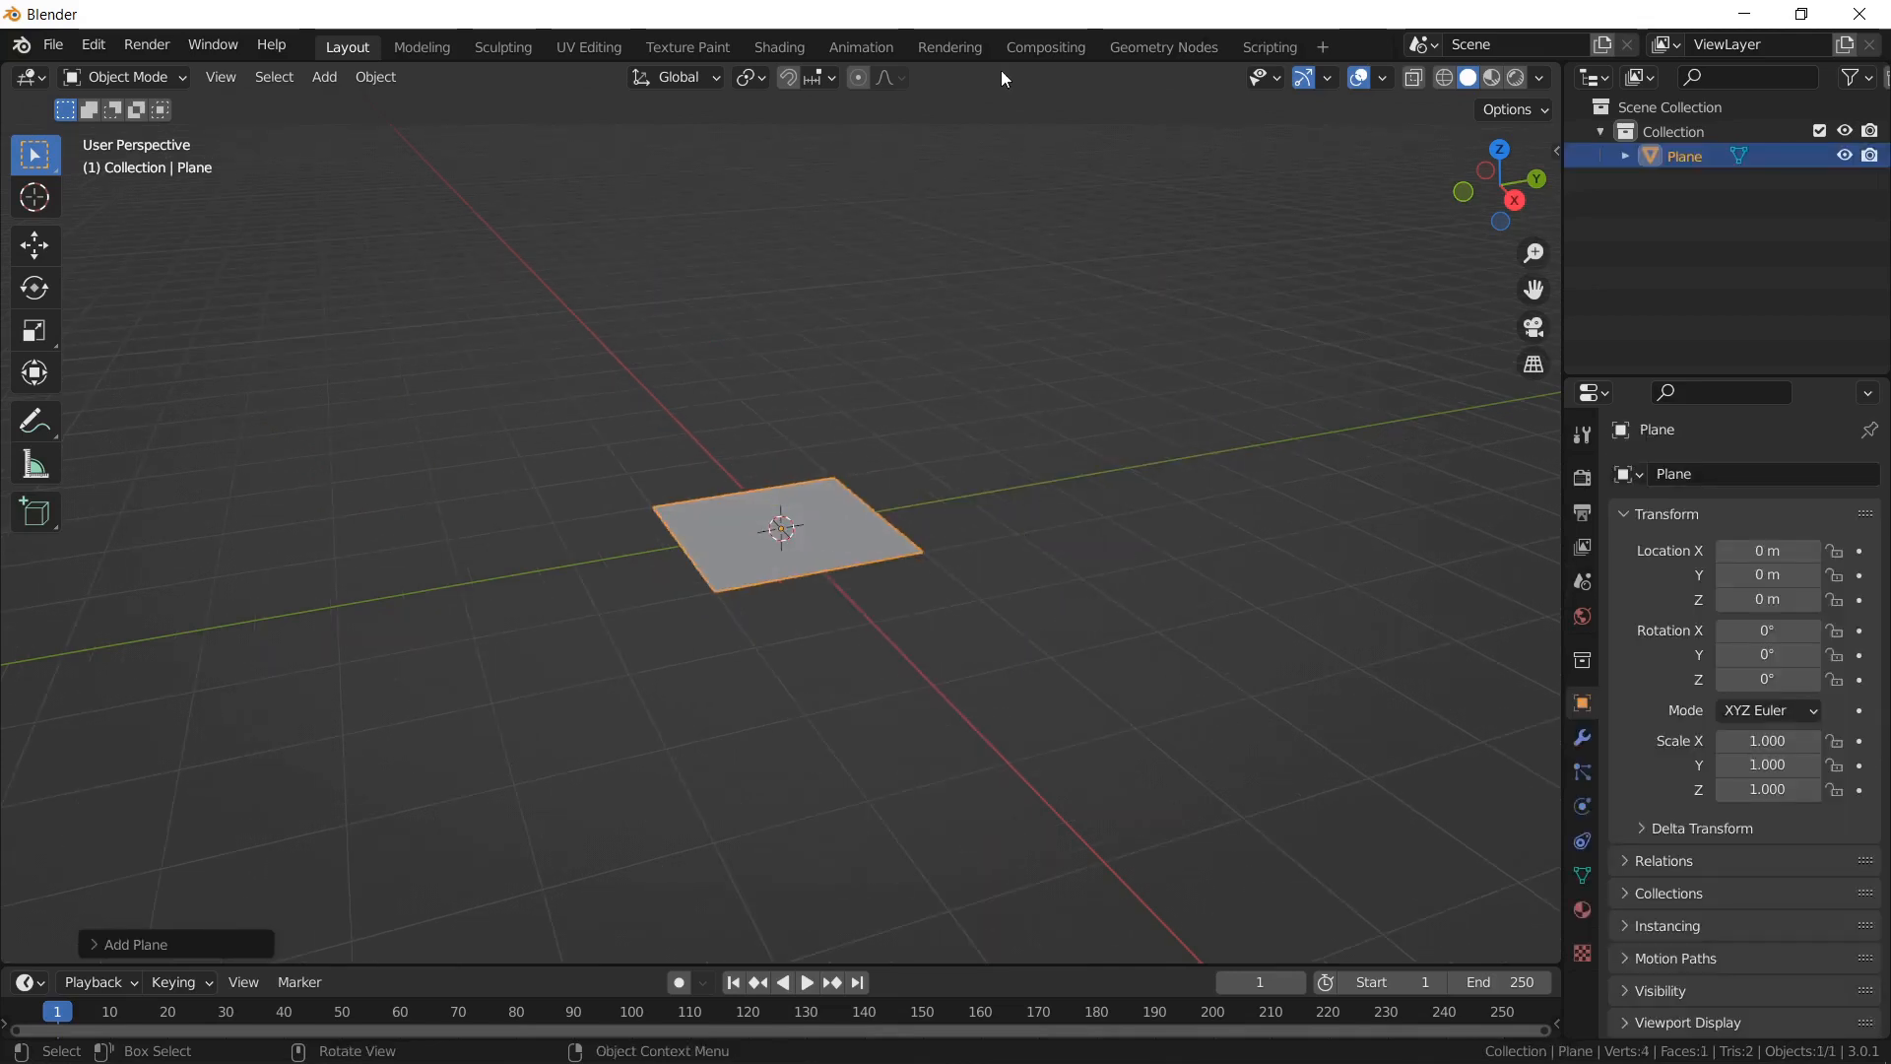
{"action": "left_click", "coordinate": [777, 46]}
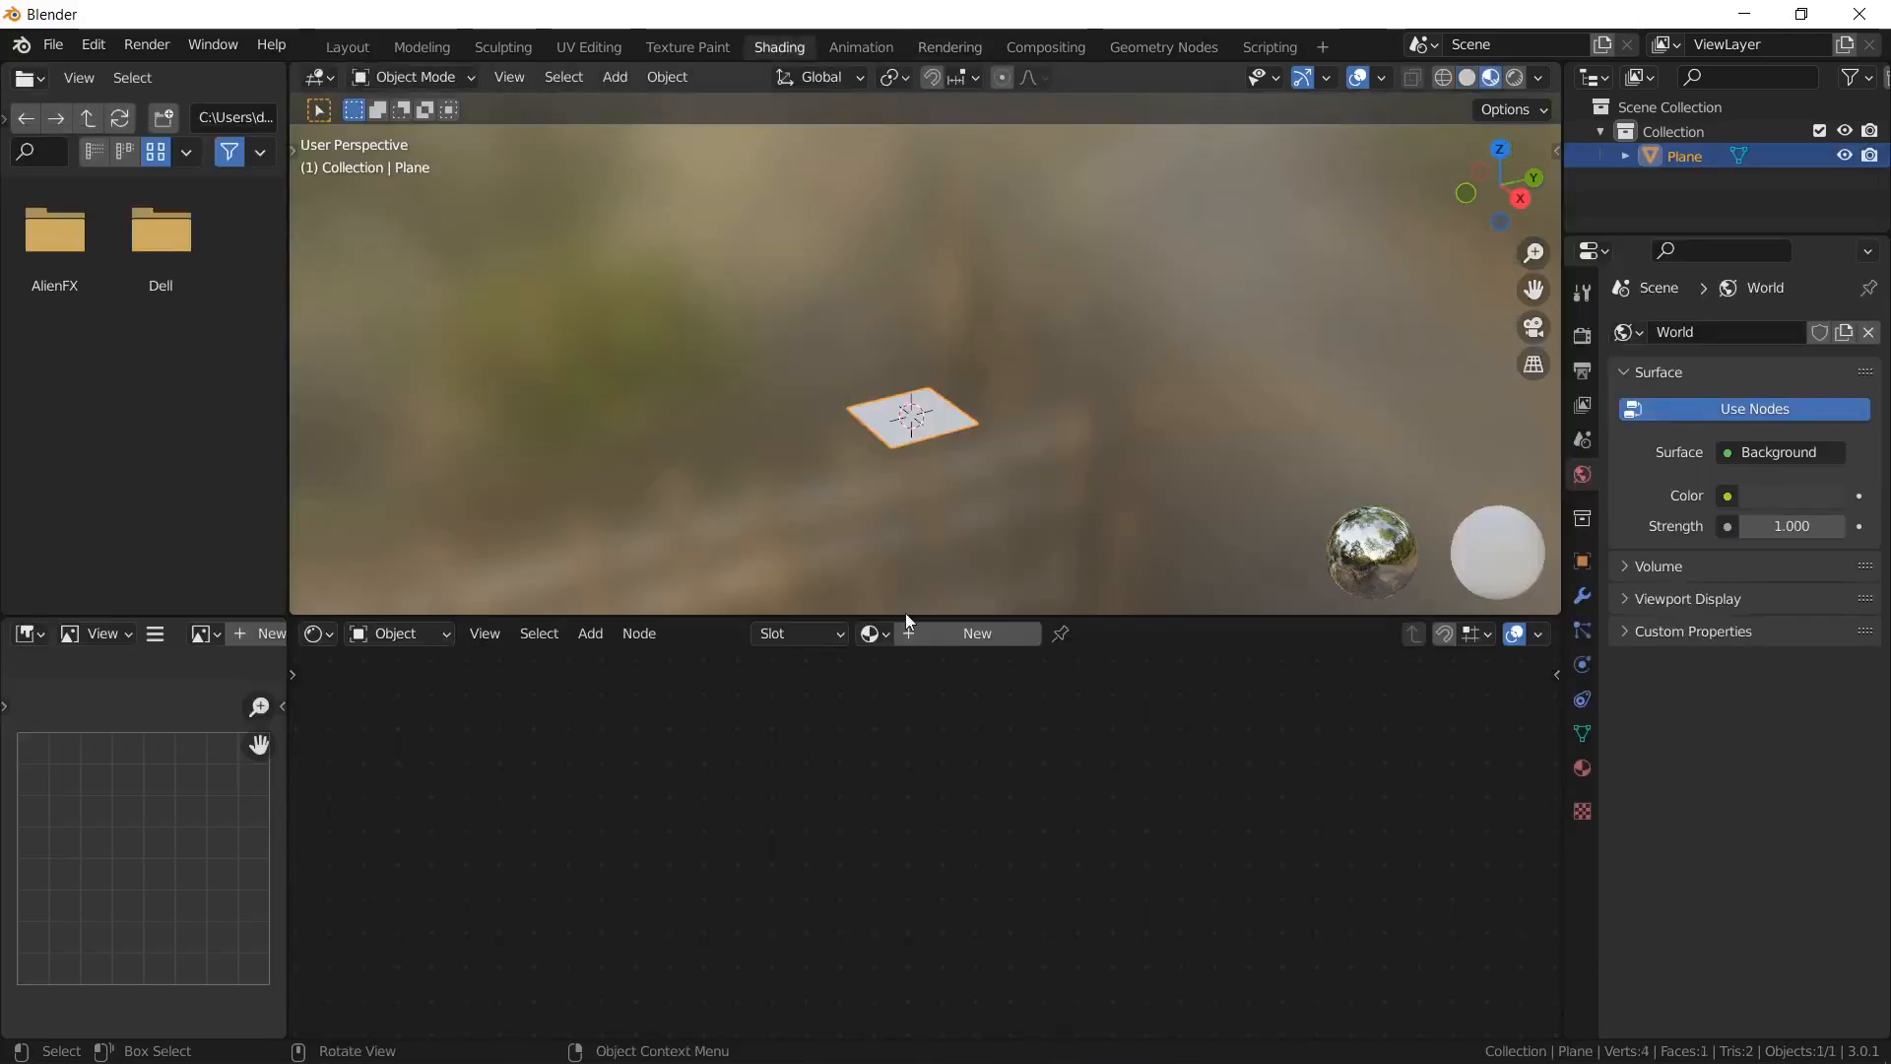
{"action": "left_click", "coordinate": [957, 624]}
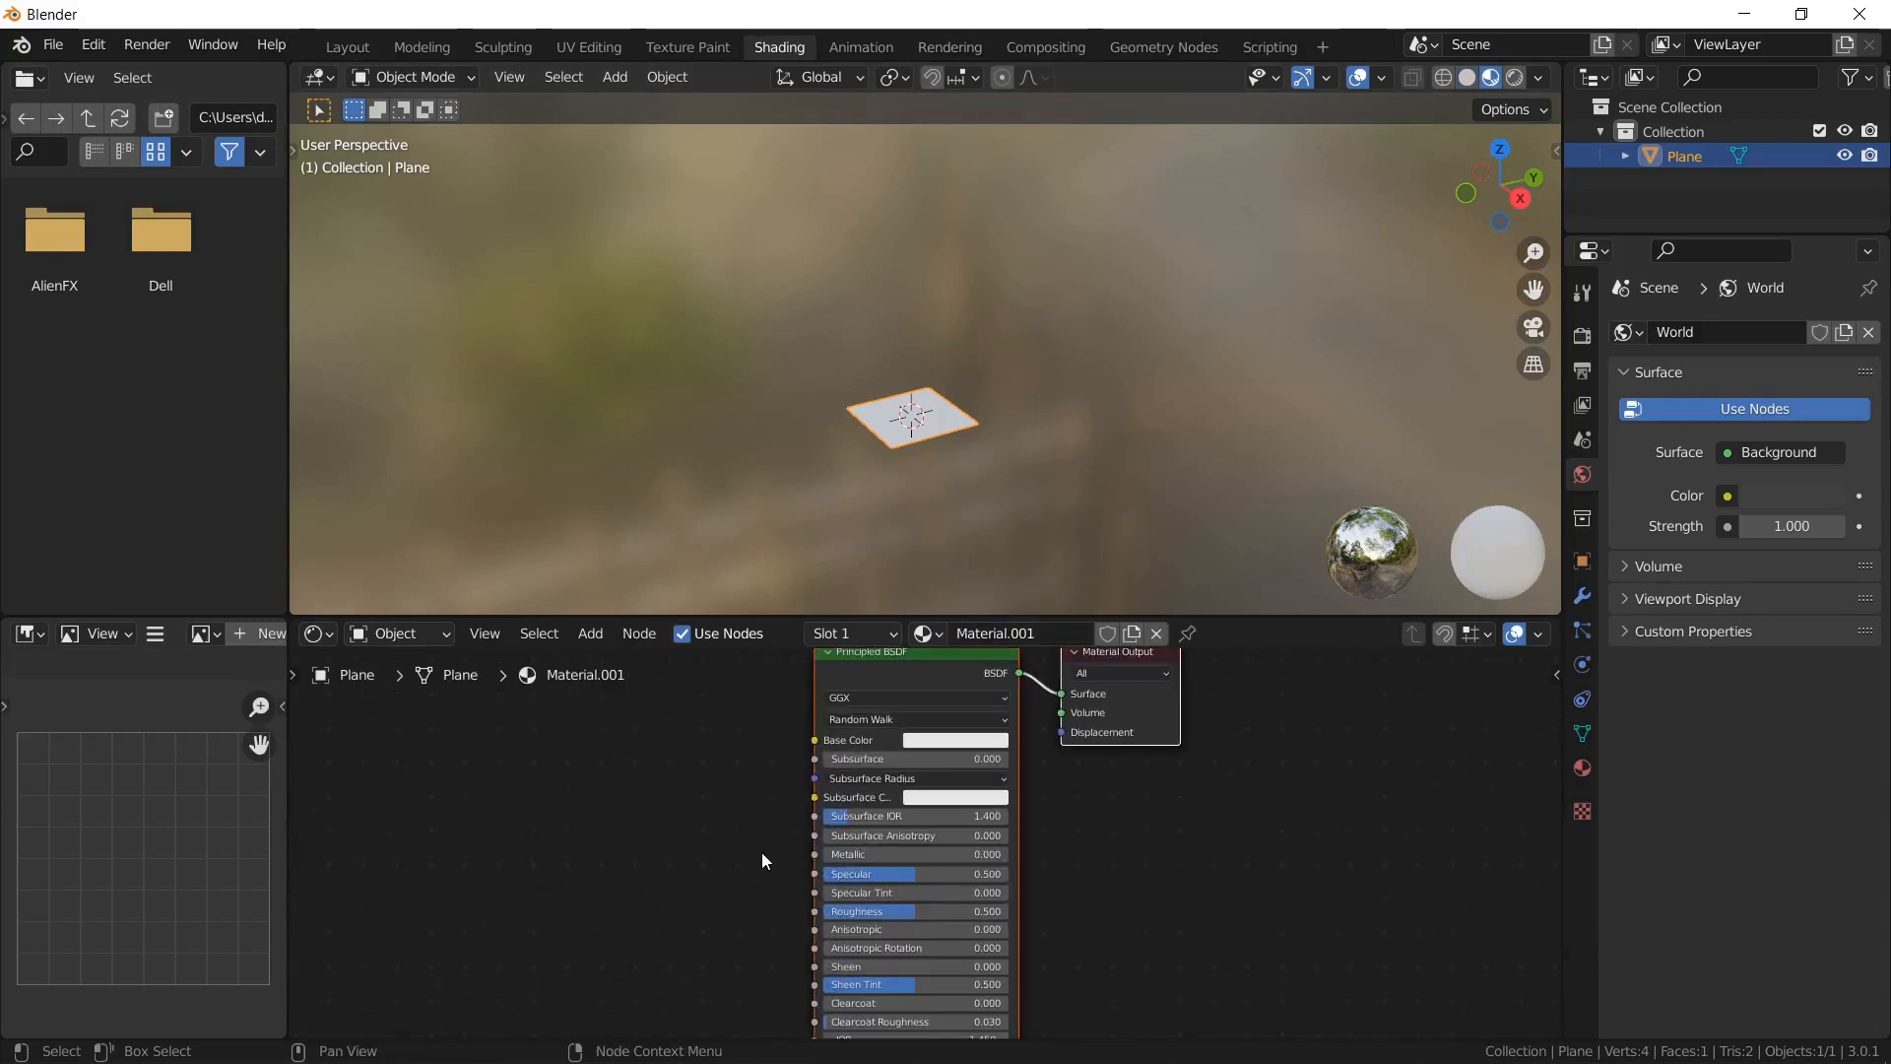
Enlarge the node editor, then add an Image Texture node beside the Principled BSDF and duplicate it below the first.
{"action": "left_click_drag", "start_coordinate": [836, 619], "coordinate": [748, 430]}
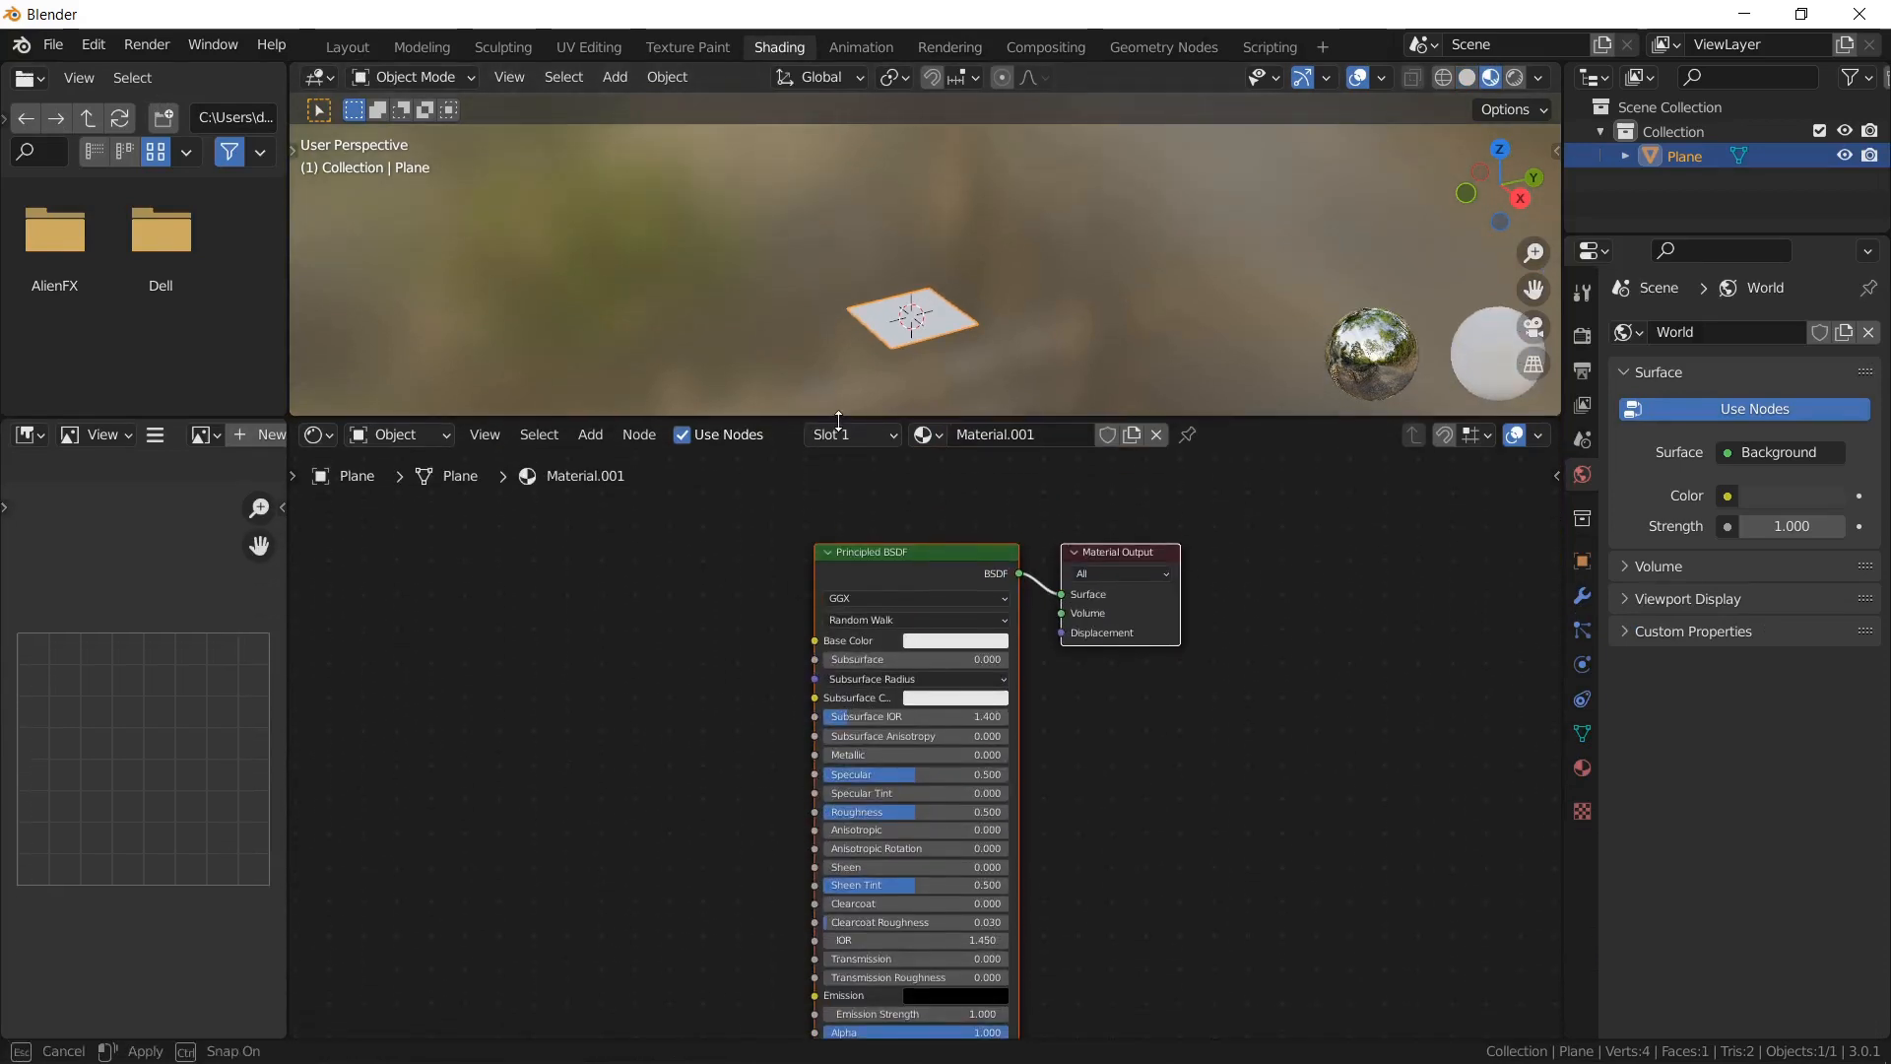
{"action": "scroll", "coordinate": [674, 692], "scroll_direction": "up", "scroll_amount": 2}
{"action": "key", "text": "shift+a"}
{"action": "type", "text": "image"}
{"action": "key", "text": "Return"}
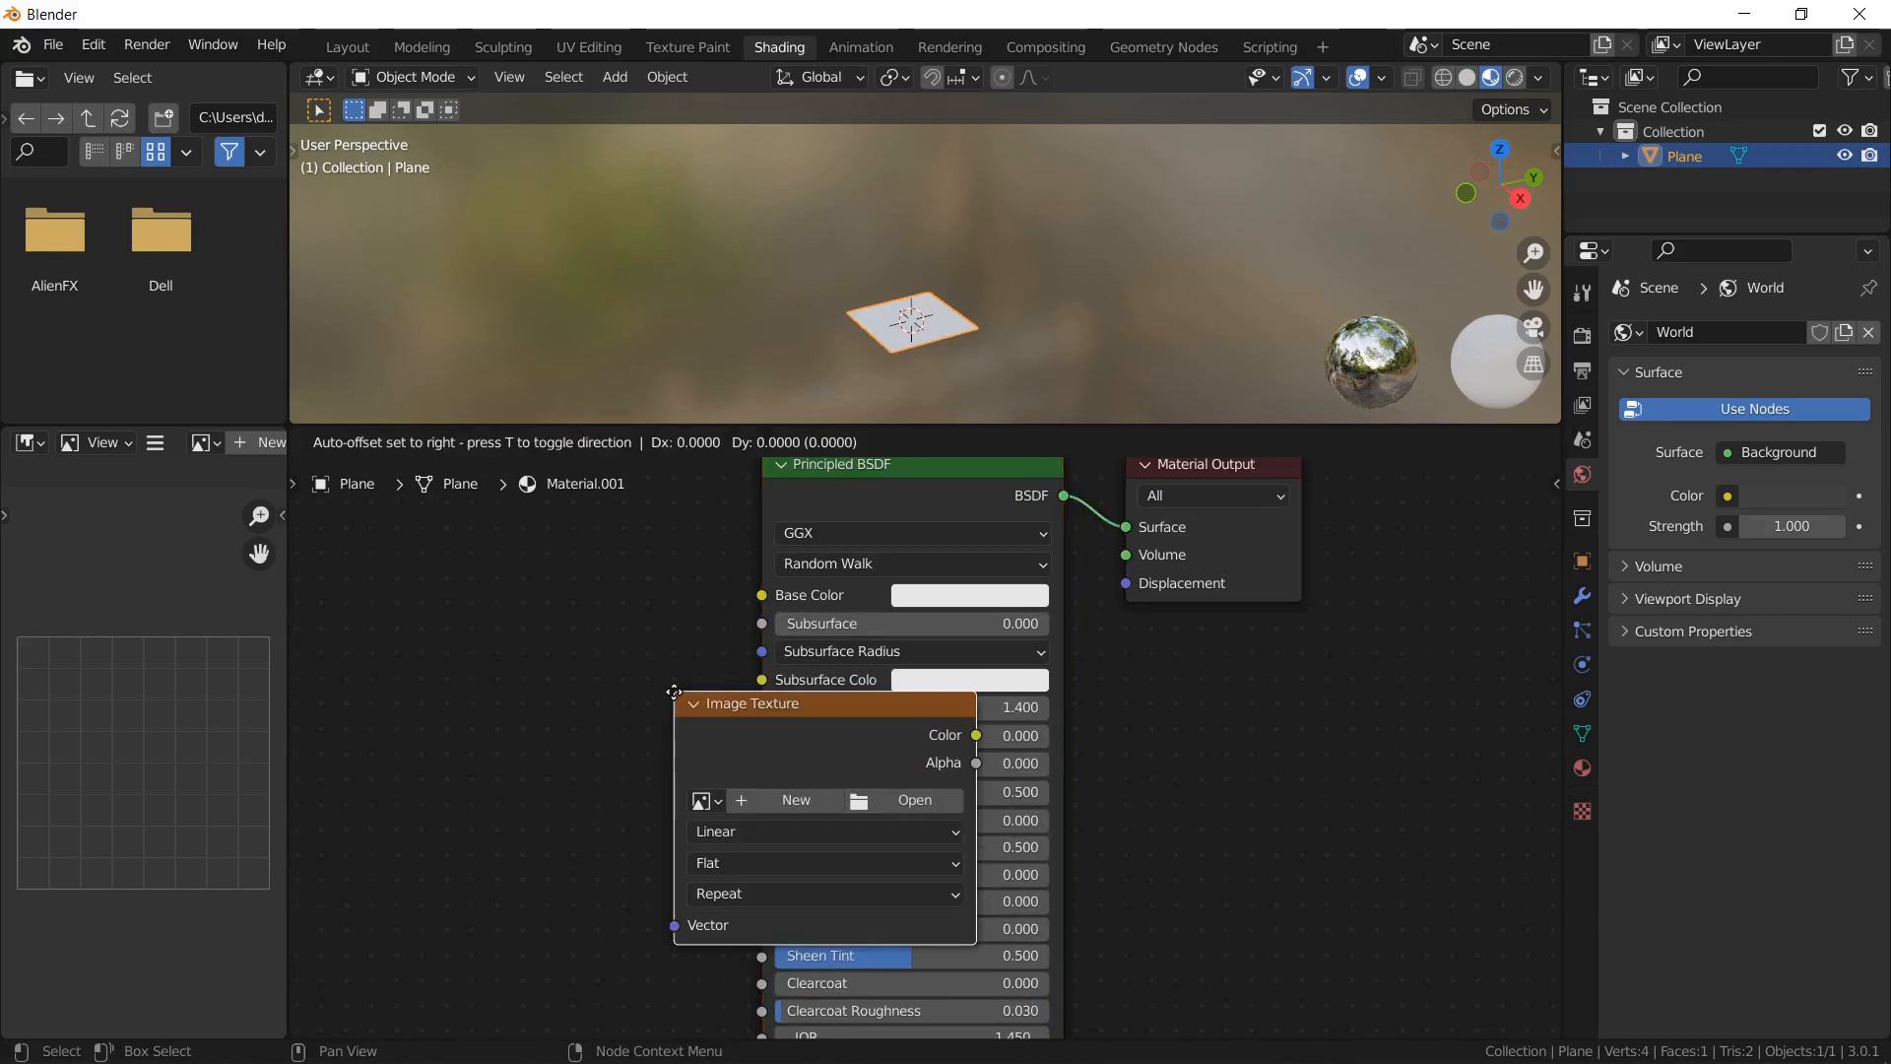
{"action": "left_click", "coordinate": [469, 545]}
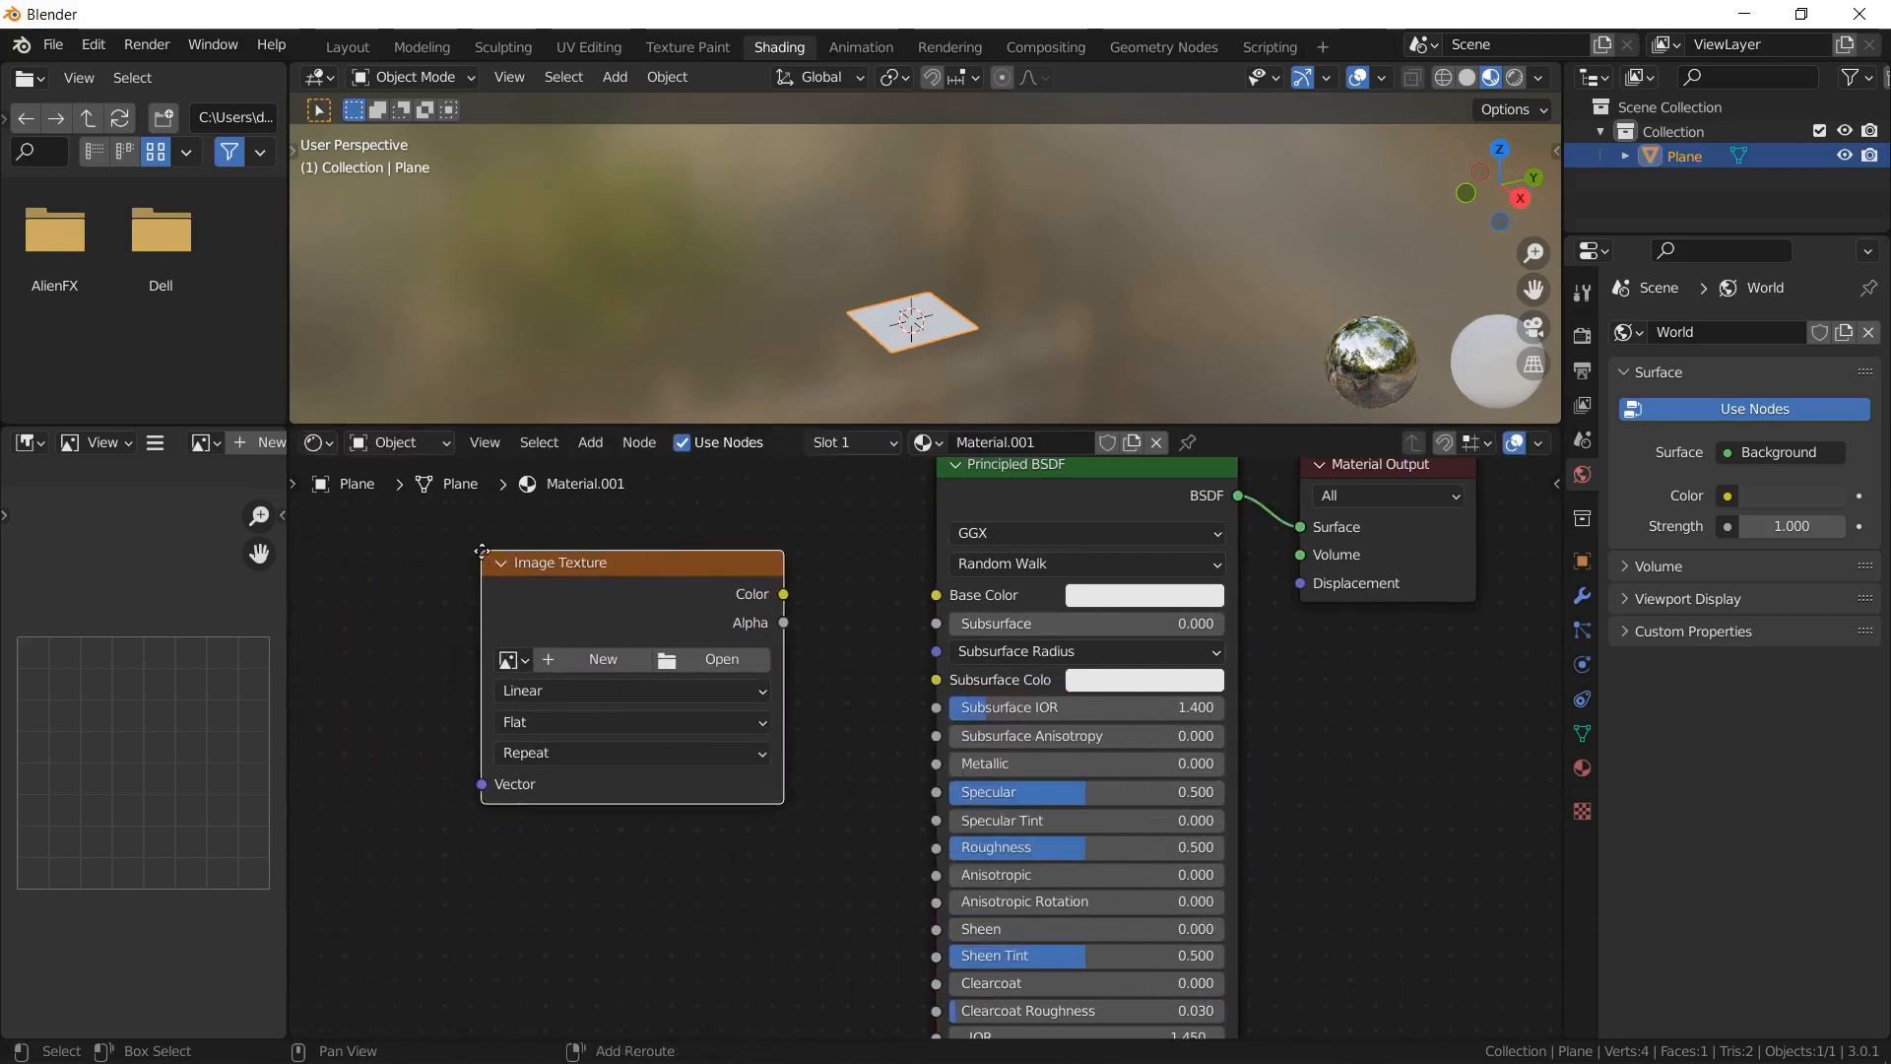
{"action": "key", "text": "shift+d"}
{"action": "left_click", "coordinate": [451, 824]}
Add a Normal Map node between the lower Image Texture node and the Principled BSDF.
{"action": "middle_click_drag", "start_coordinate": [529, 872], "coordinate": [624, 636]}
{"action": "key", "text": "shift+a"}
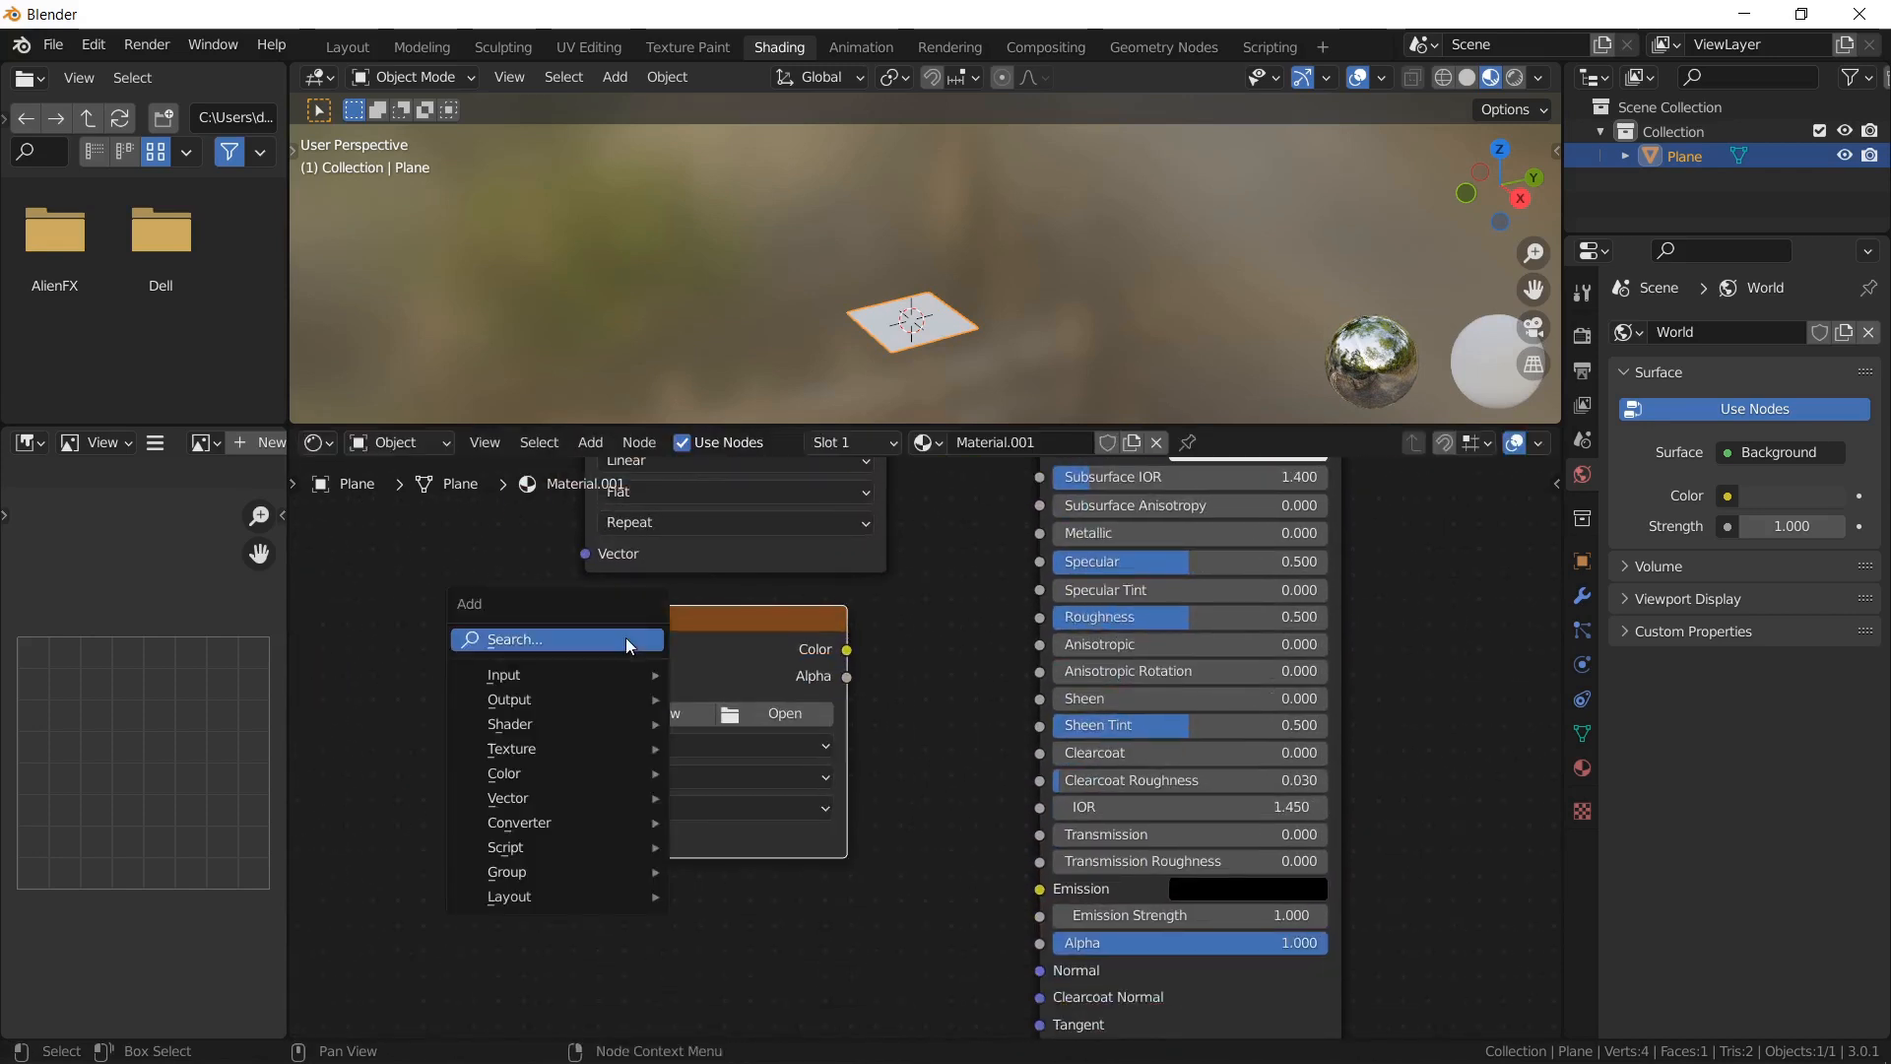
{"action": "left_click", "coordinate": [624, 636]}
{"action": "type", "text": "normal"}
{"action": "key", "text": "Down"}
{"action": "key", "text": "Return"}
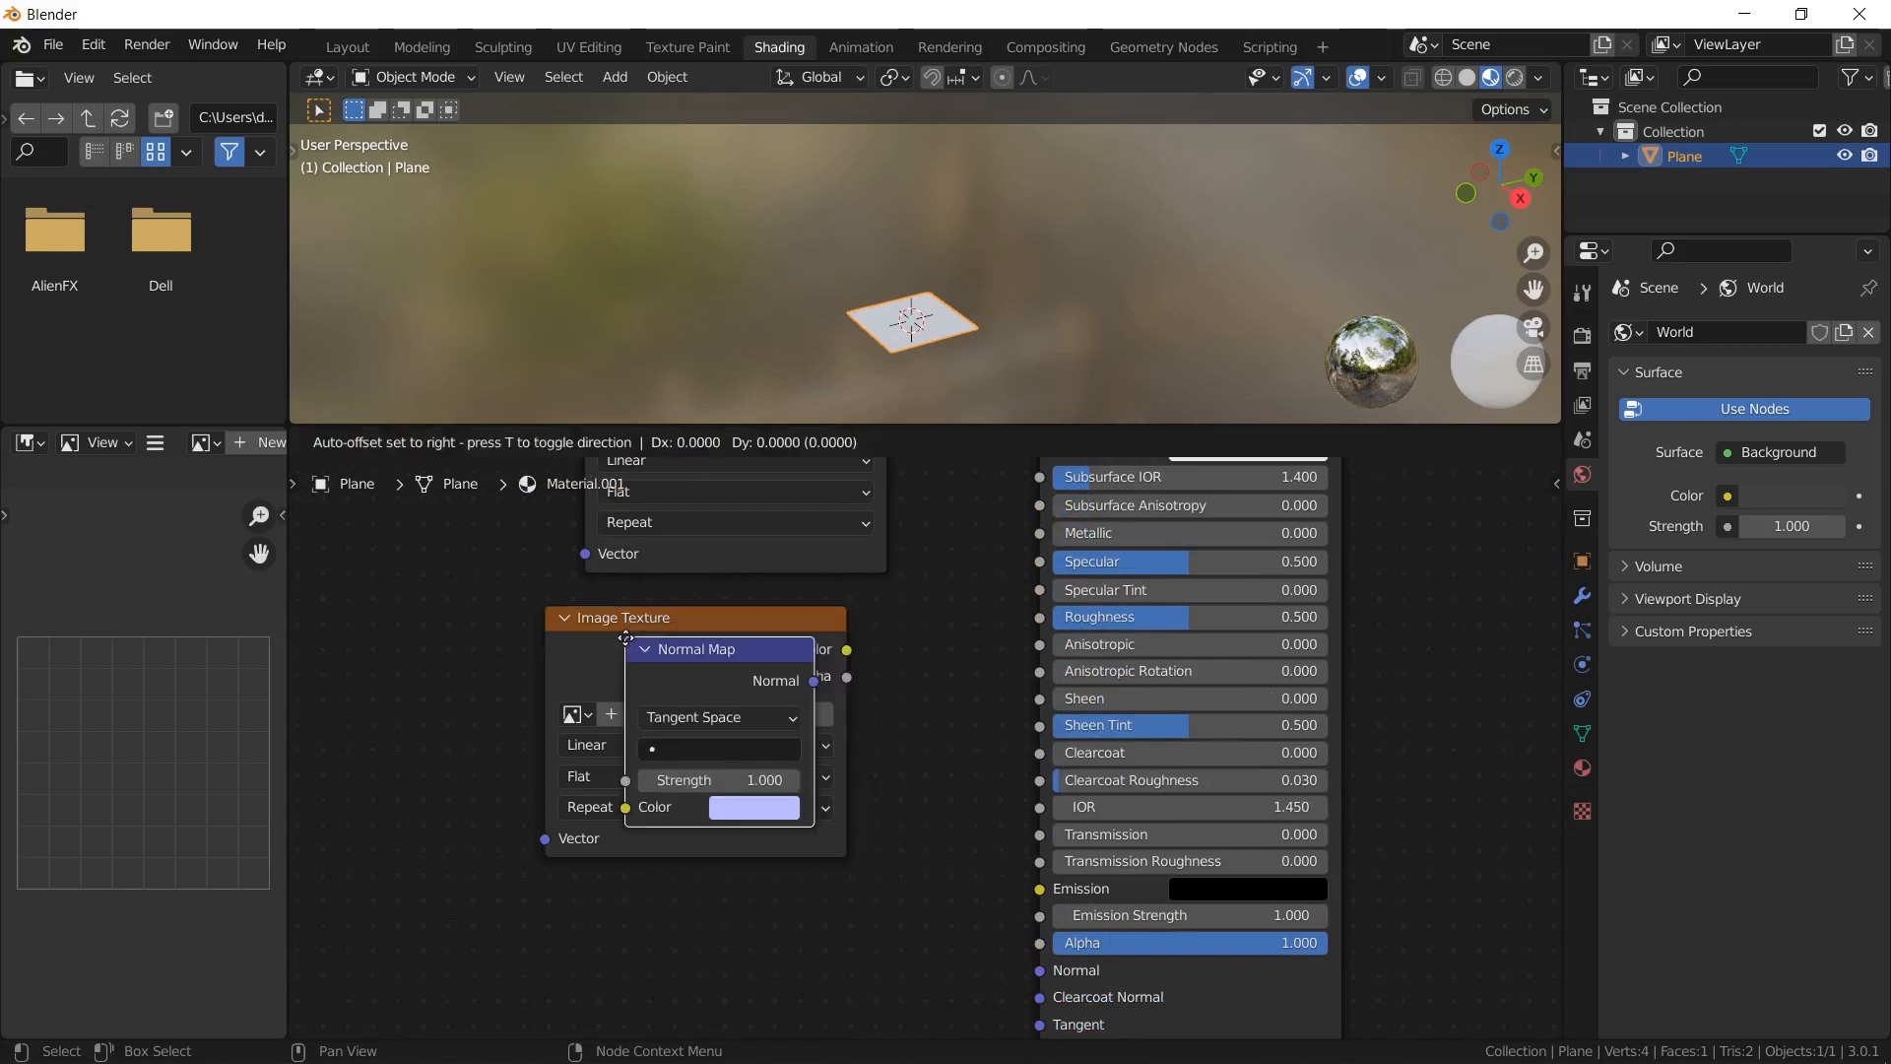
{"action": "left_click", "coordinate": [845, 733]}
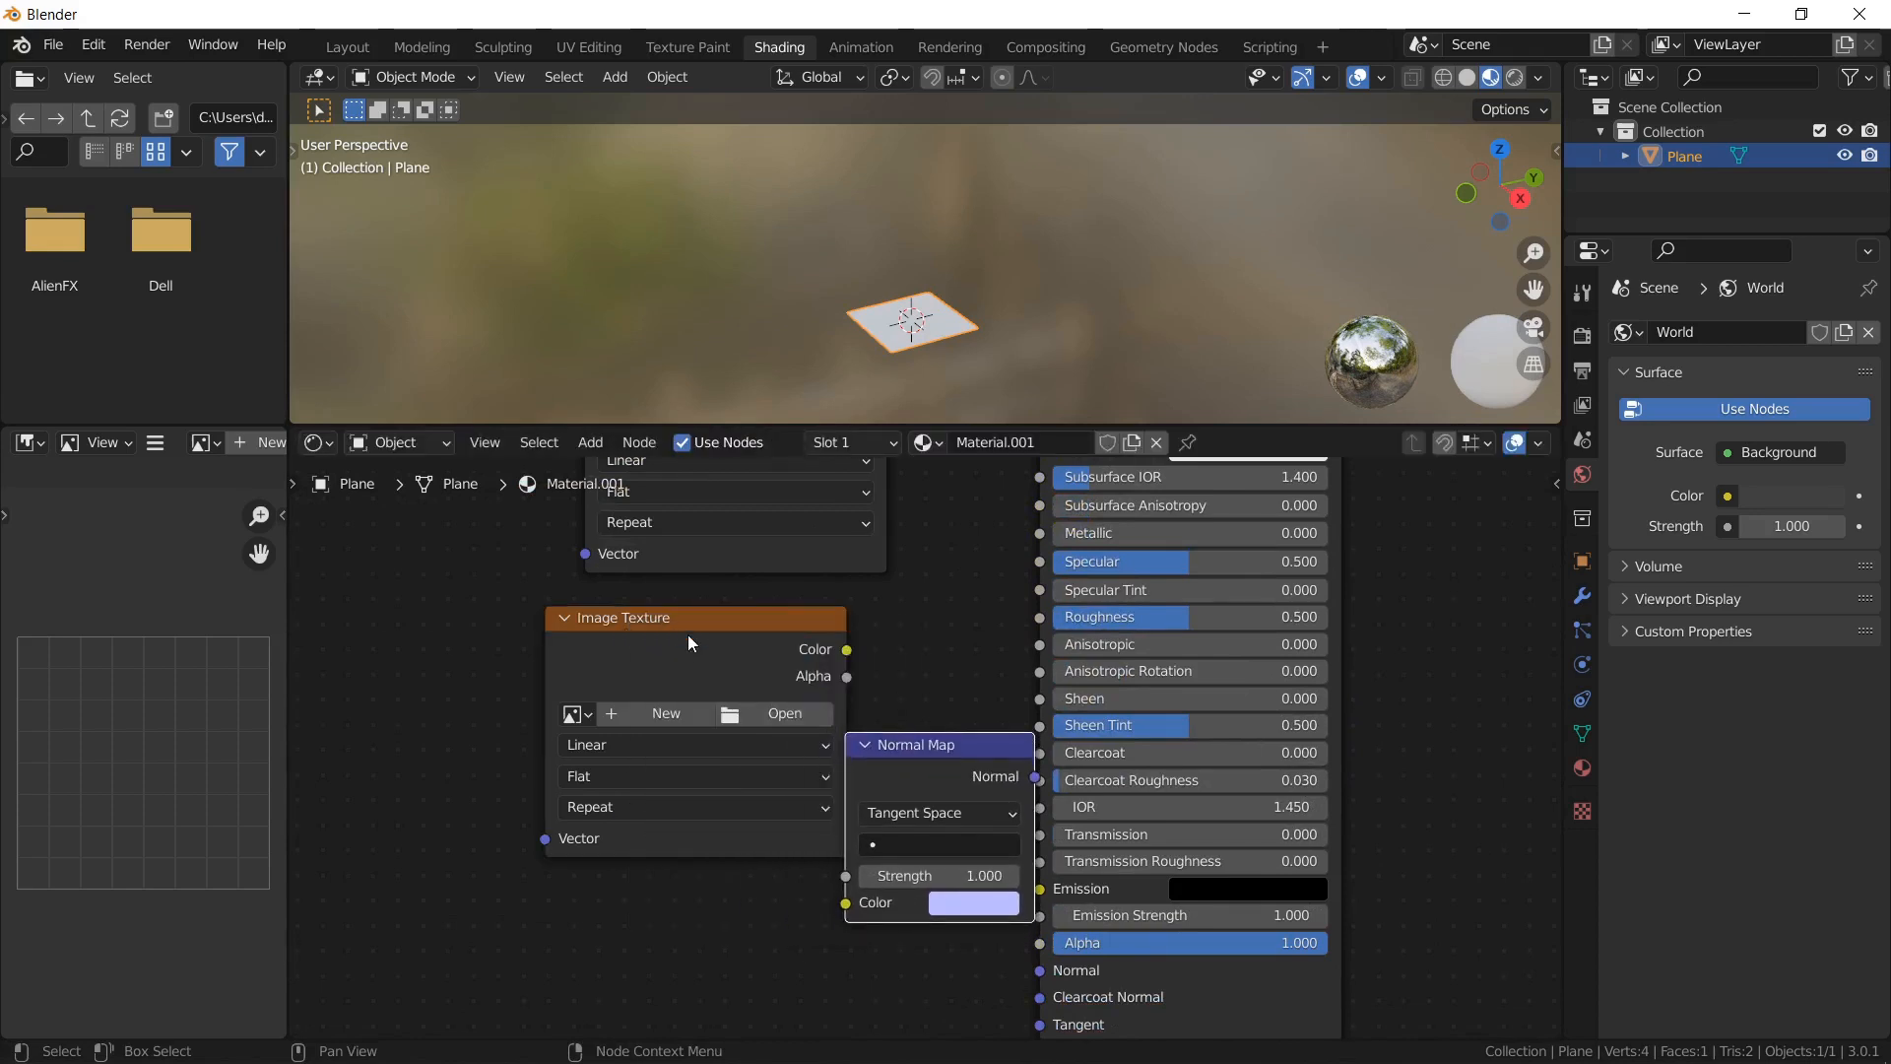
Connect the lower Image Texture's Color through the Normal Map node to the Principled BSDF's Normal input.
{"action": "left_click_drag", "start_coordinate": [691, 633], "coordinate": [563, 636]}
{"action": "left_click_drag", "start_coordinate": [720, 651], "coordinate": [828, 833]}
{"action": "left_click_drag", "start_coordinate": [833, 902], "coordinate": [833, 903]}
{"action": "left_click_drag", "start_coordinate": [1029, 793], "coordinate": [1039, 971]}
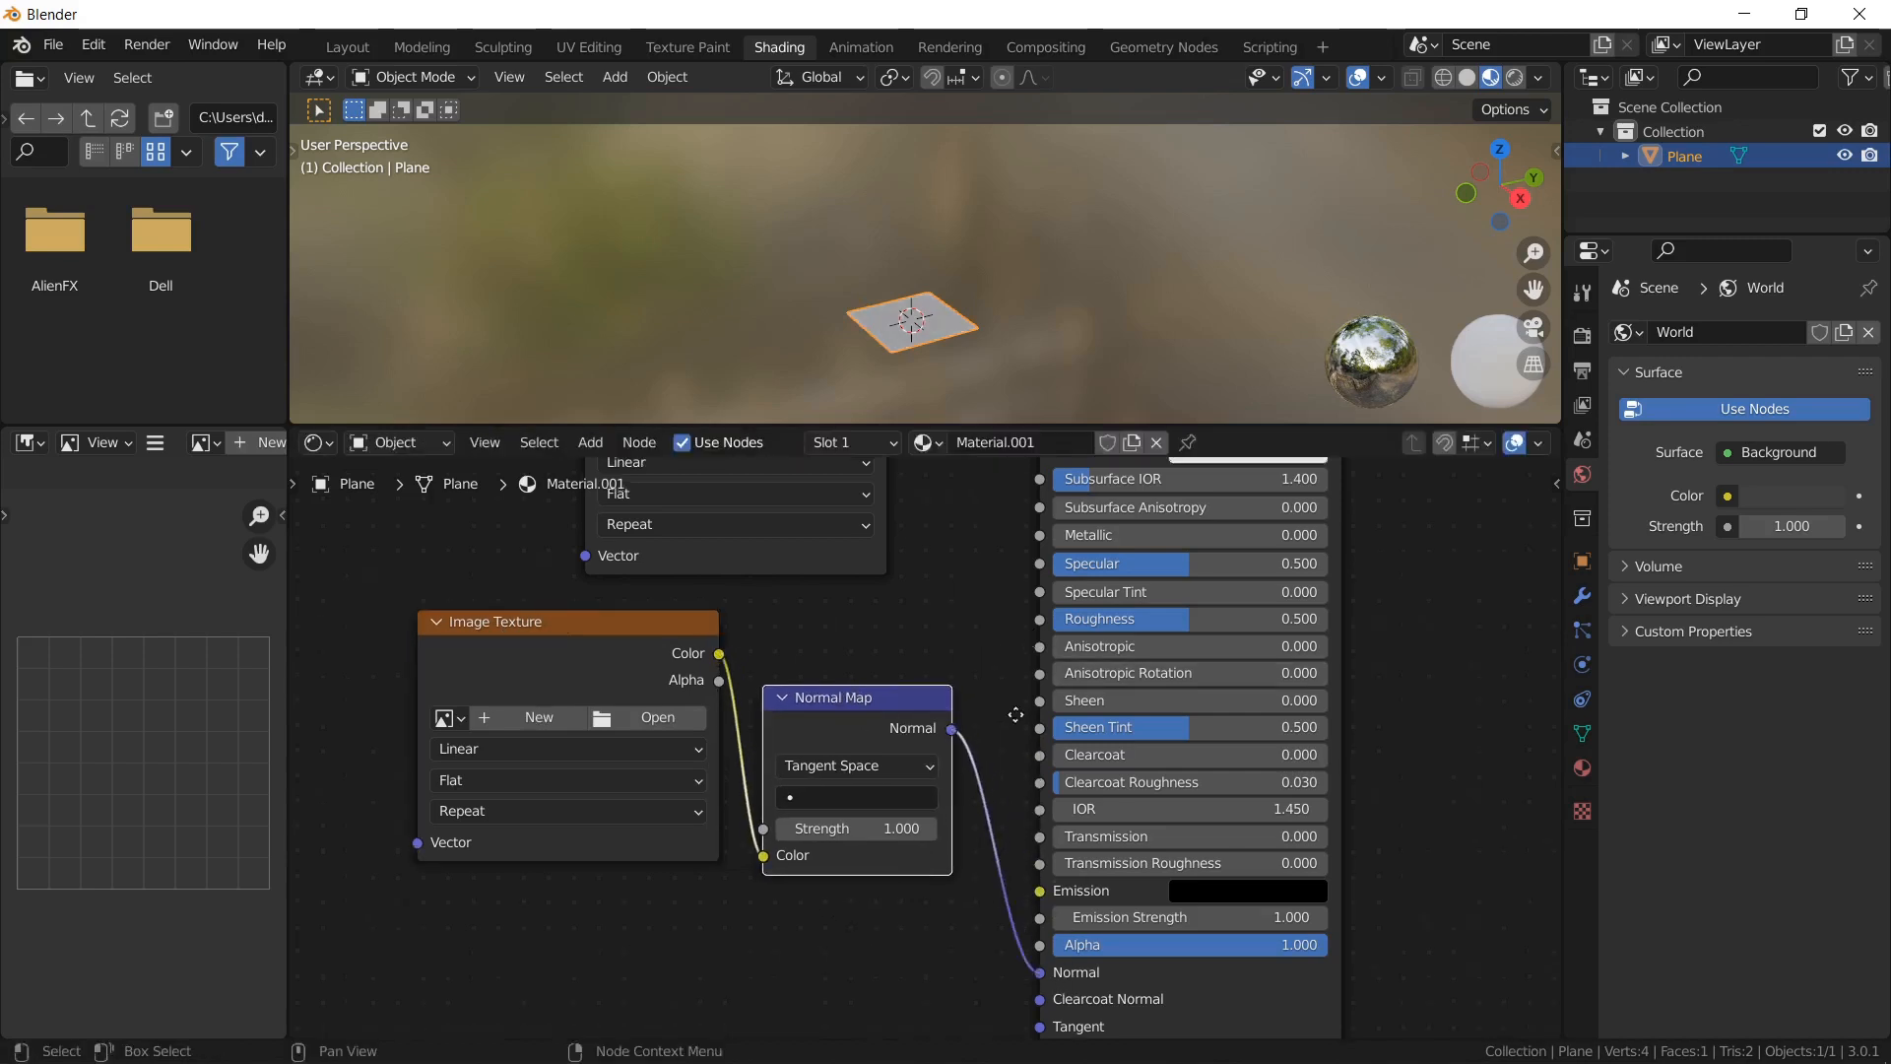
Connect the upper Image Texture's Color to Base Color and load the seamless diffuse image into that node.
{"action": "middle_click_drag", "start_coordinate": [1016, 716], "coordinate": [990, 1034]}
{"action": "left_click_drag", "start_coordinate": [861, 795], "coordinate": [1015, 795]}
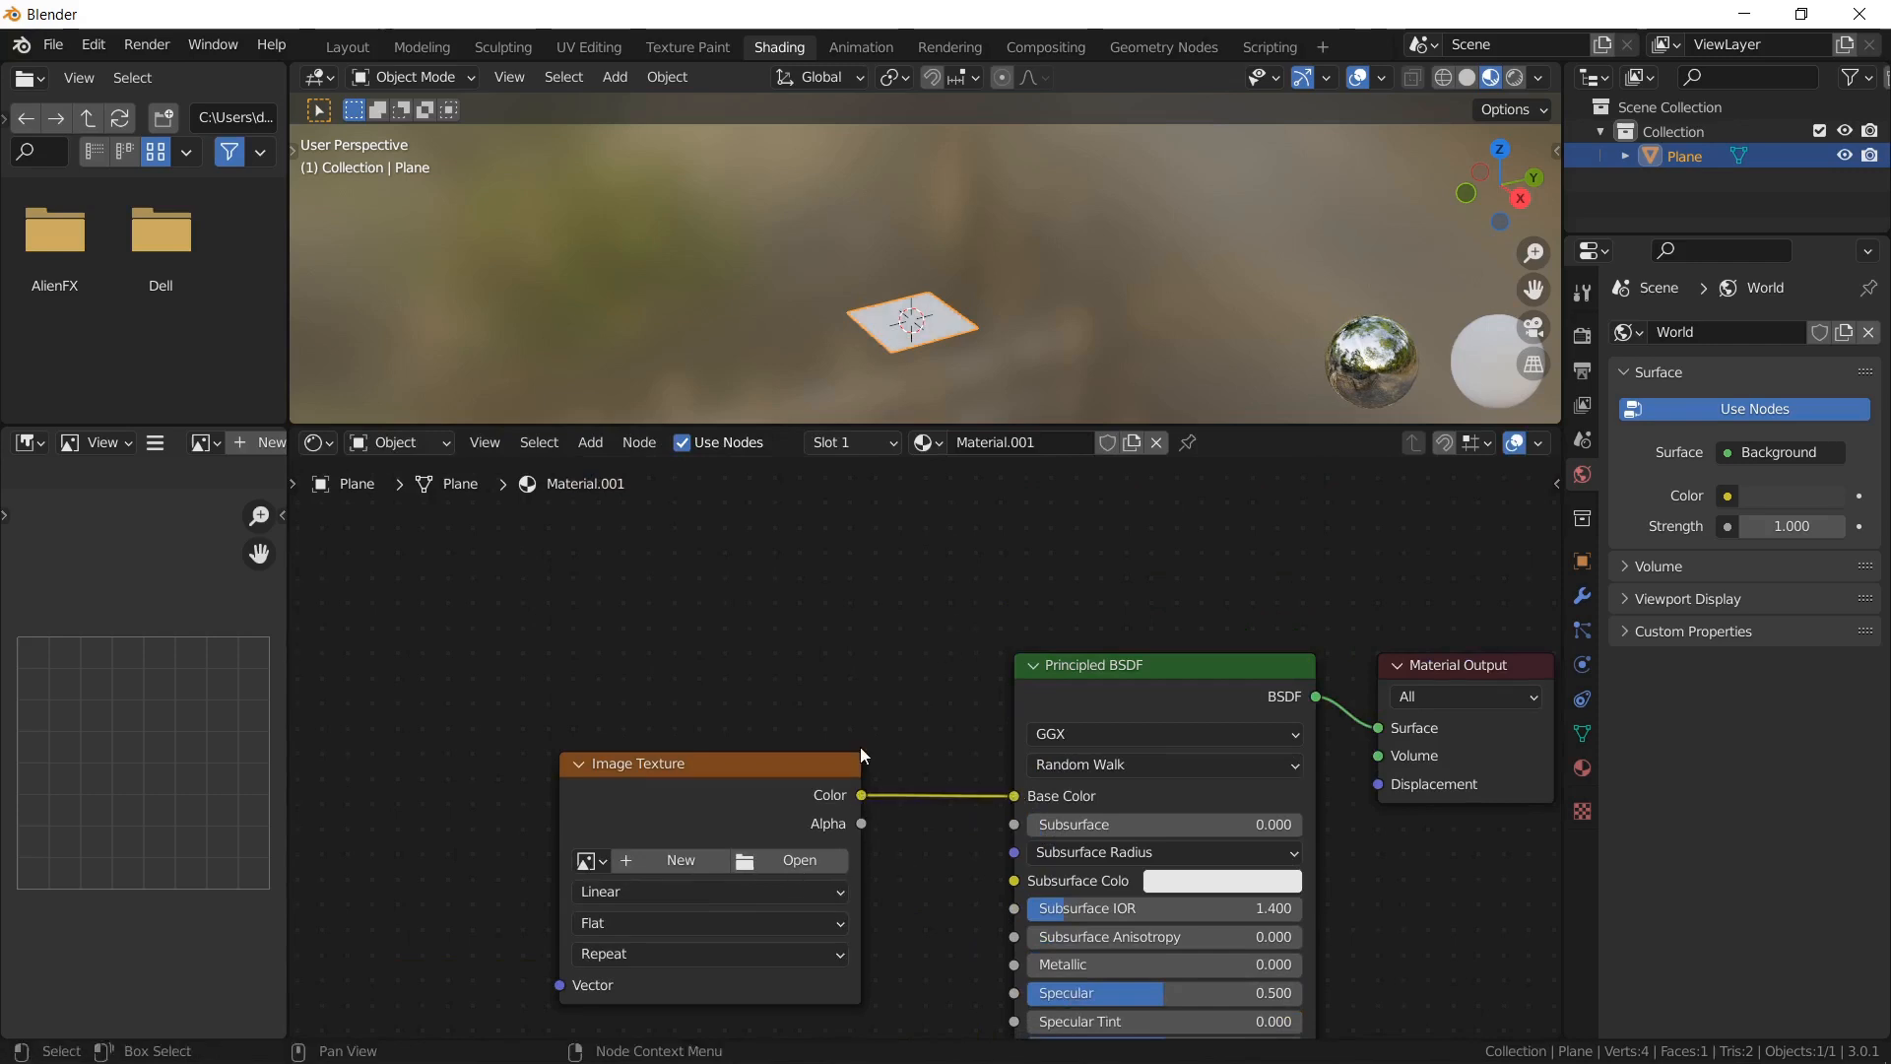
{"action": "left_click", "coordinate": [793, 860]}
{"action": "double_click", "coordinate": [713, 383]}
Load Normal2.png into the lower Image Texture node and set its color space to Non-Color.
{"action": "middle_click_drag", "start_coordinate": [900, 857], "coordinate": [875, 422]}
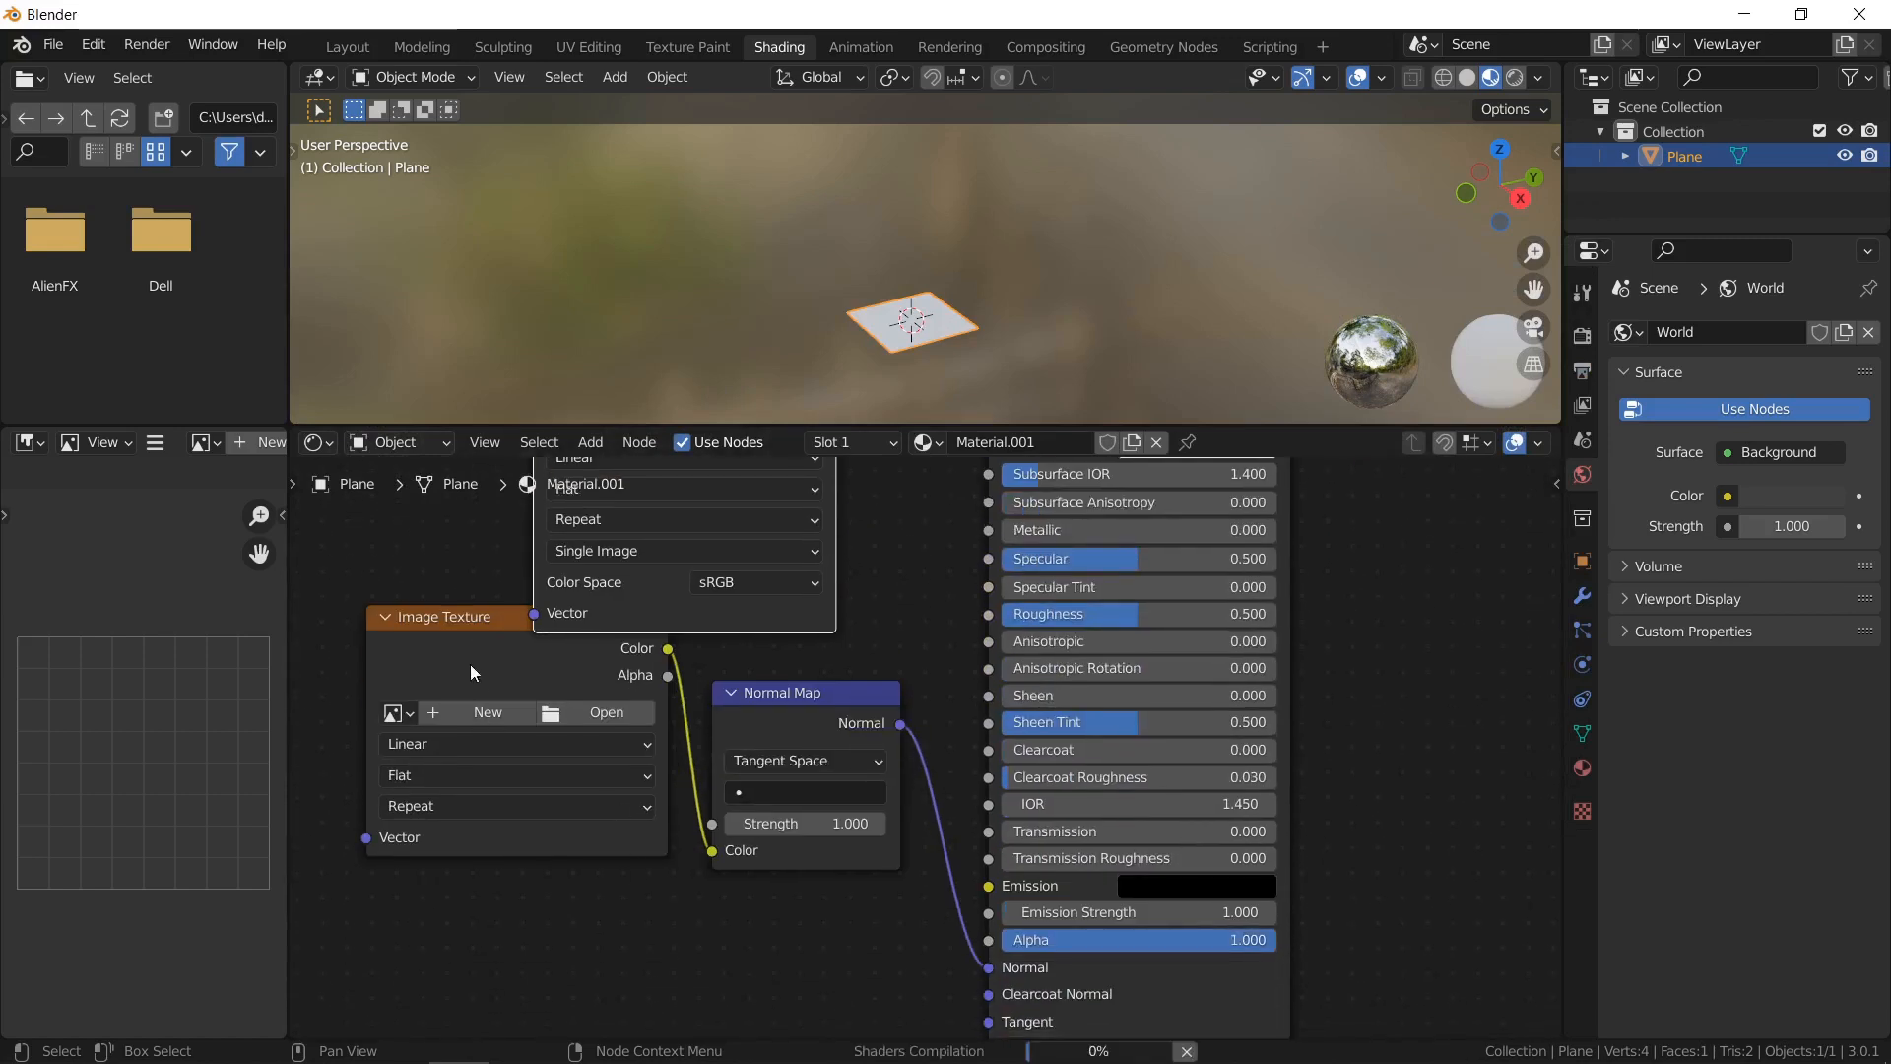
{"action": "left_click_drag", "start_coordinate": [471, 613], "coordinate": [450, 662]}
{"action": "left_click", "coordinate": [586, 762]}
{"action": "double_click", "coordinate": [729, 431]}
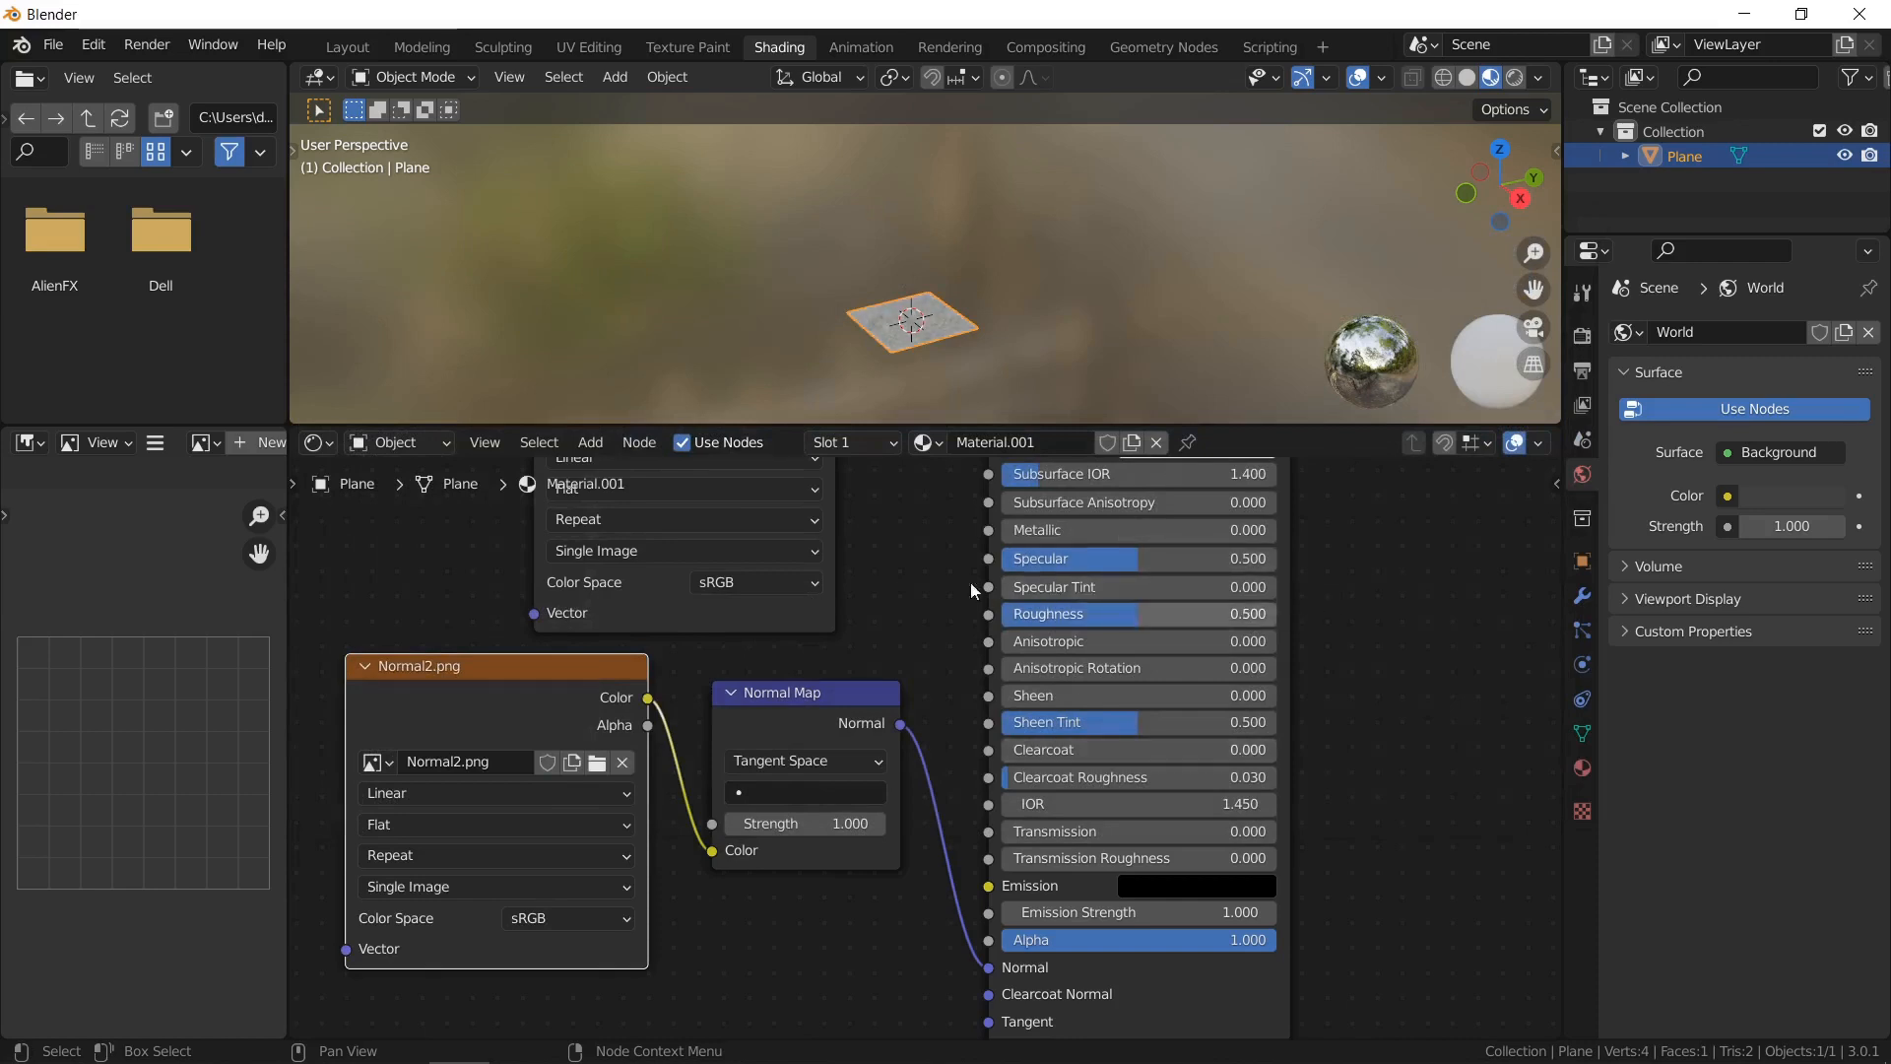
{"action": "left_click", "coordinate": [566, 914]}
{"action": "left_click", "coordinate": [594, 806]}
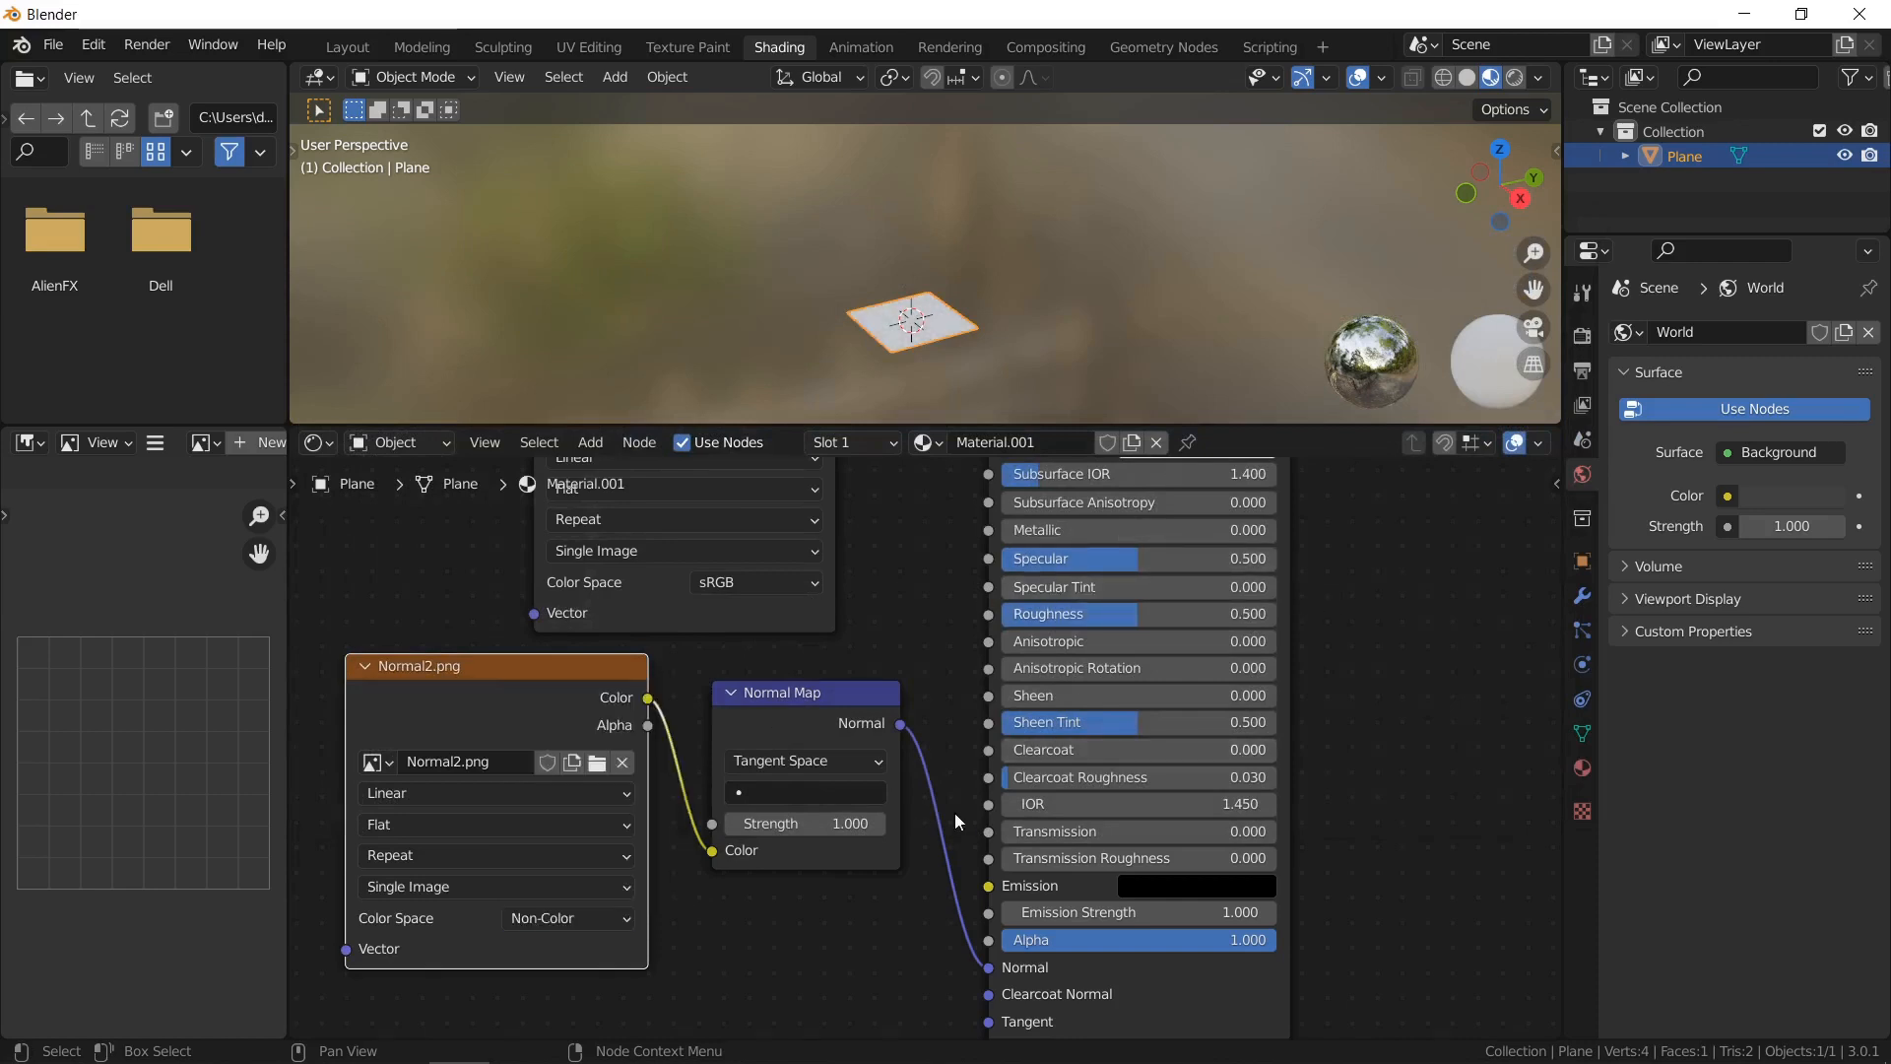
Enlarge the 3D viewport, view the textured plane up close and raise the material's roughness.
{"action": "left_click_drag", "start_coordinate": [1045, 425], "coordinate": [1044, 747]}
{"action": "scroll", "coordinate": [934, 570], "scroll_direction": "up", "scroll_amount": 10}
{"action": "middle_click_drag", "start_coordinate": [944, 552], "coordinate": [991, 209], "text": "shift"}
{"action": "scroll", "coordinate": [991, 435], "scroll_direction": "up", "scroll_amount": 4}
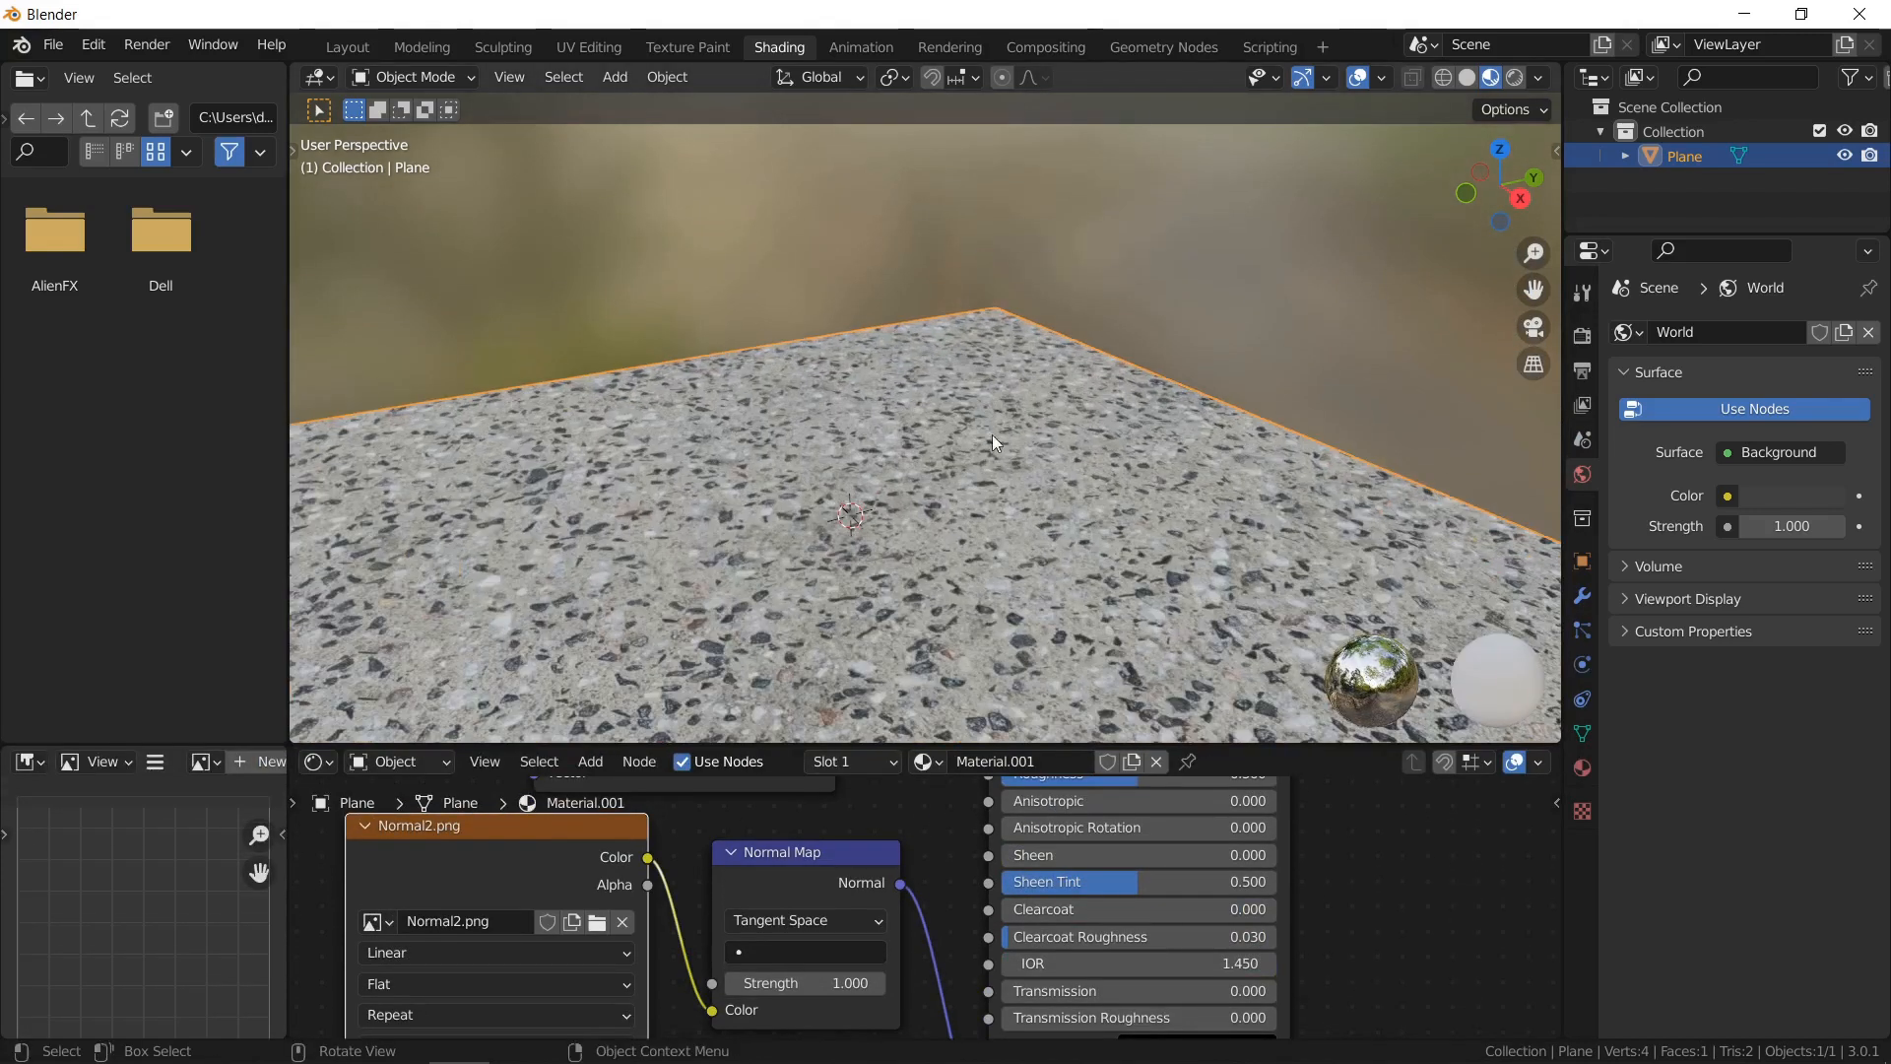
{"action": "middle_click_drag", "start_coordinate": [991, 435], "coordinate": [1014, 281], "text": "shift"}
{"action": "scroll", "coordinate": [1067, 889], "scroll_direction": "down", "scroll_amount": 2}
{"action": "middle_click_drag", "start_coordinate": [1067, 889], "coordinate": [1006, 947]}
{"action": "left_click_drag", "start_coordinate": [997, 856], "coordinate": [1119, 856]}
{"action": "mouse_move", "coordinate": [1086, 465]}
{"action": "middle_mouse_down"}
{"action": "mouse_move", "coordinate": [1066, 520]}
{"action": "mouse_move", "coordinate": [1067, 410]}
{"action": "middle_mouse_up"}
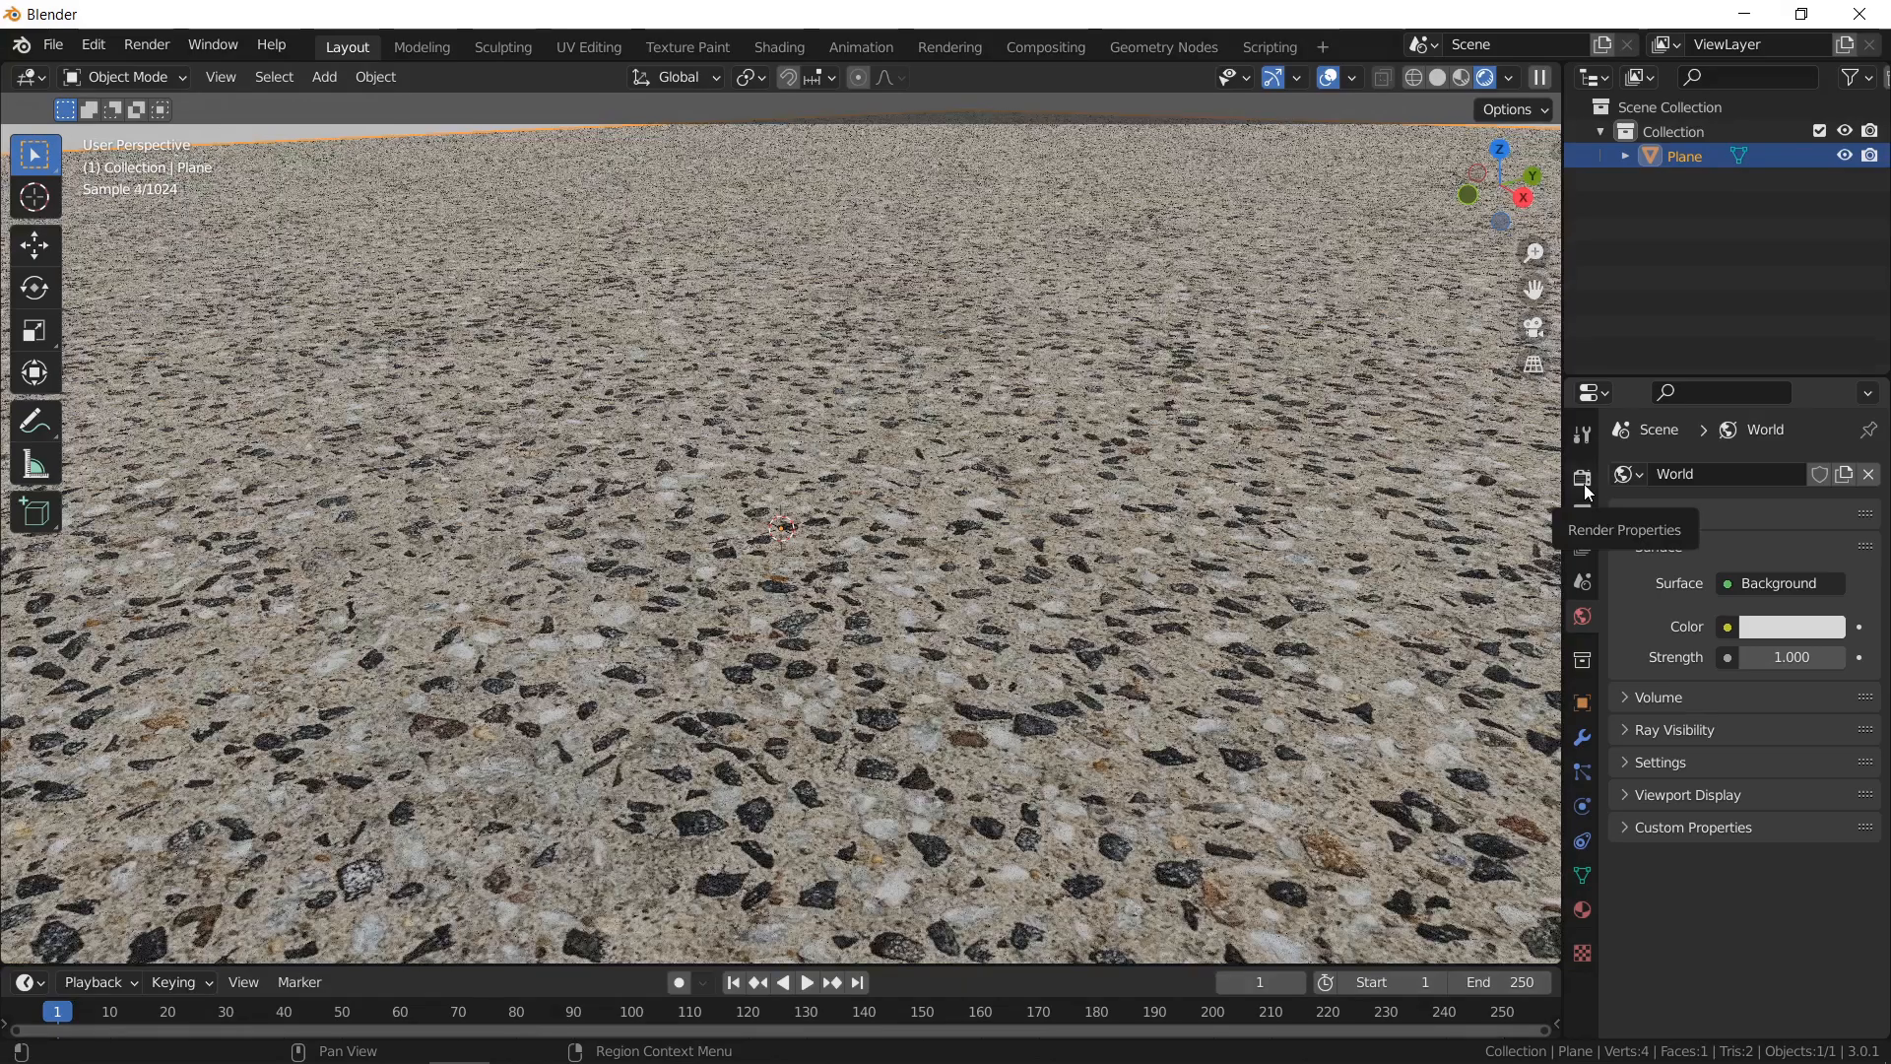
Set the Cycles render device to GPU Compute.
{"action": "left_click", "coordinate": [1583, 480]}
{"action": "left_click", "coordinate": [1770, 532]}
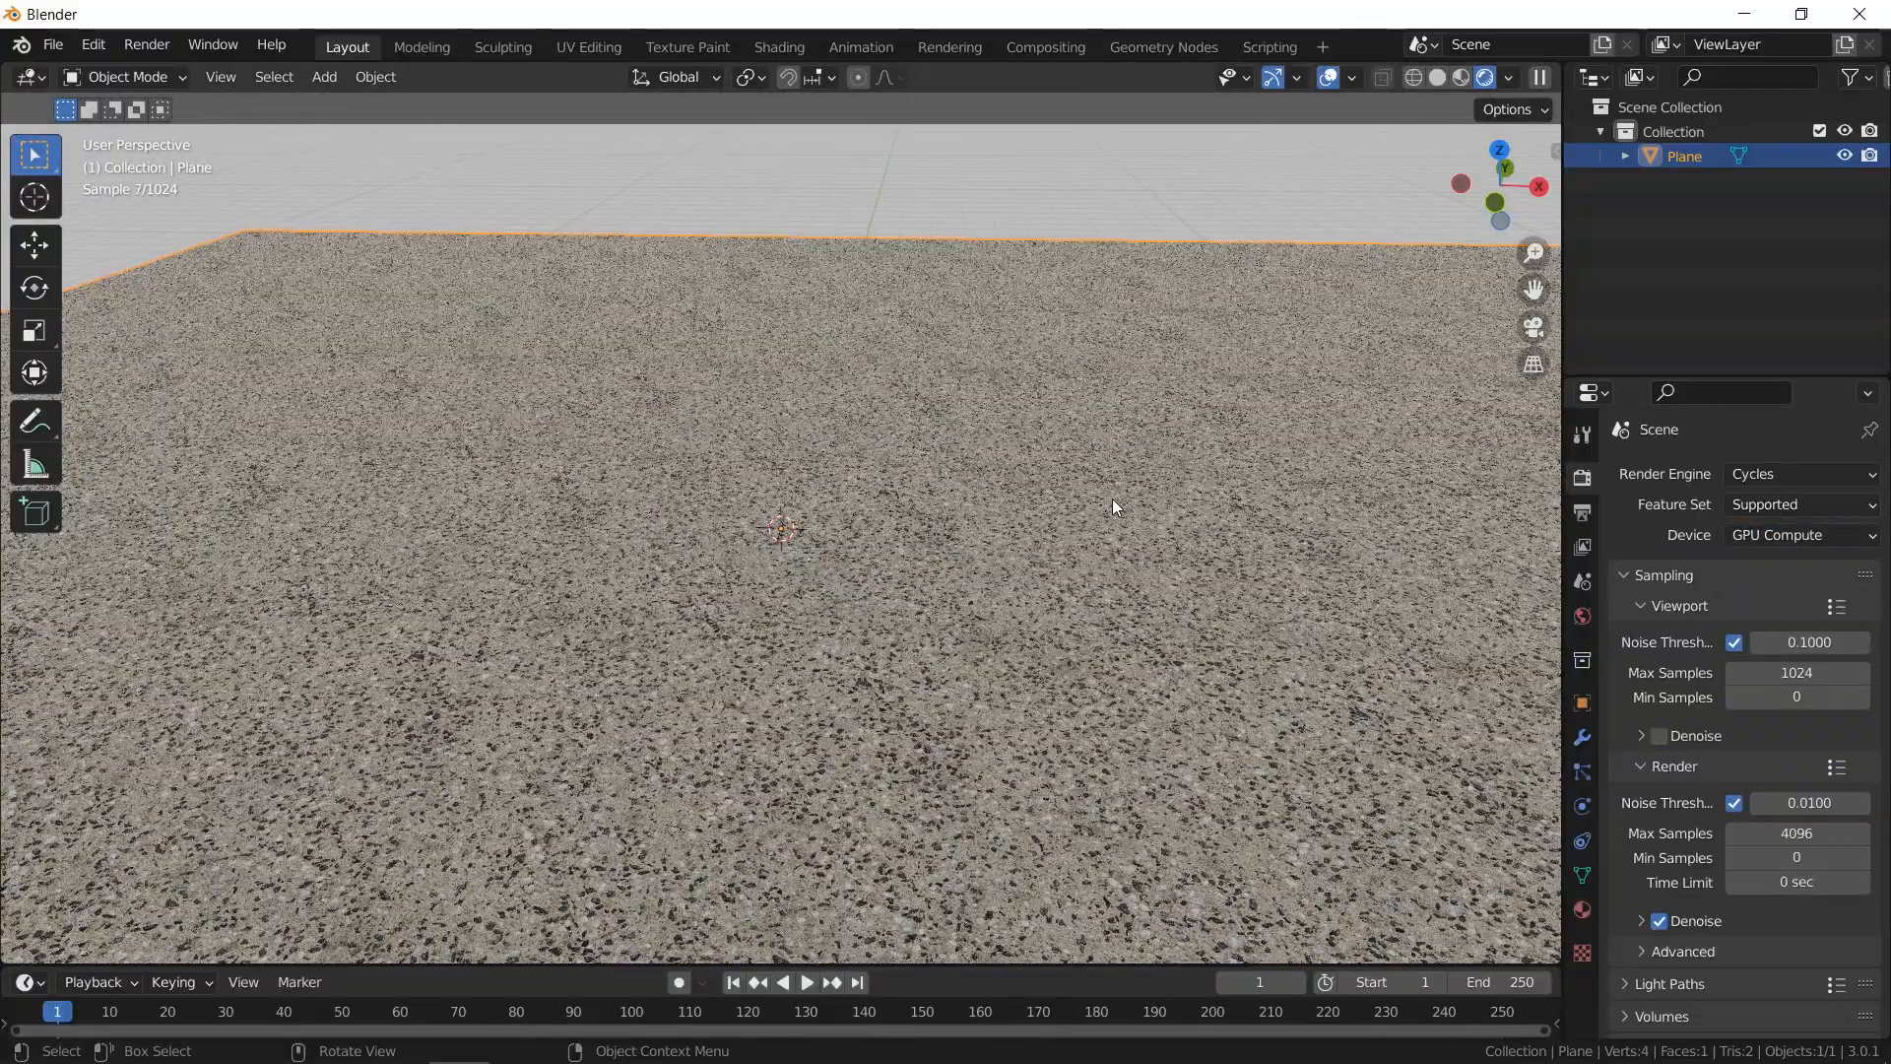
Examine the tiled concrete surface from above and up close for visible seams and repetition in the rendered view.
{"action": "scroll", "coordinate": [1113, 498], "scroll_direction": "up", "scroll_amount": 3}
{"action": "middle_click_drag", "start_coordinate": [1104, 500], "coordinate": [1106, 604]}
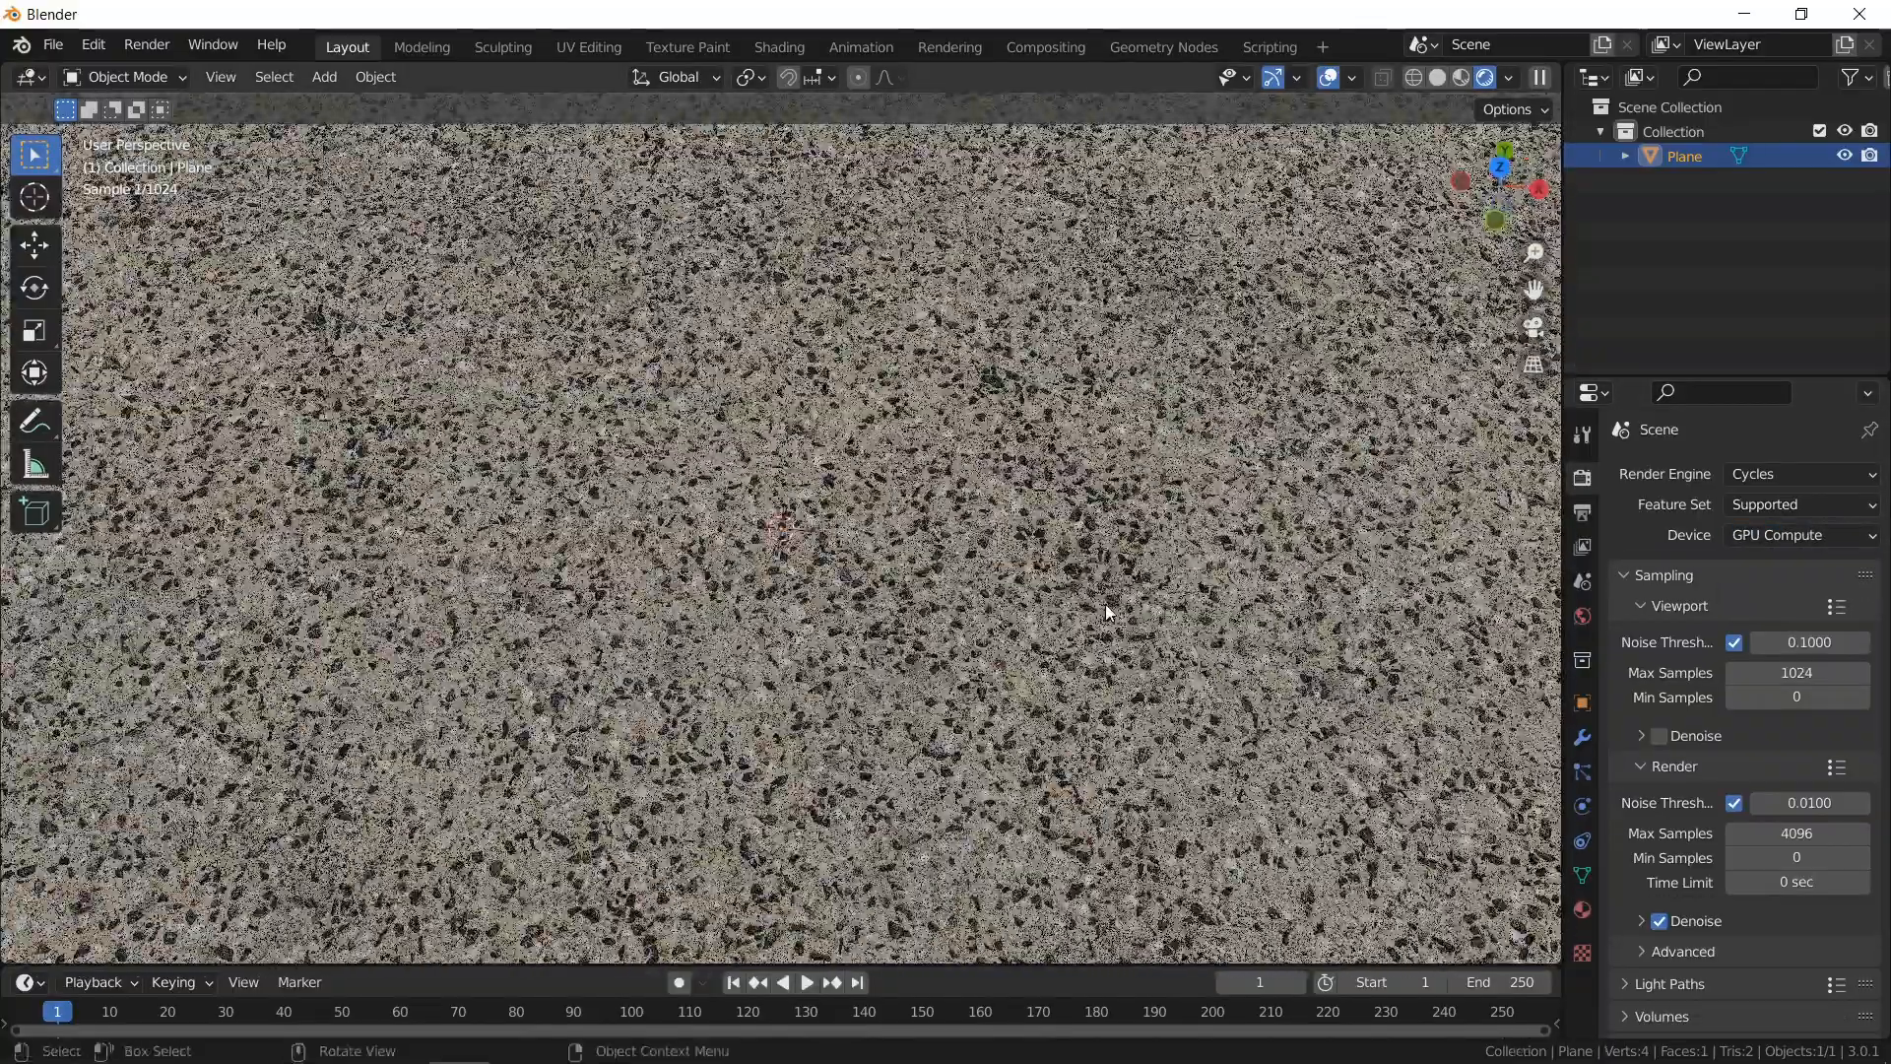
{"action": "scroll", "coordinate": [1099, 595], "scroll_direction": "up", "scroll_amount": 4}
{"action": "middle_click_drag", "start_coordinate": [1088, 246], "coordinate": [933, 553], "text": "shift"}
{"action": "middle_click_drag", "start_coordinate": [808, 584], "coordinate": [1027, 576], "text": "shift"}
{"action": "scroll", "coordinate": [619, 551], "scroll_direction": "down", "scroll_amount": 5}
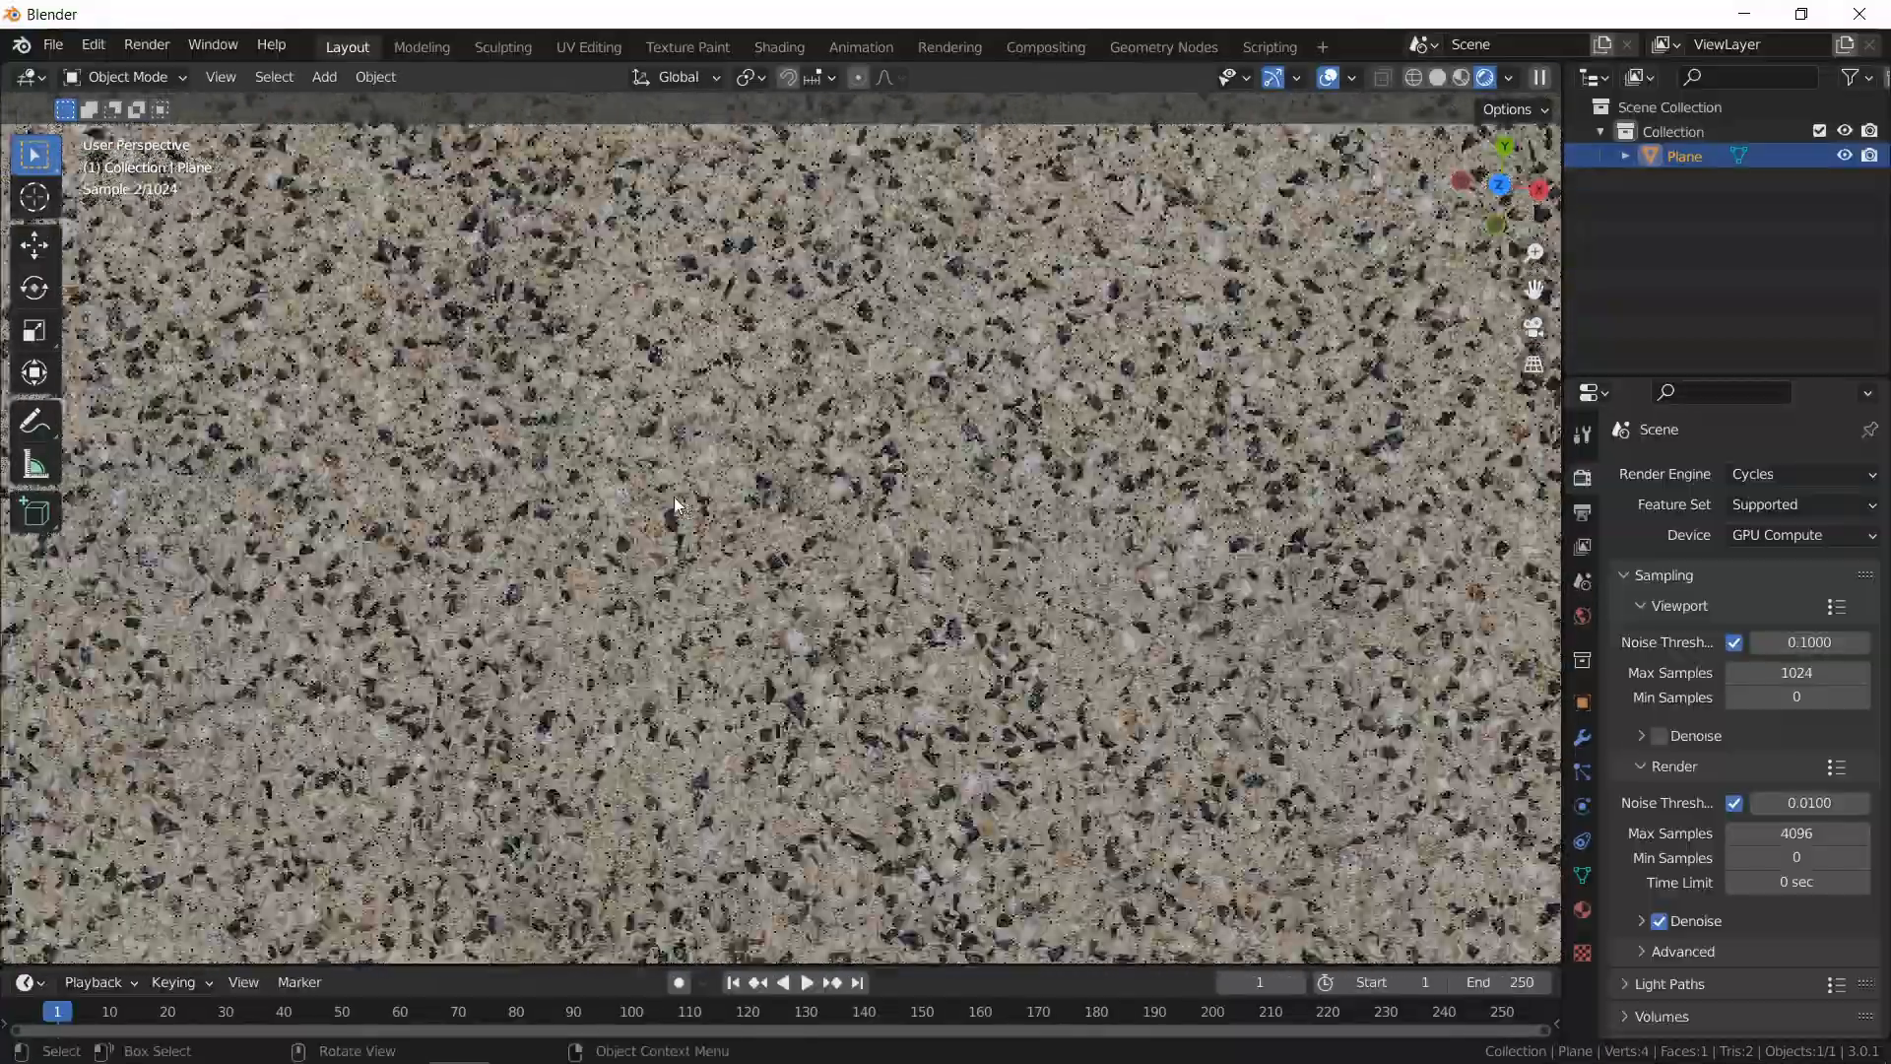
{"action": "scroll", "coordinate": [673, 496], "scroll_direction": "up", "scroll_amount": 3}
{"action": "middle_click_drag", "start_coordinate": [725, 456], "coordinate": [701, 436], "text": "shift"}
{"action": "scroll", "coordinate": [703, 438], "scroll_direction": "up", "scroll_amount": 5}
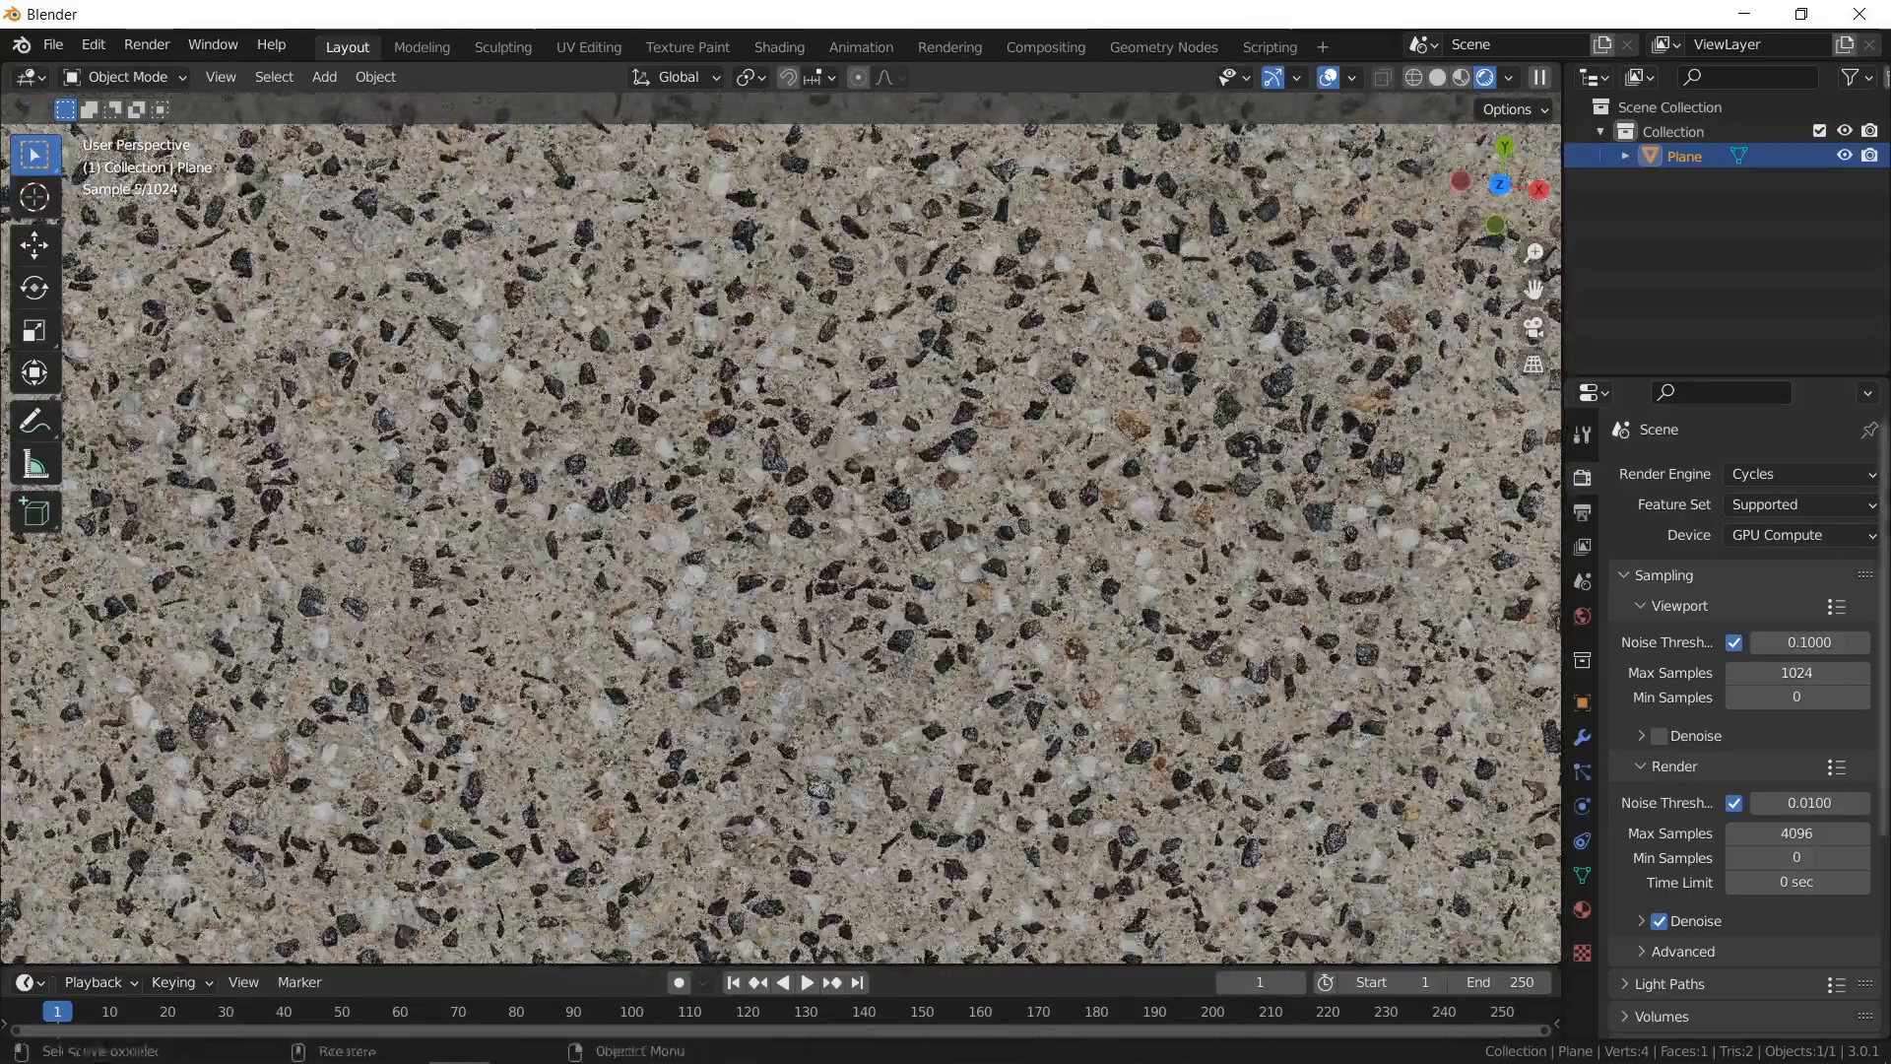